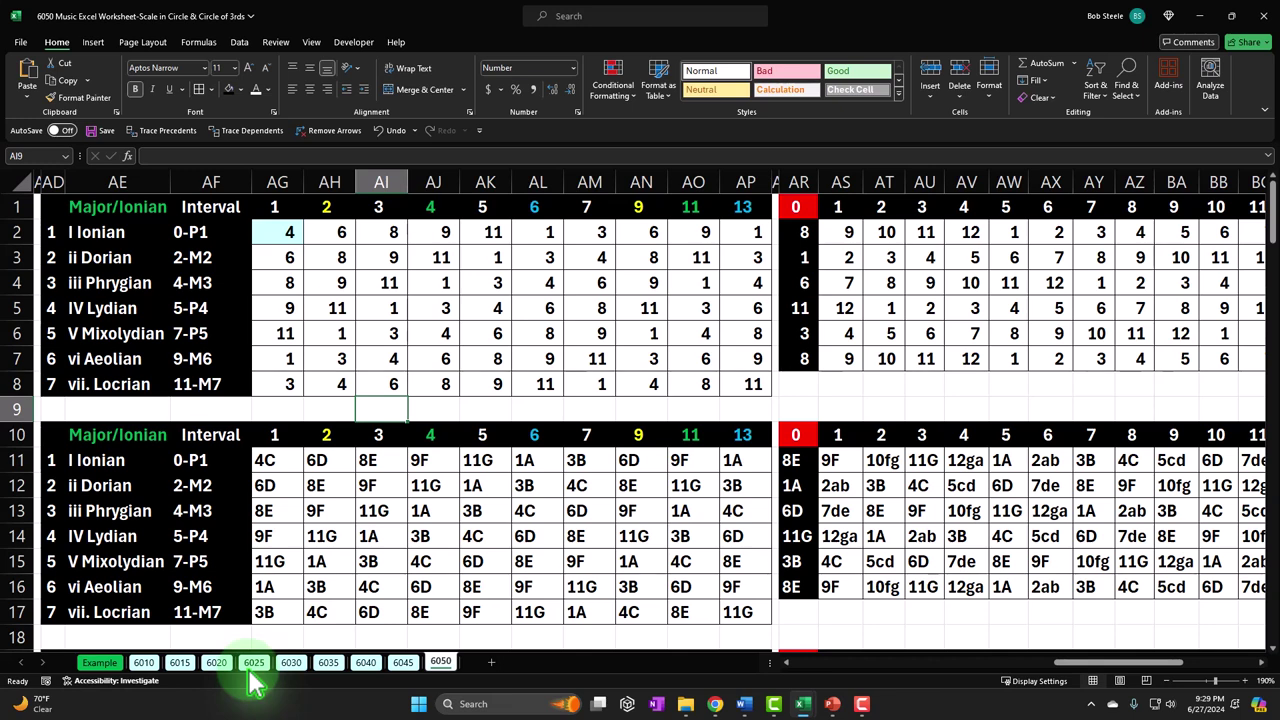
On the Example sheet, inspect the XLOOKUP note formulas in AJ17 and AR11
left_click(86, 666)
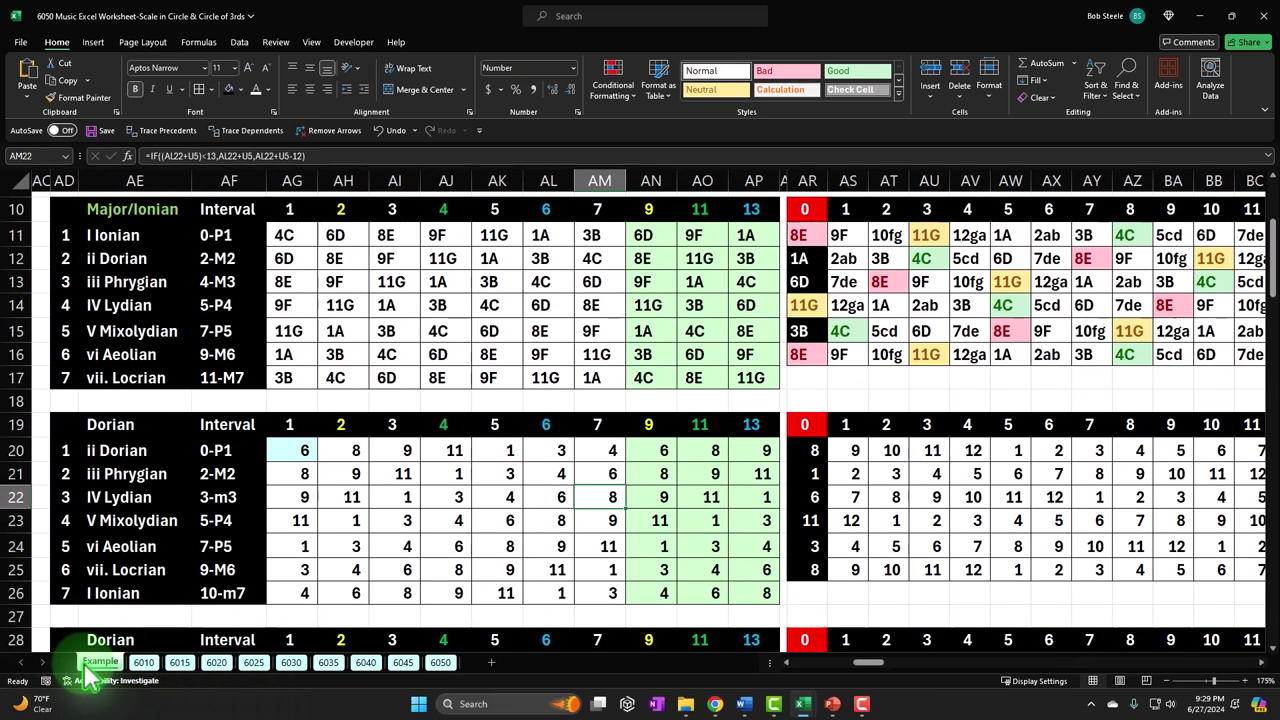
left_click(445, 372)
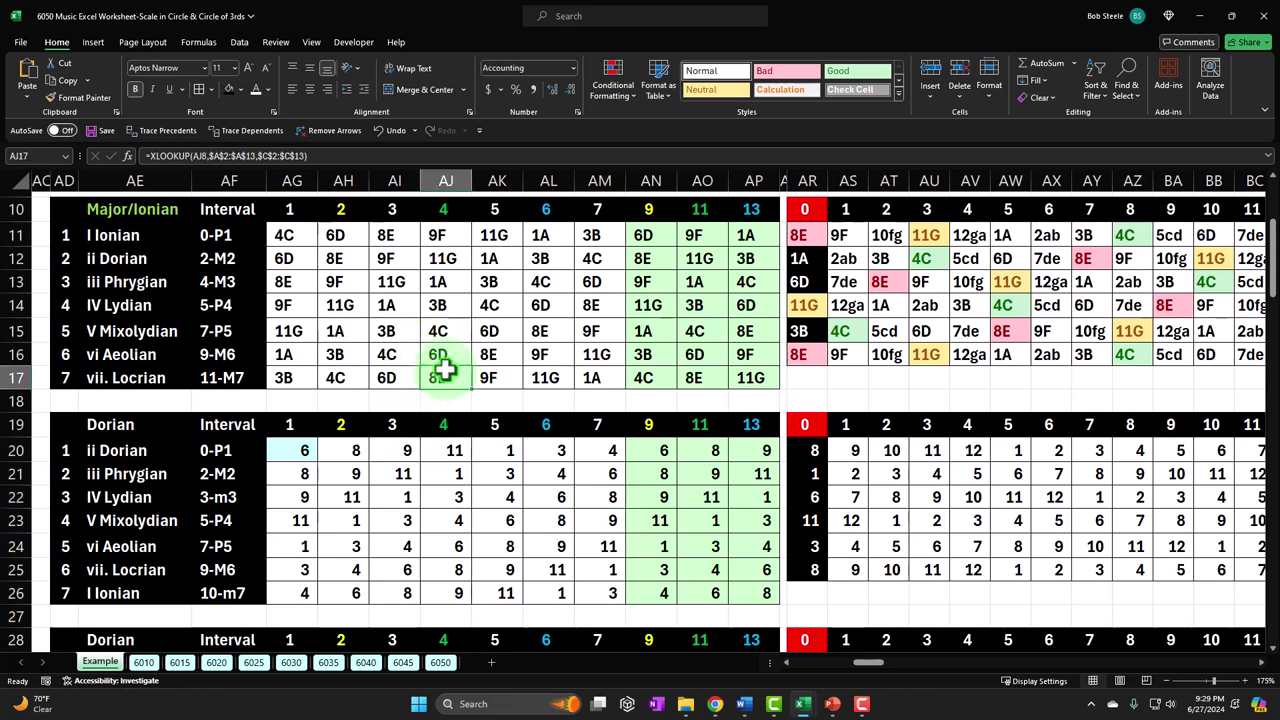
left_click_drag(811, 209, 953, 218)
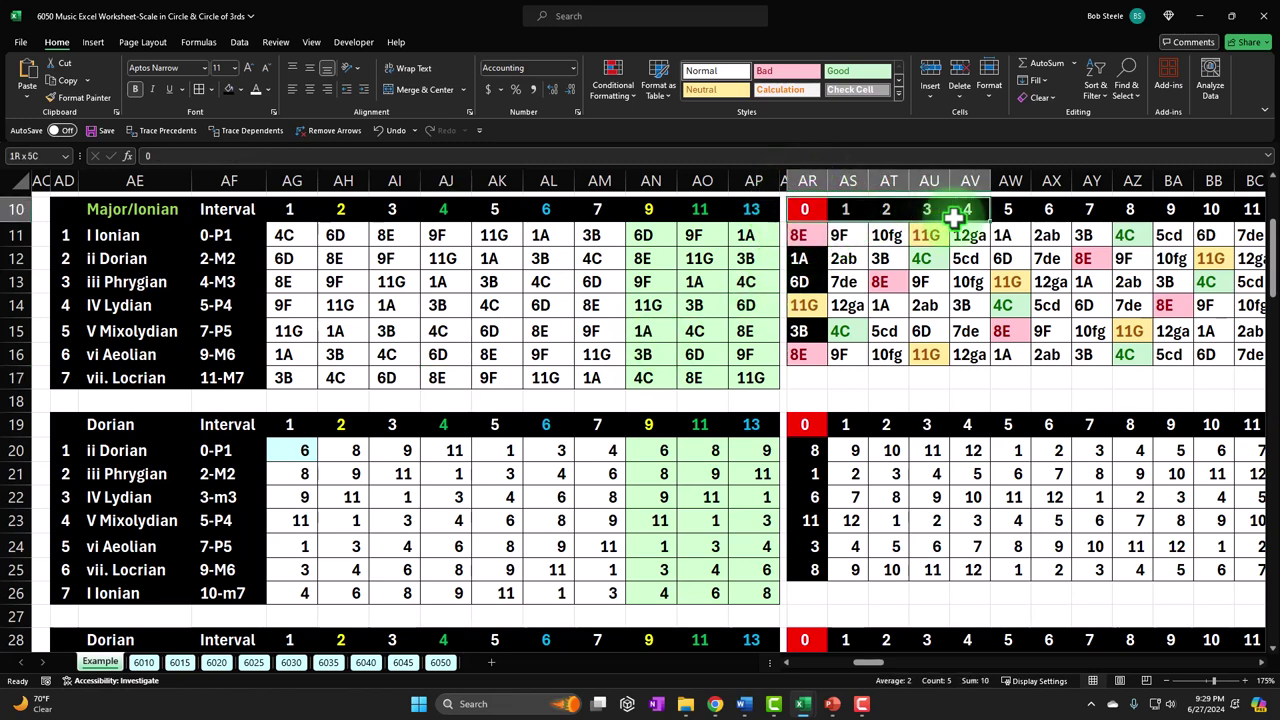
left_click(815, 235)
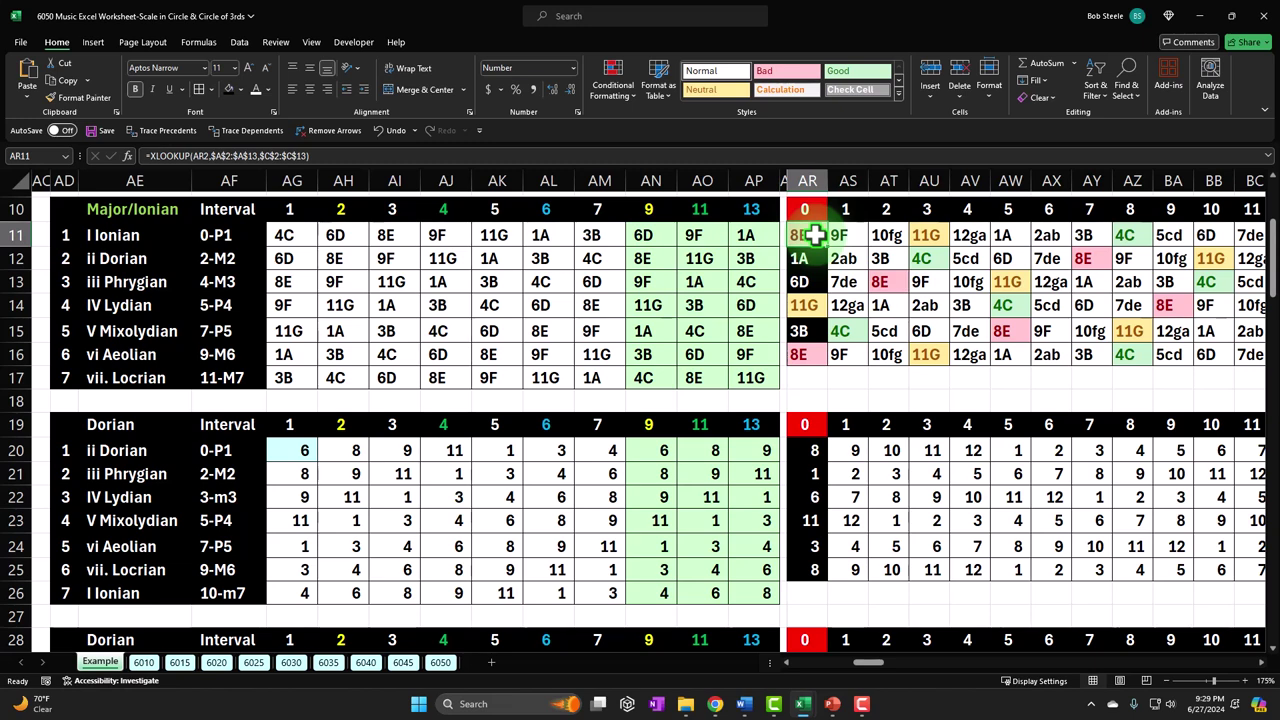
key("Down")
key("Down")
key("Down")
key("Down")
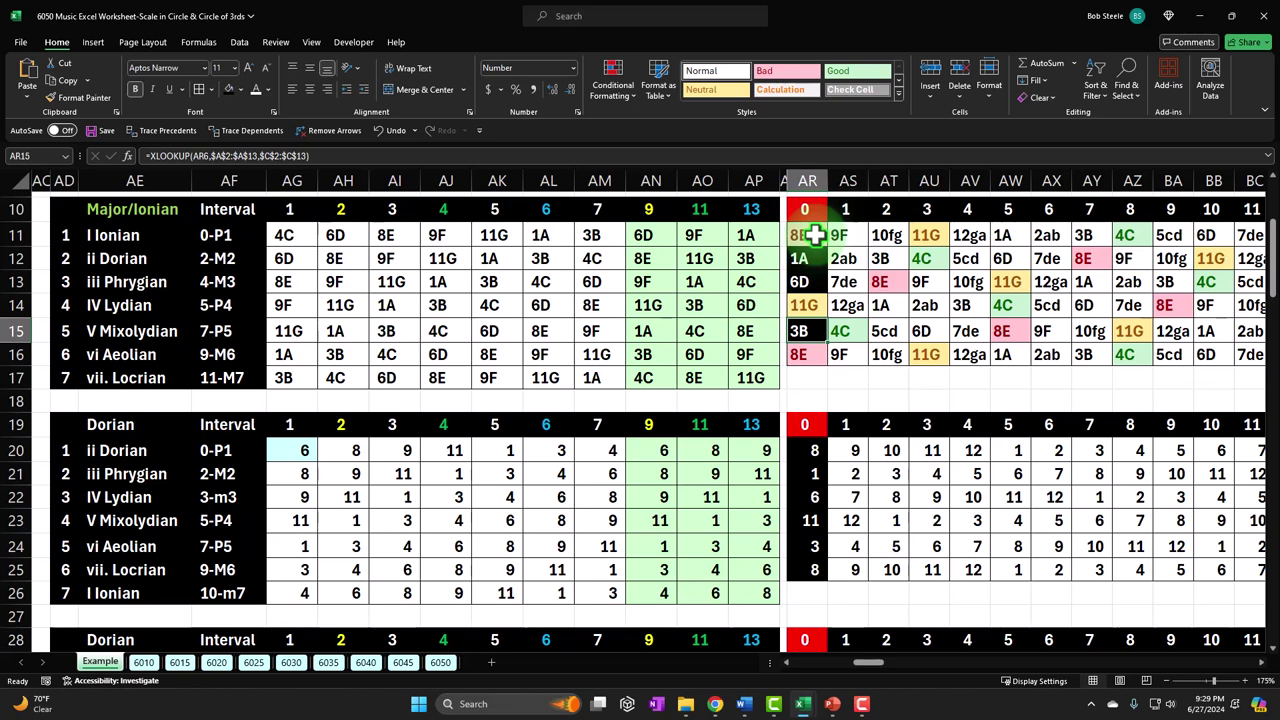
Highlight the note-name lookup block and the Major/Ionian table, then return to column A
left_click_drag(815, 235, 1122, 353)
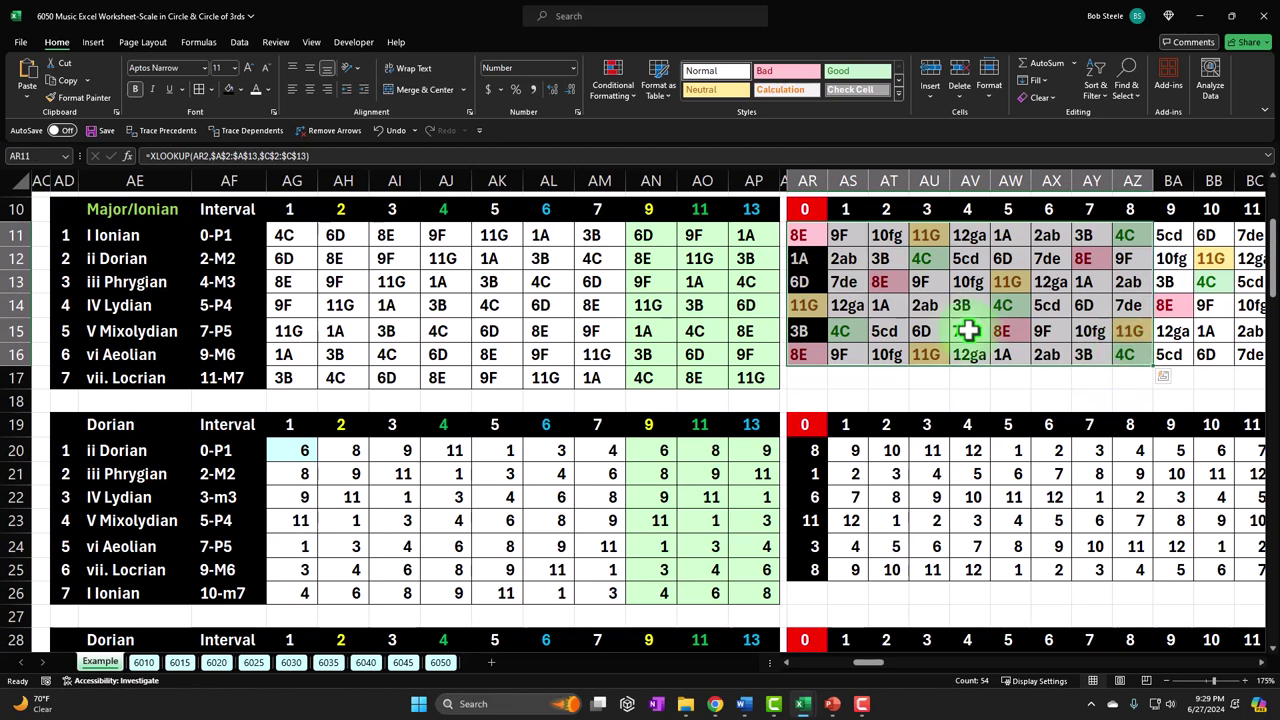
left_click(78, 235)
left_click_drag(78, 235, 733, 384)
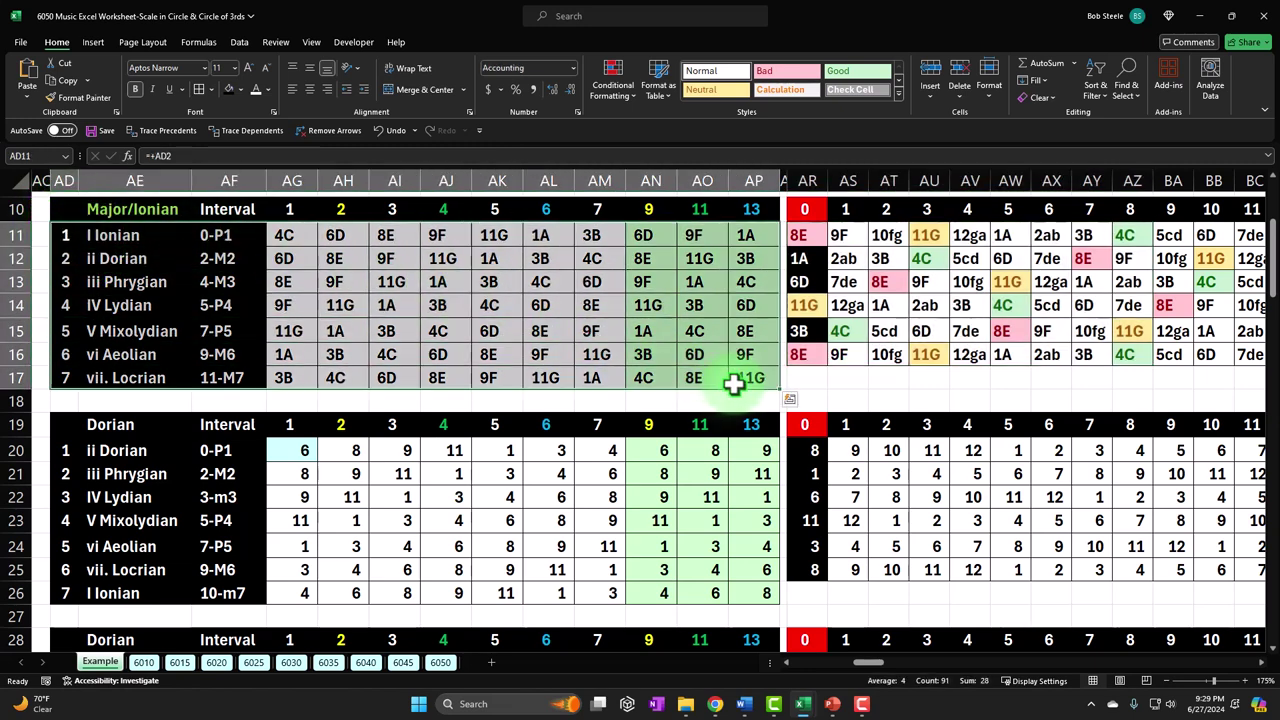
key("Home")
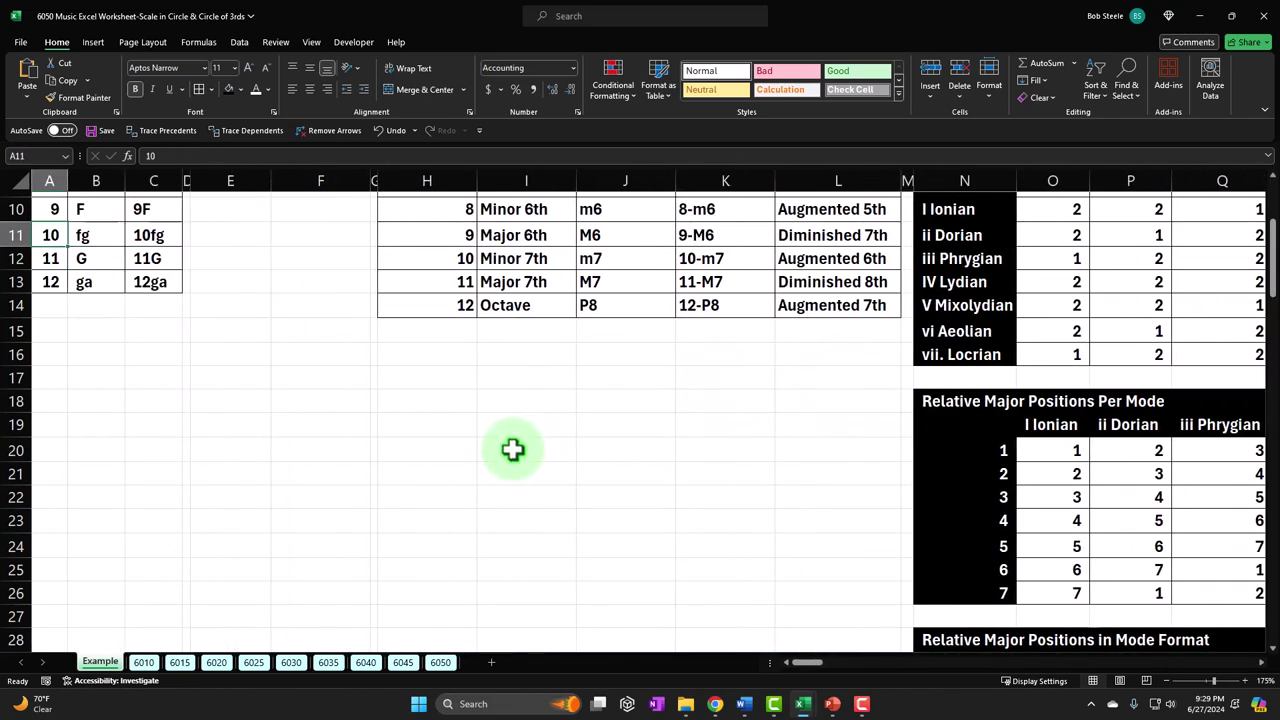
Highlight the notes 1–12, Modes # / Mode Name, and interval label and name reference tables
scroll(514, 449, "up", 3)
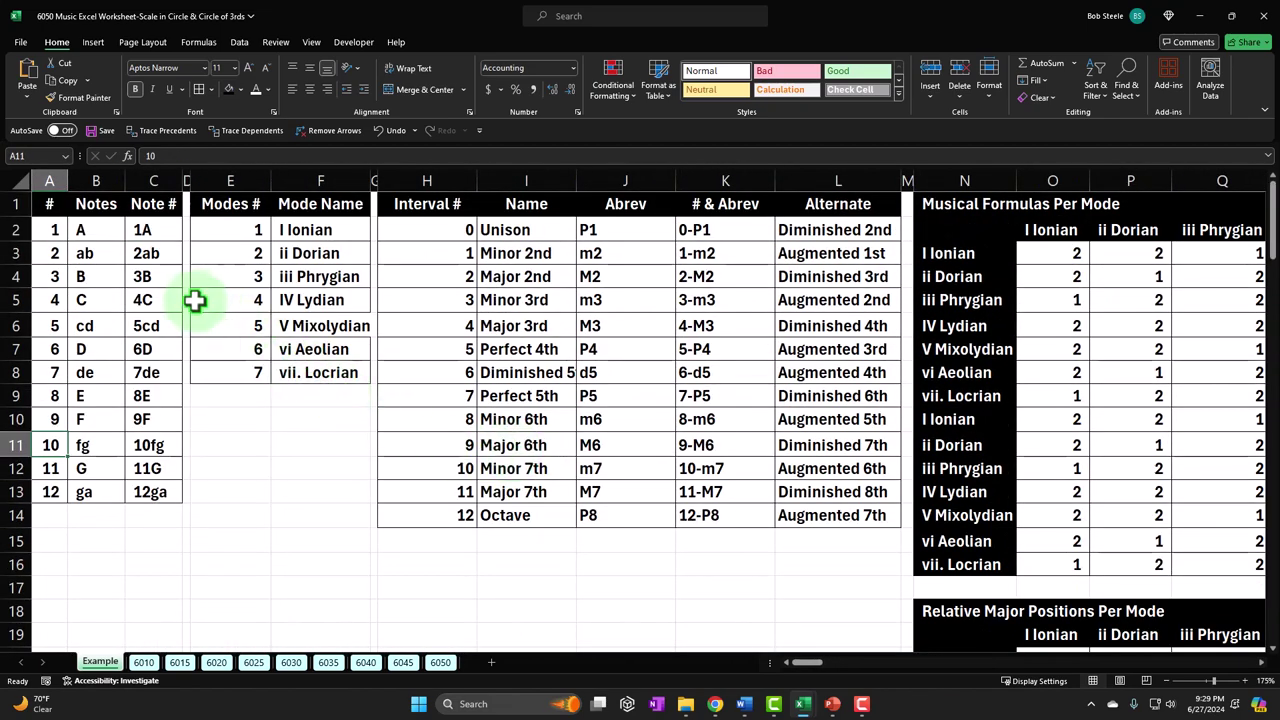
left_click_drag(45, 230, 48, 491)
left_click_drag(92, 235, 105, 492)
left_click_drag(232, 203, 330, 372)
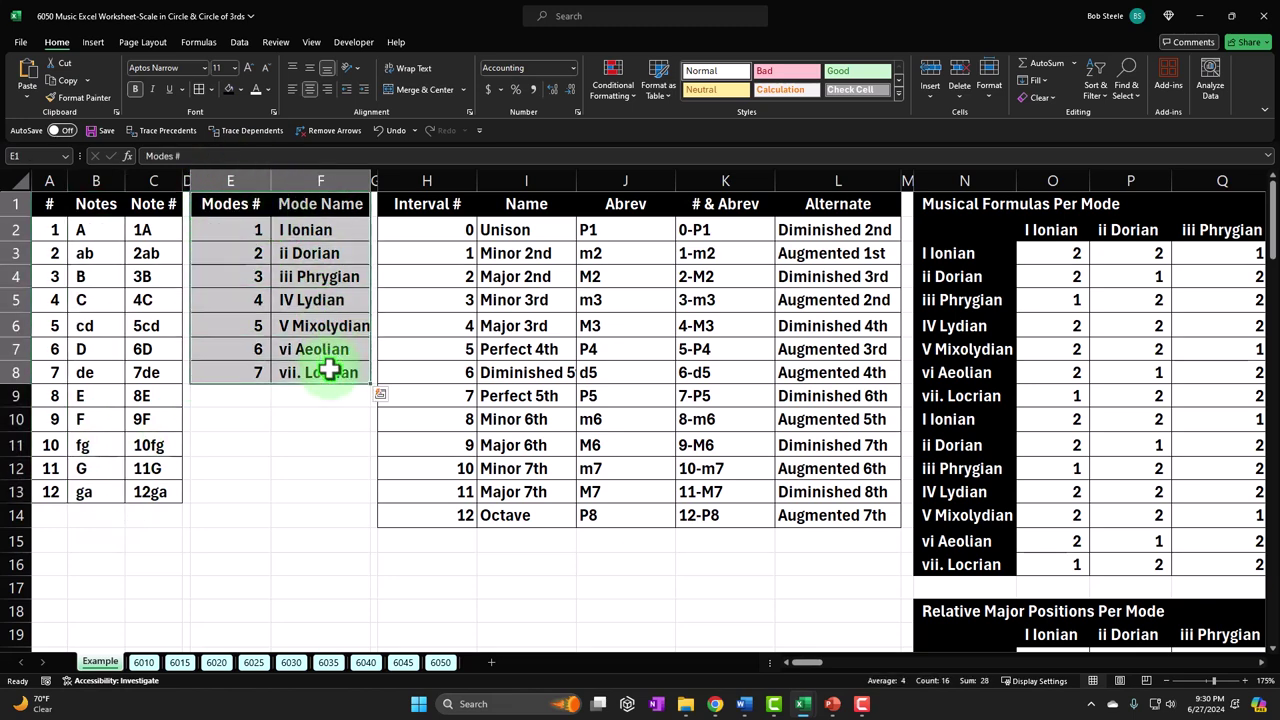
key("Right")
key("Right")
key("Right")
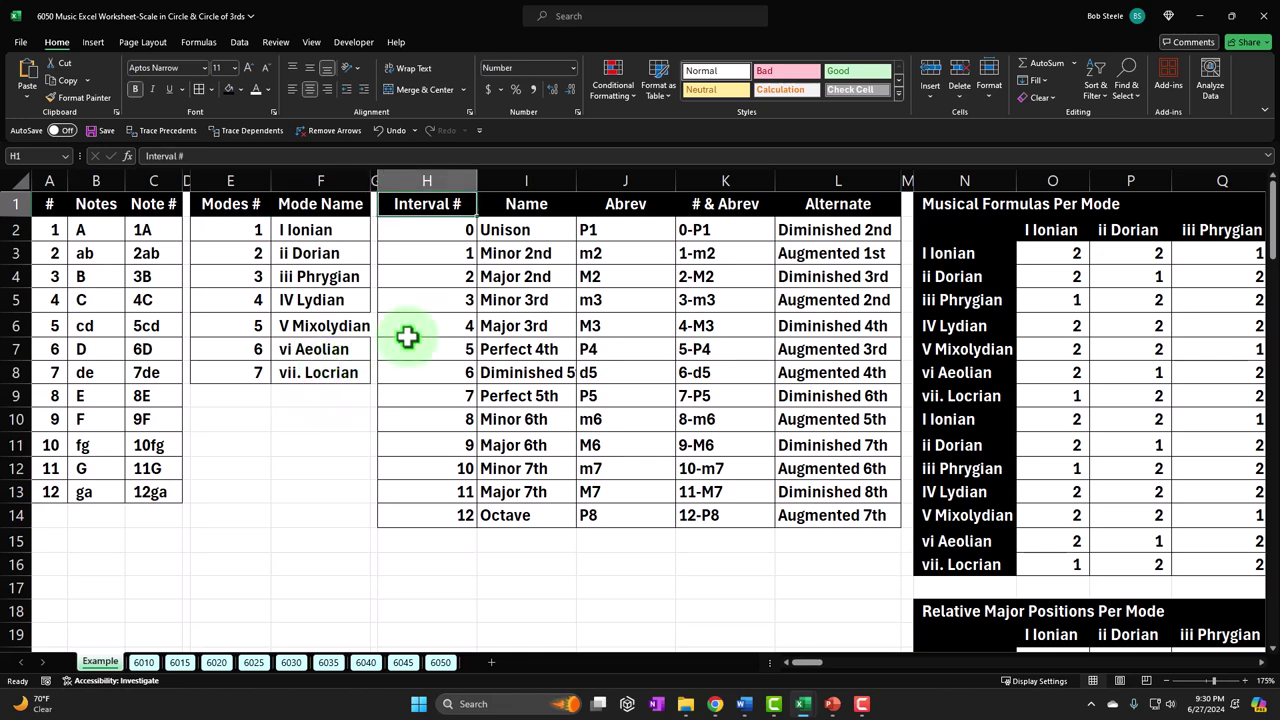
left_click_drag(720, 229, 731, 520)
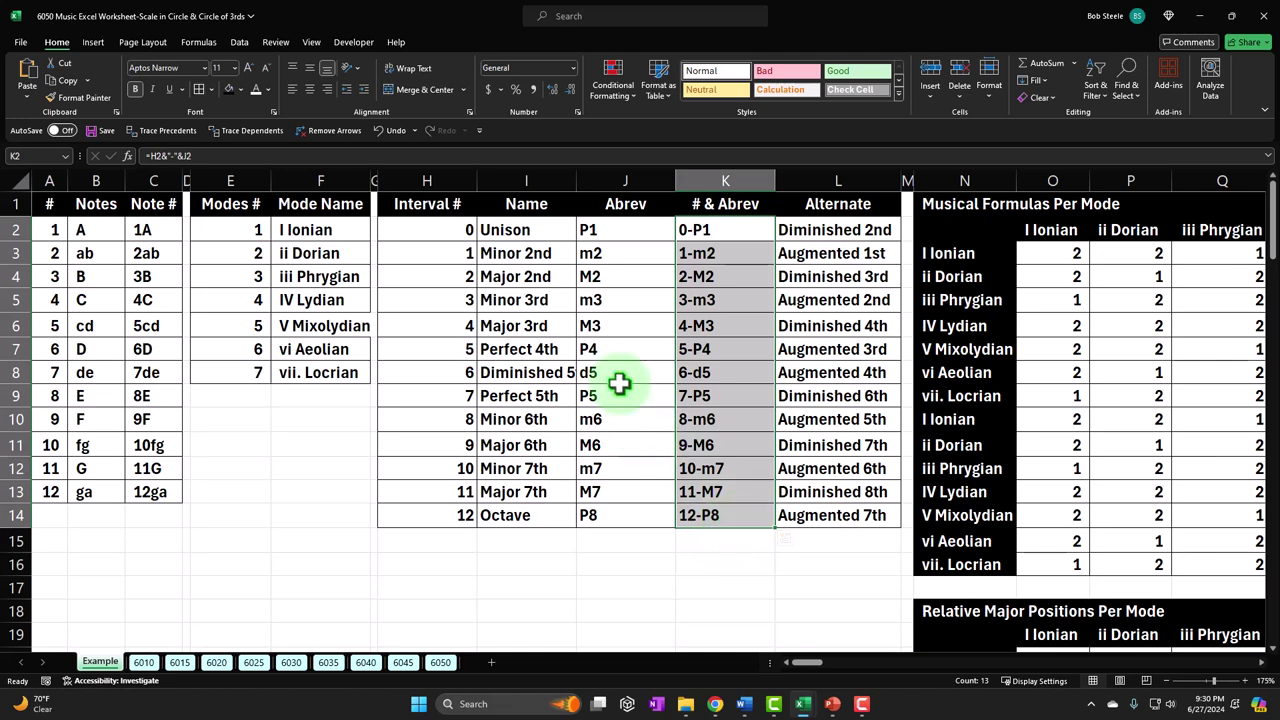
left_click_drag(530, 222, 528, 515)
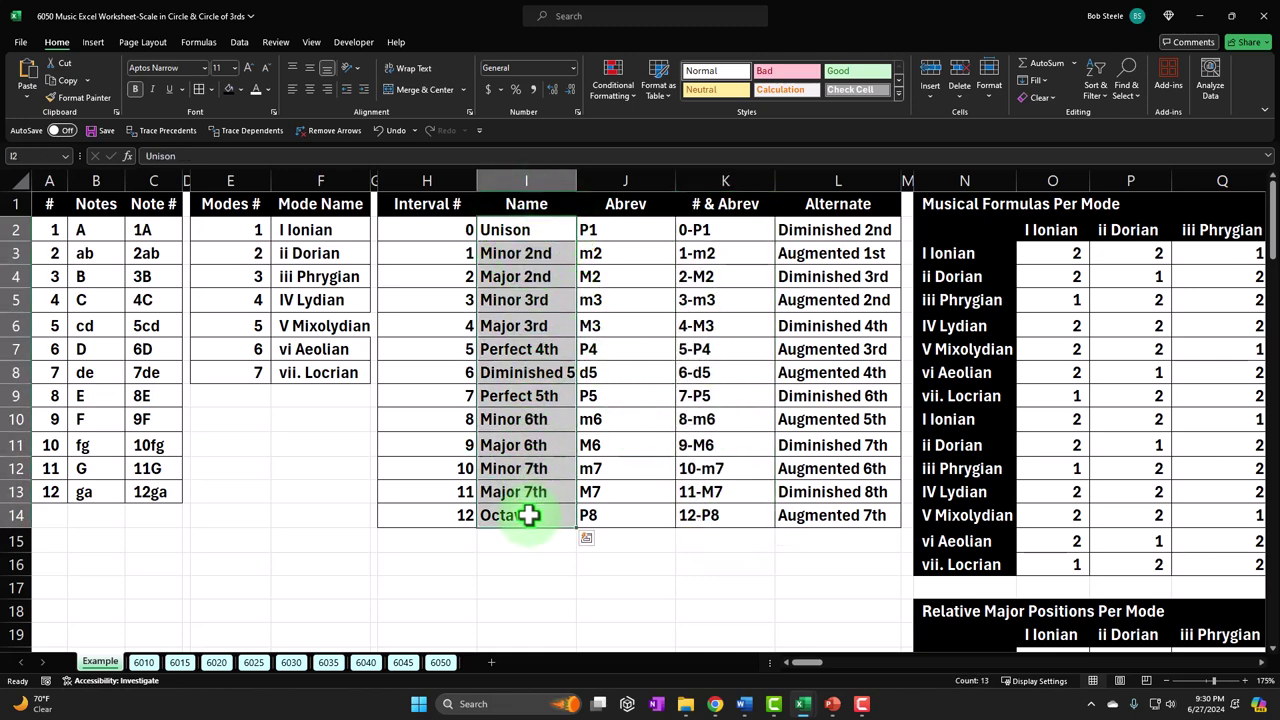
Review the Musical Formulas Per Mode and Intervals from First Note In Scale tables
left_click(528, 515)
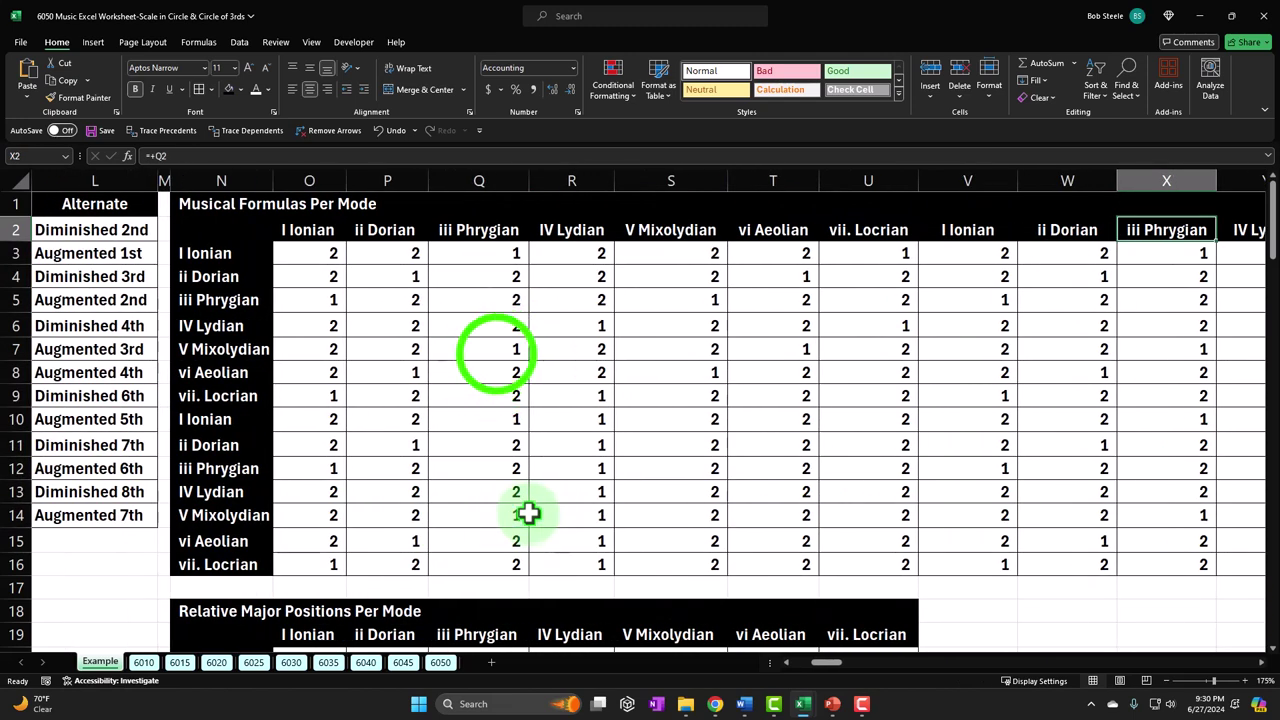
left_click(500, 349)
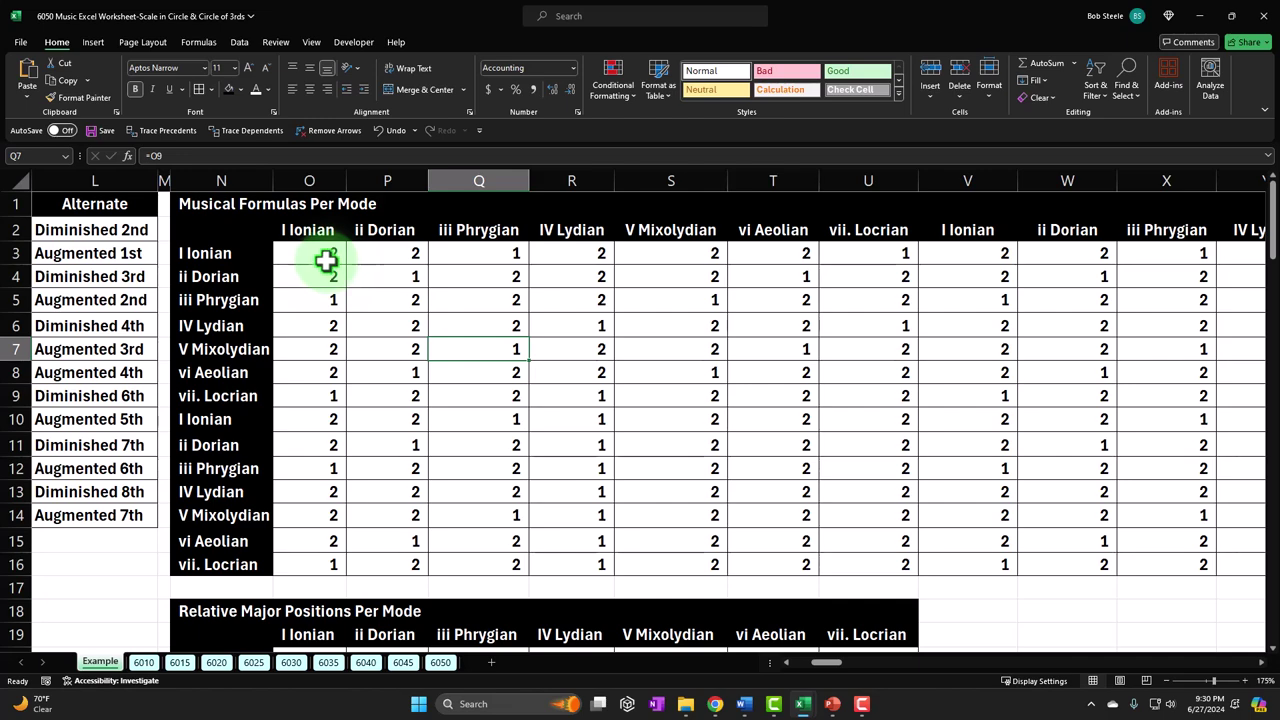
scroll(326, 261, "down", 8)
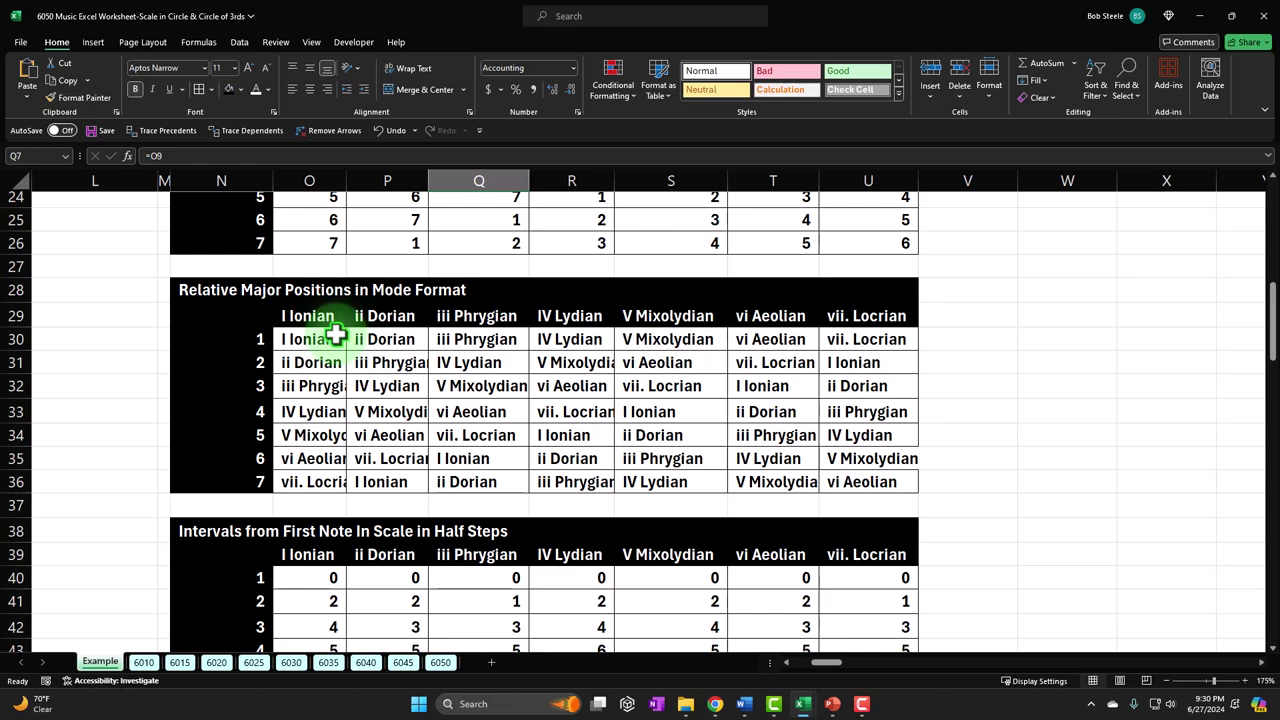
scroll(333, 337, "down", 4)
left_click_drag(328, 312, 323, 446)
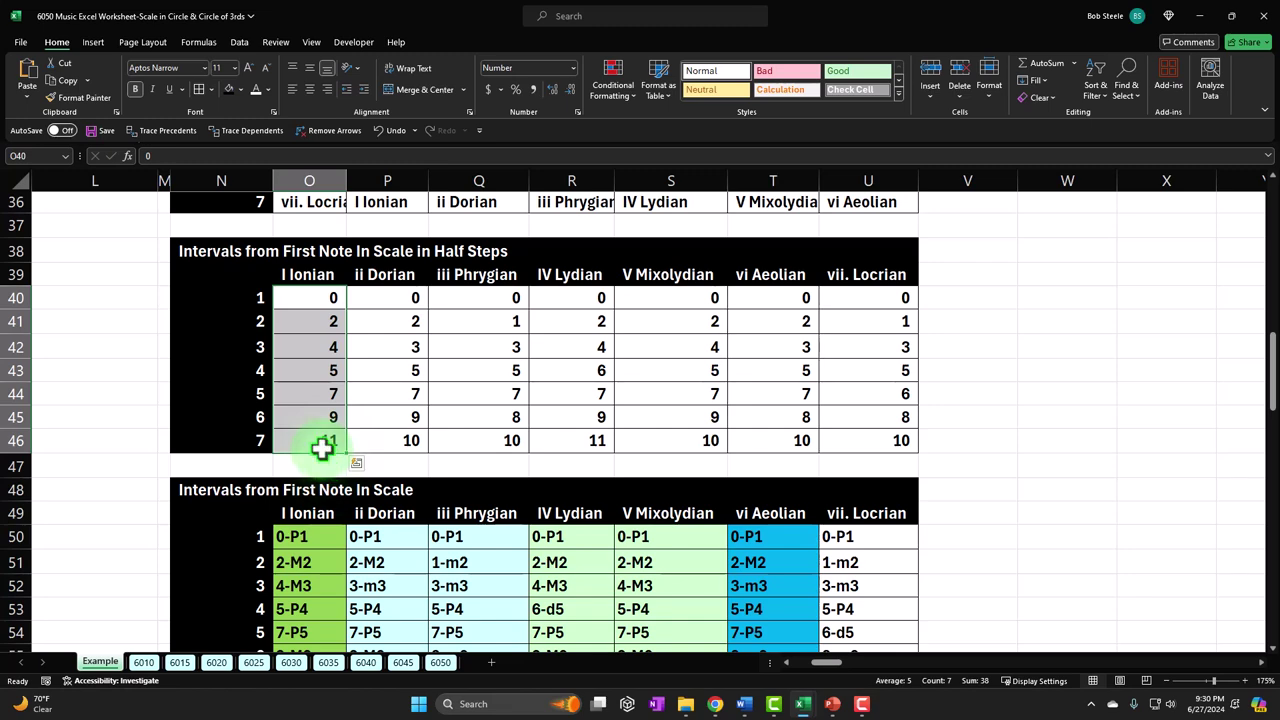
scroll(322, 447, "down", 2)
left_click_drag(301, 395, 850, 530)
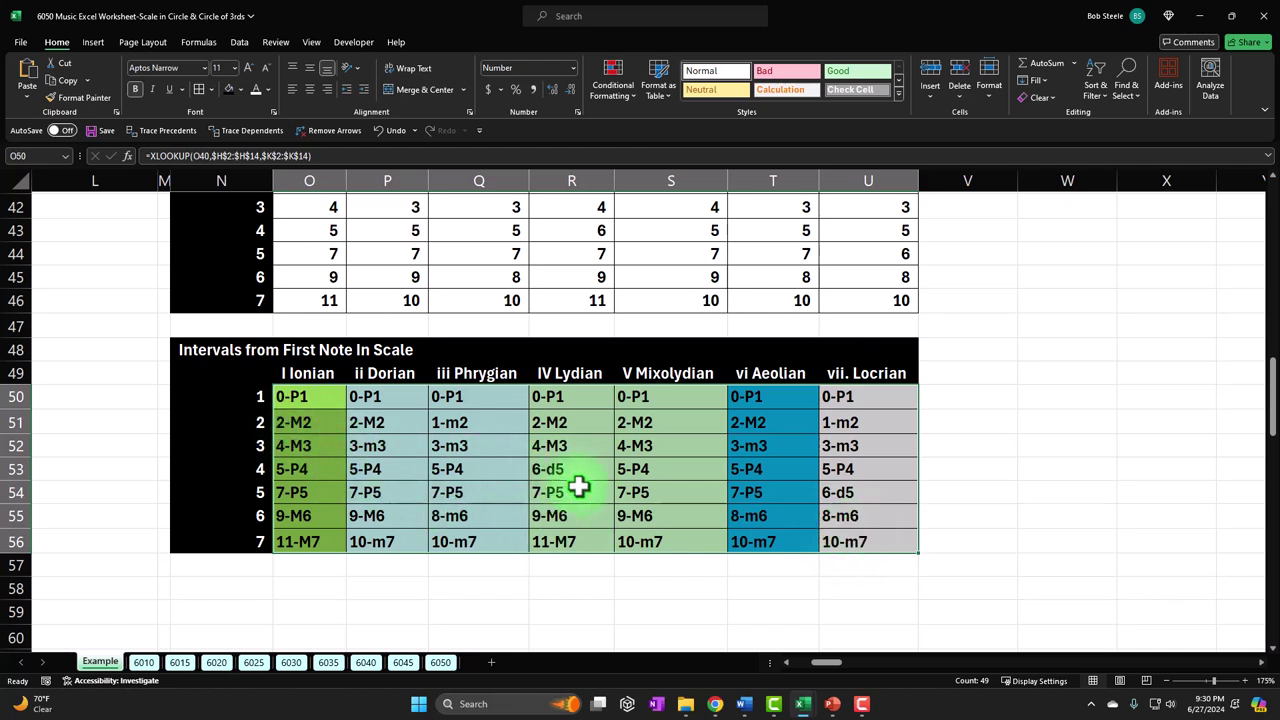
scroll(579, 487, "up", 14)
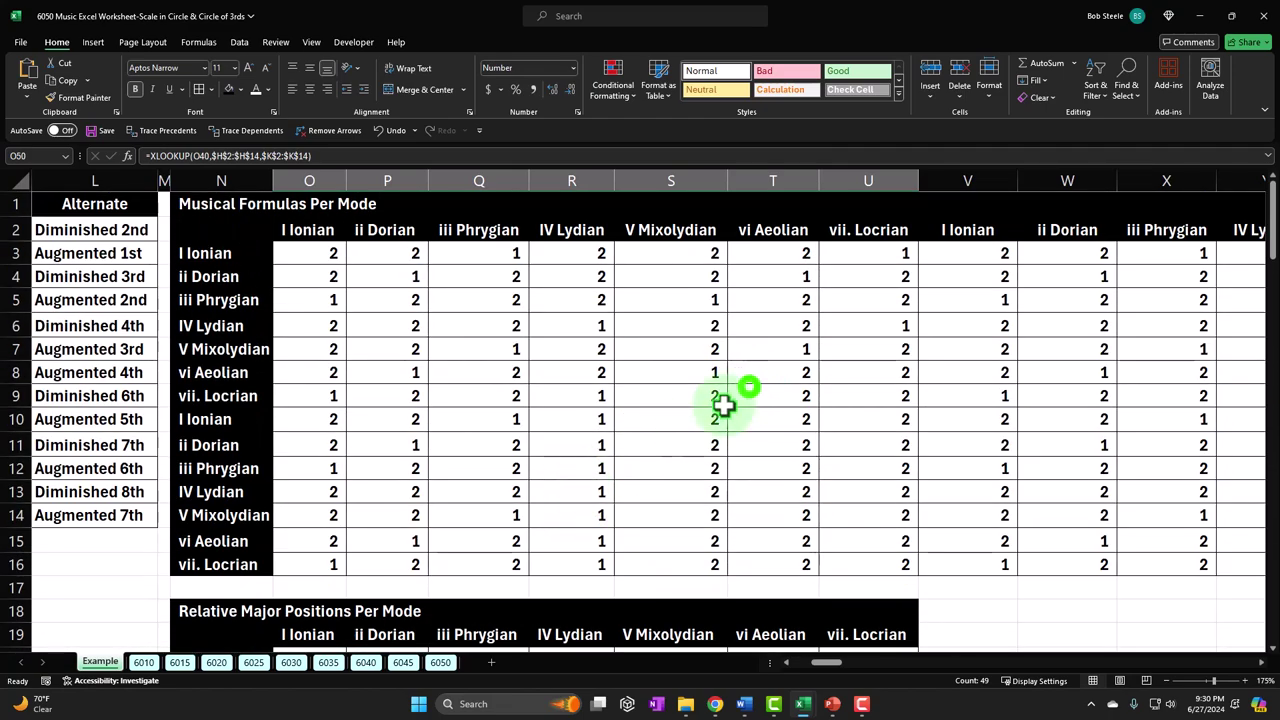
left_click(749, 388)
key("Right")
key("Right")
key("Right")
key("Right")
key("Right")
key("Right")
key("Right")
key("Right")
key("Right")
key("Right")
key("Right")
key("Right")
key("Right")
key("Right")
key("Right")
key("Right")
key("Right")
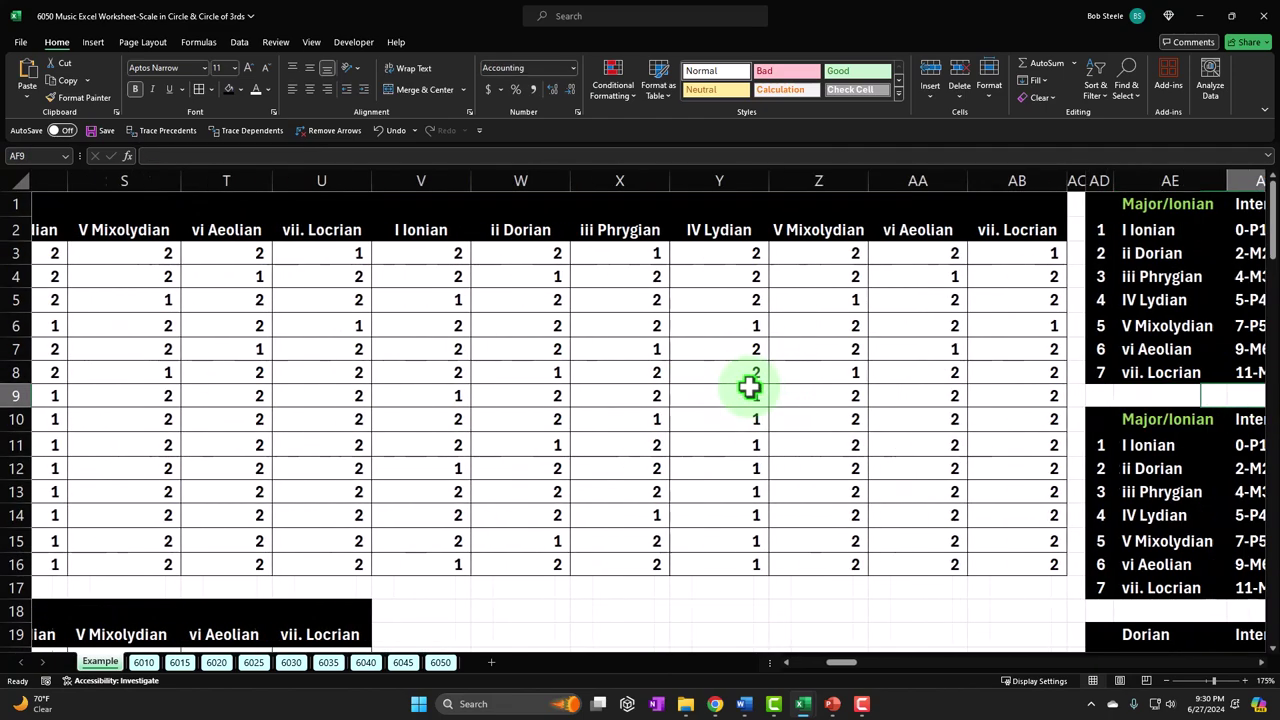
Inspect the wraparound formula in AU7 on the way to the circle-of-thirds diagrams
key("Right")
key("Right")
key("Right")
key("Right")
key("Right")
key("Right")
key("Right")
key("Right")
key("Right")
key("Right")
key("Right")
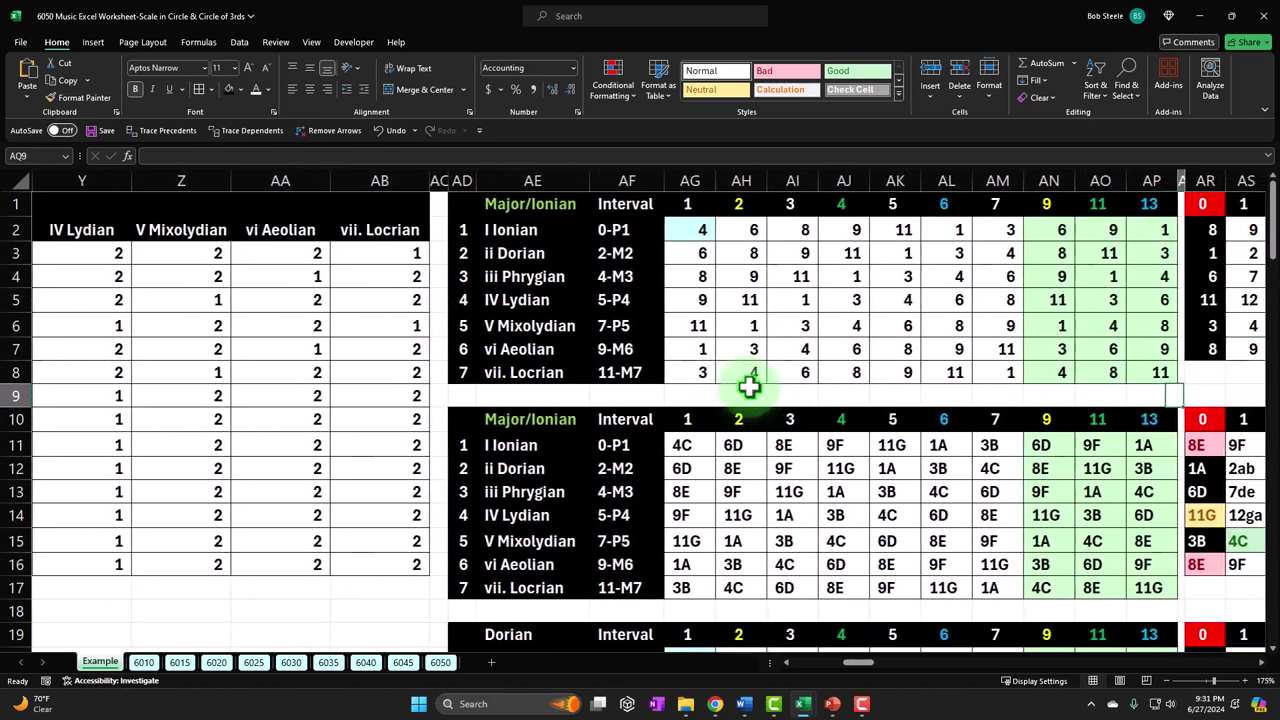
key("Right")
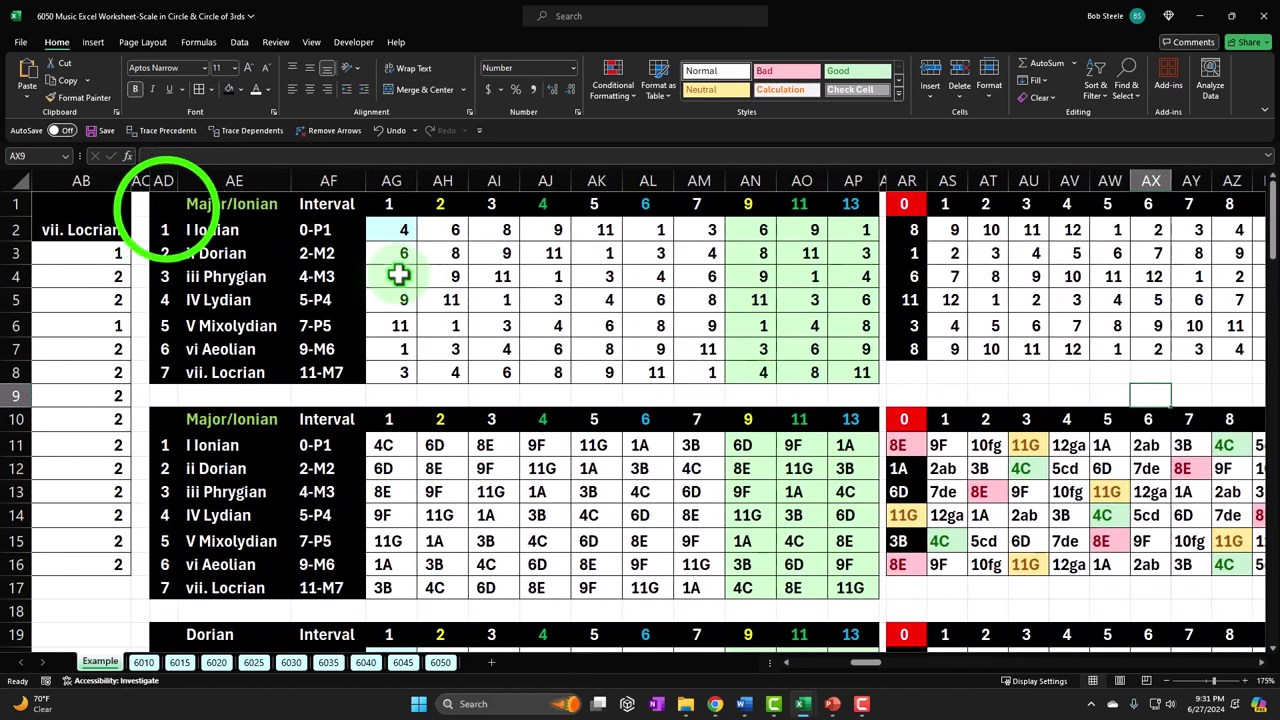
left_click_drag(171, 206, 829, 380)
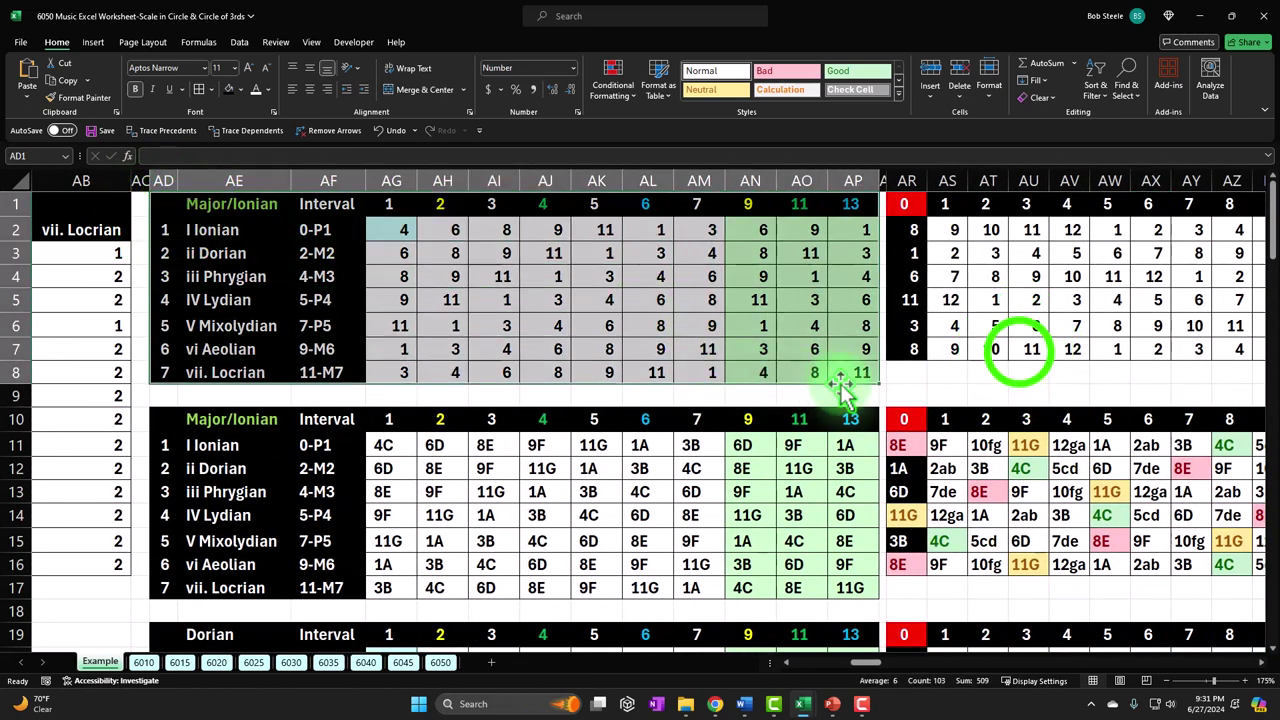
left_click(1020, 349)
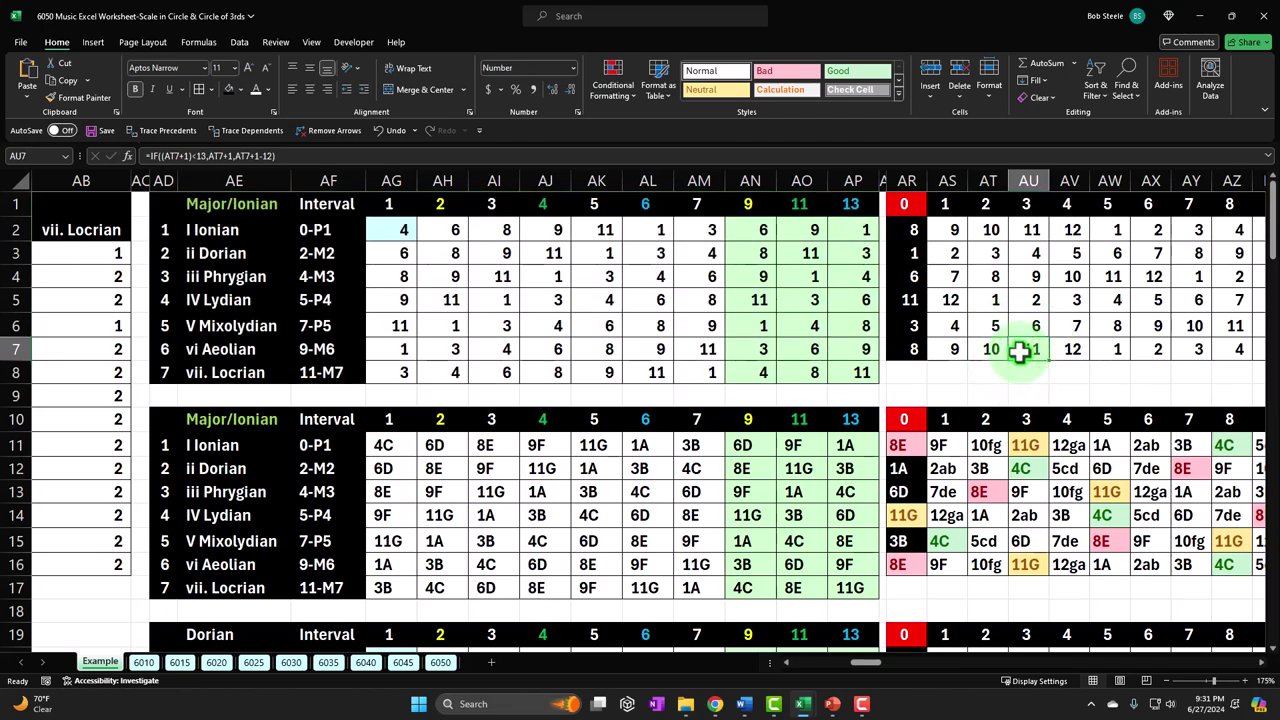
key("Right")
key("Right")
key("Right")
key("Right")
key("Right")
key("Right")
key("Right")
key("Right")
key("Right")
key("Right")
key("Right")
key("Right")
key("Right")
key("Right")
key("Right")
key("Right")
key("Right")
key("Right")
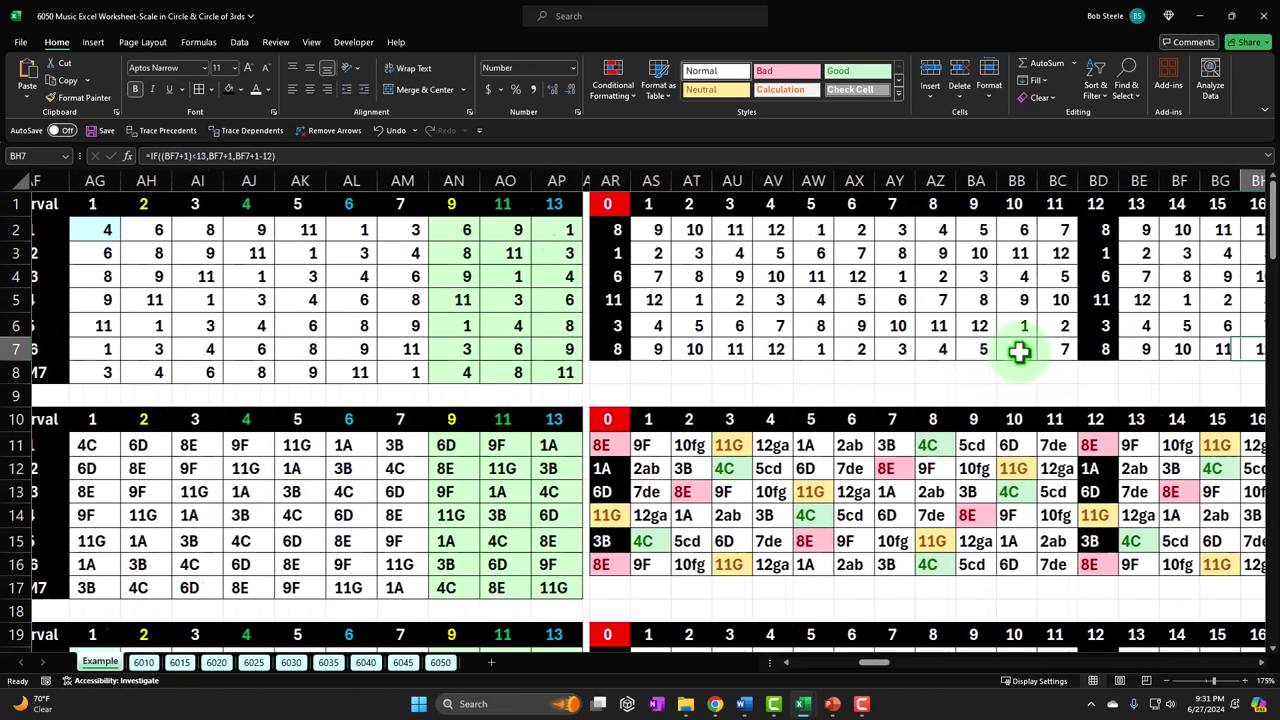
key("Right")
key("Right")
key("Right")
key("Right")
key("Right")
key("Right")
key("Right")
key("Right")
key("Right")
key("Right")
key("Right")
key("Right")
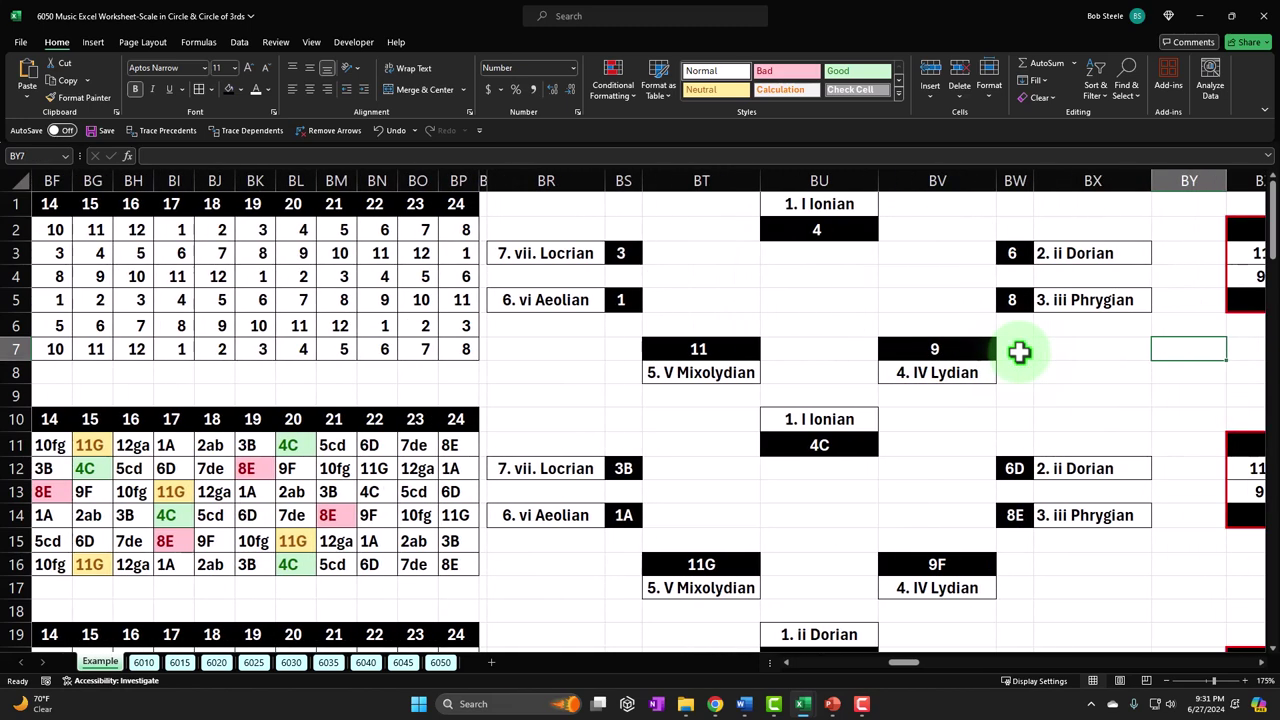
Examine the Ionian circles of thirds and the links behind notes like 8E, 11G and 6D
left_click_drag(570, 204, 1055, 366)
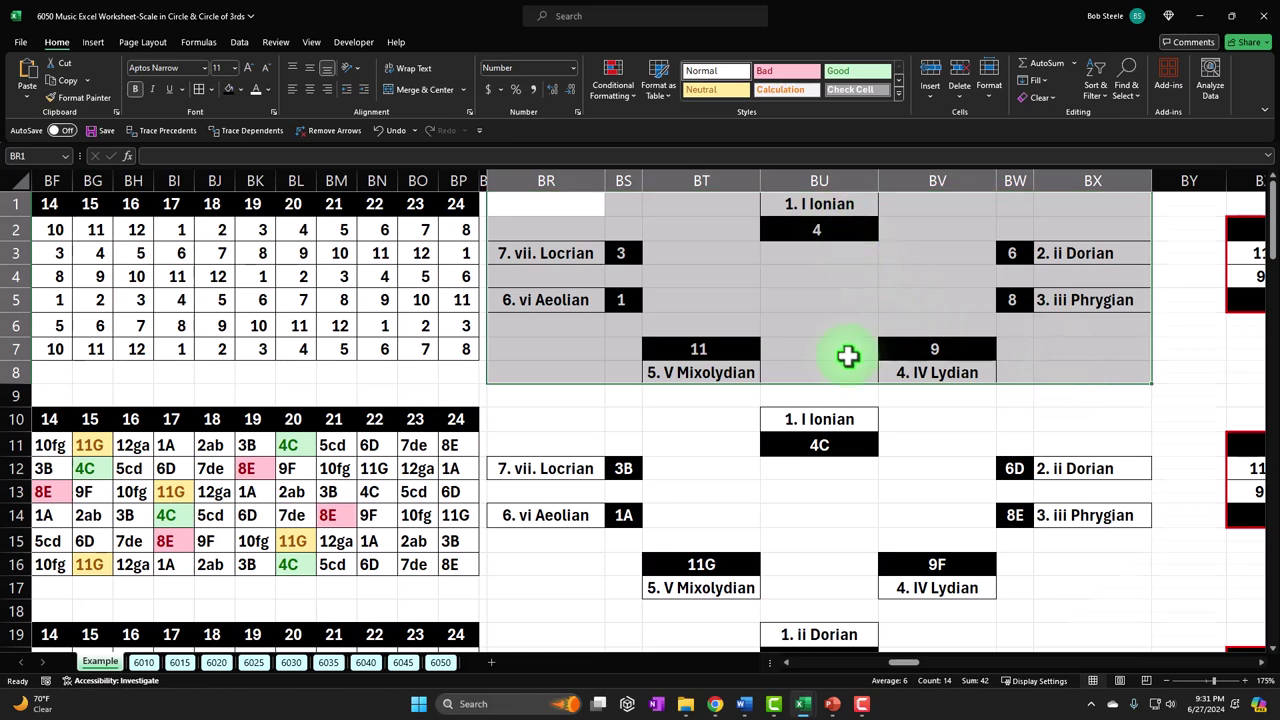
scroll(848, 356, "down", 2)
left_click_drag(563, 279, 1038, 451)
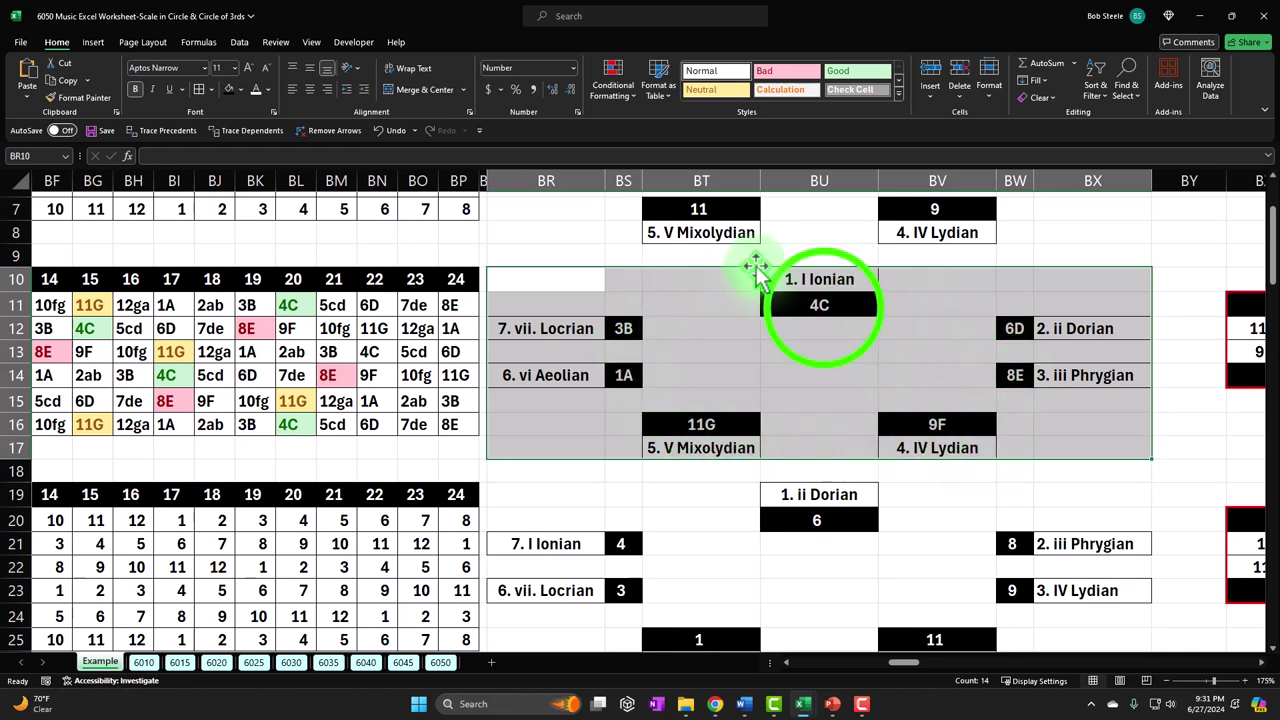
left_click(820, 305)
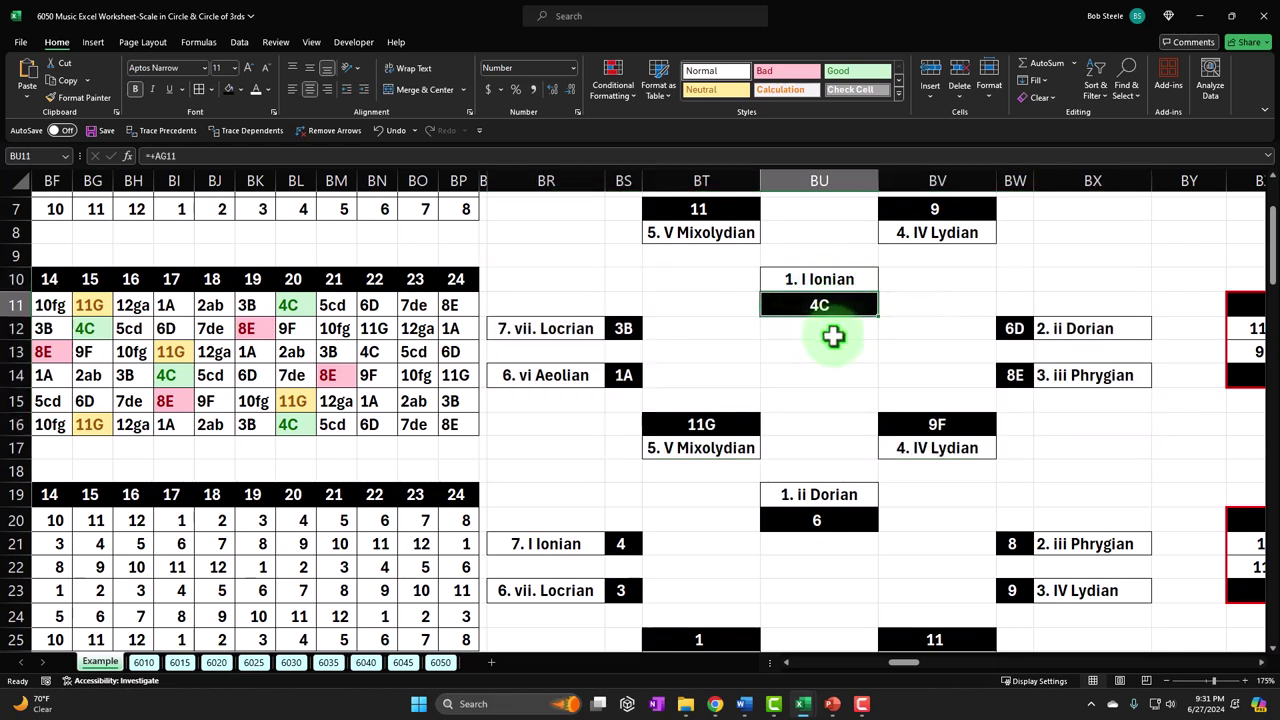
left_click(1011, 374, "ctrl")
left_click(731, 426, "ctrl")
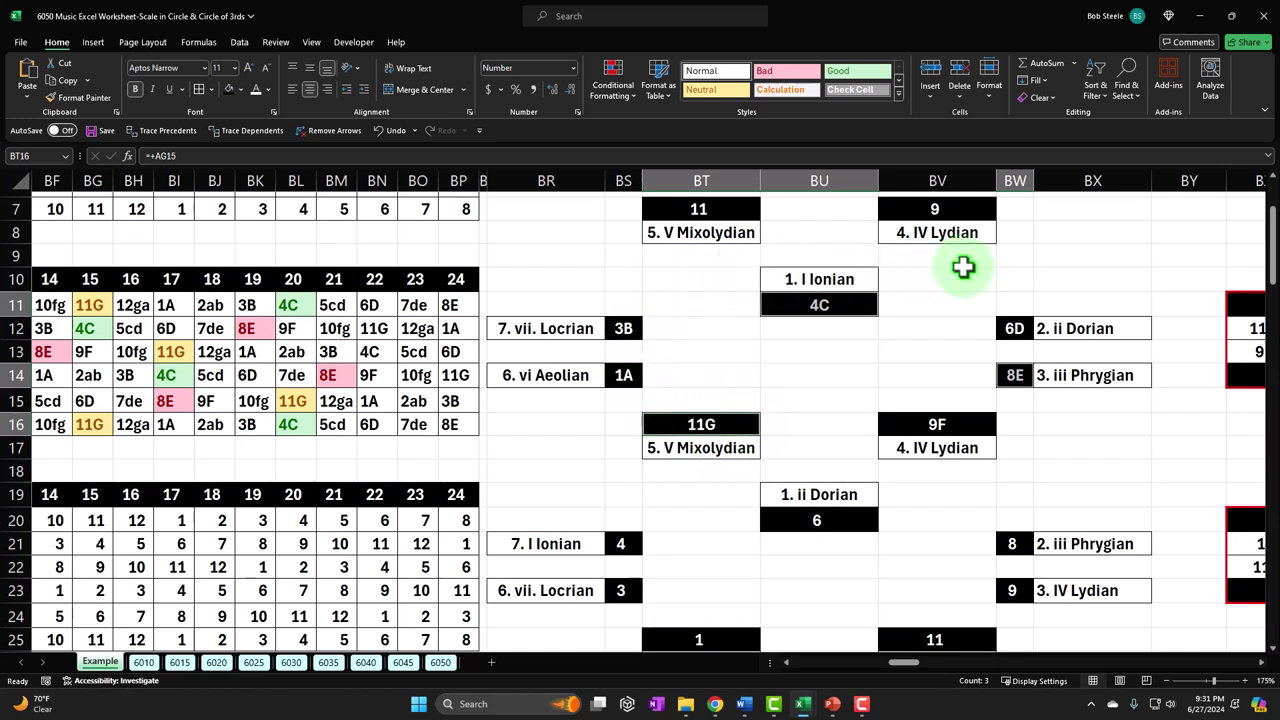
left_click(1017, 328)
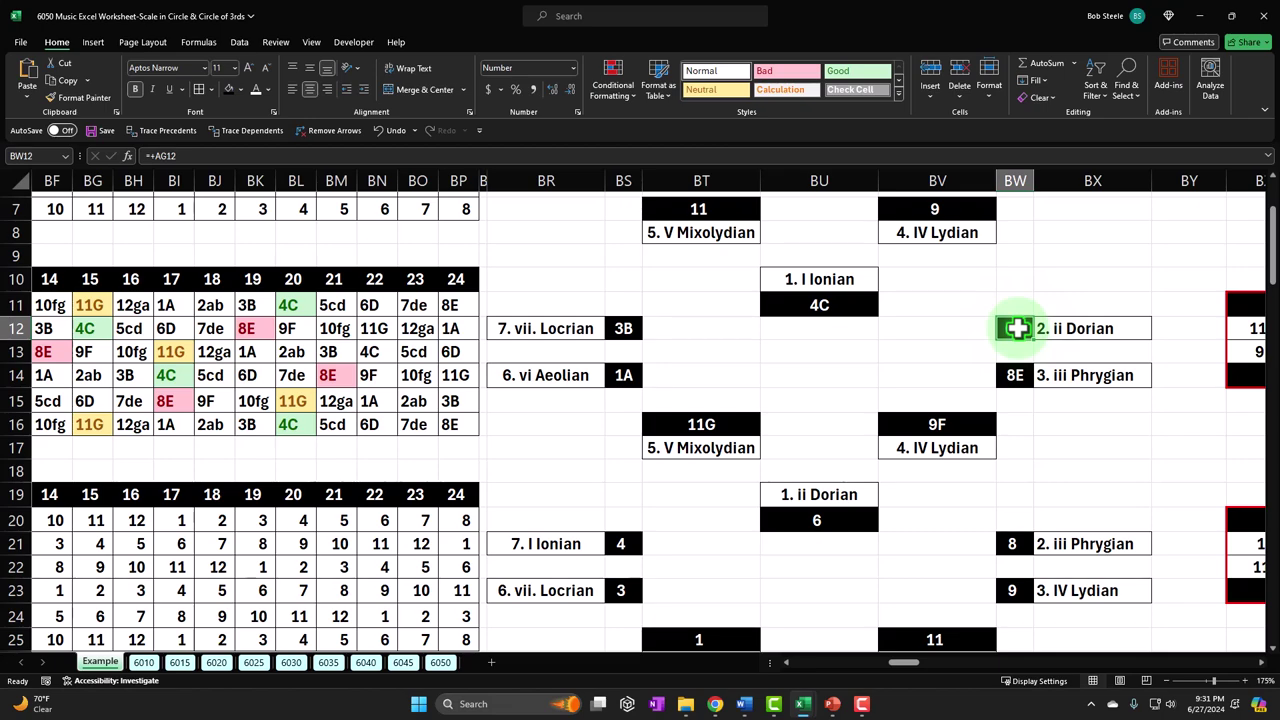
key("Left")
key("Left")
key("Left")
key("Left")
key("Left")
key("Left")
key("Left")
key("Left")
key("Left")
key("Left")
key("Left")
key("Left")
key("Left")
key("Left")
key("Left")
key("Left")
key("Left")
key("Left")
key("Left")
key("Left")
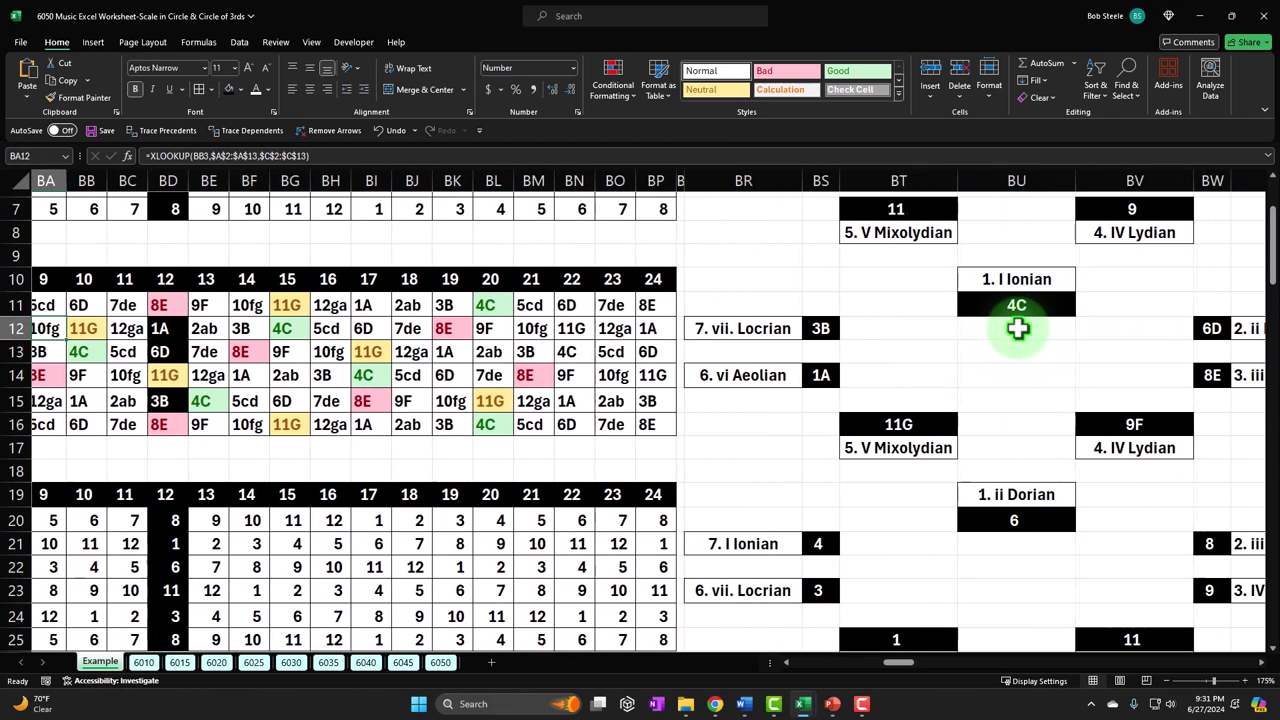
key("Left")
key("Left")
key("Left")
key("Left")
key("Left")
key("Left")
key("Left")
key("Left")
key("Left")
key("Left")
key("Left")
key("Left")
key("Left")
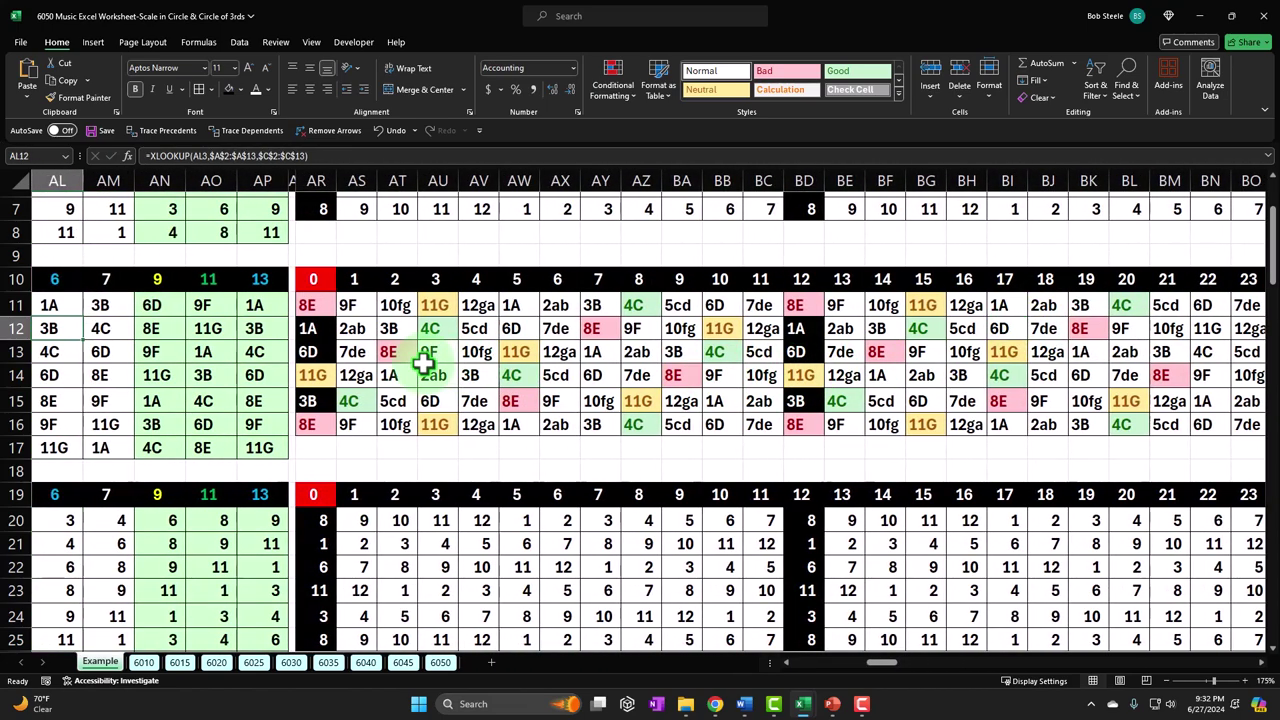
key("Left")
key("Left")
scroll(424, 362, "left", 3)
left_click(389, 306)
scroll(400, 322, "left", 2)
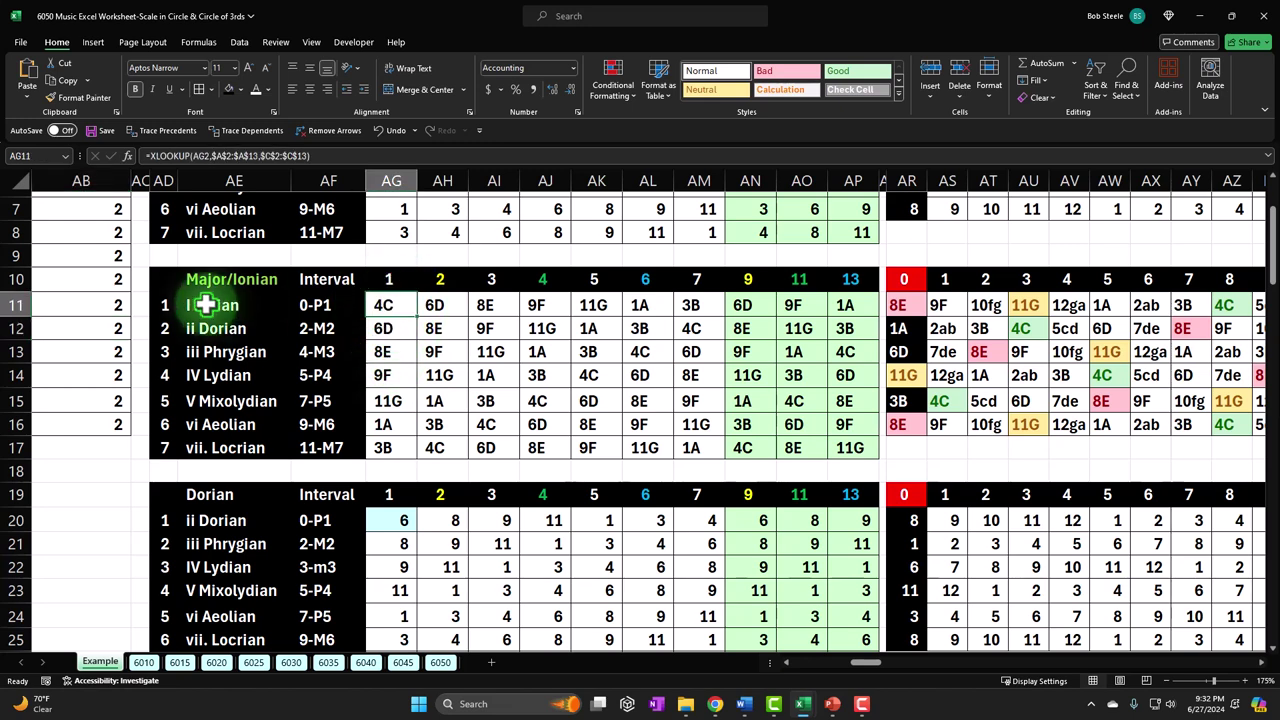
key("Down")
key("Down")
key("Down")
key("Down")
key("Down")
key("Down")
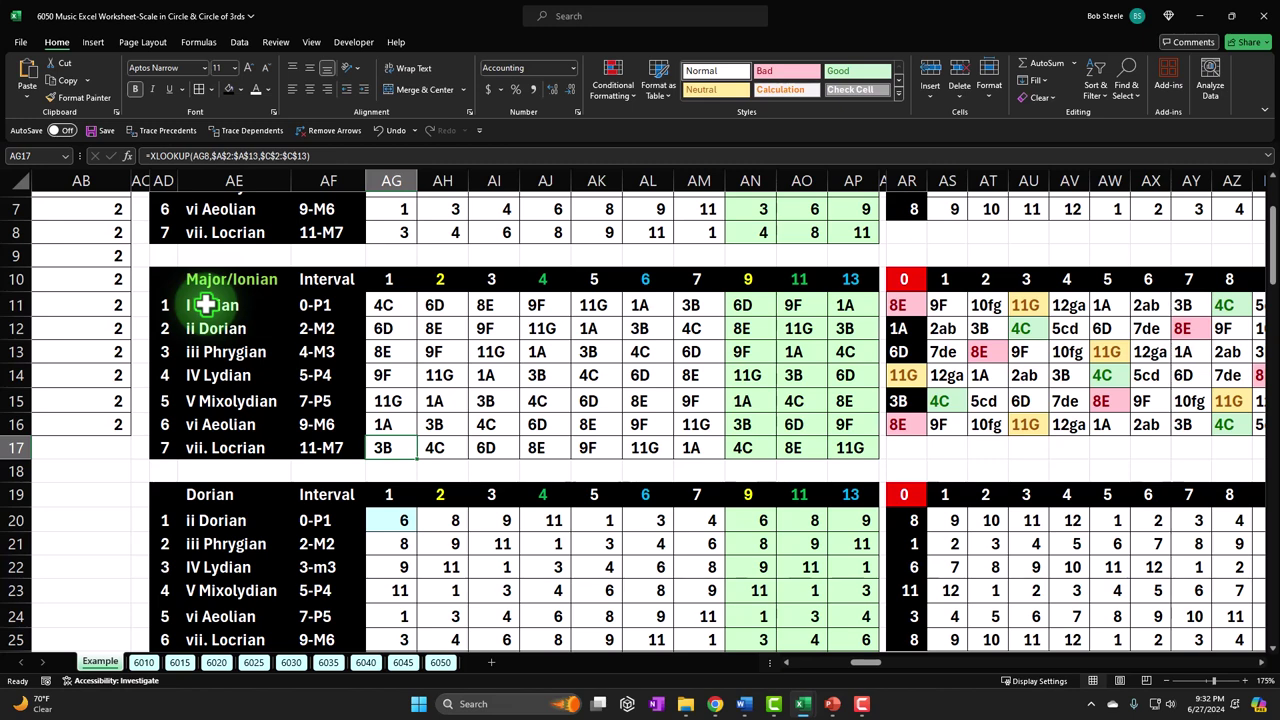
key("Down")
key("Down")
key("Down")
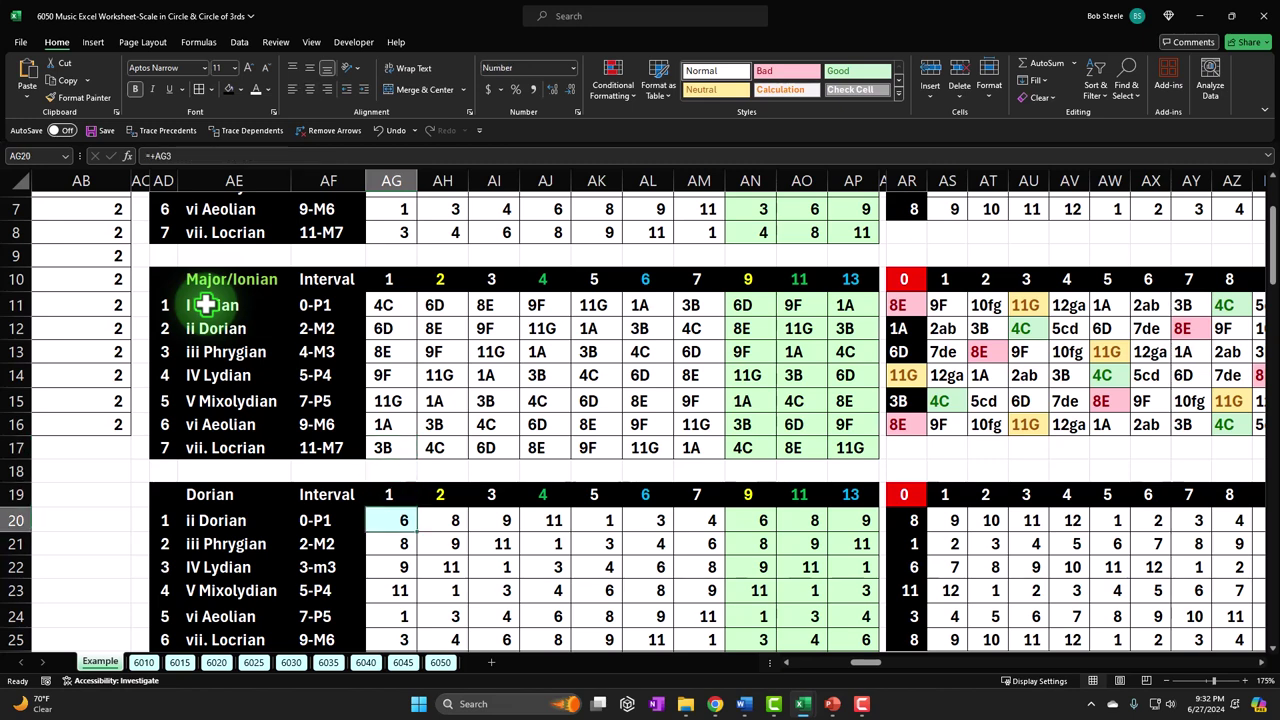
key("Up")
key("Up")
key("Up")
key("Up")
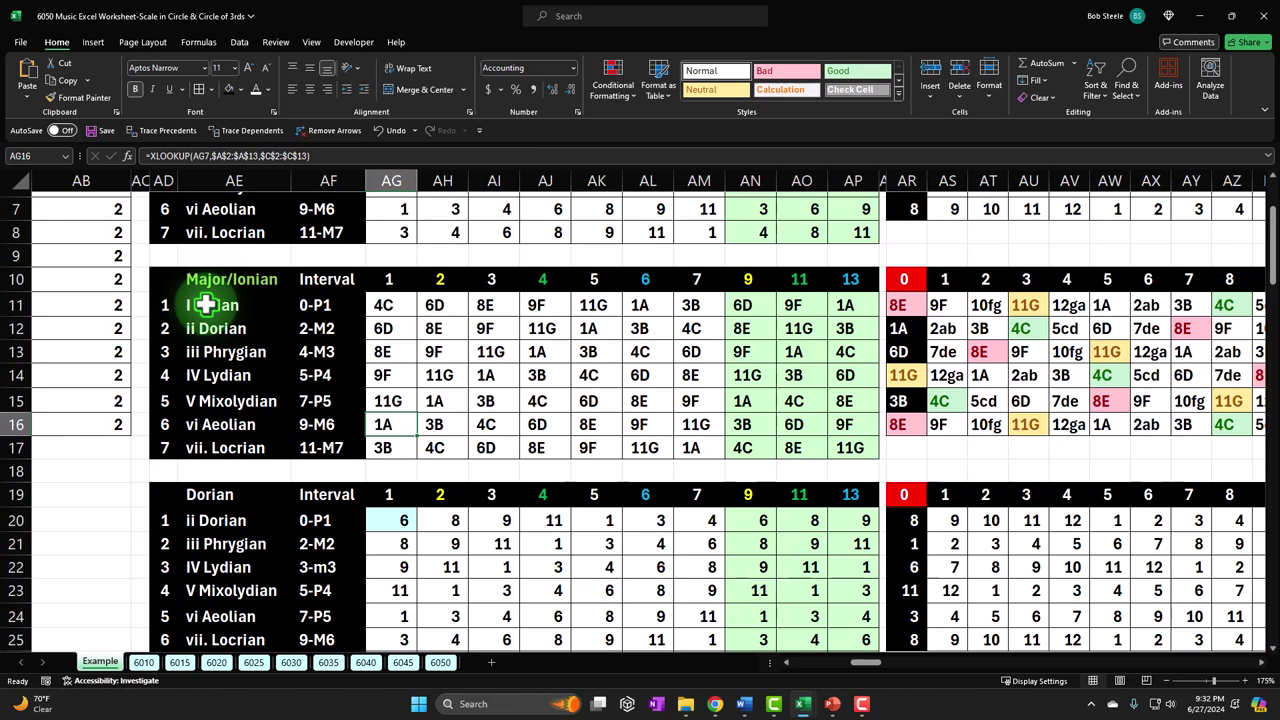
key("Up")
key("Up")
key("Up")
key("Up")
key("Up")
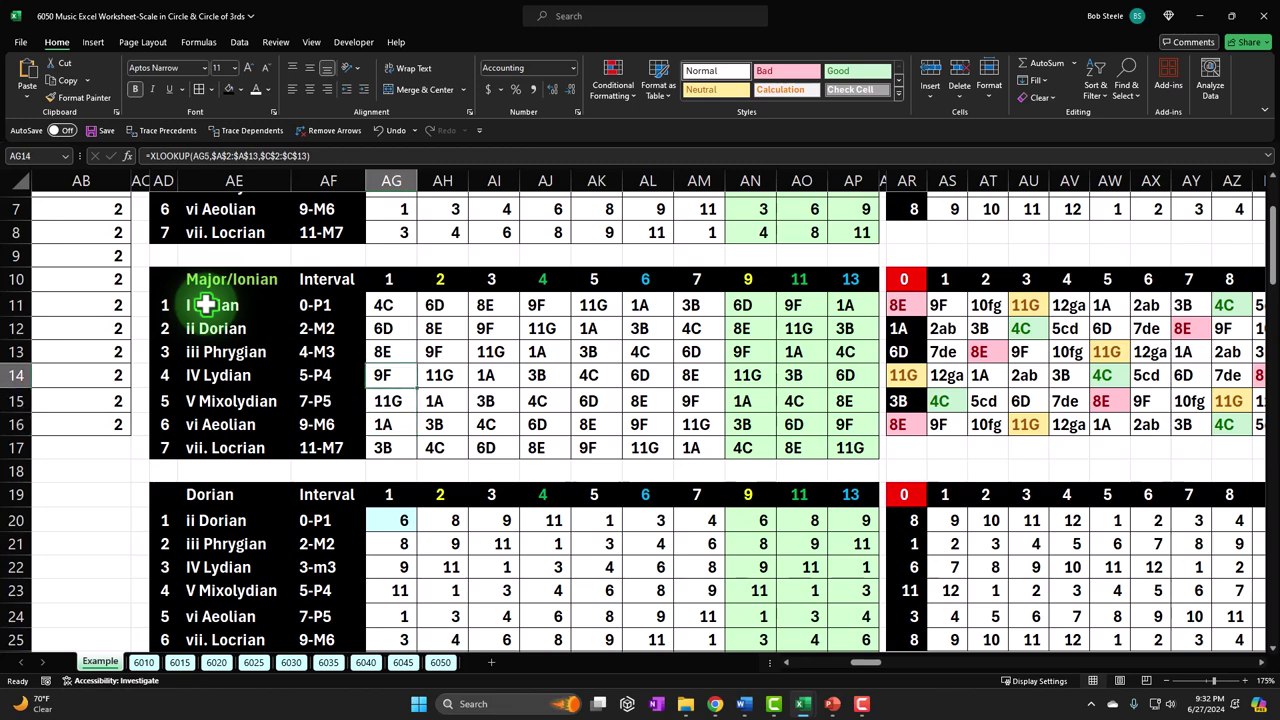
left_click_drag(378, 306, 388, 438)
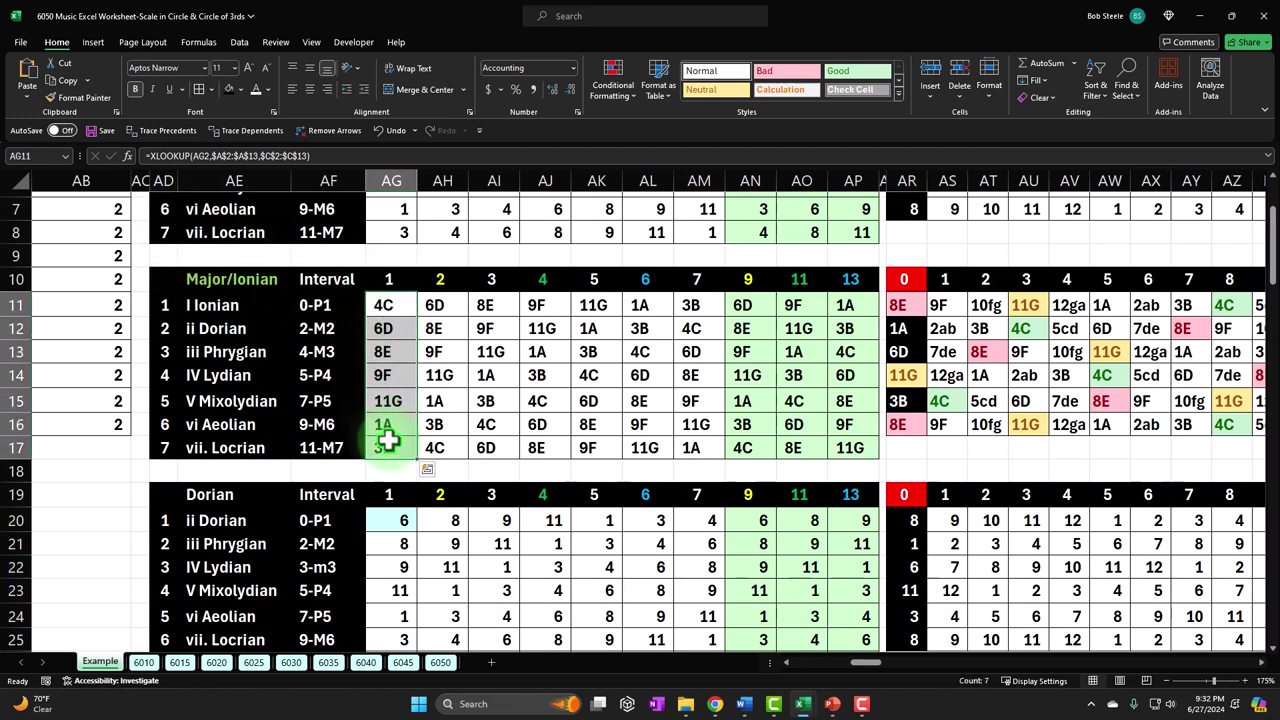
key("Right")
key("Right")
key("Right")
key("Right")
key("Right")
key("Right")
key("Right")
key("Right")
key("Right")
key("Right")
key("Right")
key("Right")
key("Right")
key("Right")
key("Right")
key("Right")
key("Right")
key("Right")
key("Right")
key("Right")
key("Right")
key("Right")
key("Right")
key("Right")
key("Right")
key("Right")
key("Right")
key("Right")
key("Right")
key("Right")
key("Right")
key("Right")
key("Right")
key("Right")
key("Right")
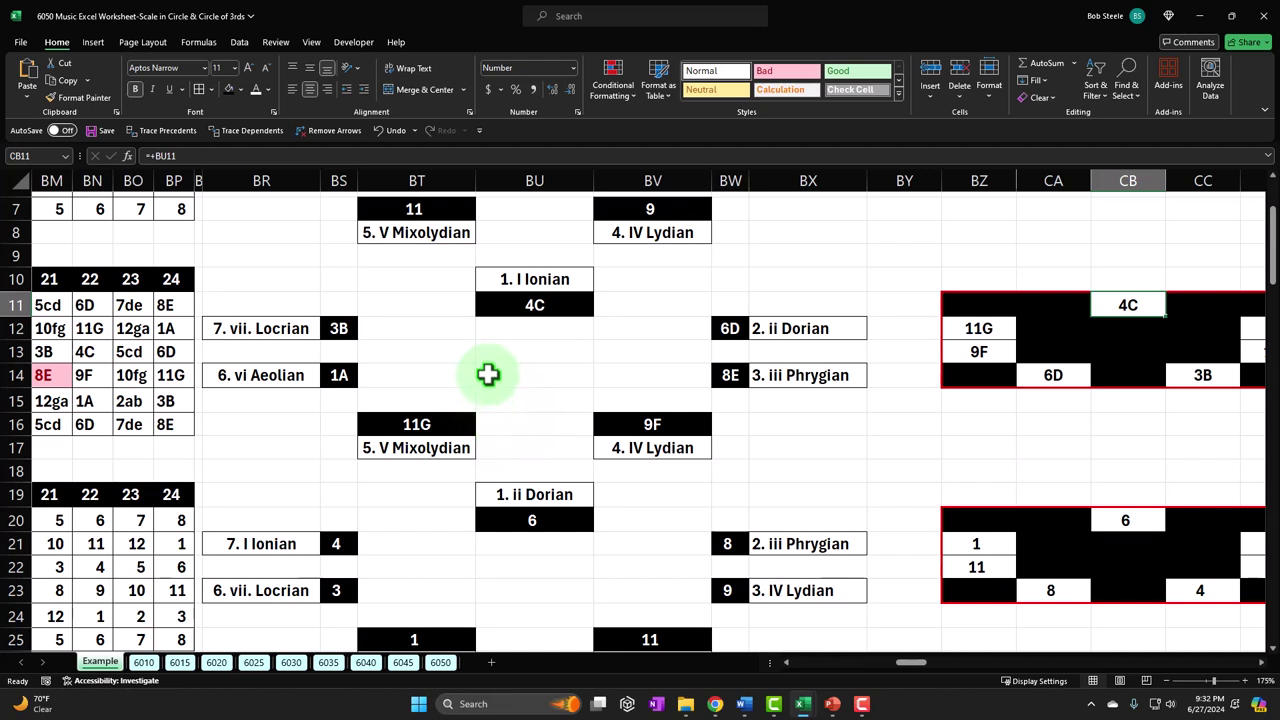
left_click(560, 371)
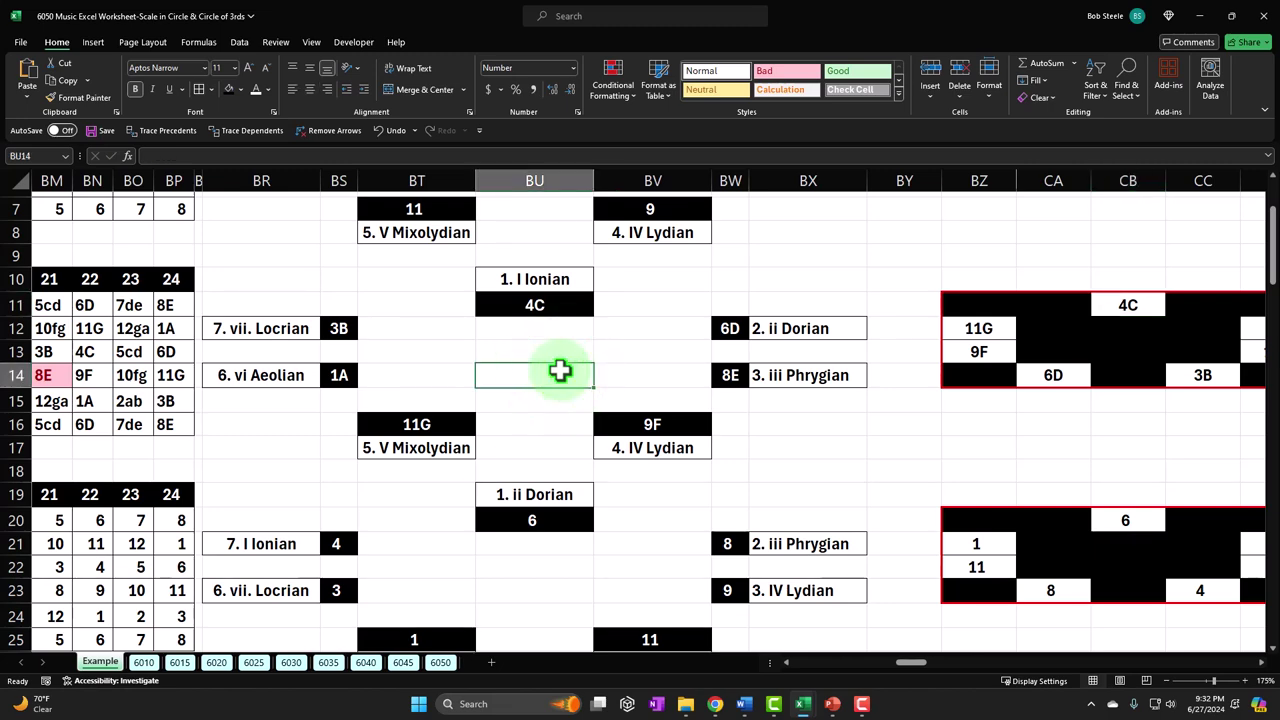
key("Right")
key("Right")
key("Right")
key("Right")
key("Right")
key("Right")
key("Right")
key("Right")
key("Right")
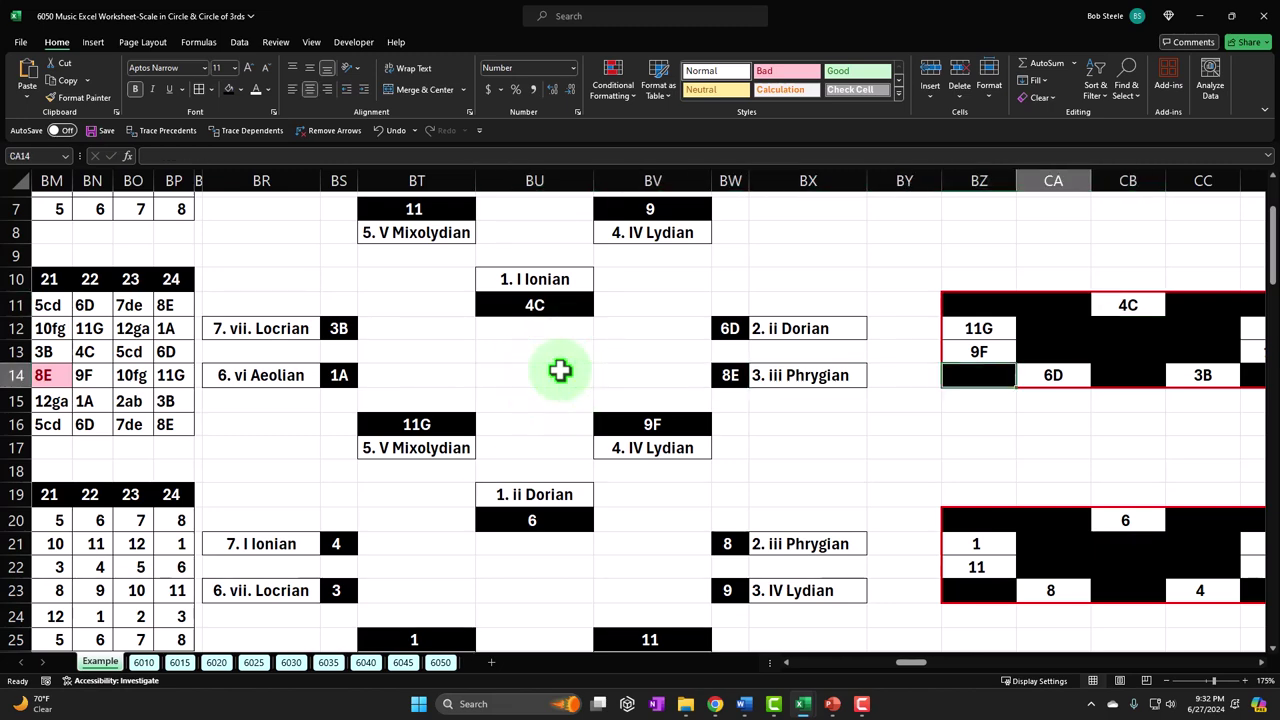
key("Right")
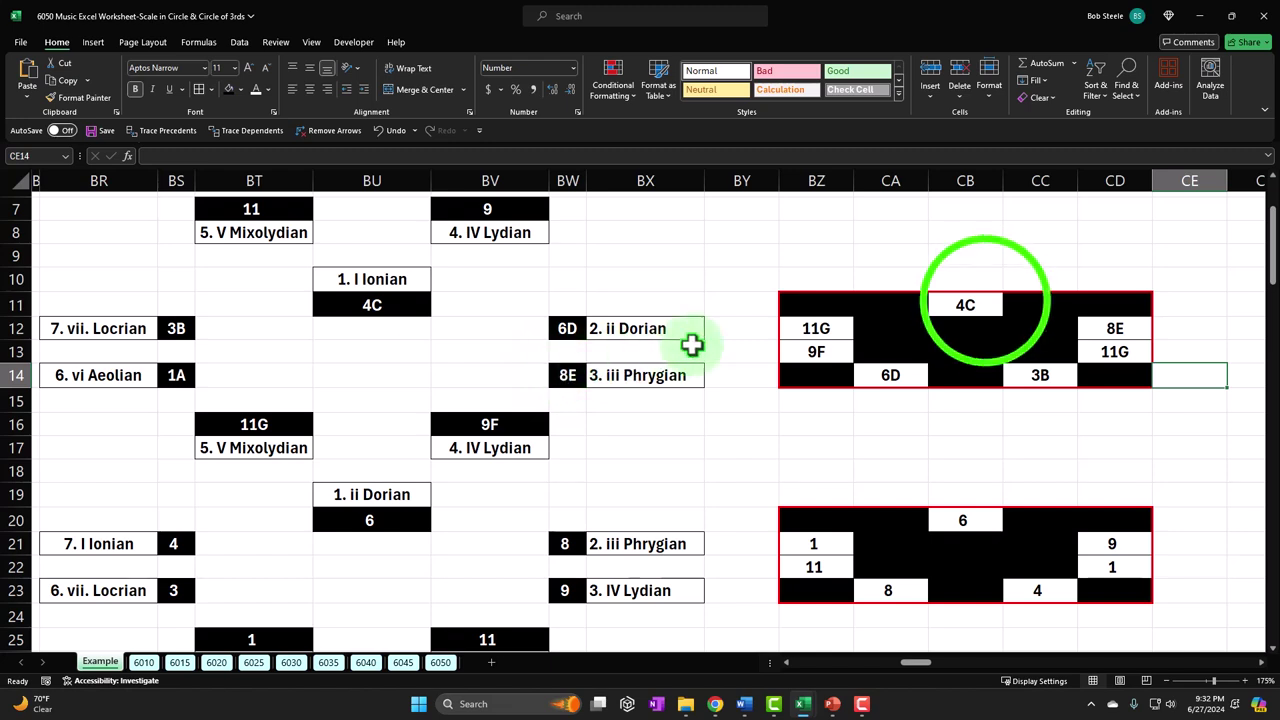
left_click(985, 302)
double_click(985, 302)
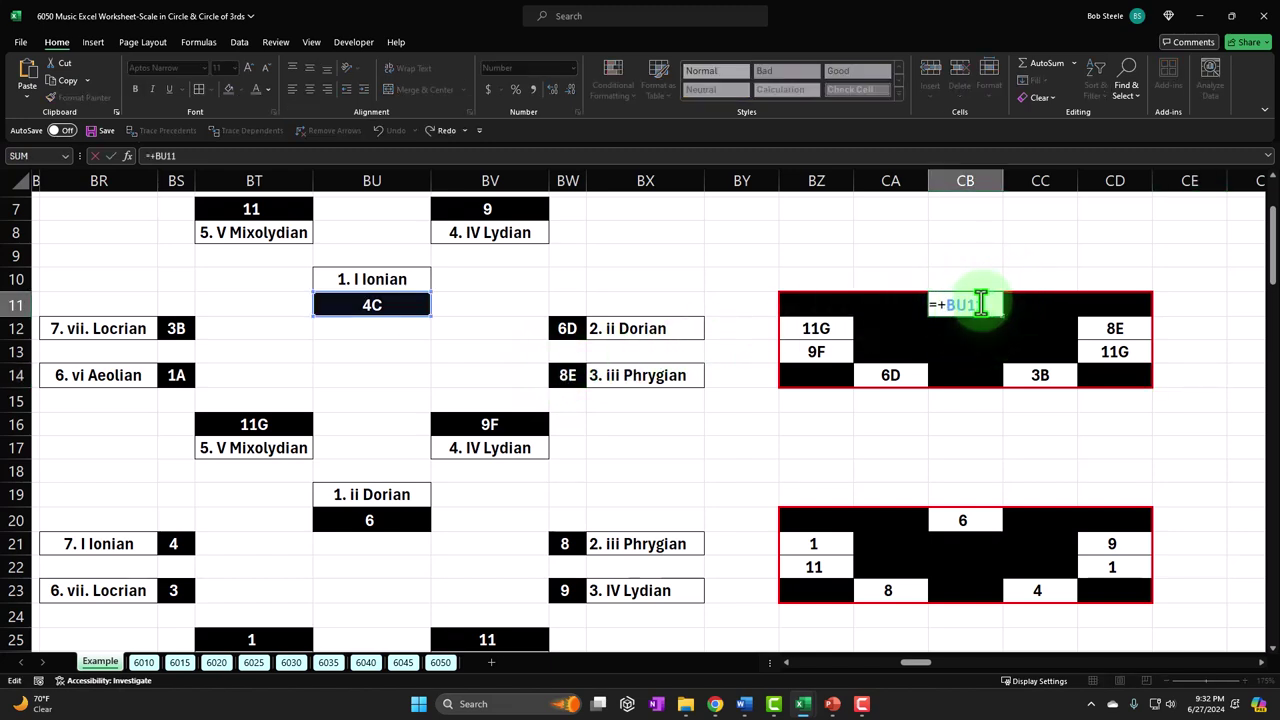
key("Return")
left_click(1077, 327)
double_click(1090, 329)
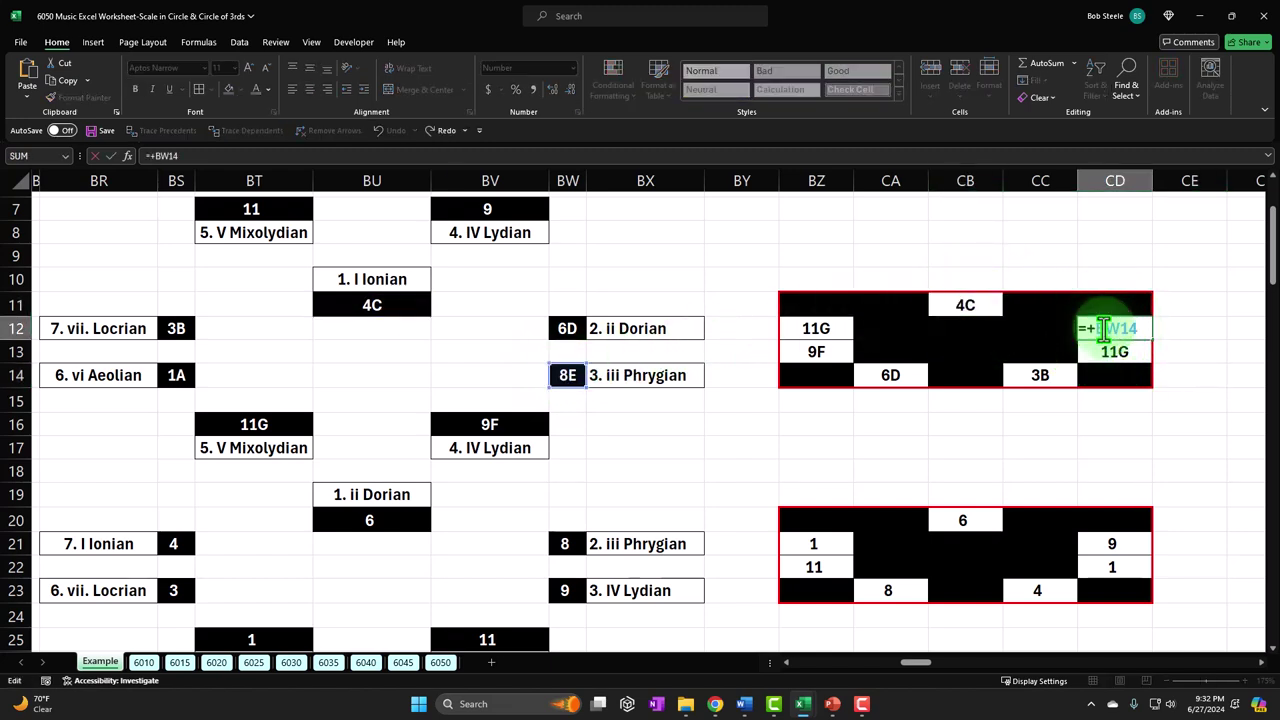
key("Return")
left_click(1116, 351)
double_click(1118, 350)
key("Return")
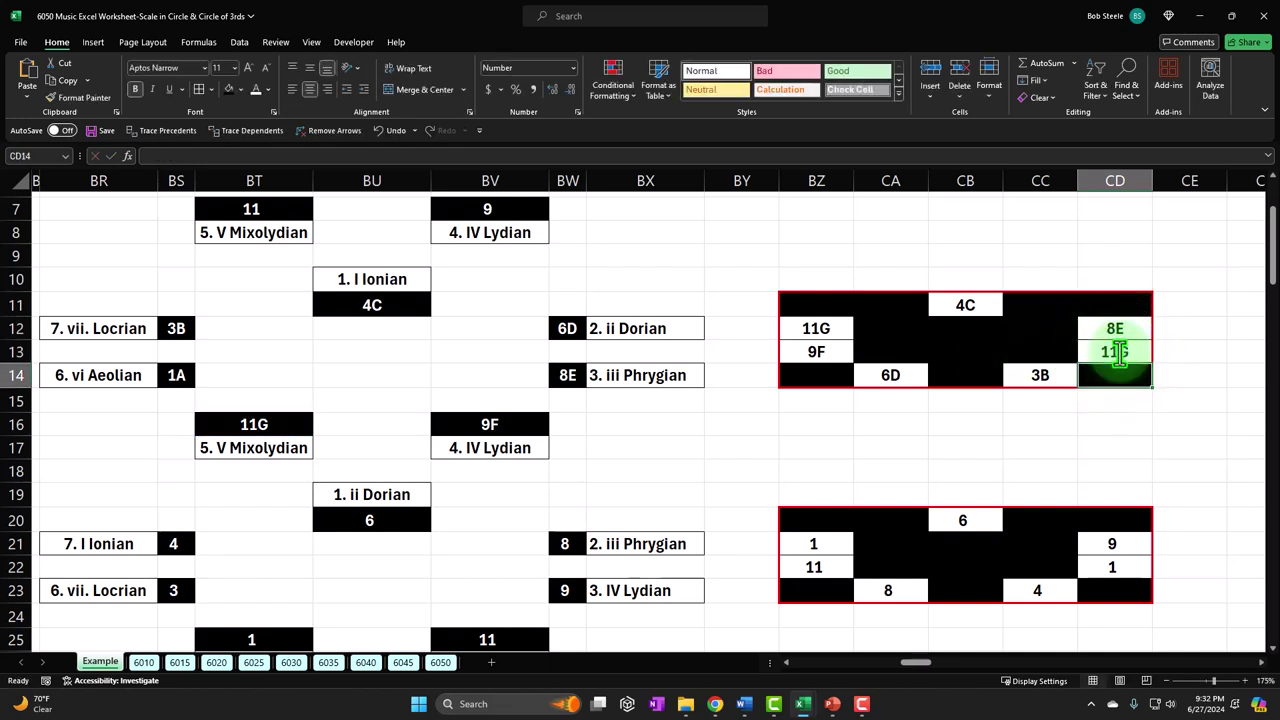
left_click_drag(966, 304, 1117, 349)
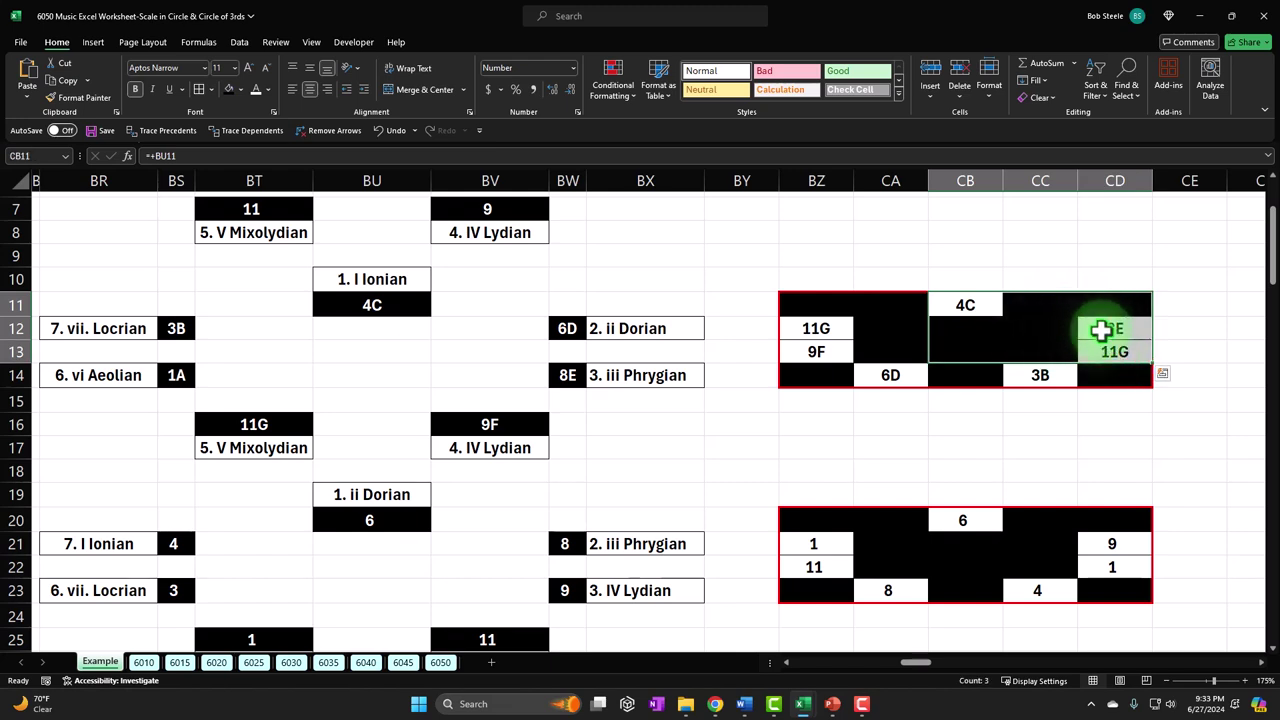
left_click(1106, 347)
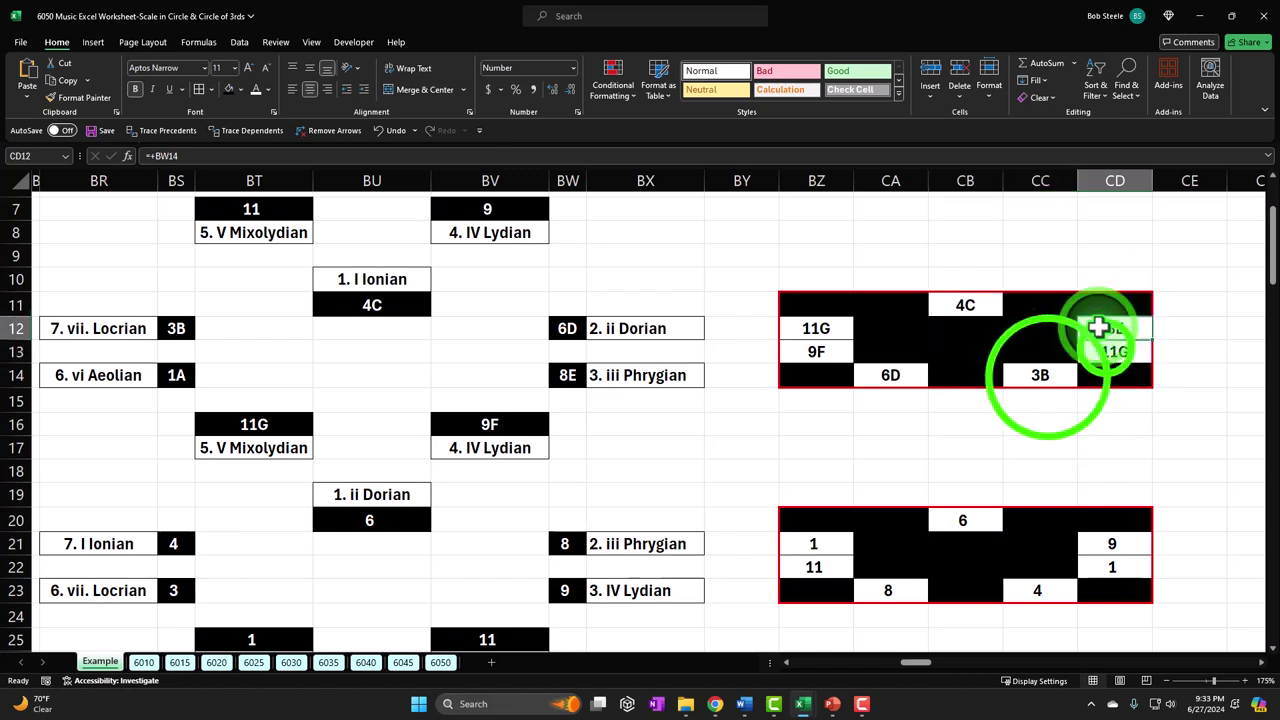
left_click(1049, 374)
left_click(1111, 349)
left_click(1031, 374)
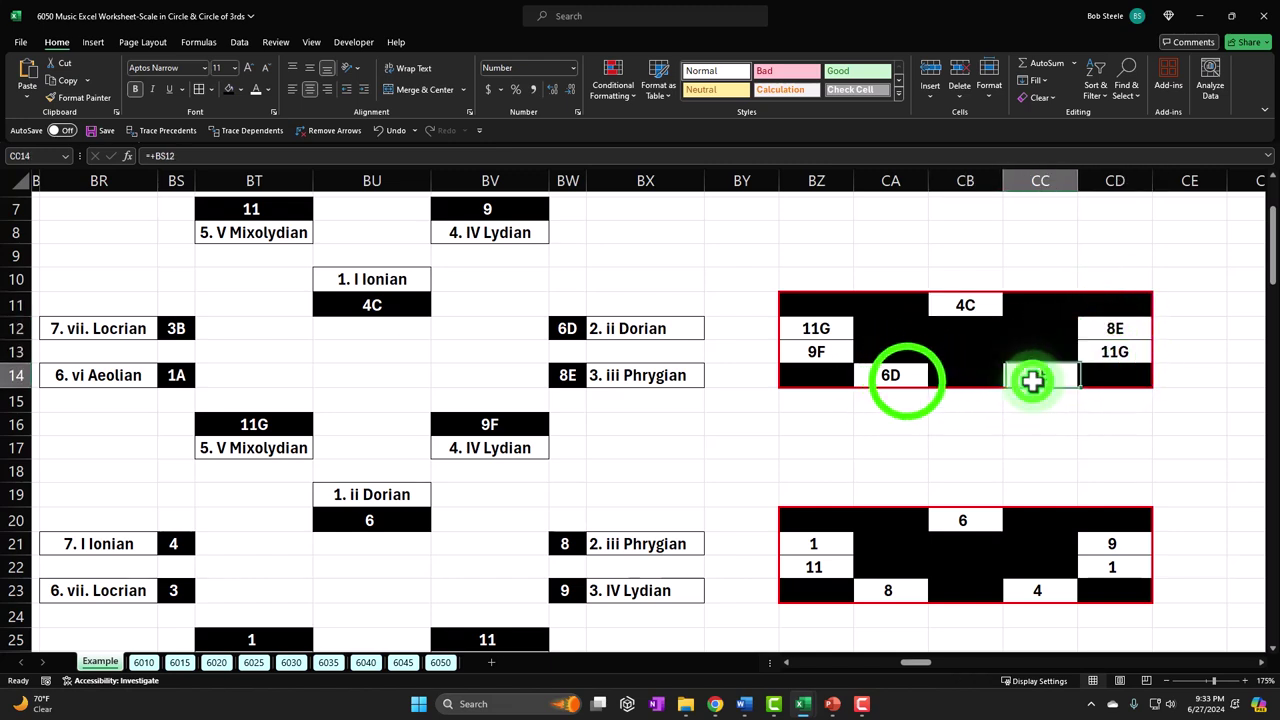
left_click(906, 378)
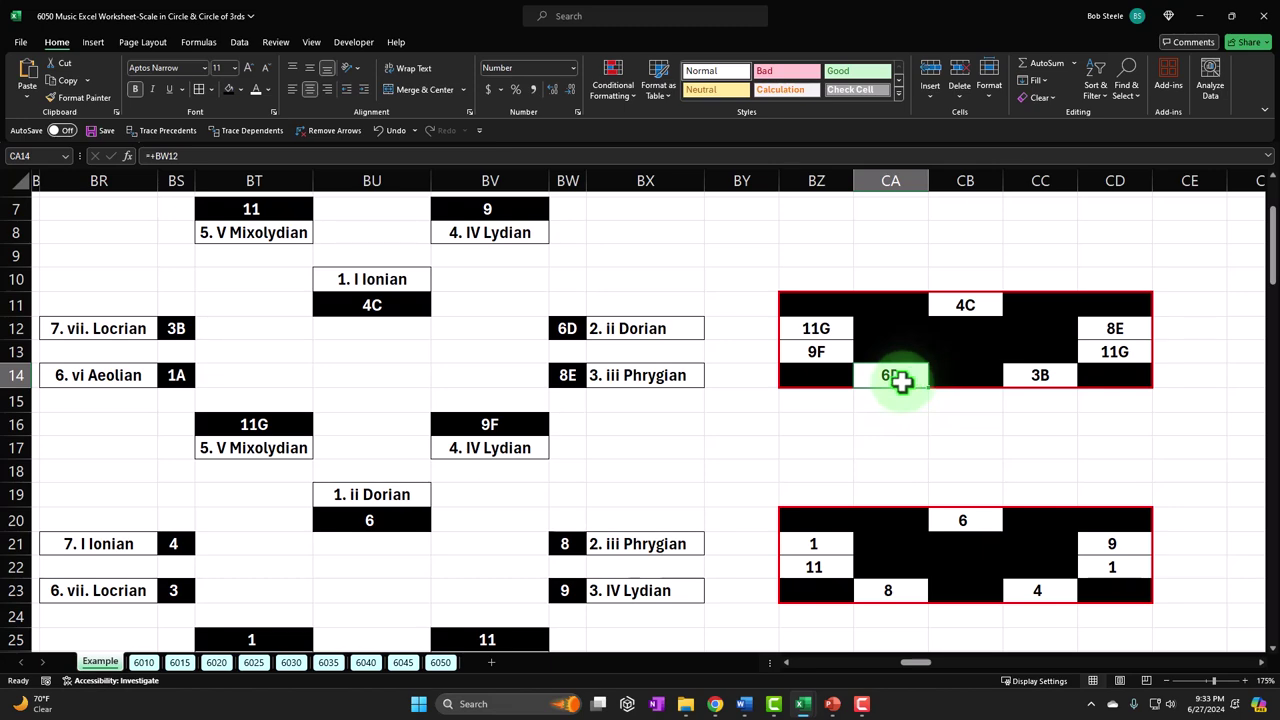
scroll(905, 385, "down", 5)
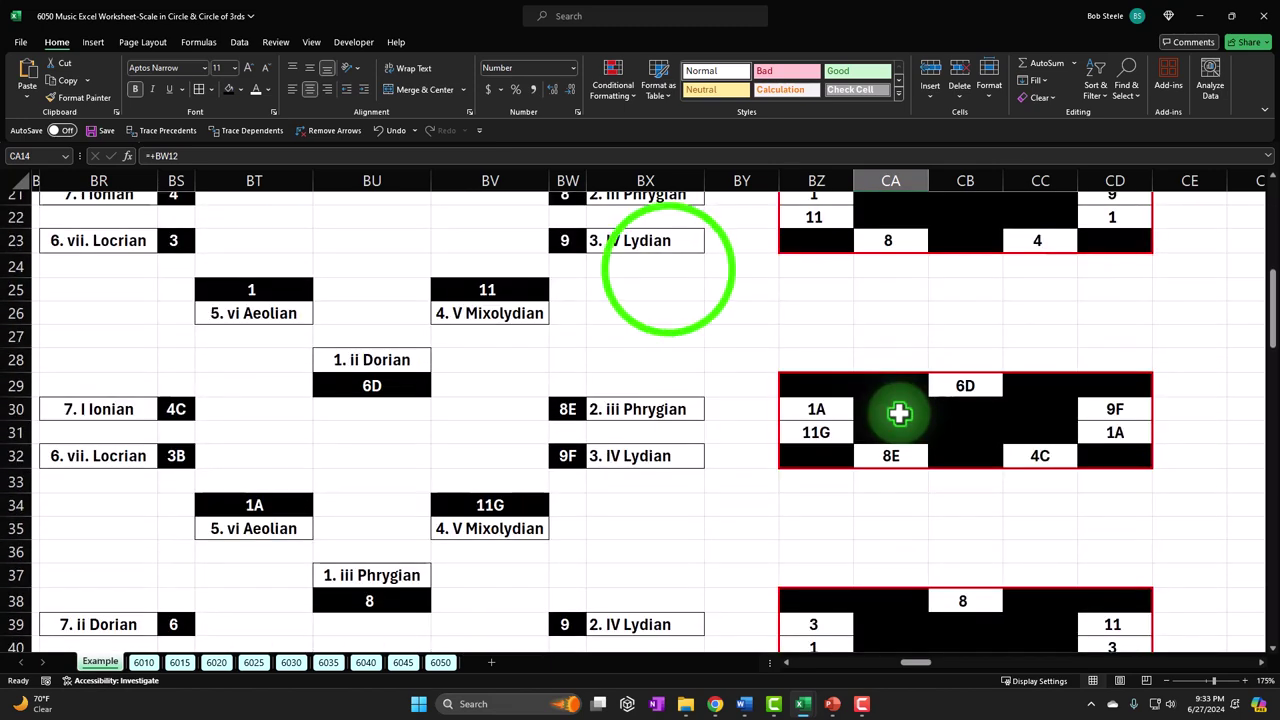
scroll(900, 413, "up", 5)
left_click(666, 275)
On the 6050 sheet, check a lookup formula and select columns AR through BP
key("Left")
key("Left")
key("Left")
key("Left")
key("Left")
key("Left")
key("Left")
key("Left")
key("Left")
key("Left")
key("Left")
key("Left")
key("Left")
key("Left")
key("Left")
key("Left")
key("Left")
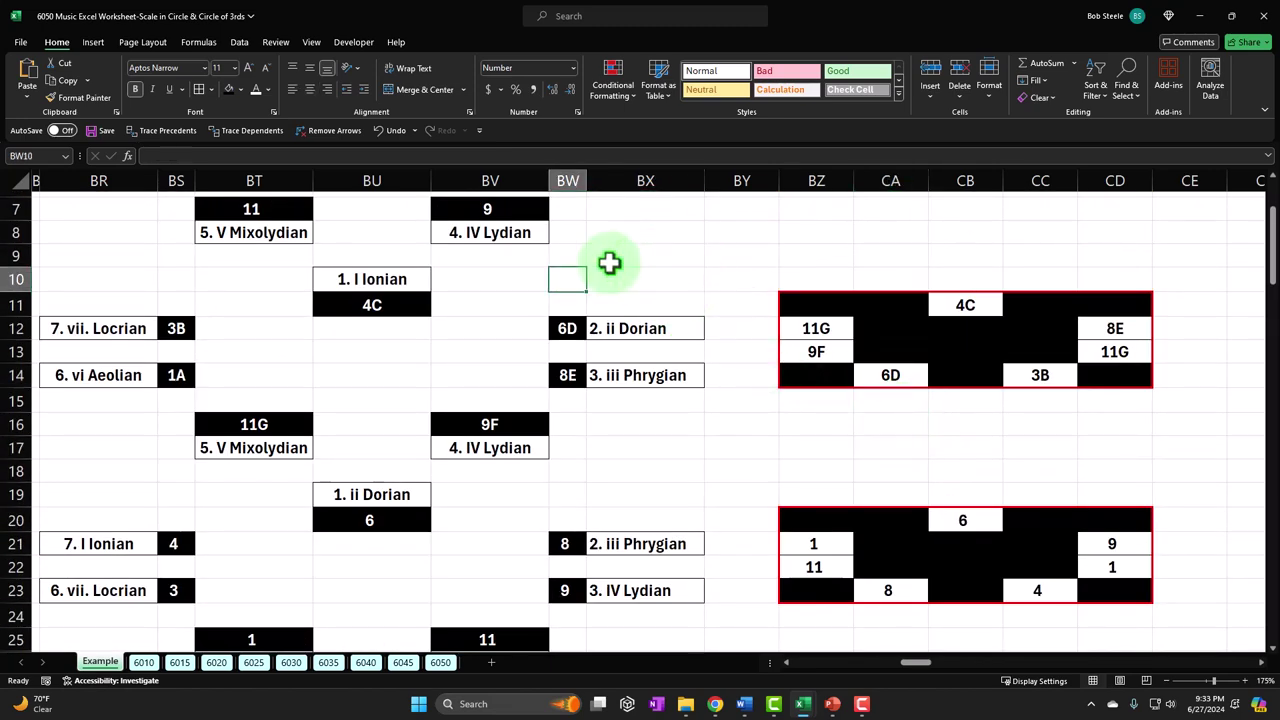
key("Left")
key("Left")
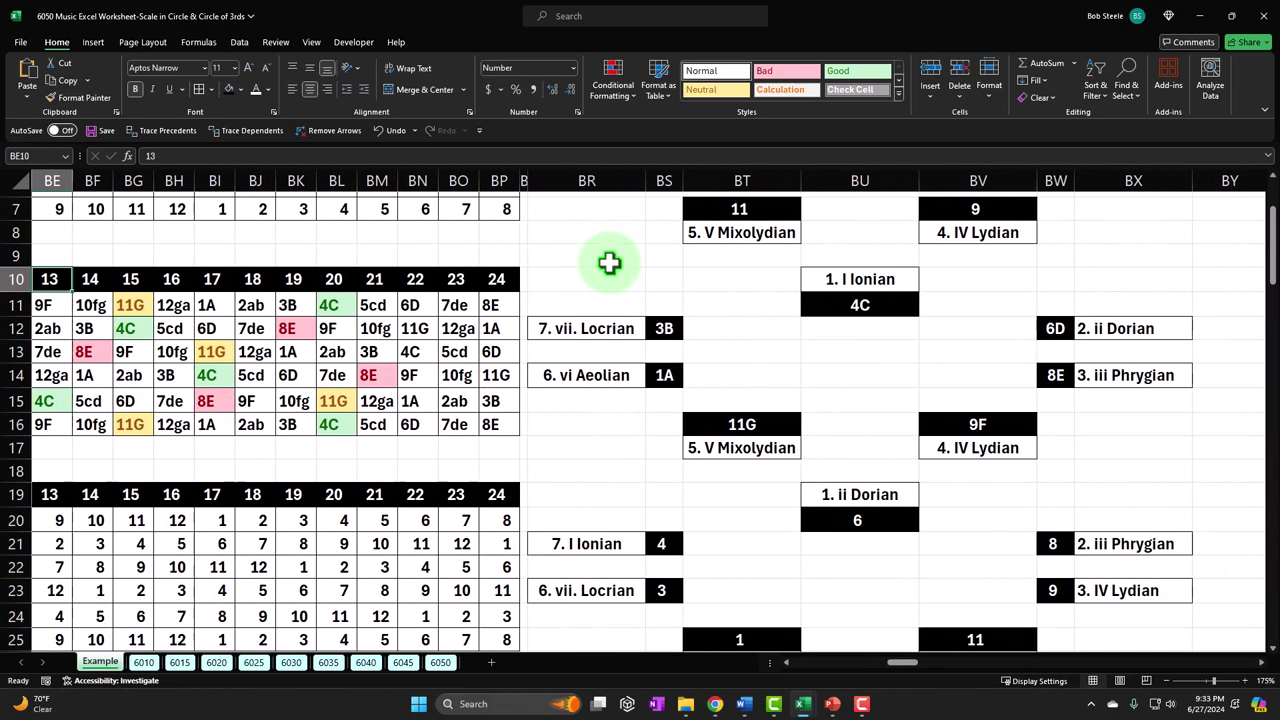
left_click(436, 663)
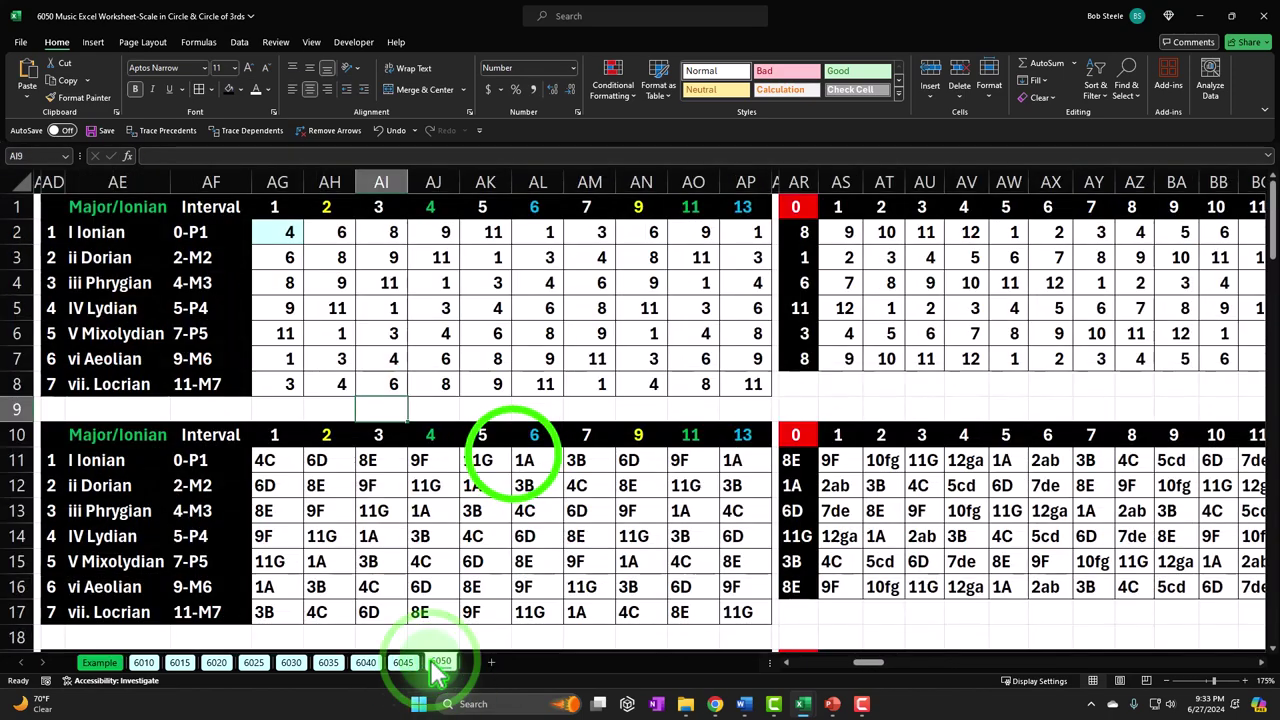
left_click(522, 460)
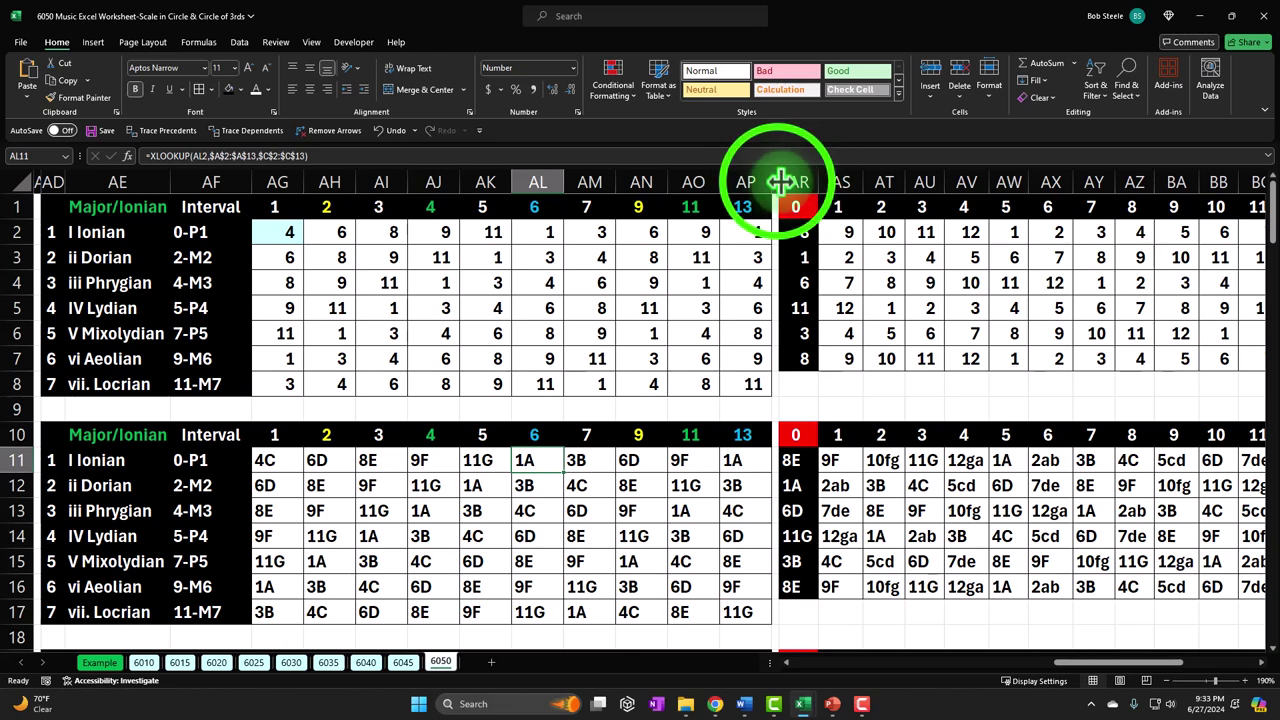
left_click_drag(778, 180, 1123, 213)
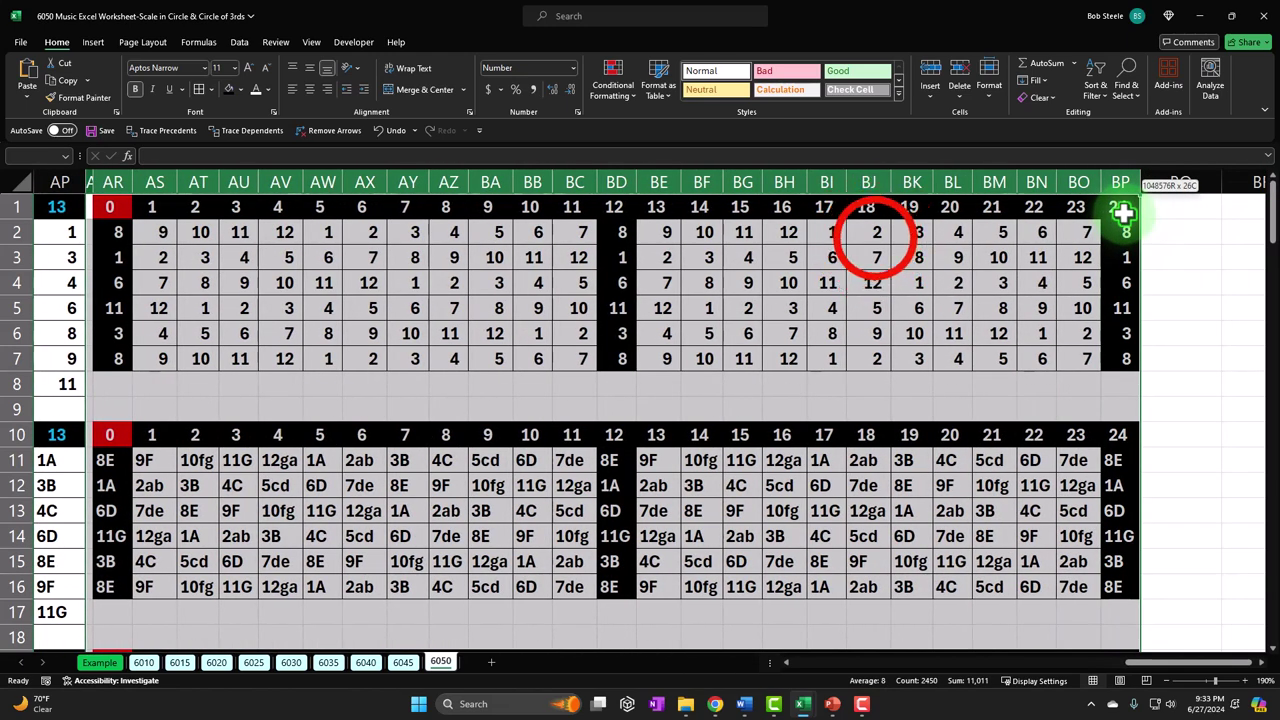
right_click(877, 240)
left_click(912, 464)
left_click(343, 289)
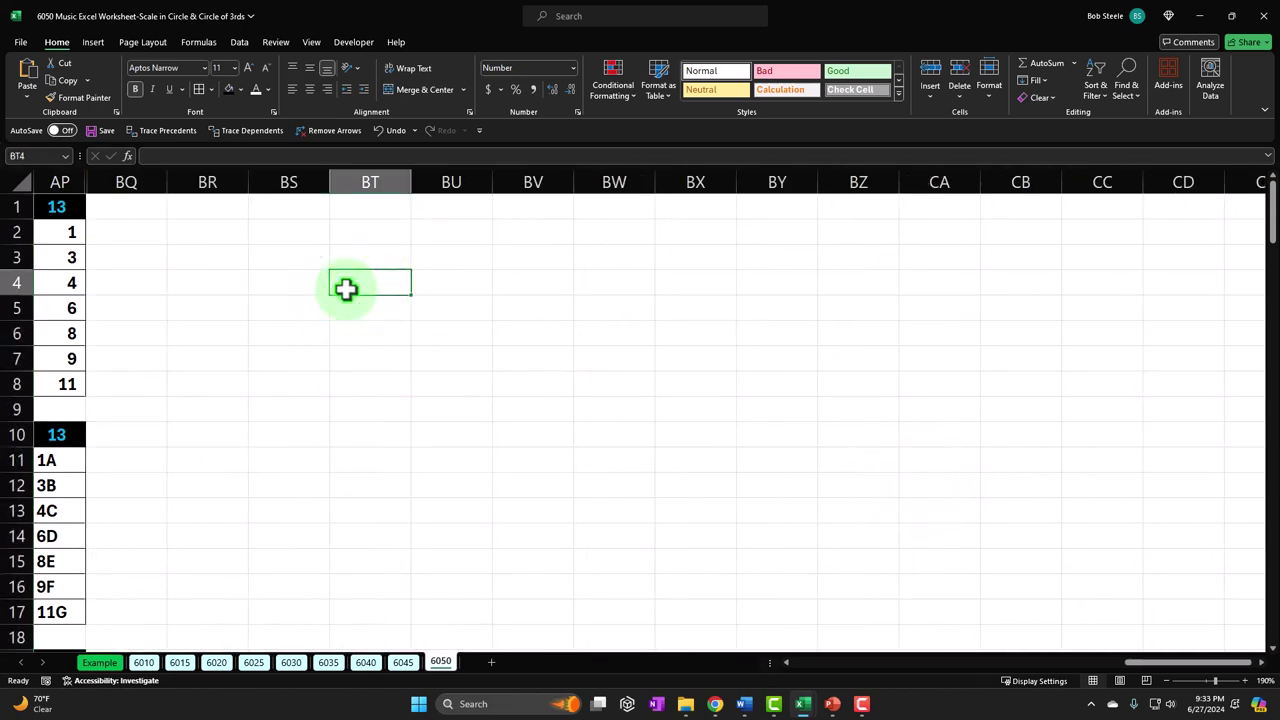
key("Left")
key("Left")
key("Left")
key("Left")
key("Left")
key("Left")
key("Left")
key("Left")
key("Left")
key("Left")
key("Left")
key("Left")
key("Left")
key("Left")
key("Left")
key("Left")
key("Left")
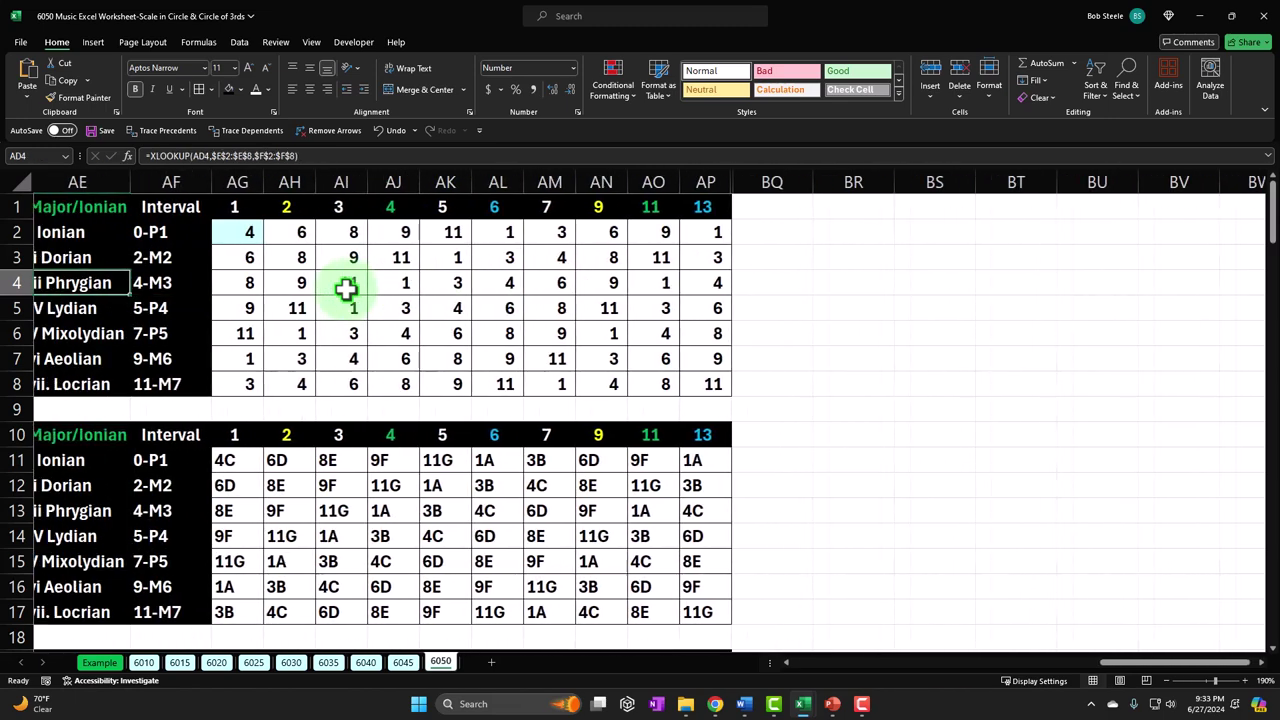
left_click(131, 176)
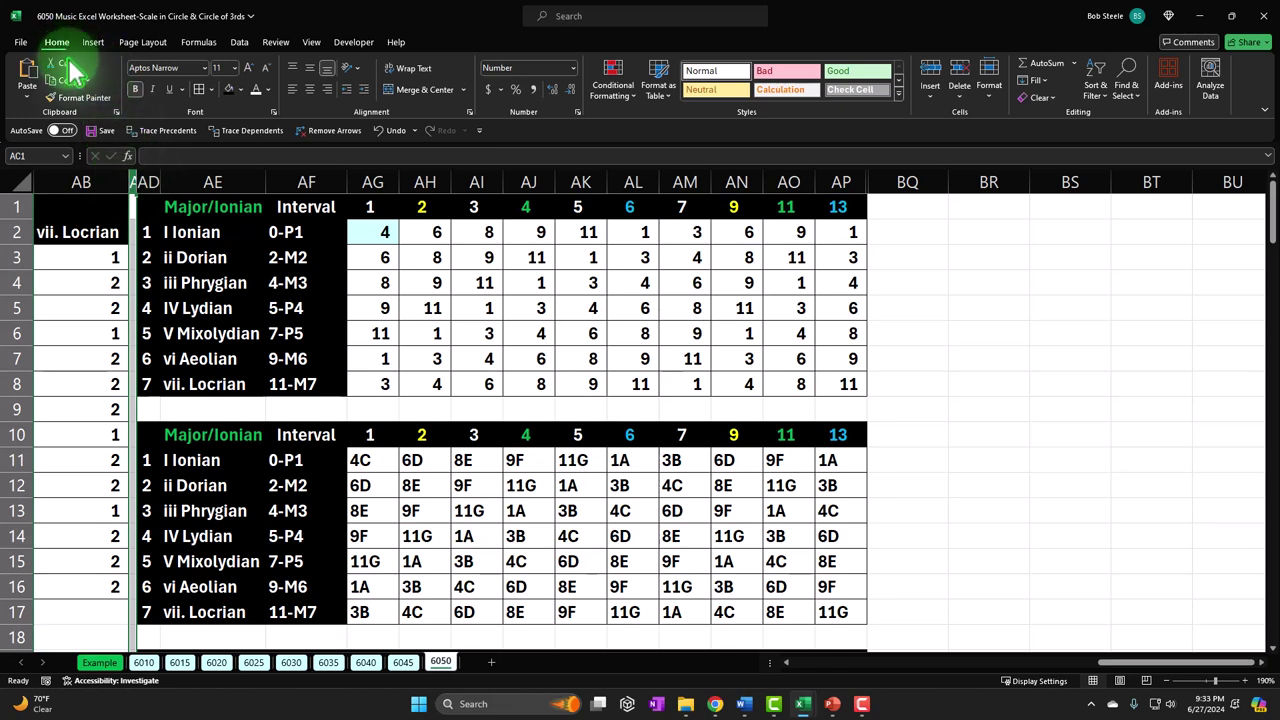
left_click(79, 96)
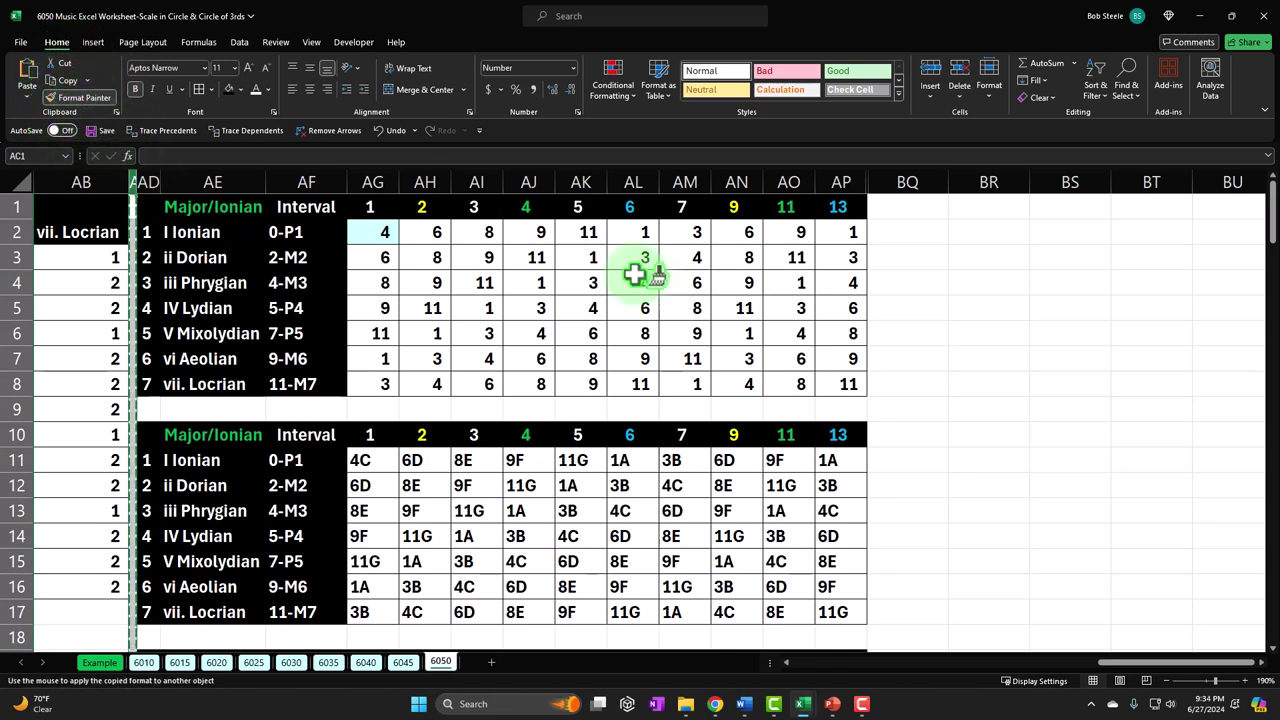
left_click(907, 180)
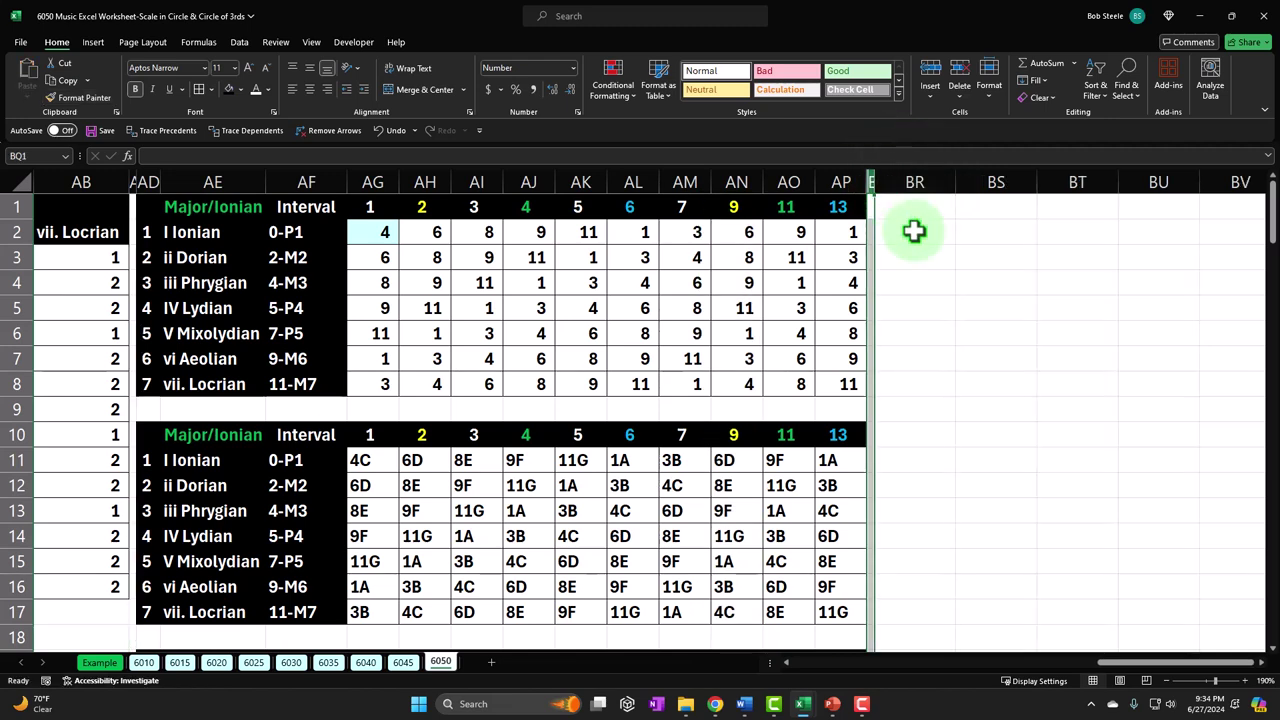
key("Right")
key("Right")
key("Right")
key("Right")
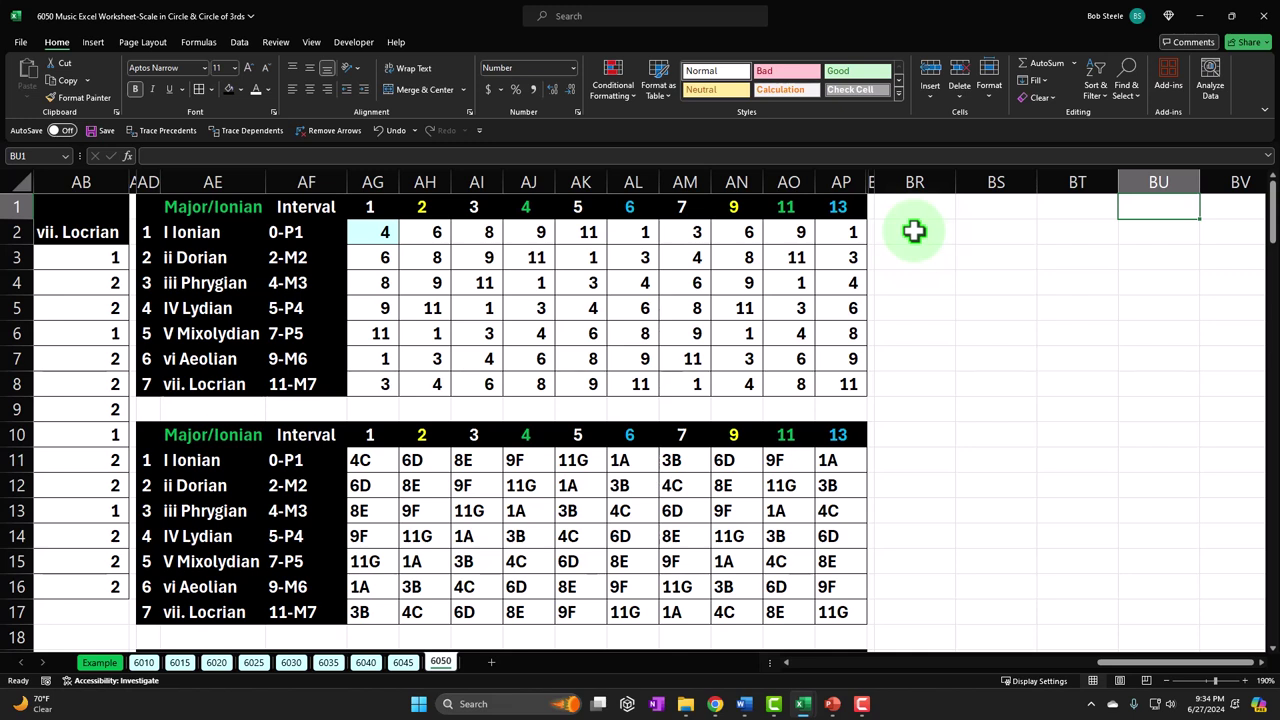
key("Down")
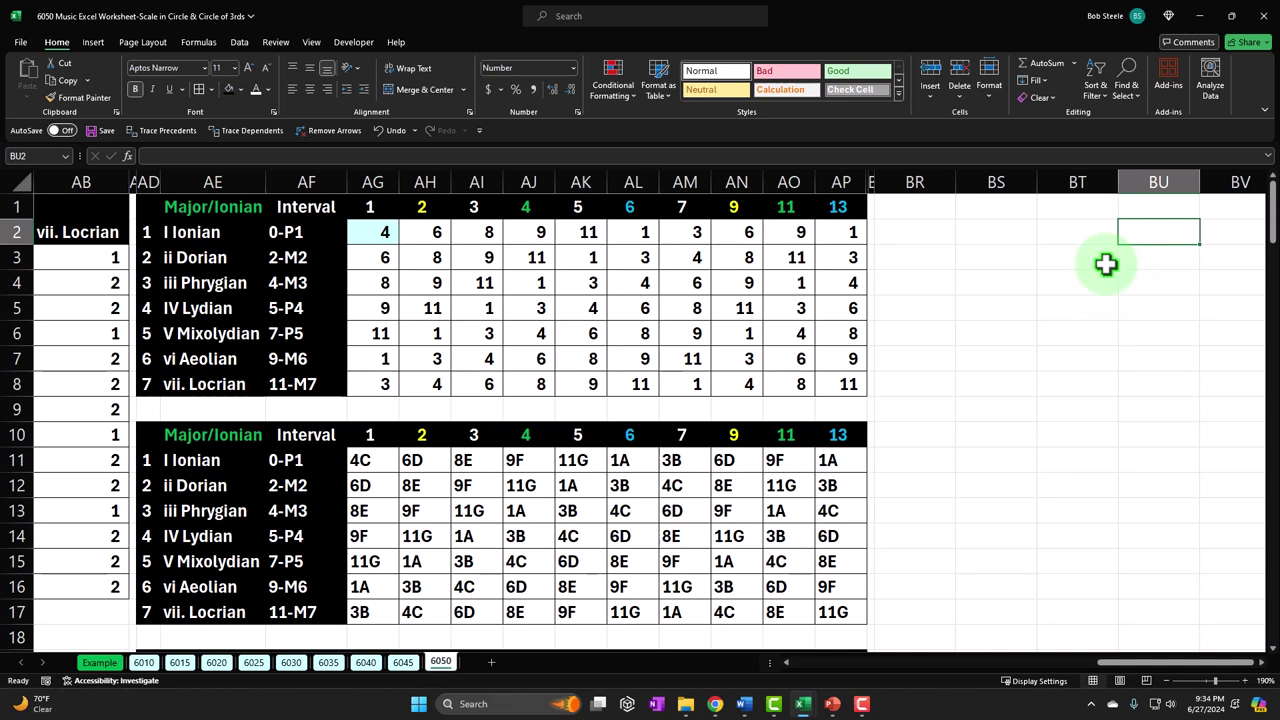
Enter =AG2 in BU2 so it shows 4, the first Ionian value
type("=")
key("Left")
key("Left")
key("Left")
key("Left")
key("Left")
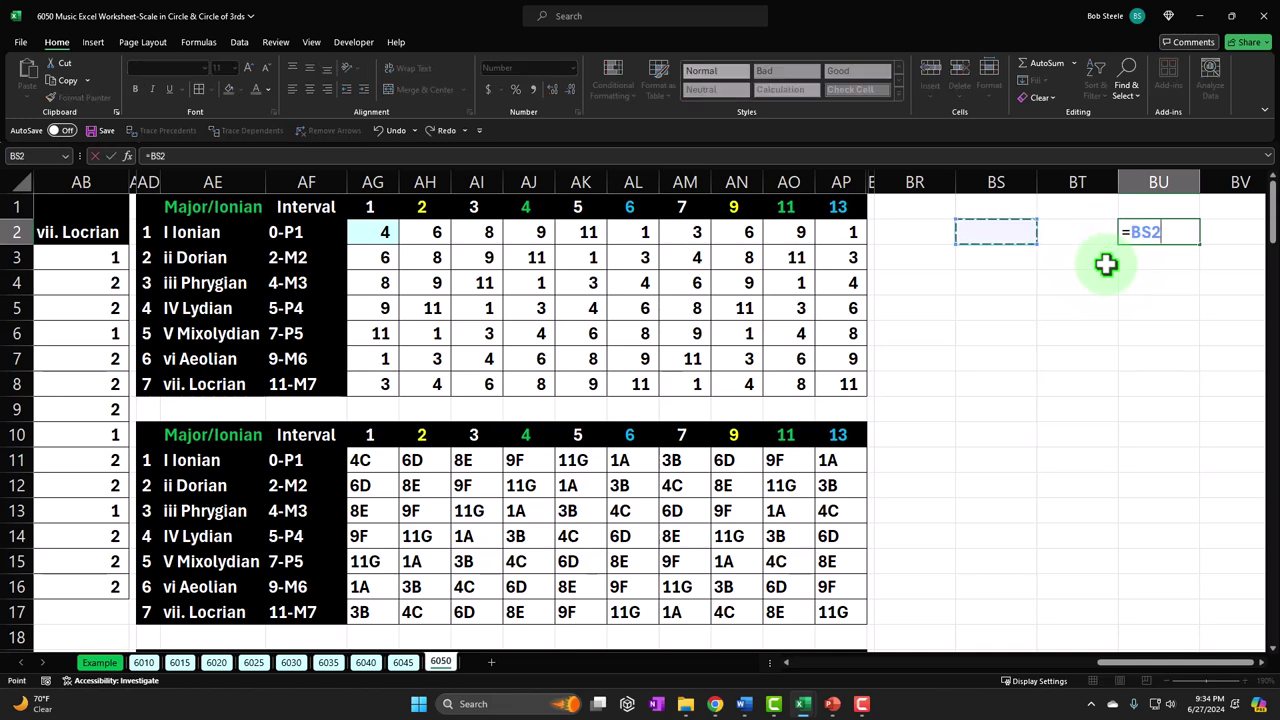
key("Left")
key("Left")
key("Left")
key("Left")
key("Left")
key("Left")
key("Left")
key("Left")
key("Left")
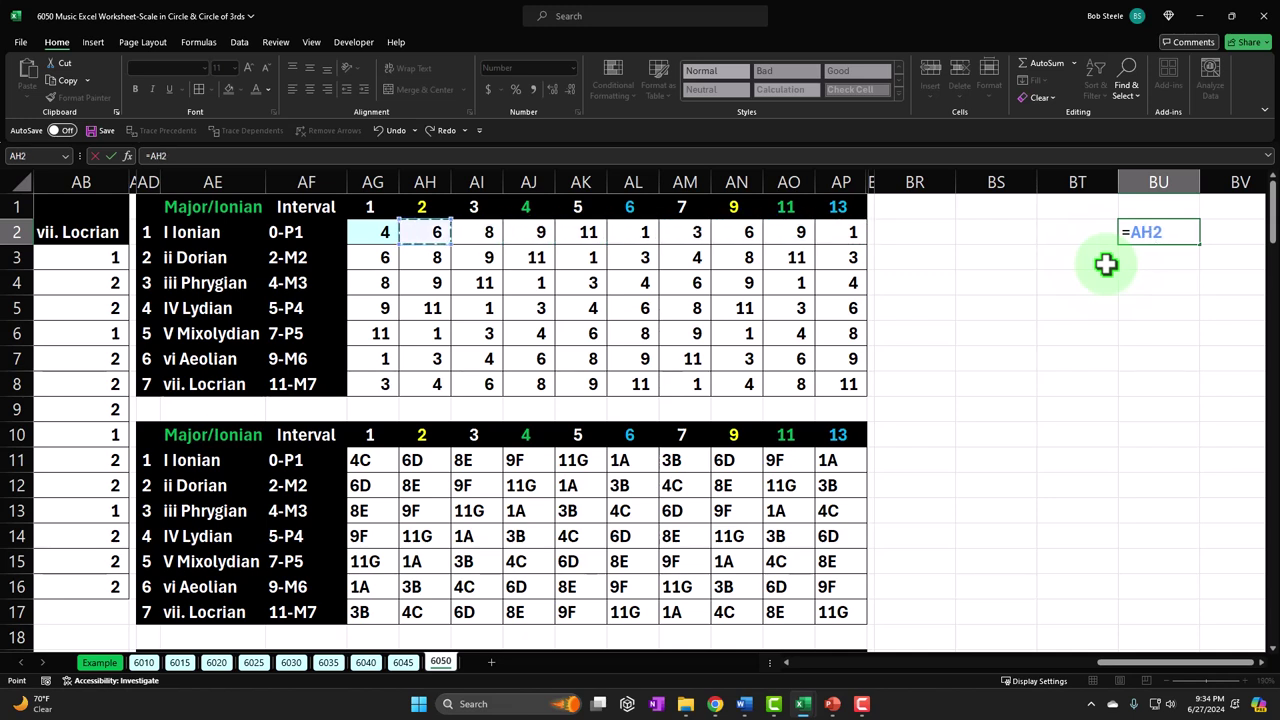
key("Return")
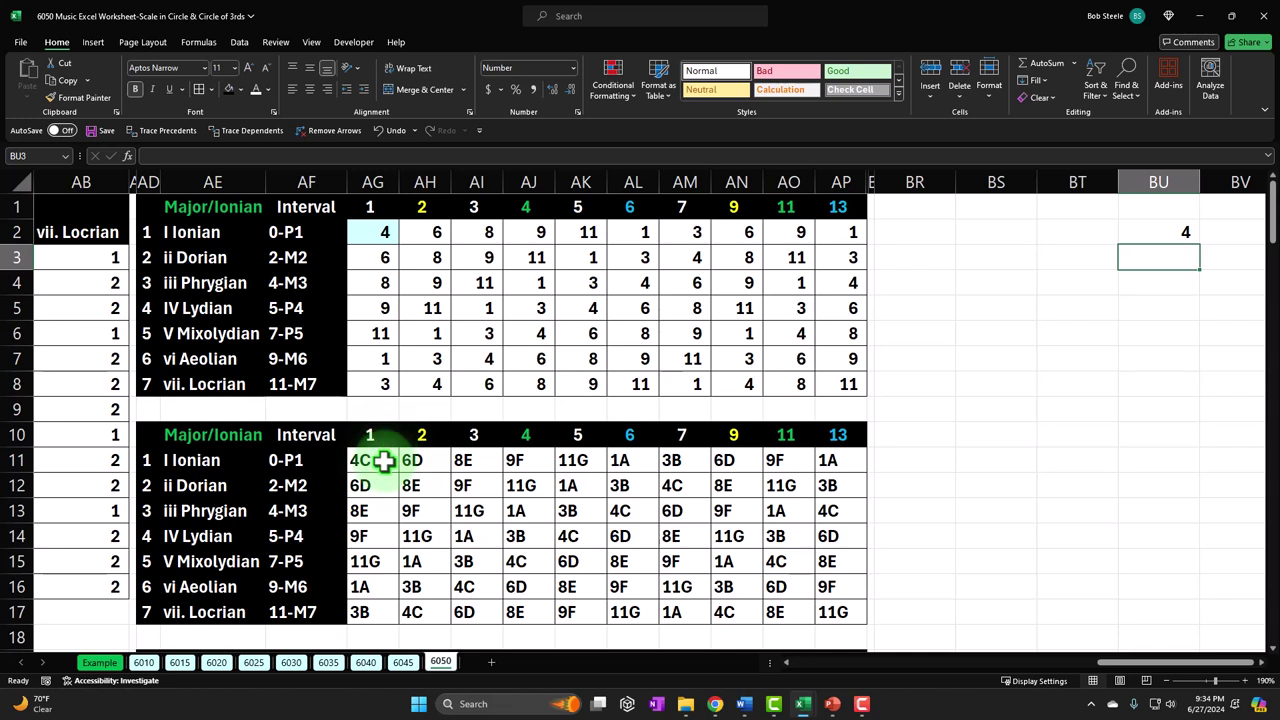
key("Up")
key("Up")
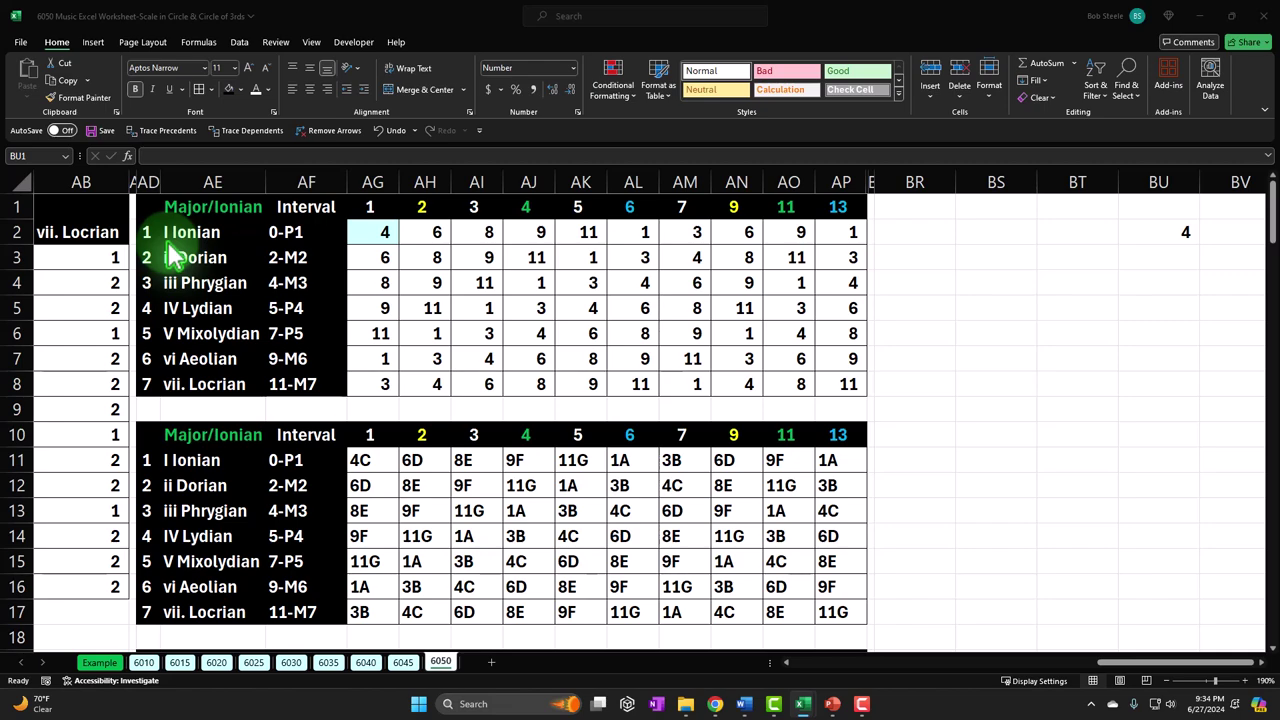
Check the mode number in AD2 and the XLOOKUP in AE2, then select BU1
left_click(167, 241)
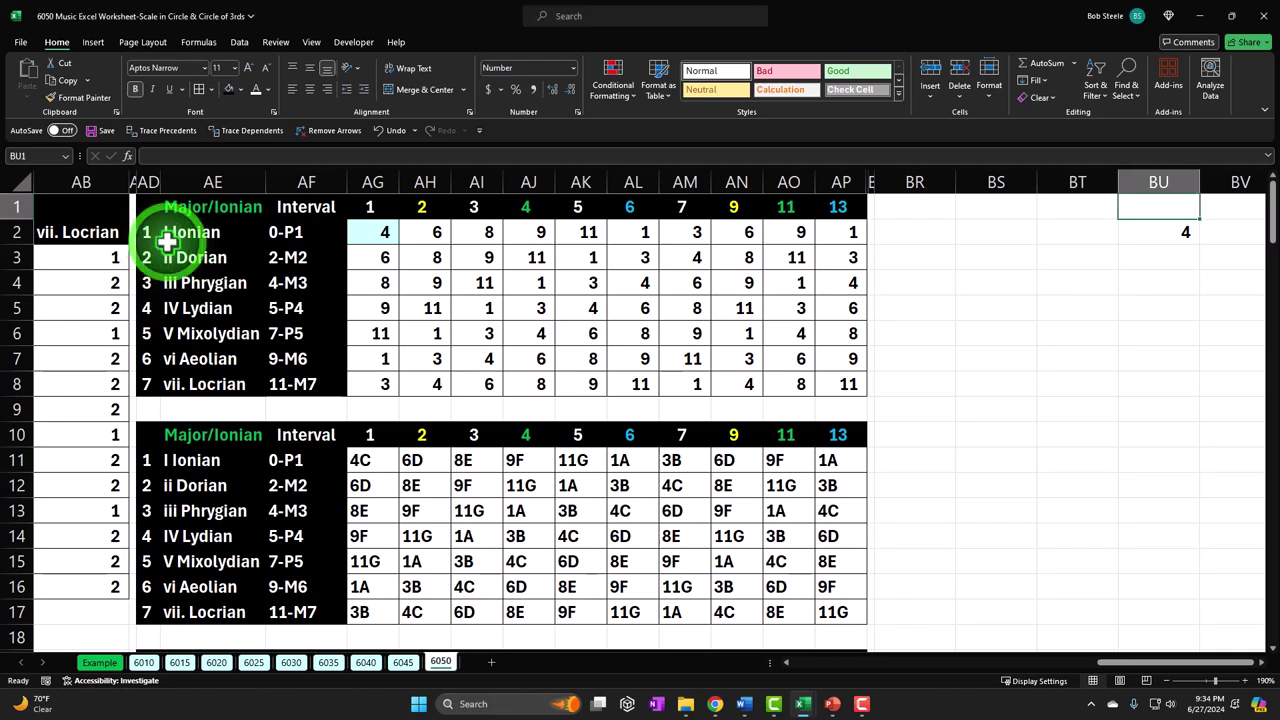
scroll(167, 241, "down", 6)
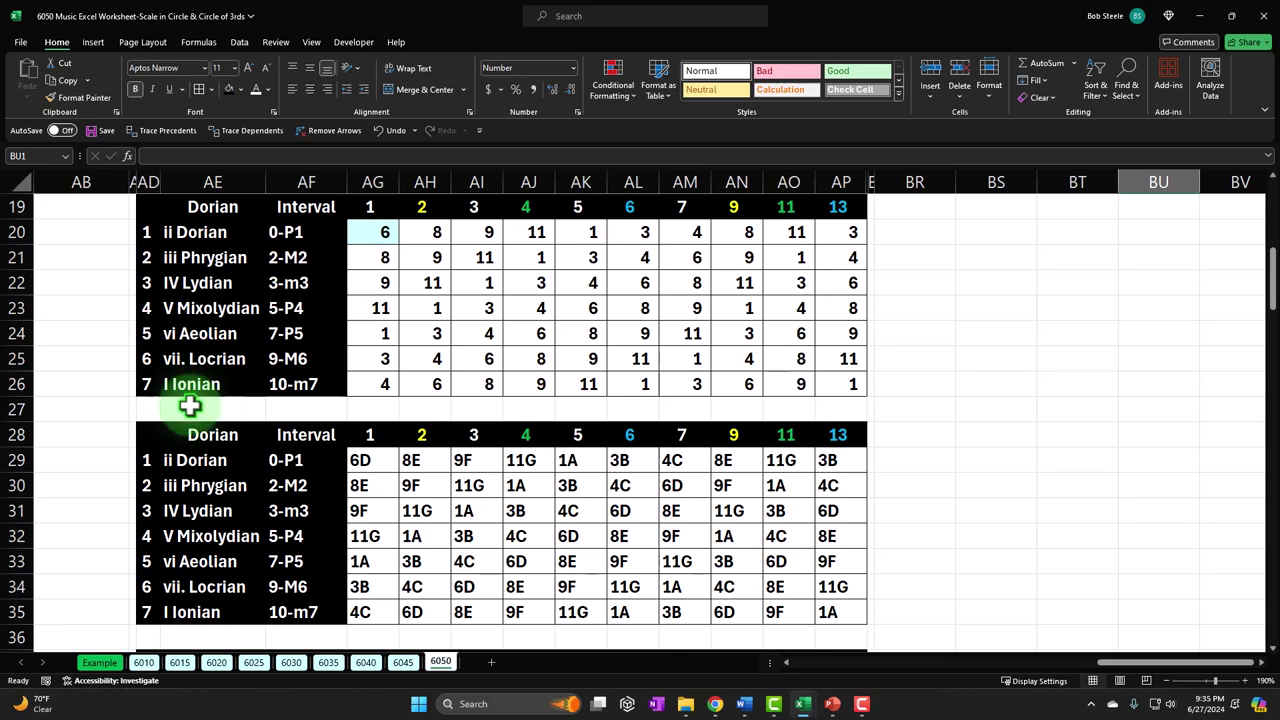
scroll(190, 405, "up", 6)
left_click(147, 232)
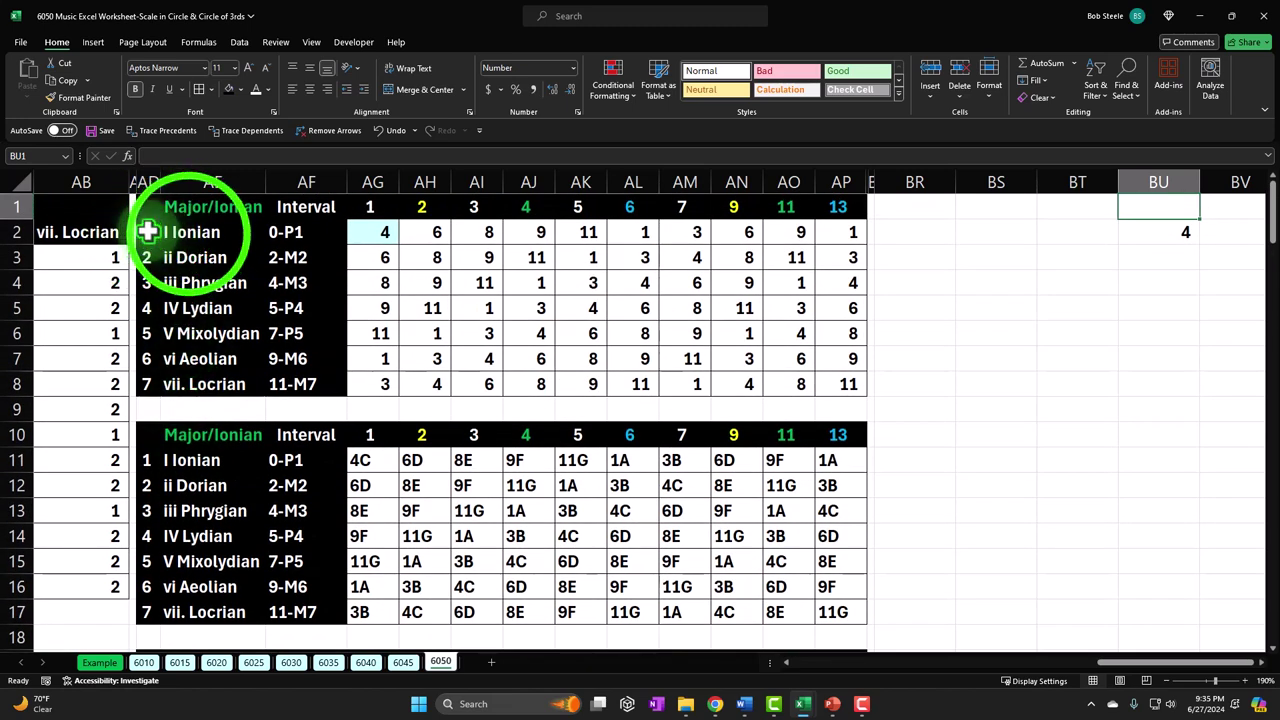
left_click(183, 232)
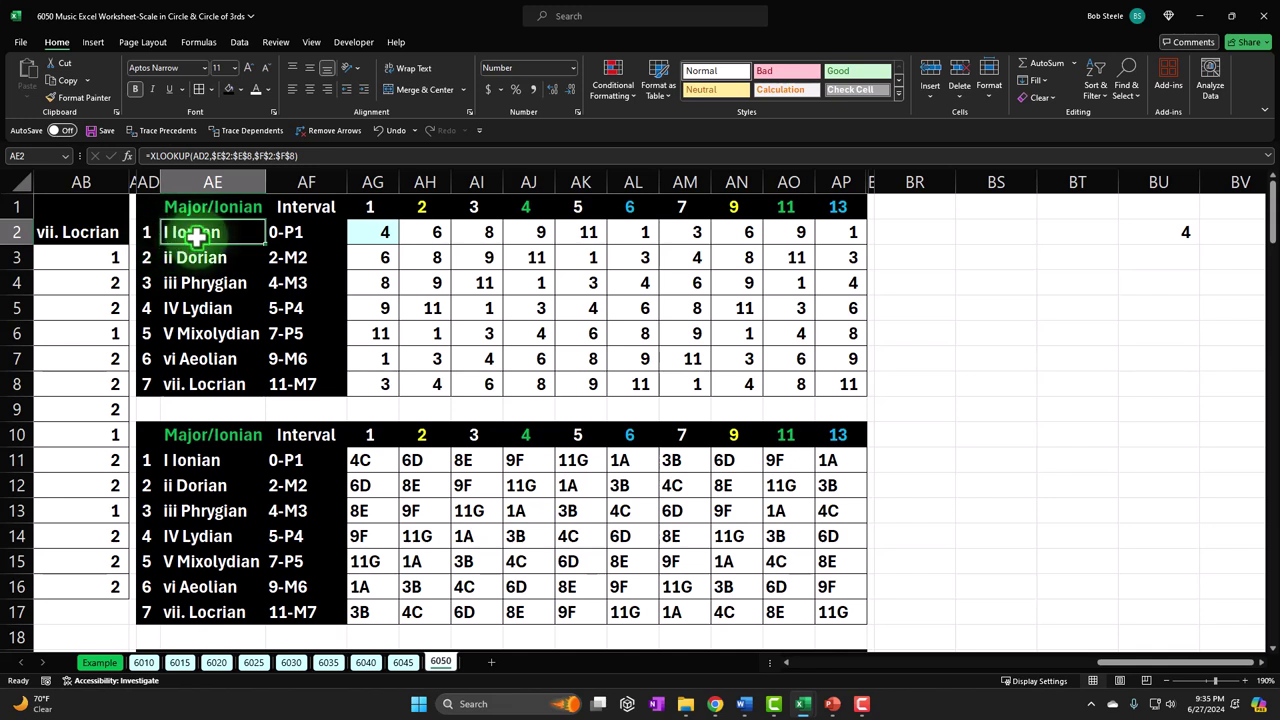
left_click(1156, 205)
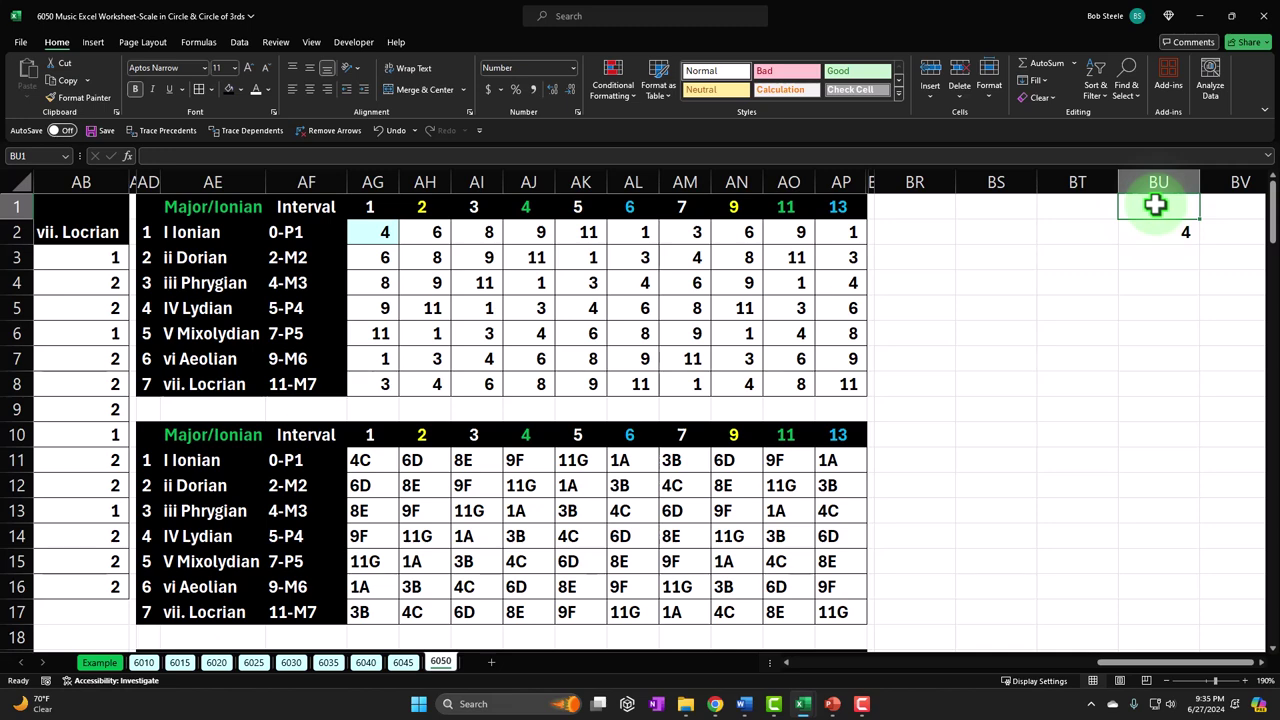
Label BU1 '1. I Ionian' with =AD2&". "&AE2, replacing the #VALUE! from =AD2+AE2
type("=")
left_click(145, 235)
type("+")
left_click(175, 238)
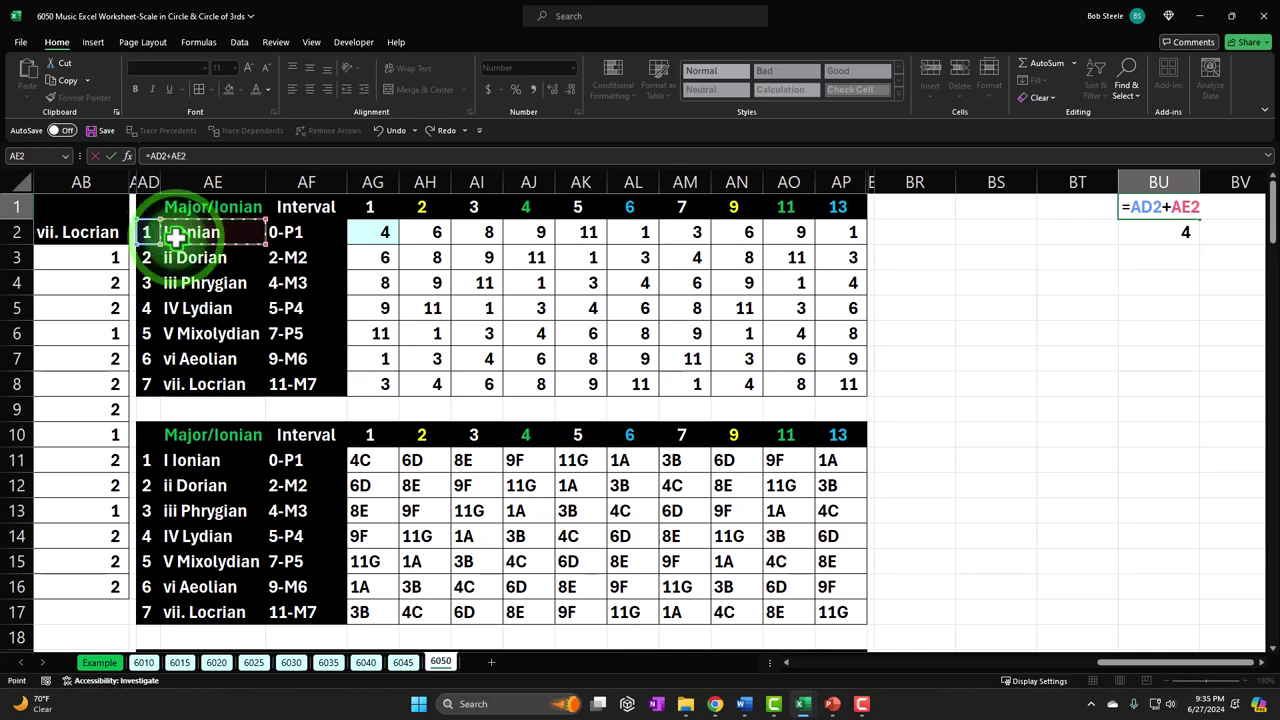
key("Return")
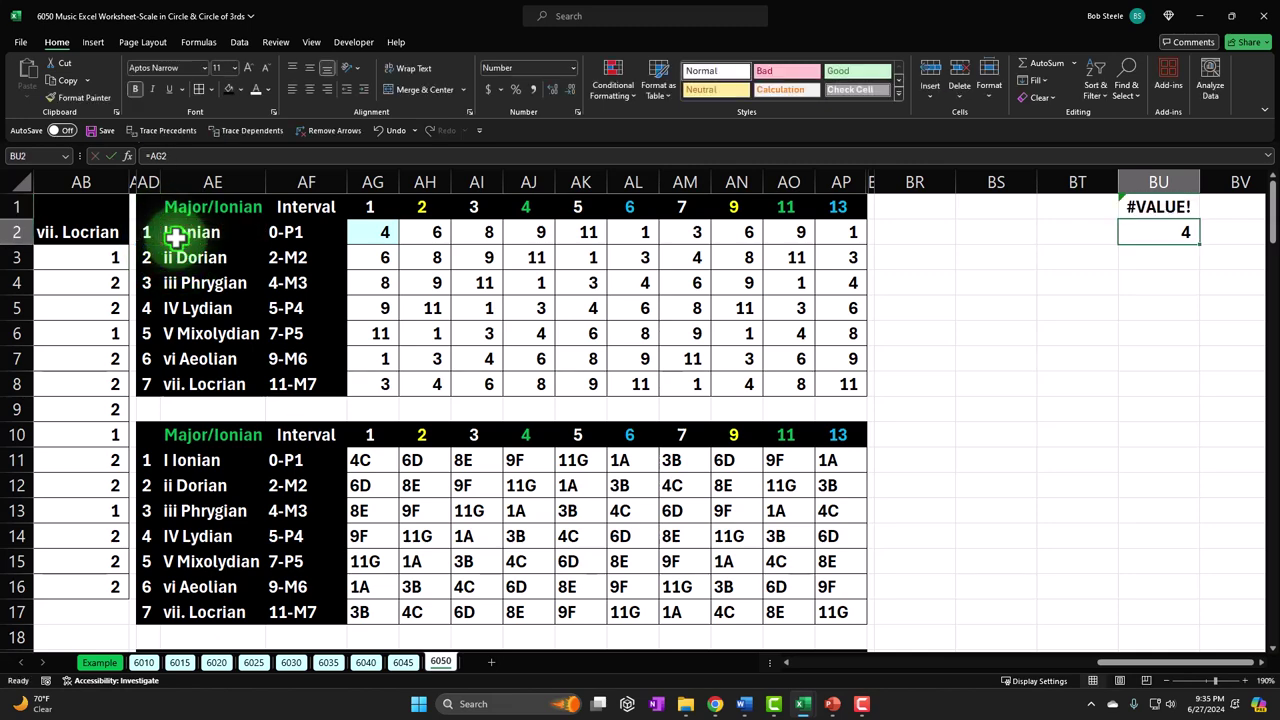
key("Up")
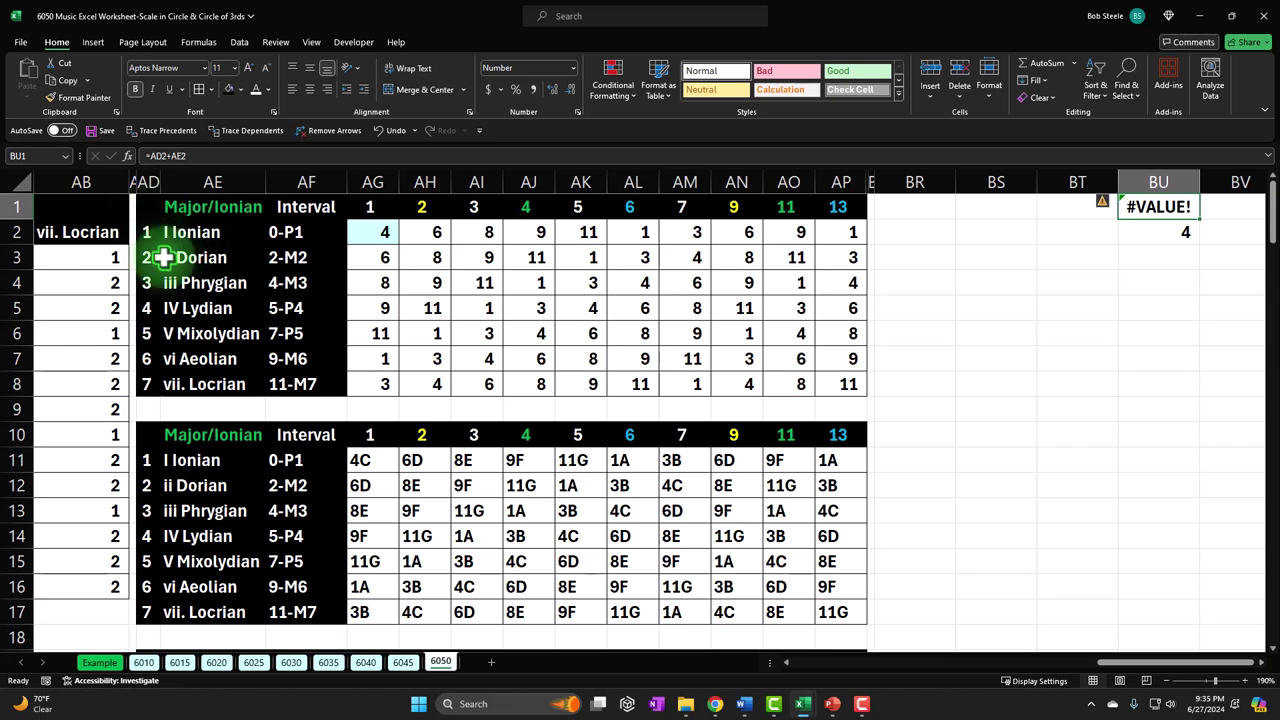
type("=")
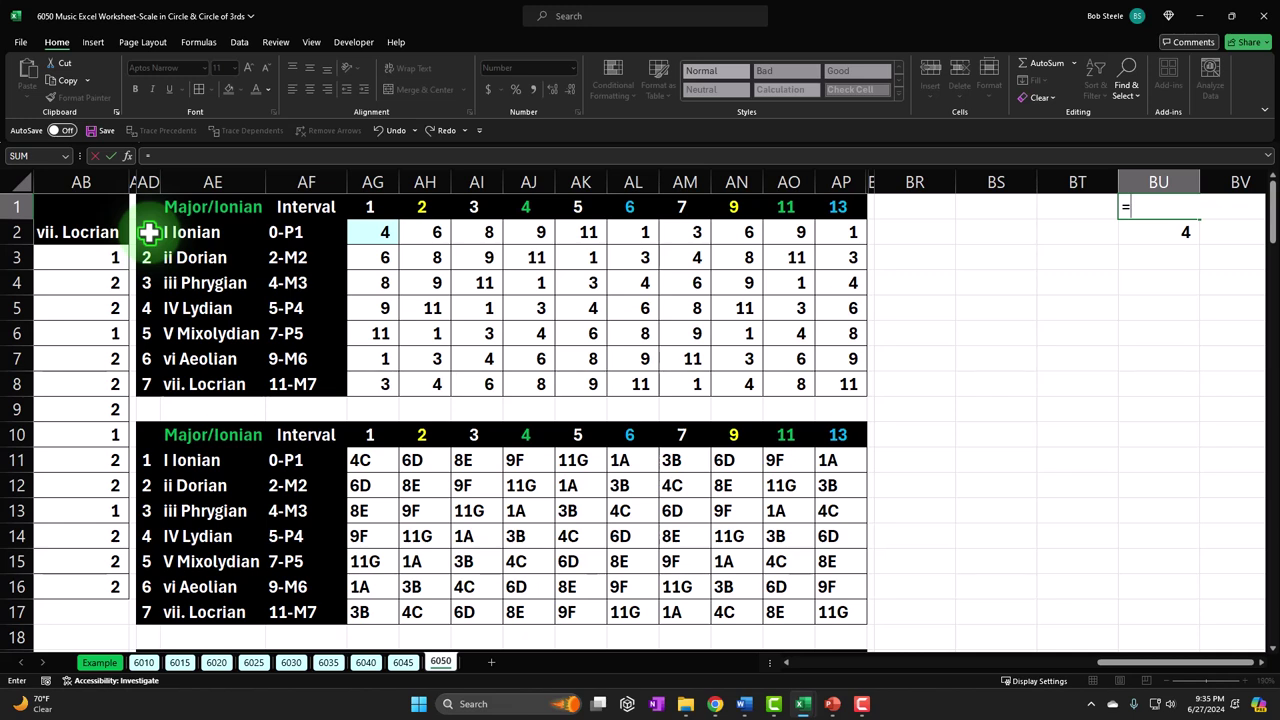
left_click(148, 232)
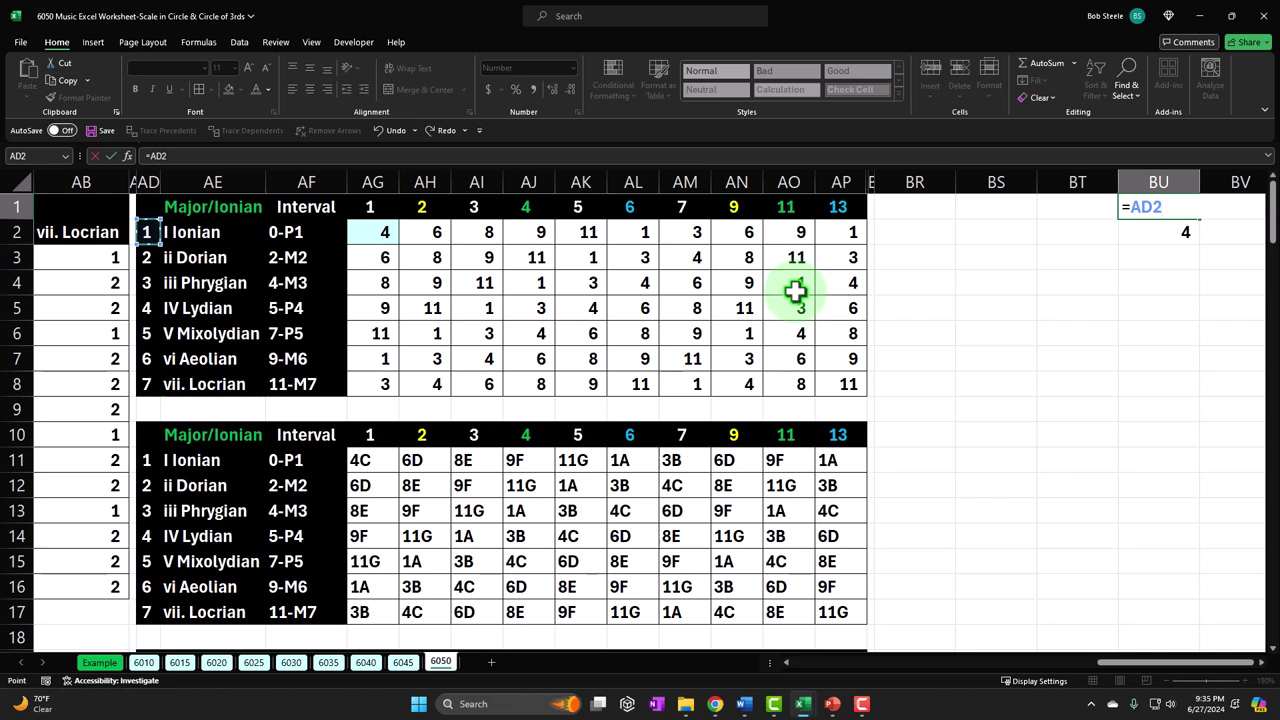
type("&\".")
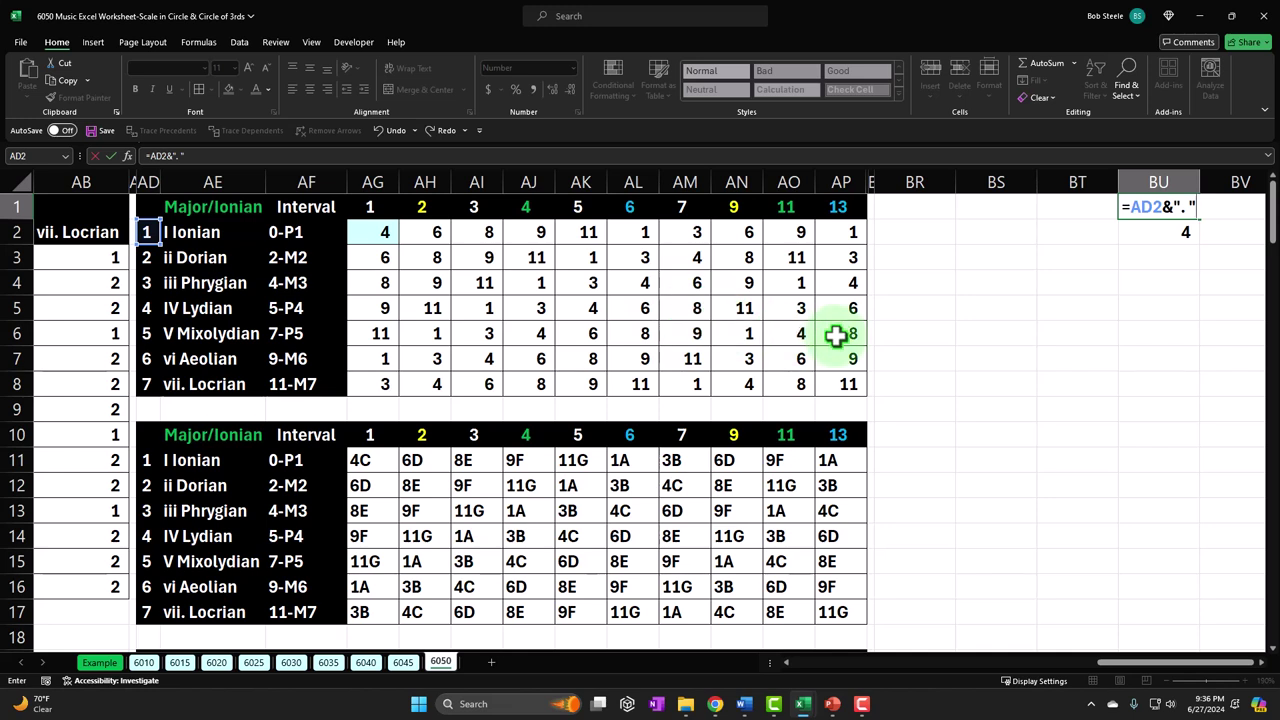
type("&")
left_click(214, 236)
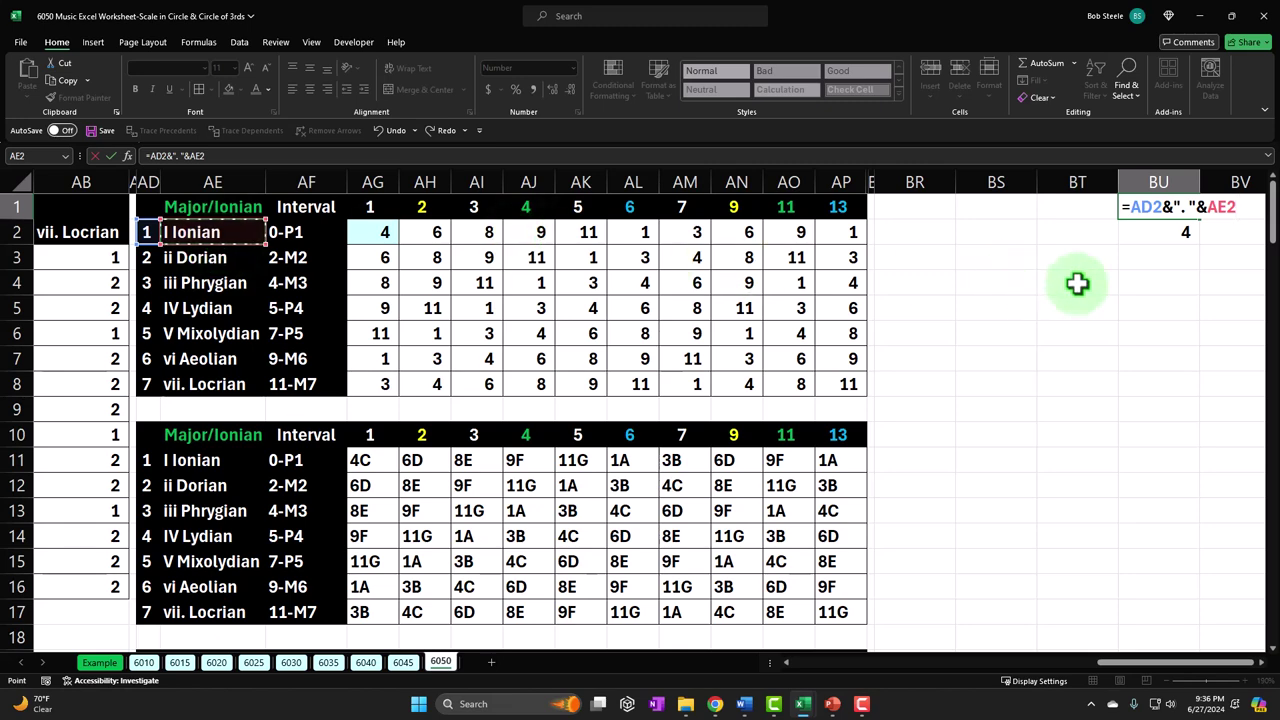
key("Return")
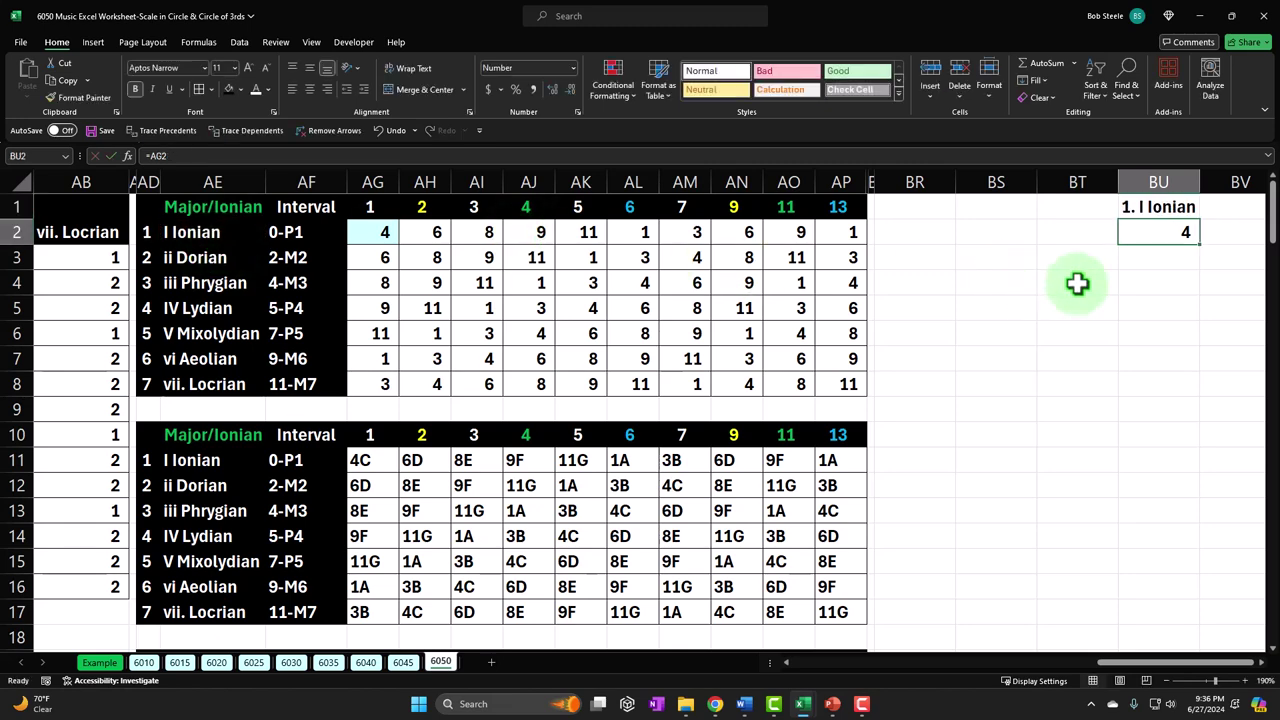
In BW3, start a formula referencing AG3 in row 3
key("Right")
key("Right")
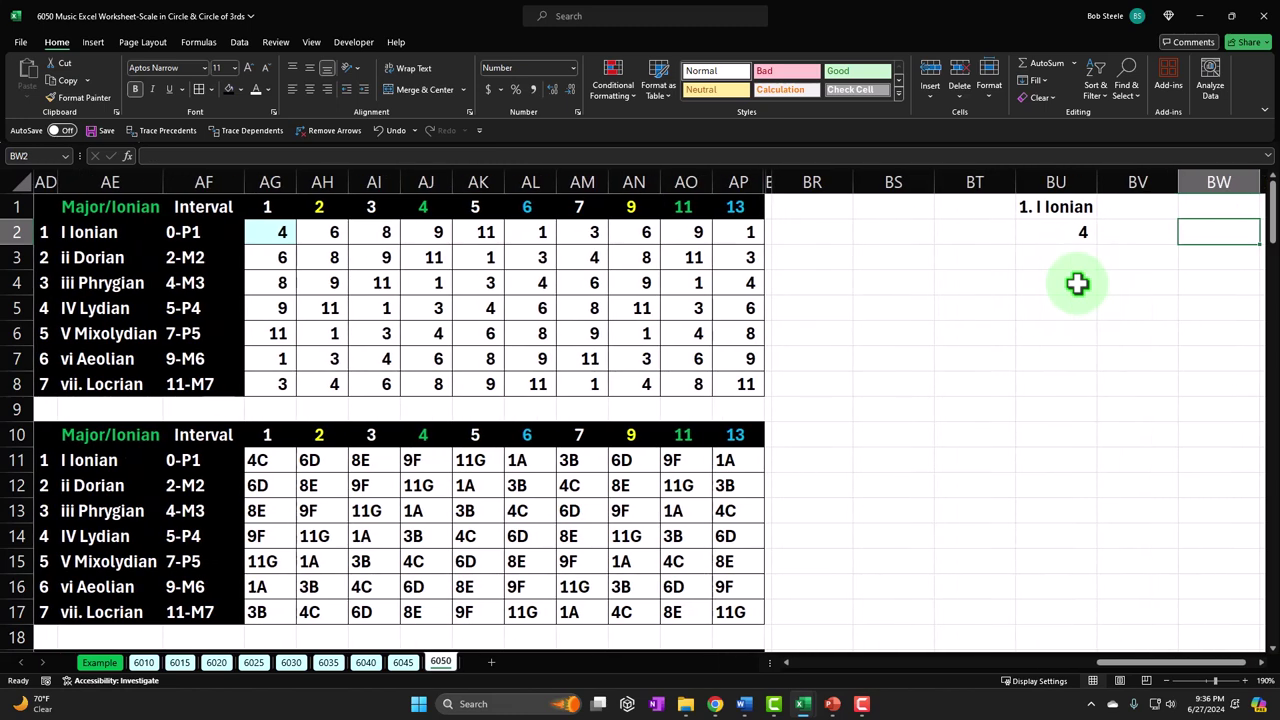
key("Right")
key("Down")
key("Left")
key("Left")
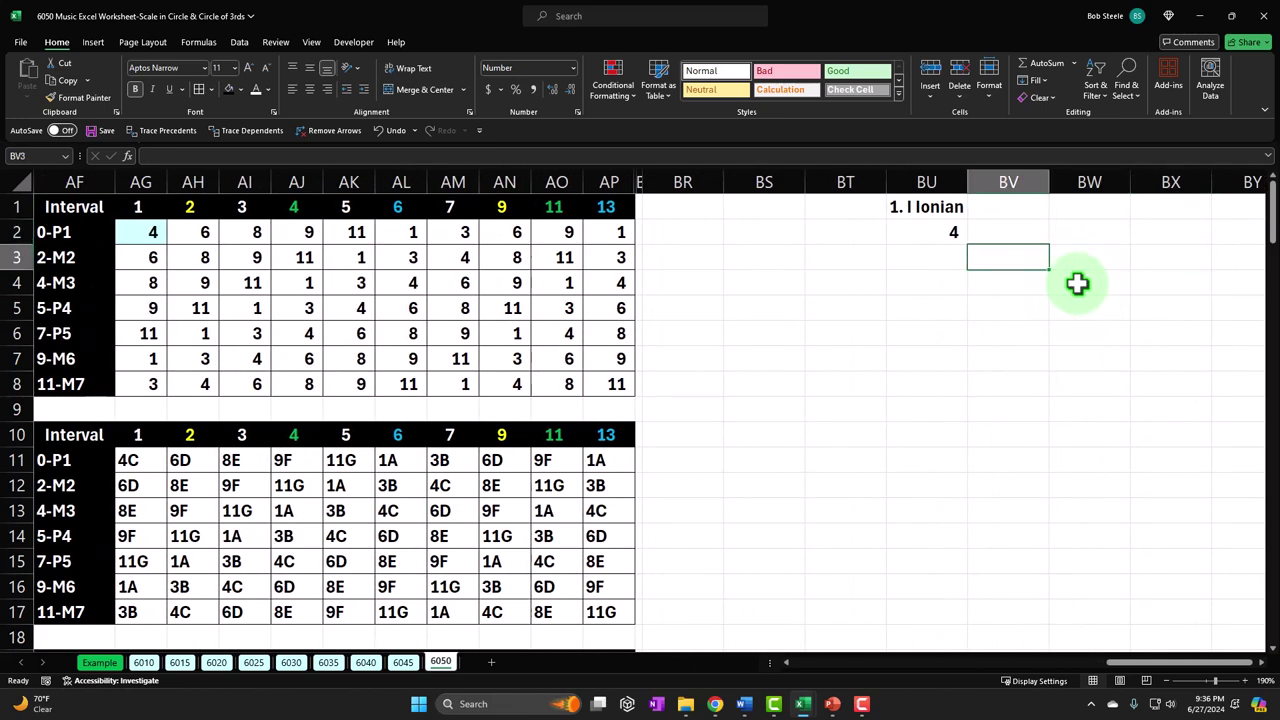
key("Right")
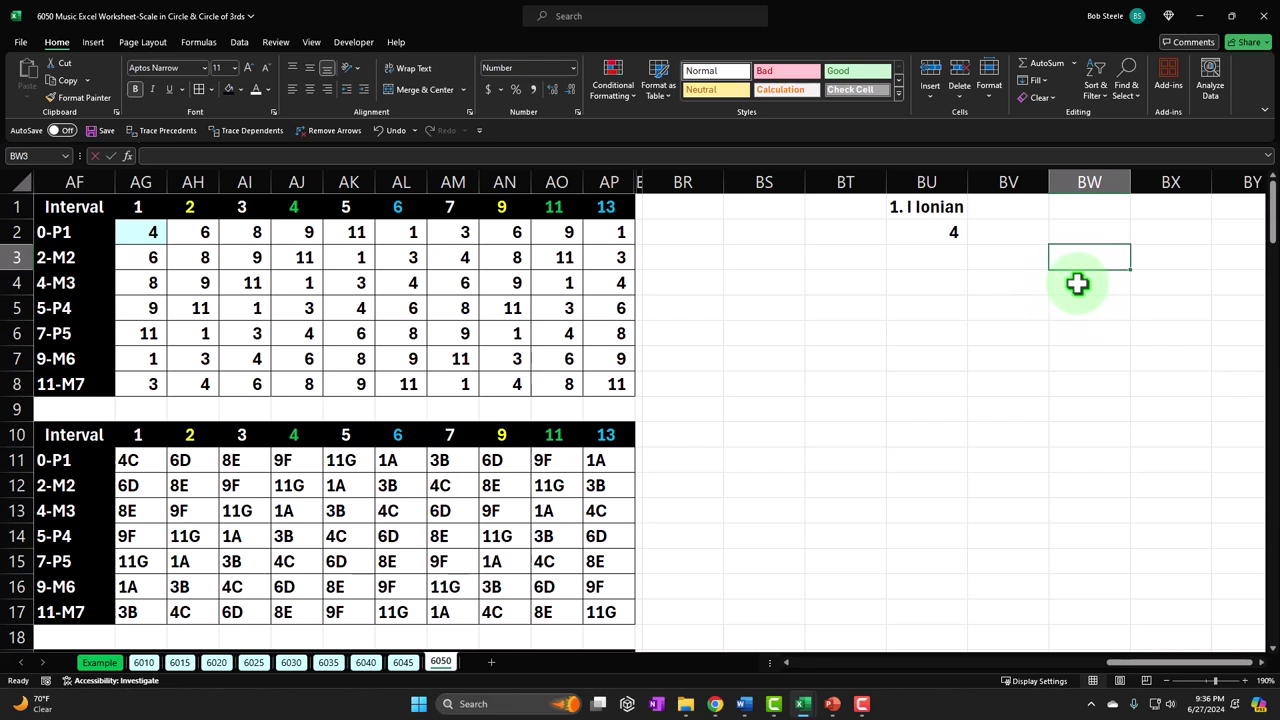
type("=")
key("Left")
key("Left")
key("Left")
key("Left")
key("Left")
key("Left")
key("Left")
key("Left")
key("Left")
key("Left")
key("Left")
key("Left")
key("Left")
key("Left")
key("Left")
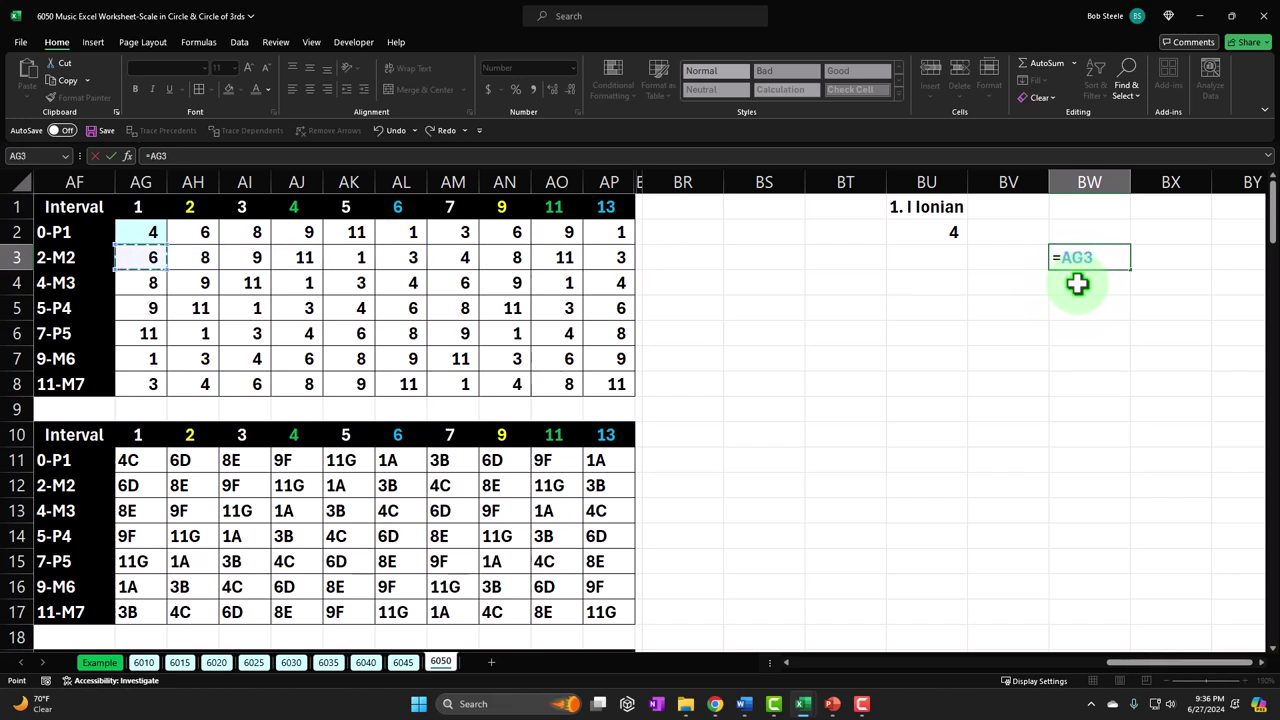
Commit the =AG3 link so BW3 shows 6 from the Dorian row
key("Return")
key("Up")
key("Right")
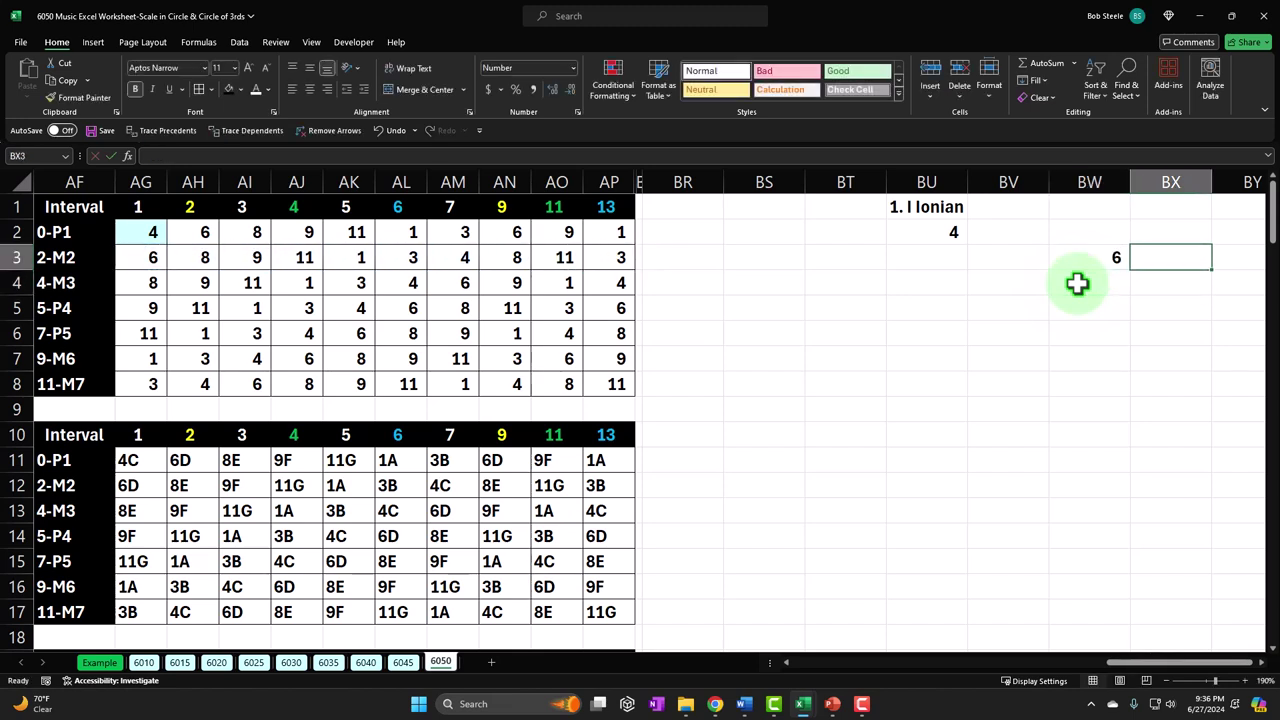
Label BX3 '2. ii Dorian' with =AD3&". "&AE3
type("=")
key("Left")
key("Left")
key("Left")
key("Left")
key("Left")
key("Left")
key("Left")
key("Left")
key("Left")
key("Left")
key("Left")
key("Left")
key("Left")
key("Left")
key("Left")
key("Left")
key("Left")
key("Left")
key("Left")
key("Left")
key("Left")
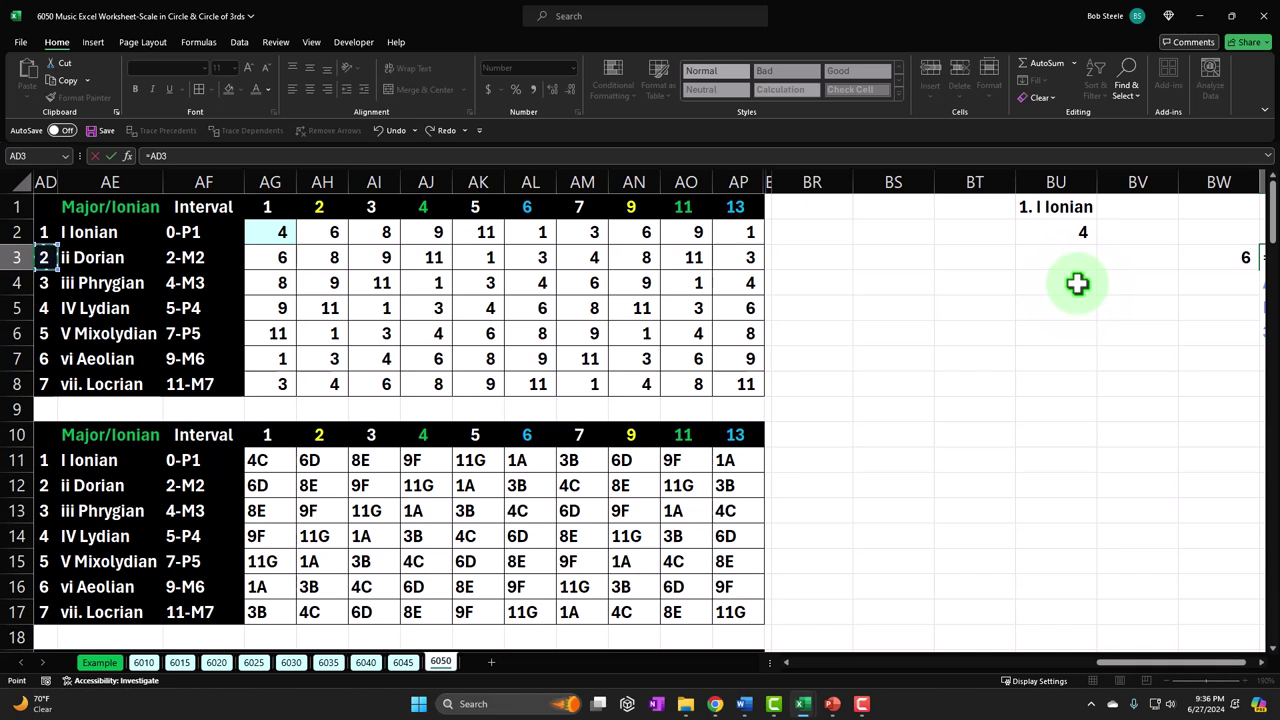
type("&")
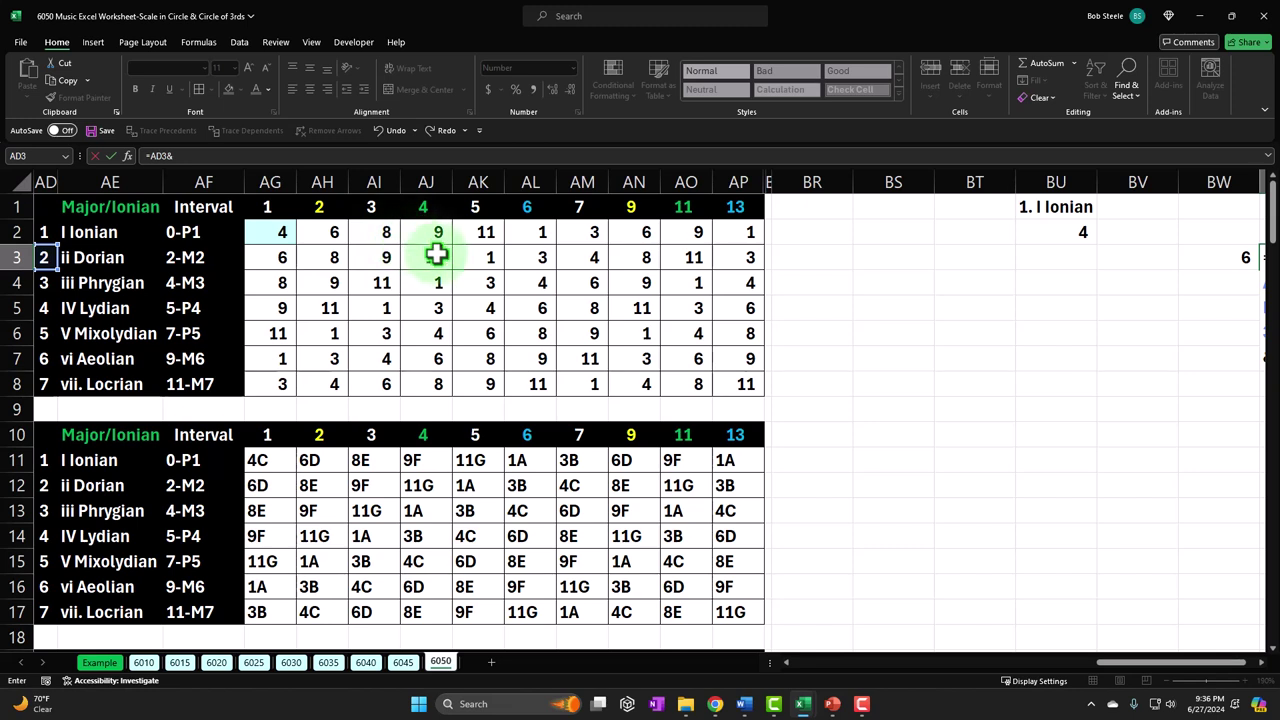
left_click(201, 153)
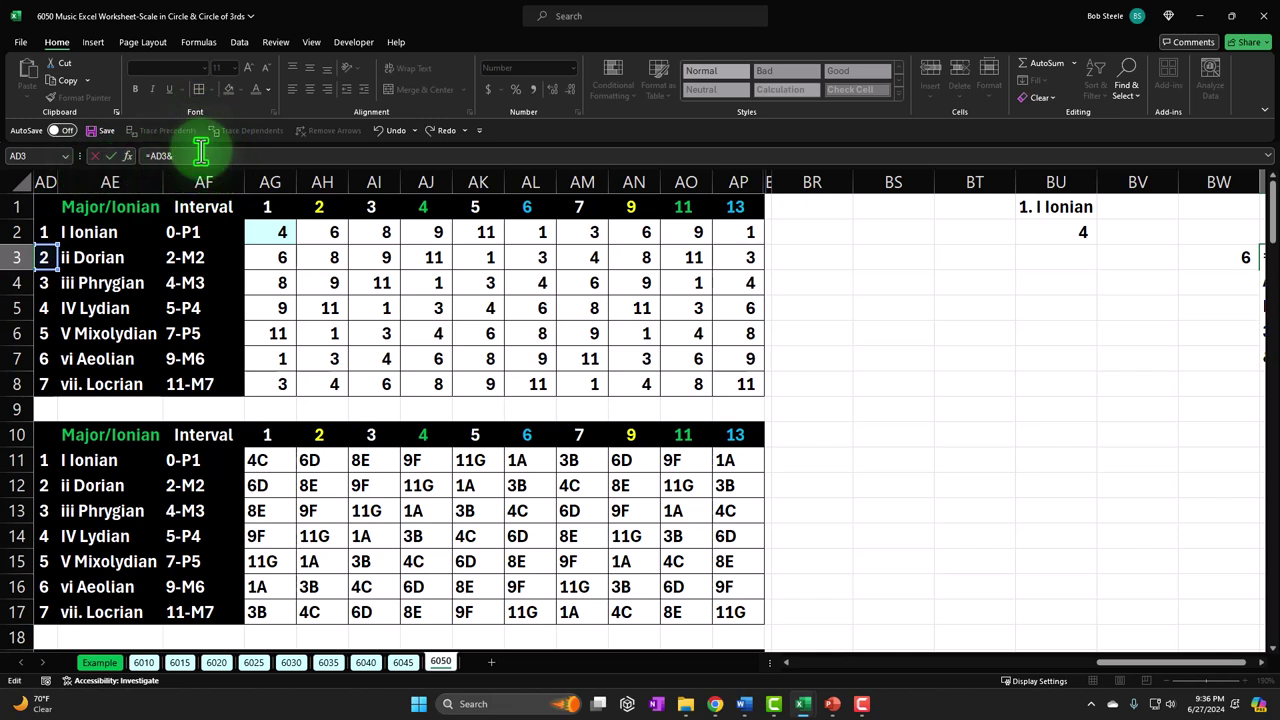
type("\". \"&")
left_click(119, 258)
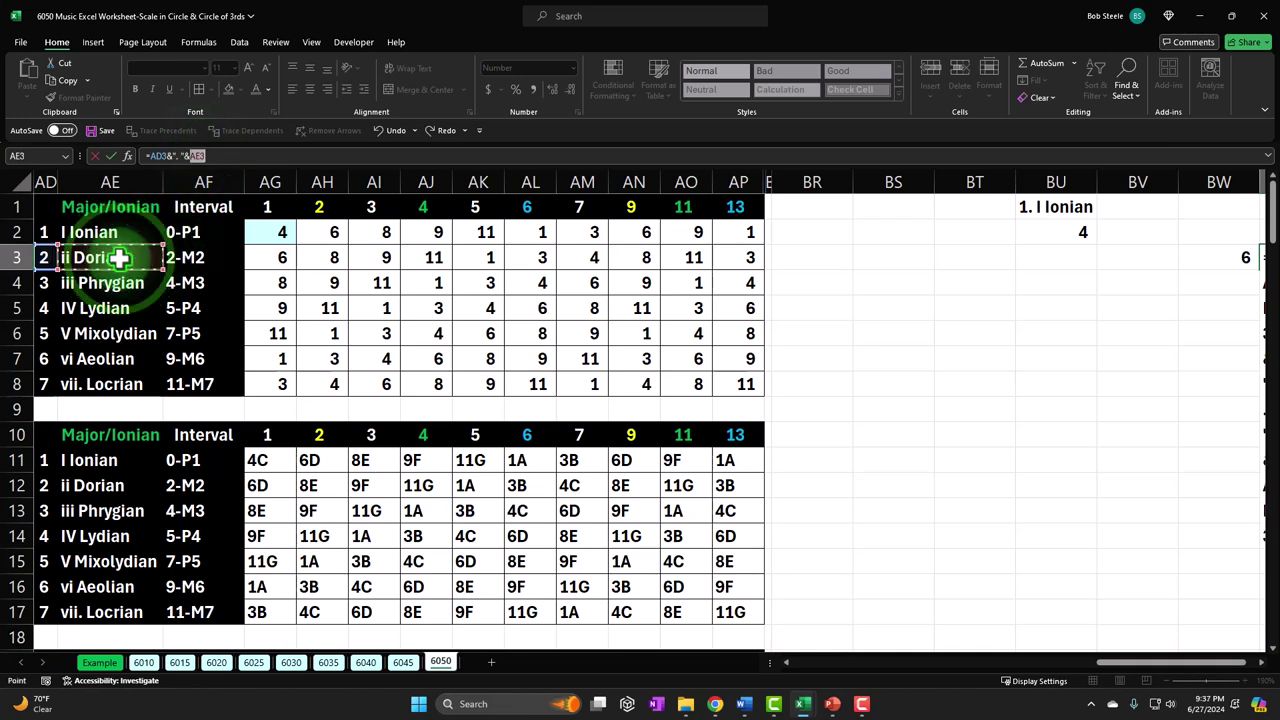
key("Return")
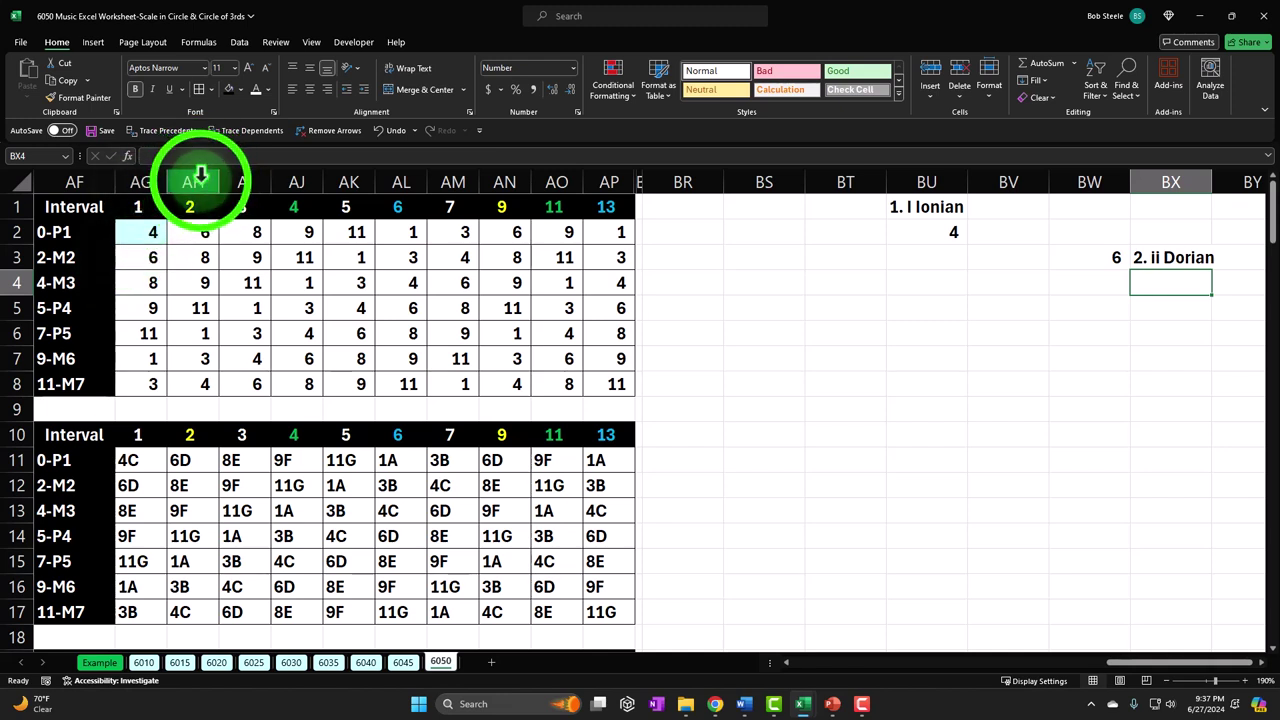
Hide columns AH through AP
left_click_drag(200, 178, 600, 180)
right_click(422, 284)
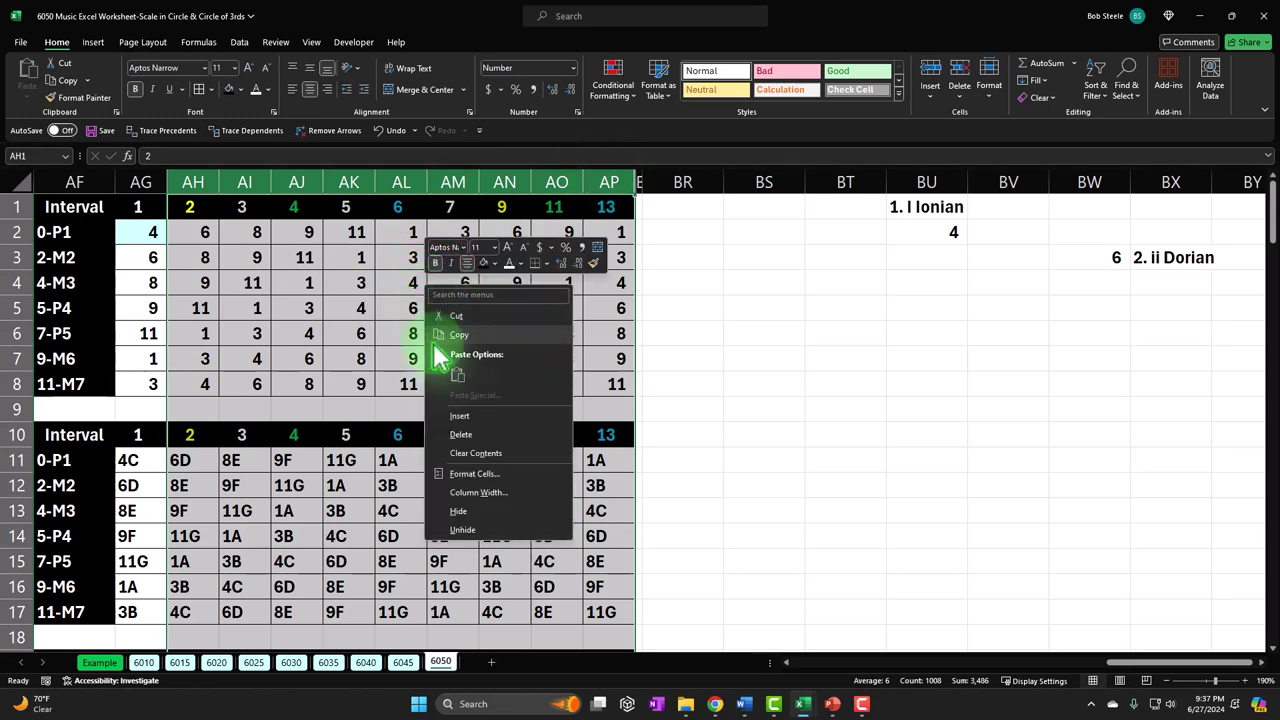
left_click(464, 510)
left_click(430, 360)
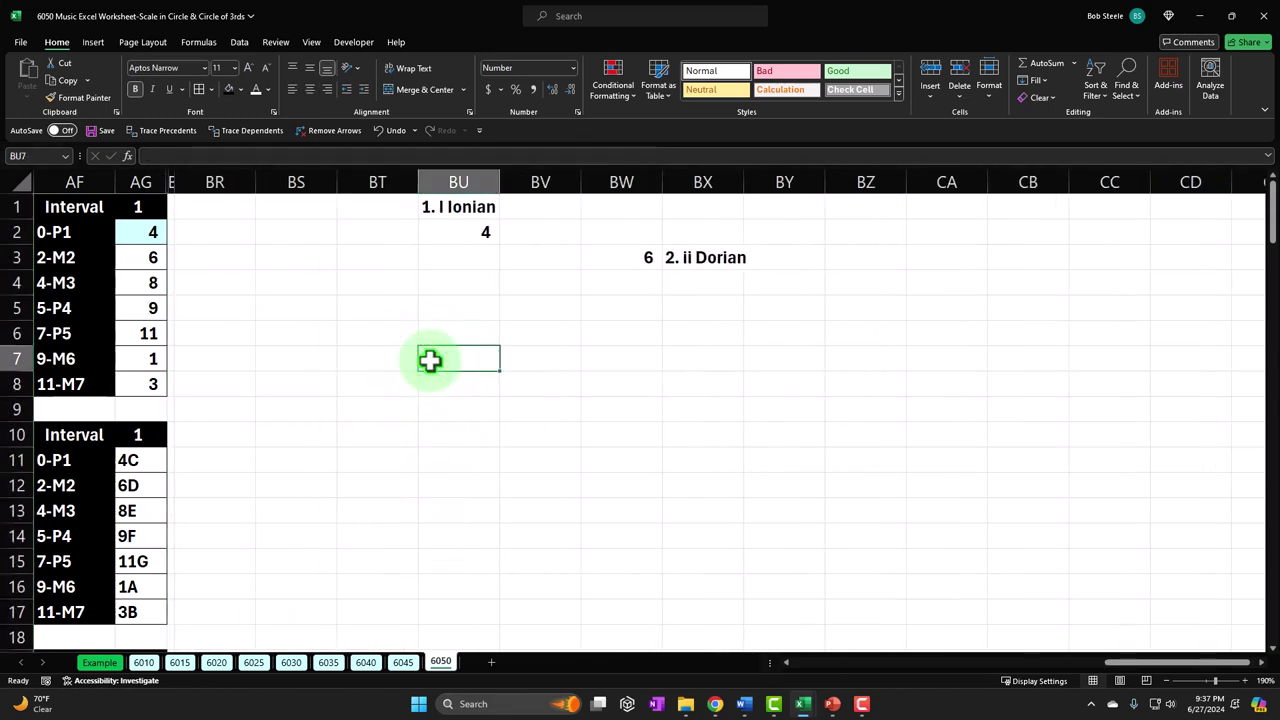
key("Left")
key("Left")
key("Left")
key("Left")
key("Left")
key("Left")
key("Left")
key("Left")
key("Right")
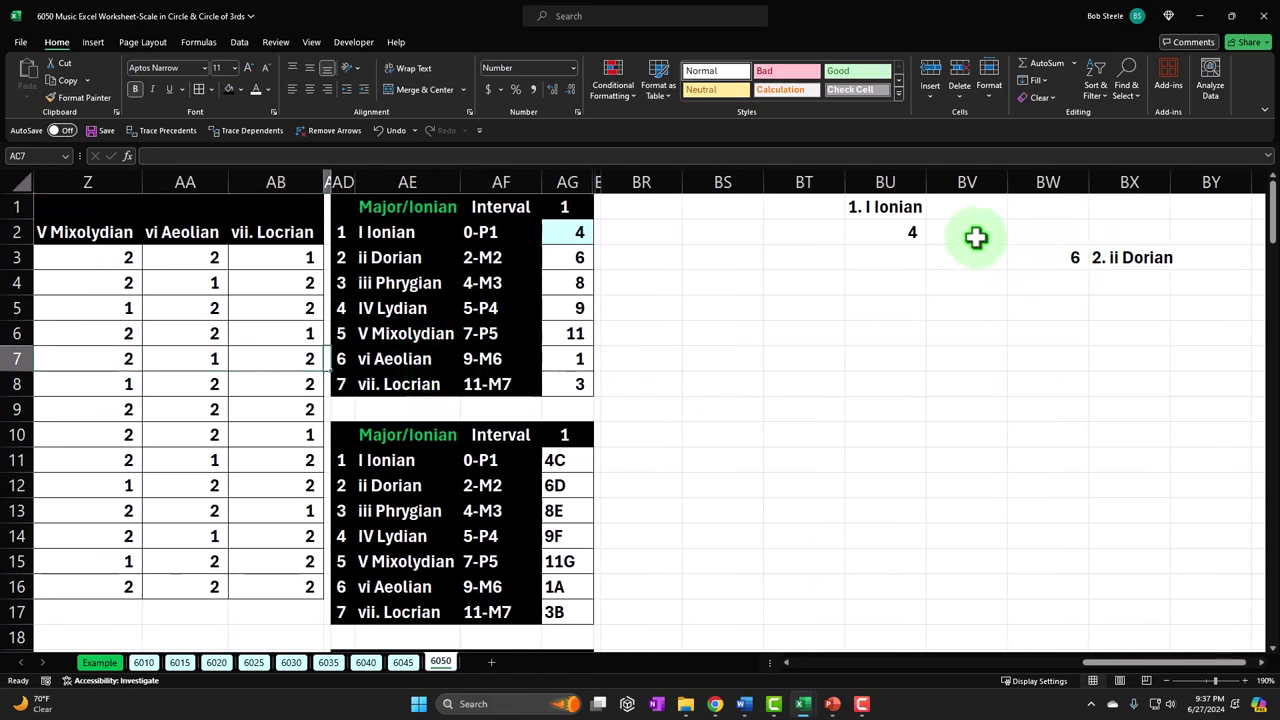
Give BU2 a black fill with a white, centred 4, and re-enter its +AG2 link
left_click(906, 234)
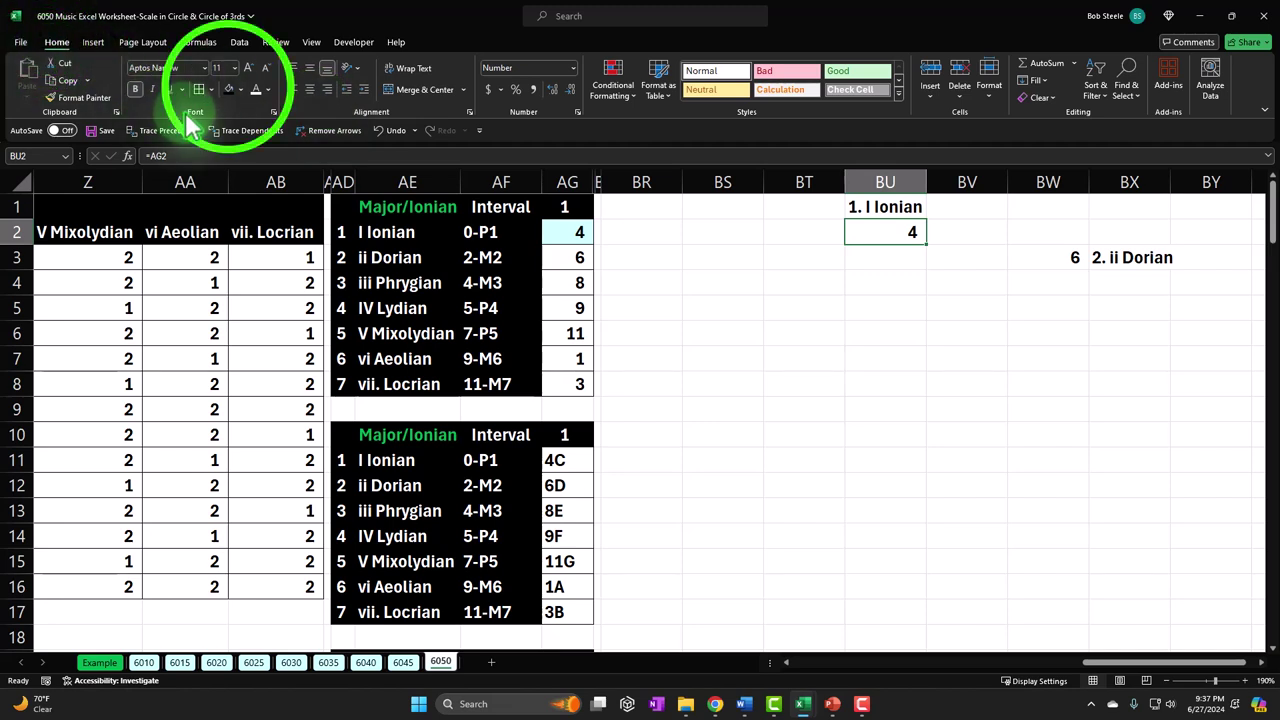
left_click(230, 89)
left_click(256, 89)
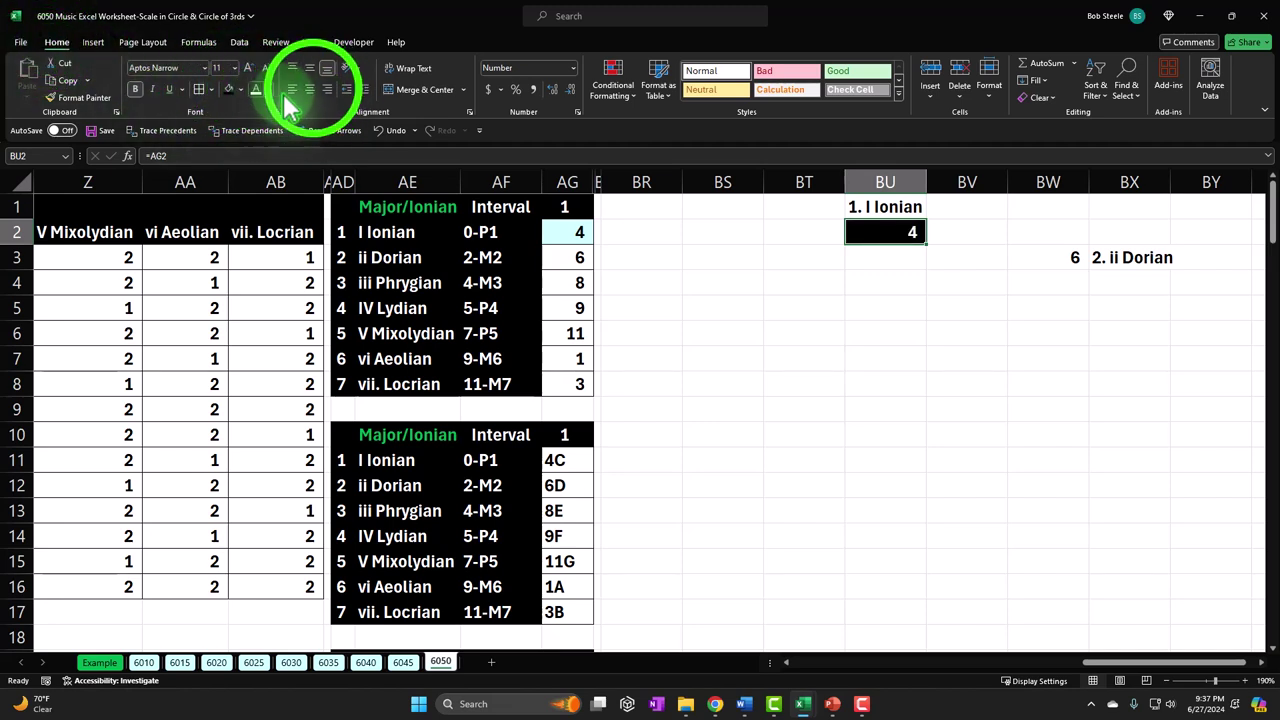
left_click(310, 89)
left_click(885, 206)
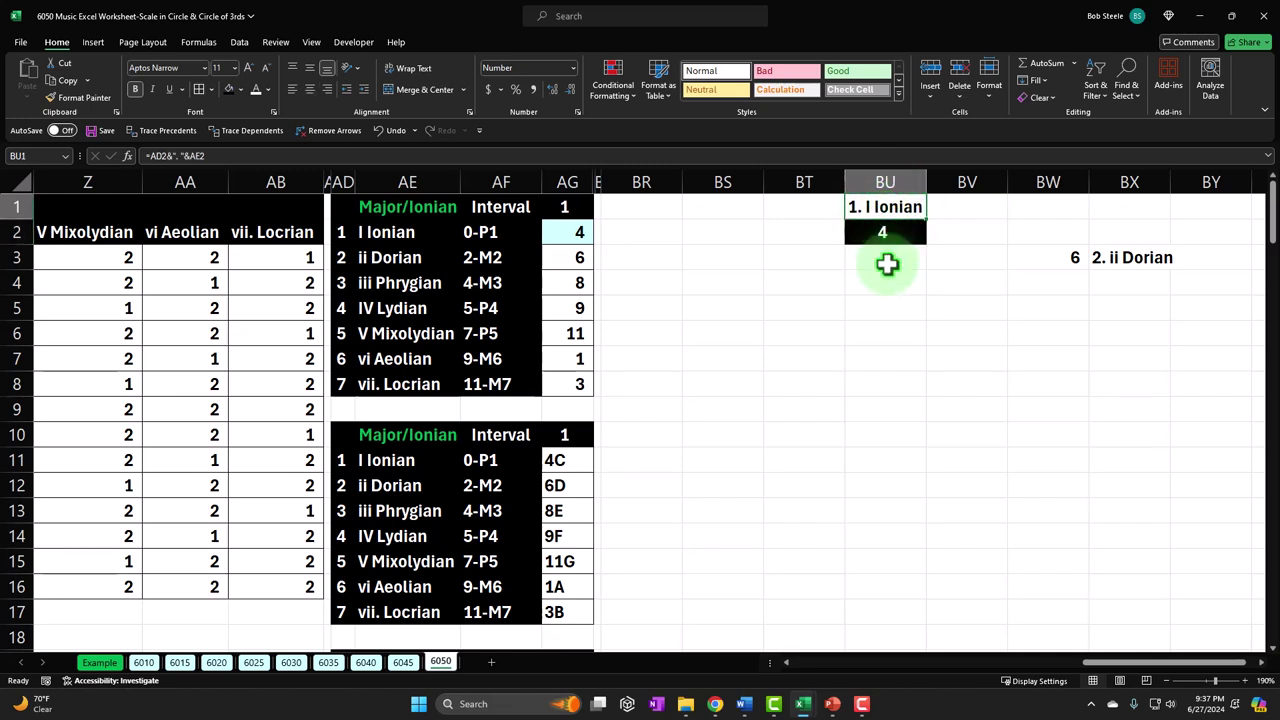
left_click(310, 89)
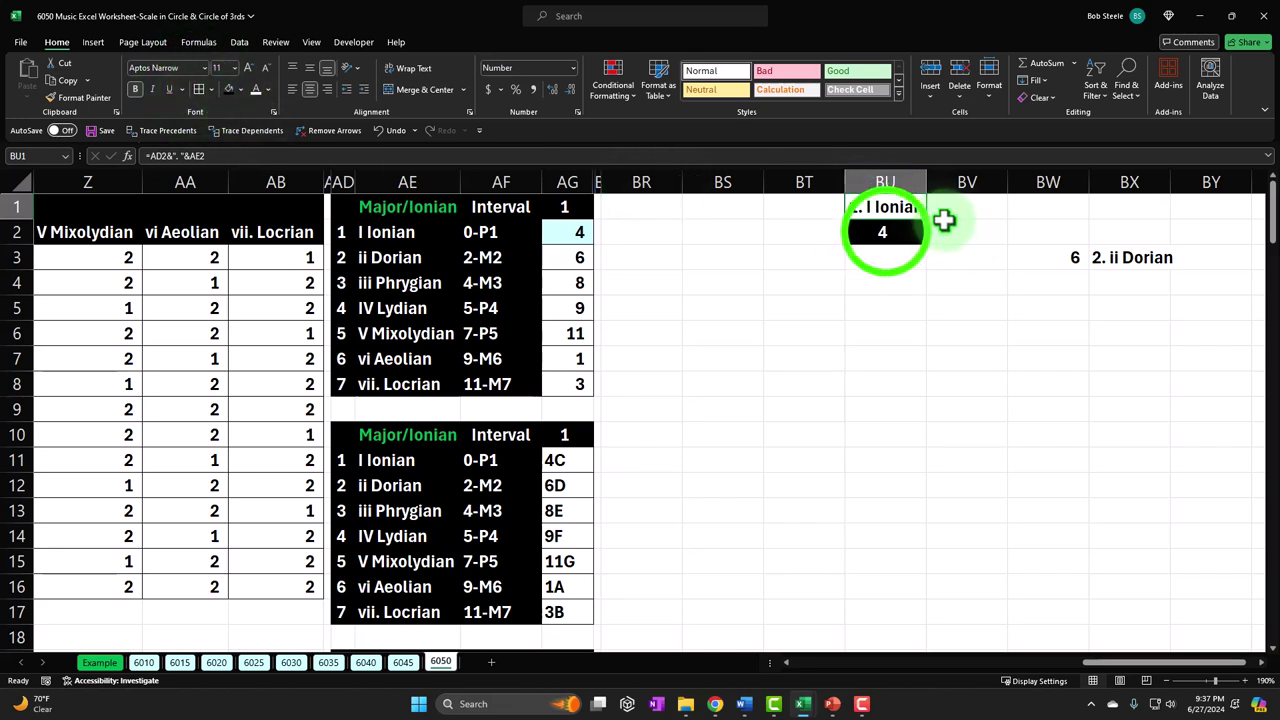
left_click(886, 231)
type("+AG2")
key("ctrl+Return")
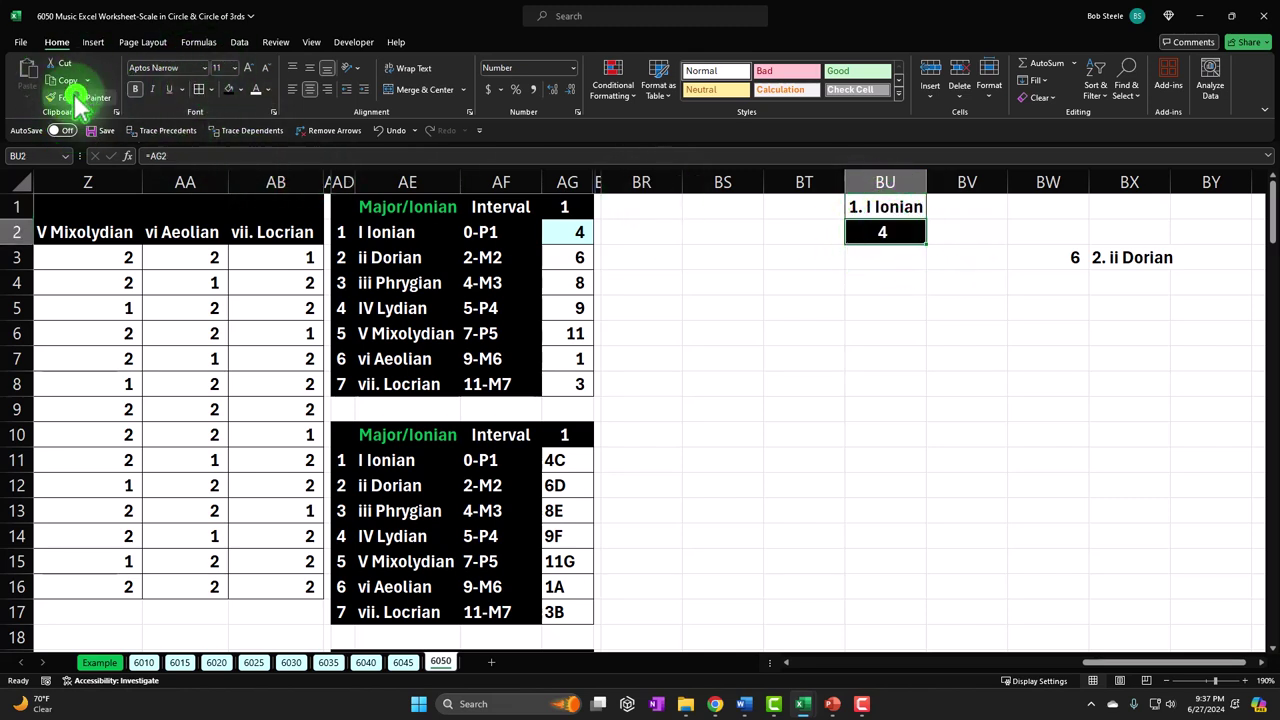
Copy BU2's formatting onto BW3 and BU1's label formatting onto BX3
left_click(1052, 257)
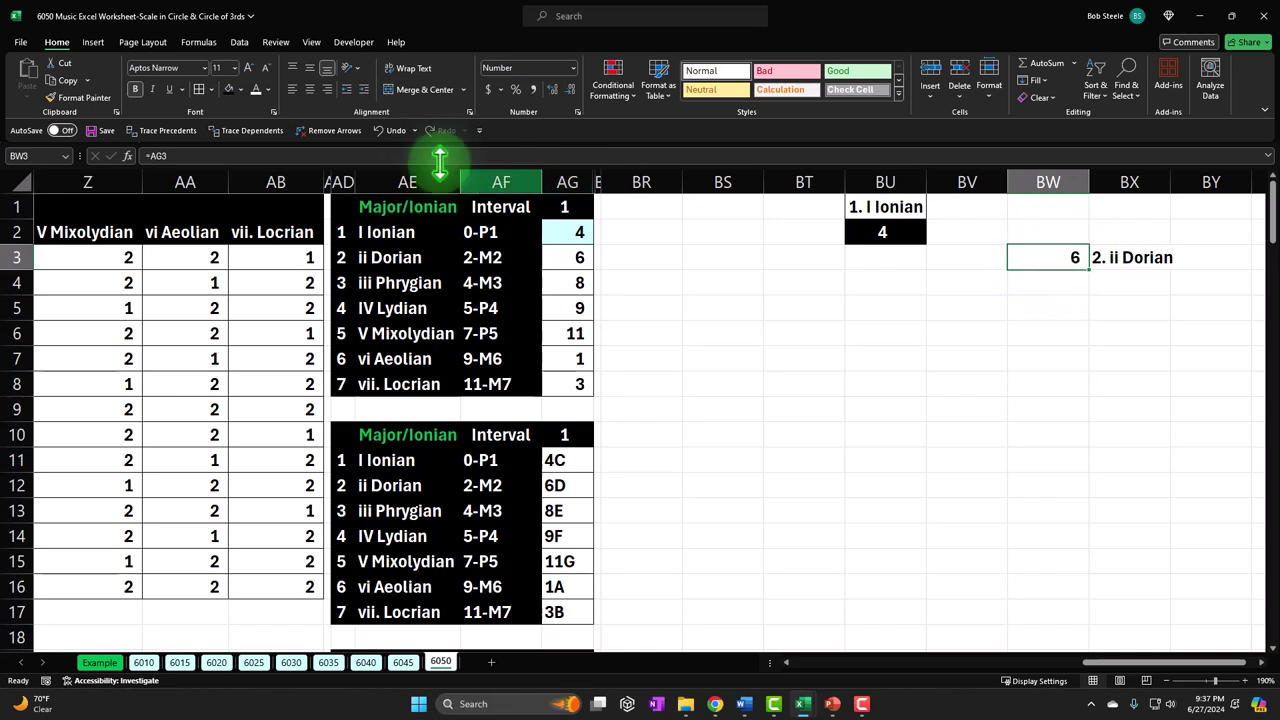
left_click(866, 238)
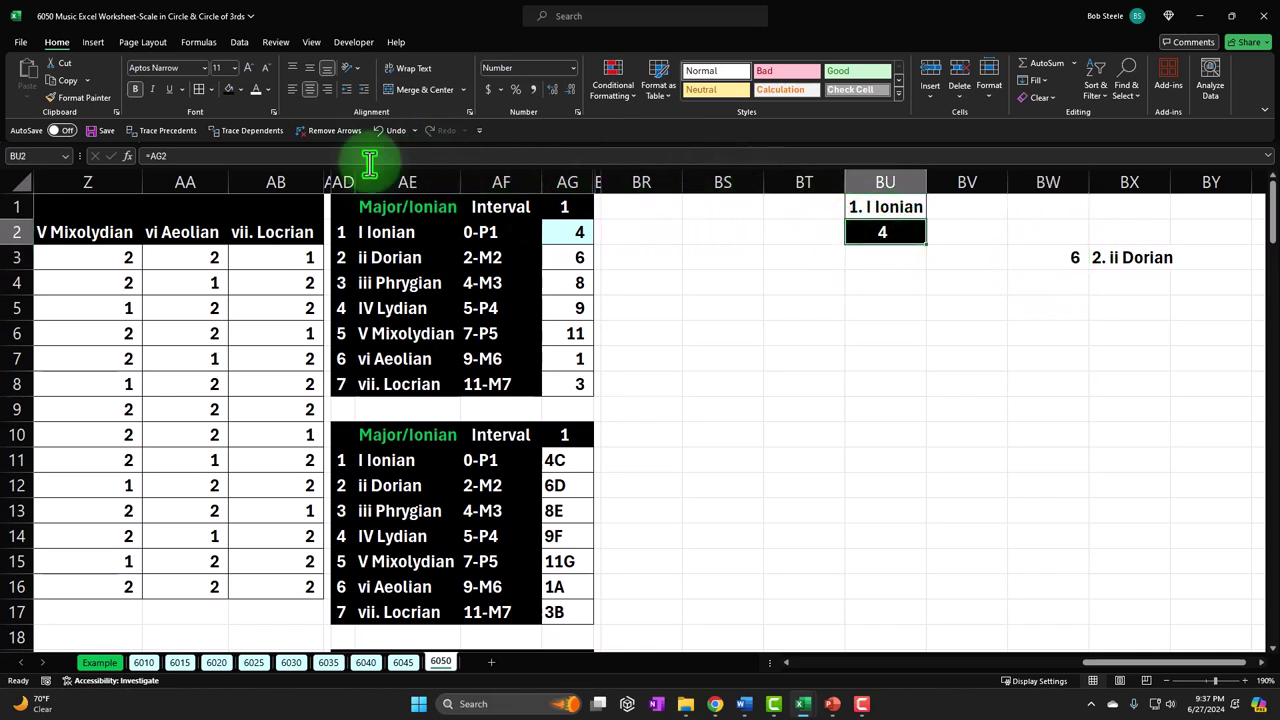
left_click(76, 97)
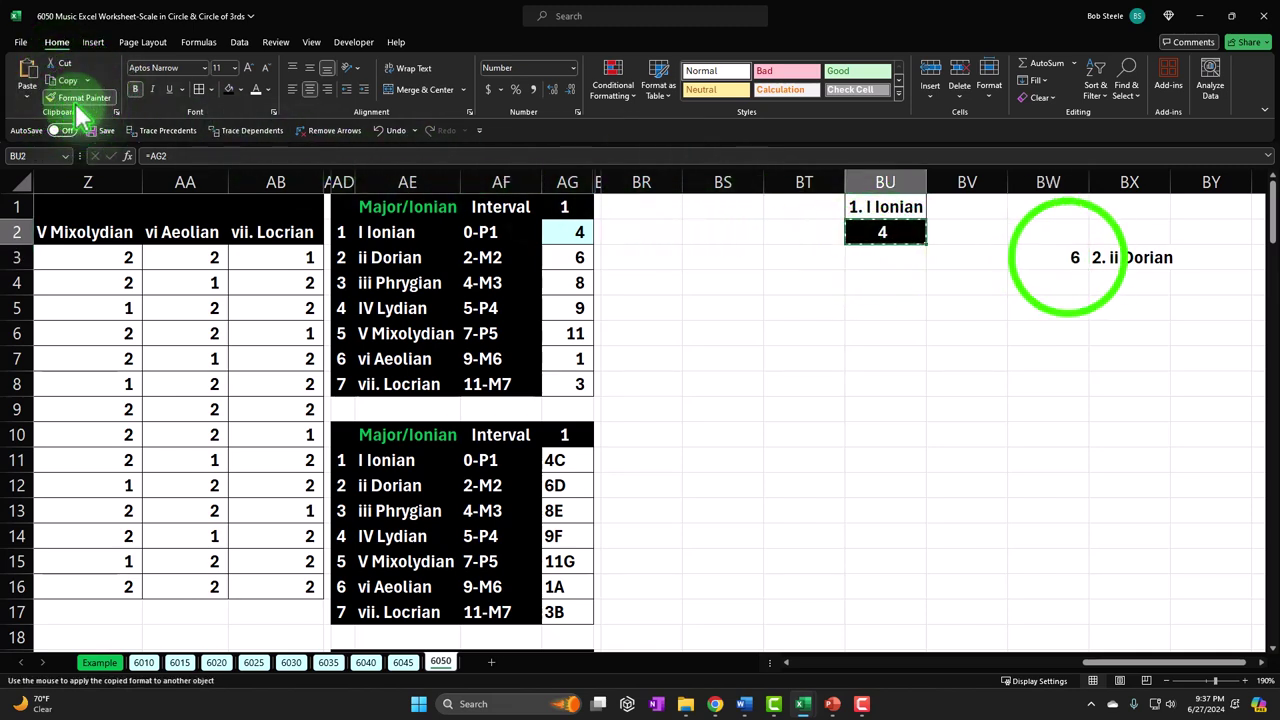
left_click(1060, 258)
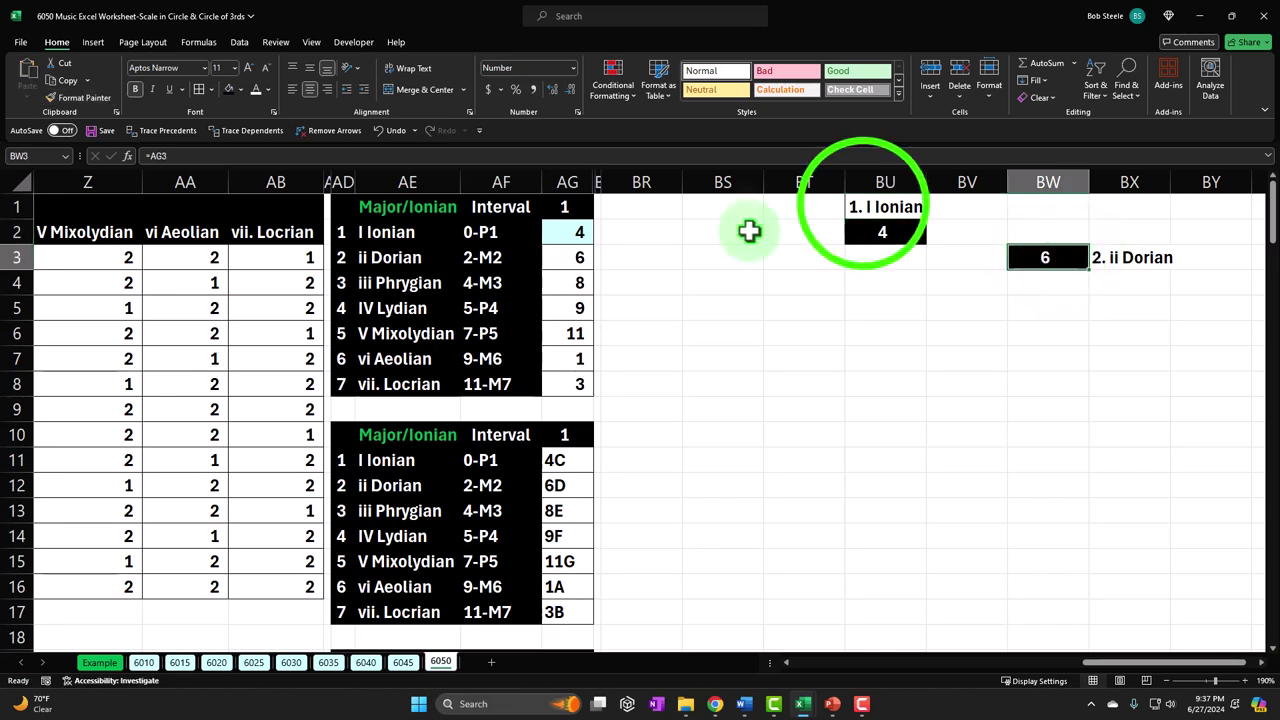
left_click(862, 206)
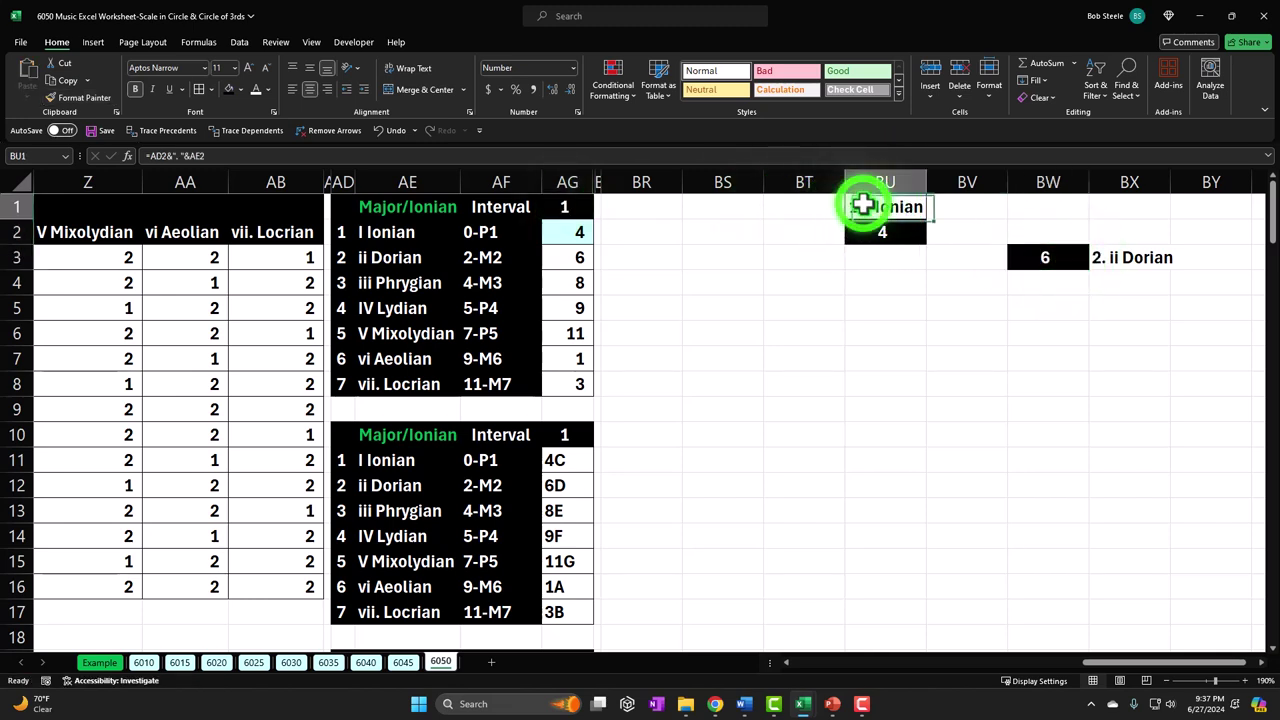
left_click(88, 100)
left_click(1128, 258)
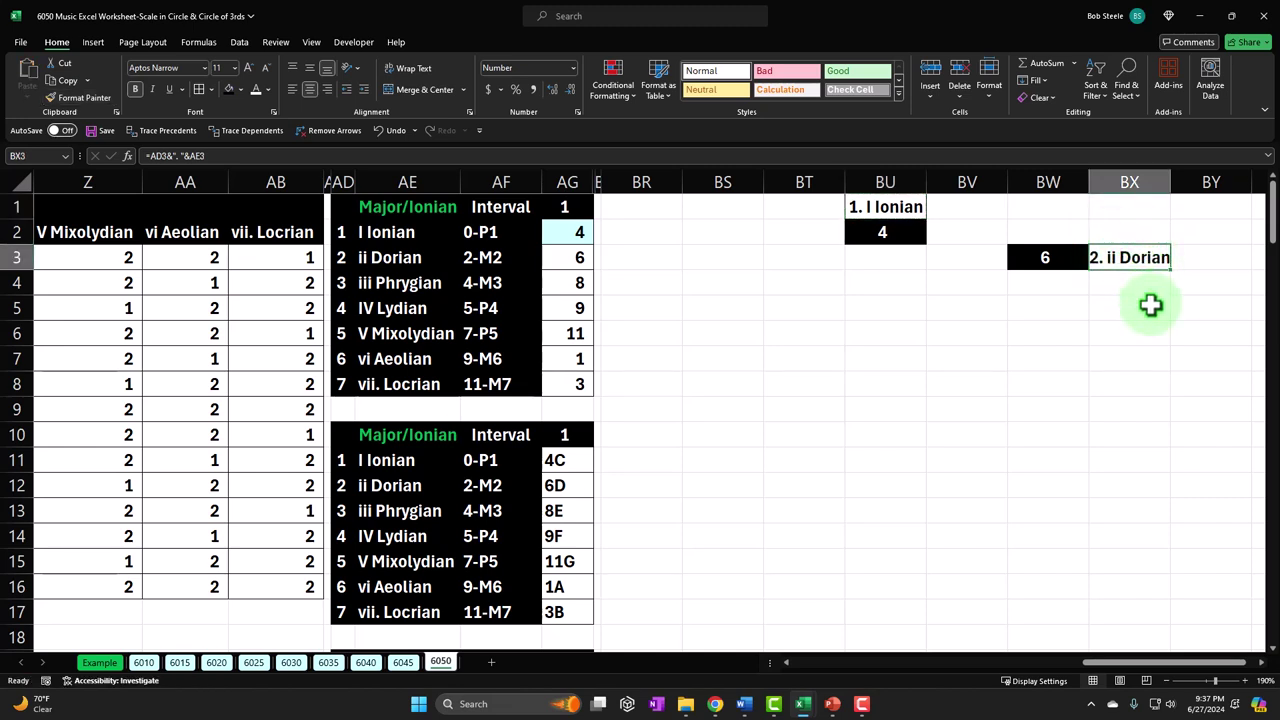
Left-align the '2. ii Dorian' and '1. I Ionian' labels
left_click(291, 89)
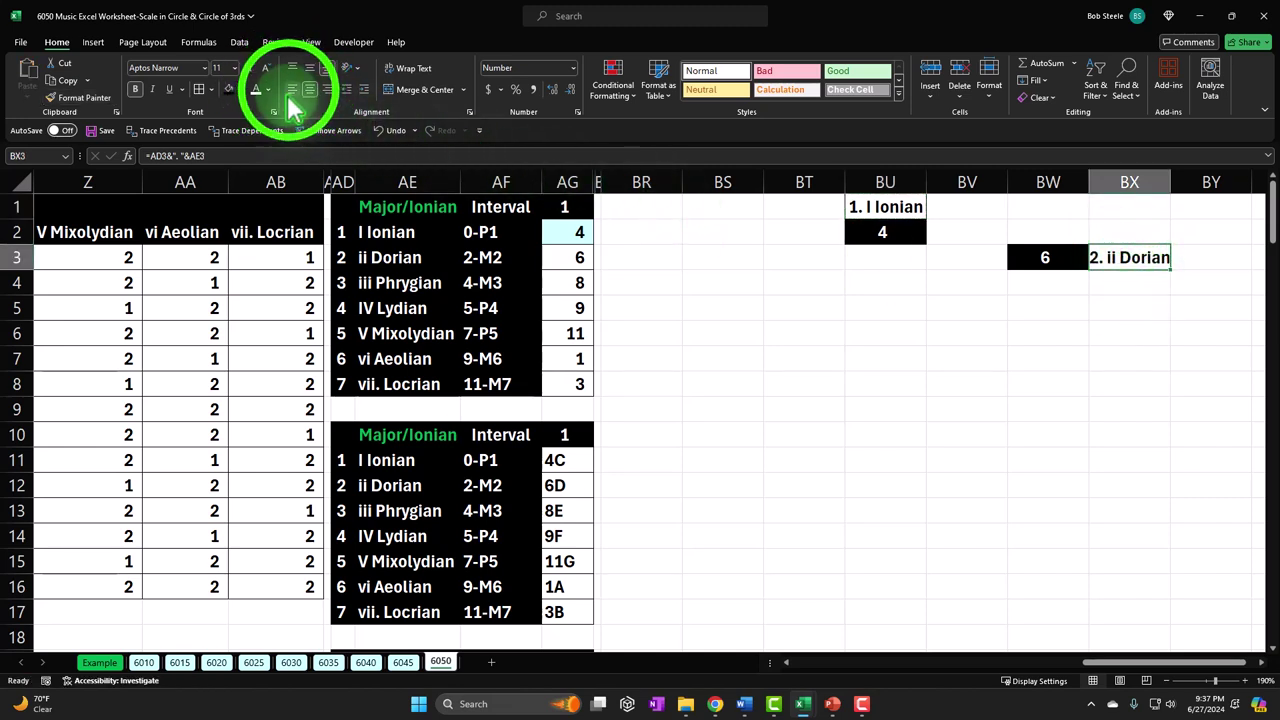
left_click(897, 207)
left_click(291, 89)
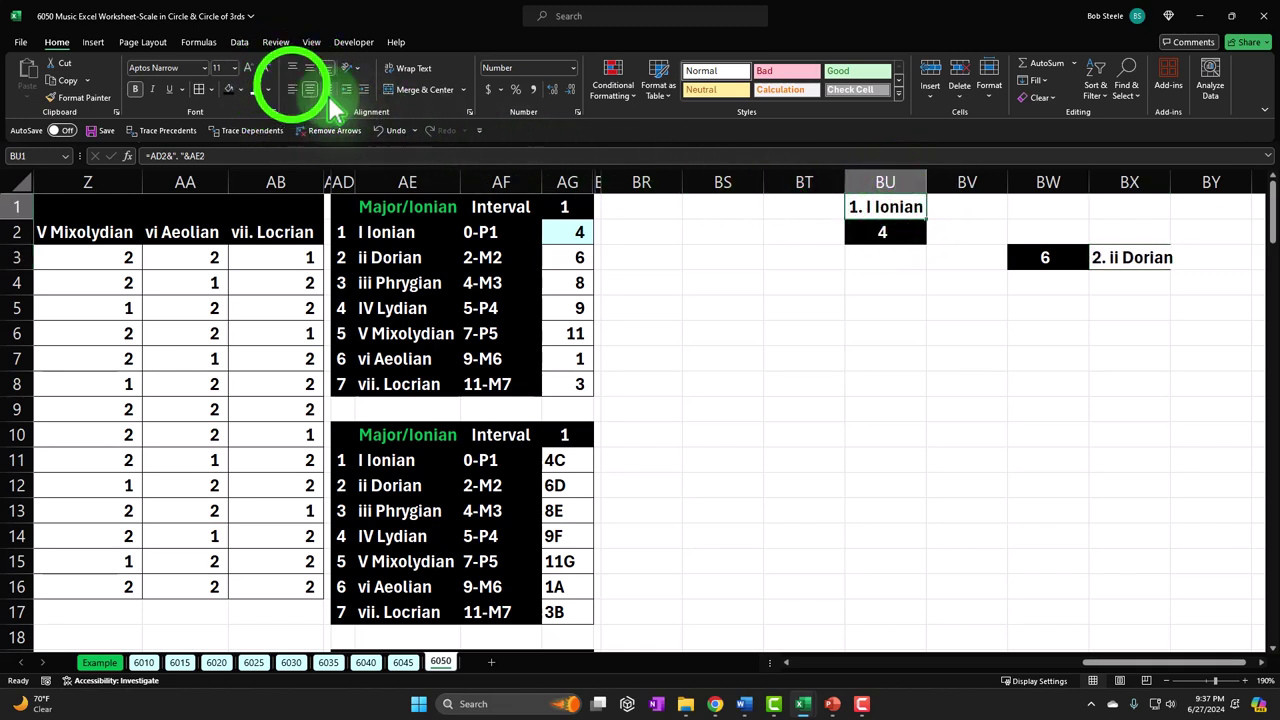
left_click(1032, 330)
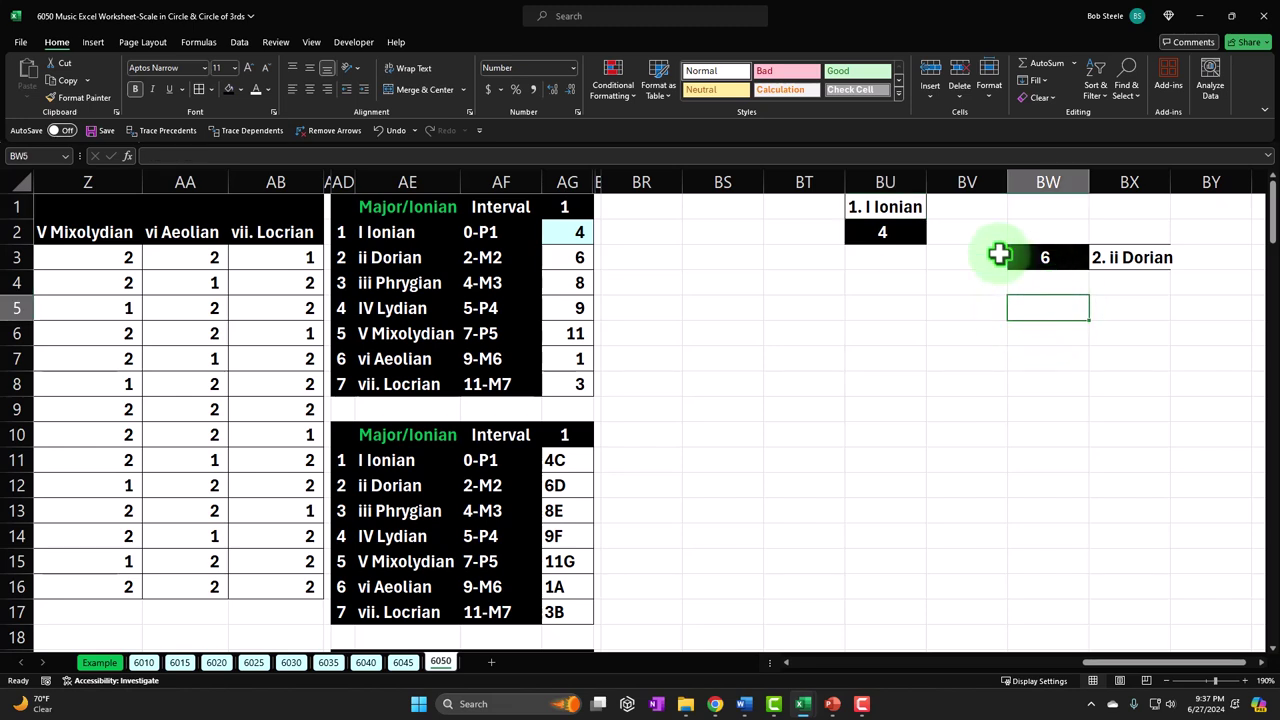
Link BW5 to AG4 so it shows the Phrygian value 8
type("=")
key("Left")
key("Left")
key("Left")
key("Left")
key("Left")
key("Left")
key("Up")
key("Left")
key("Return")
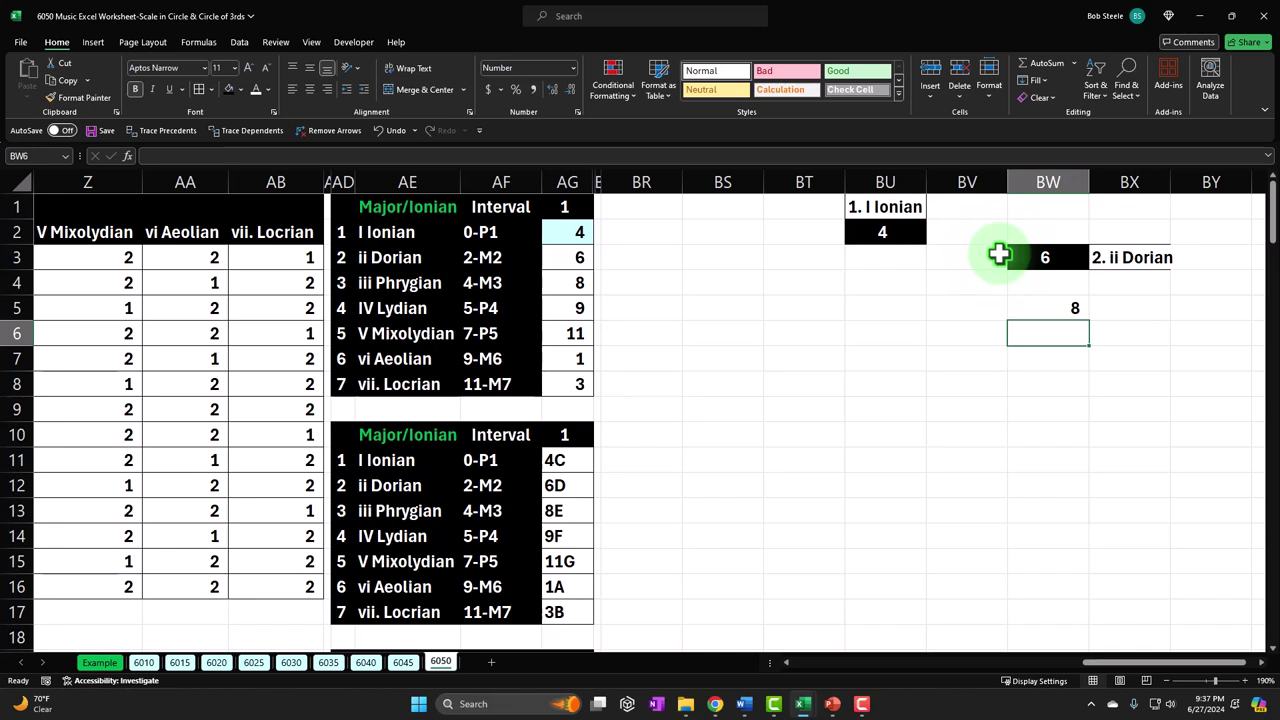
key("Up")
key("Right")
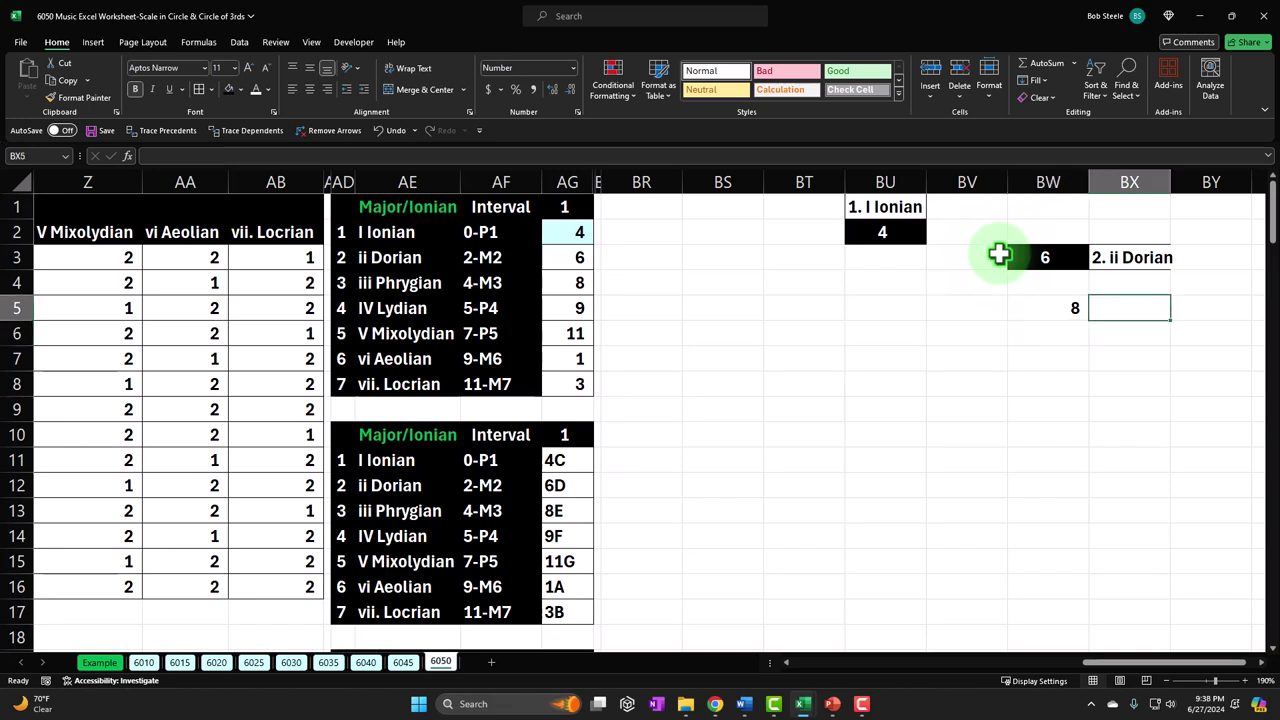
Label BX5 '3. iii Phrygian' with =AD4&". "&AE4
type("=")
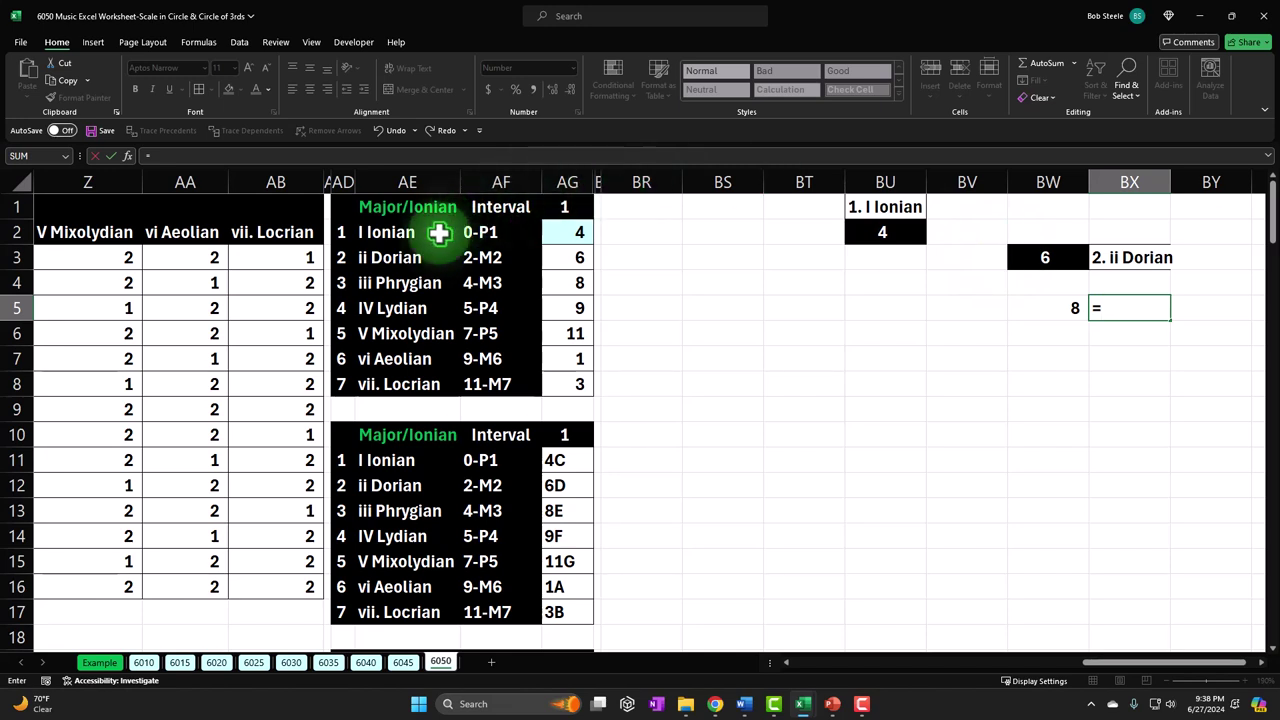
left_click(340, 283)
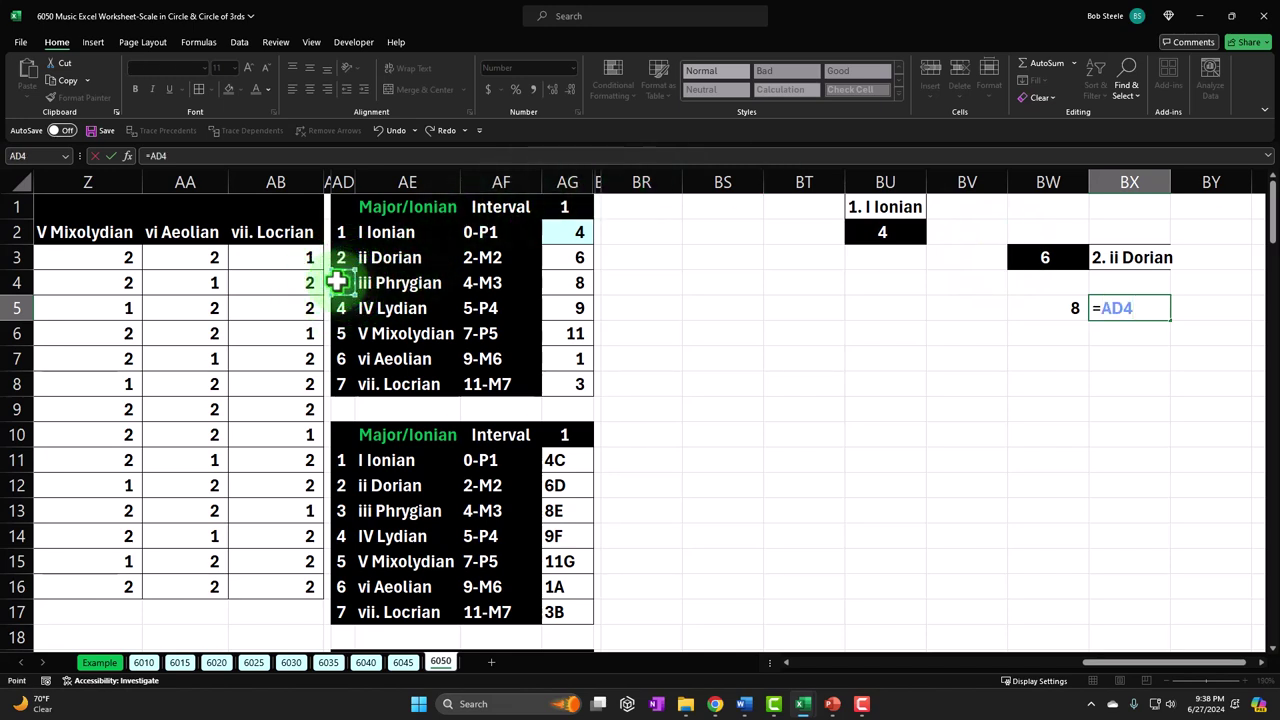
type("&\".")
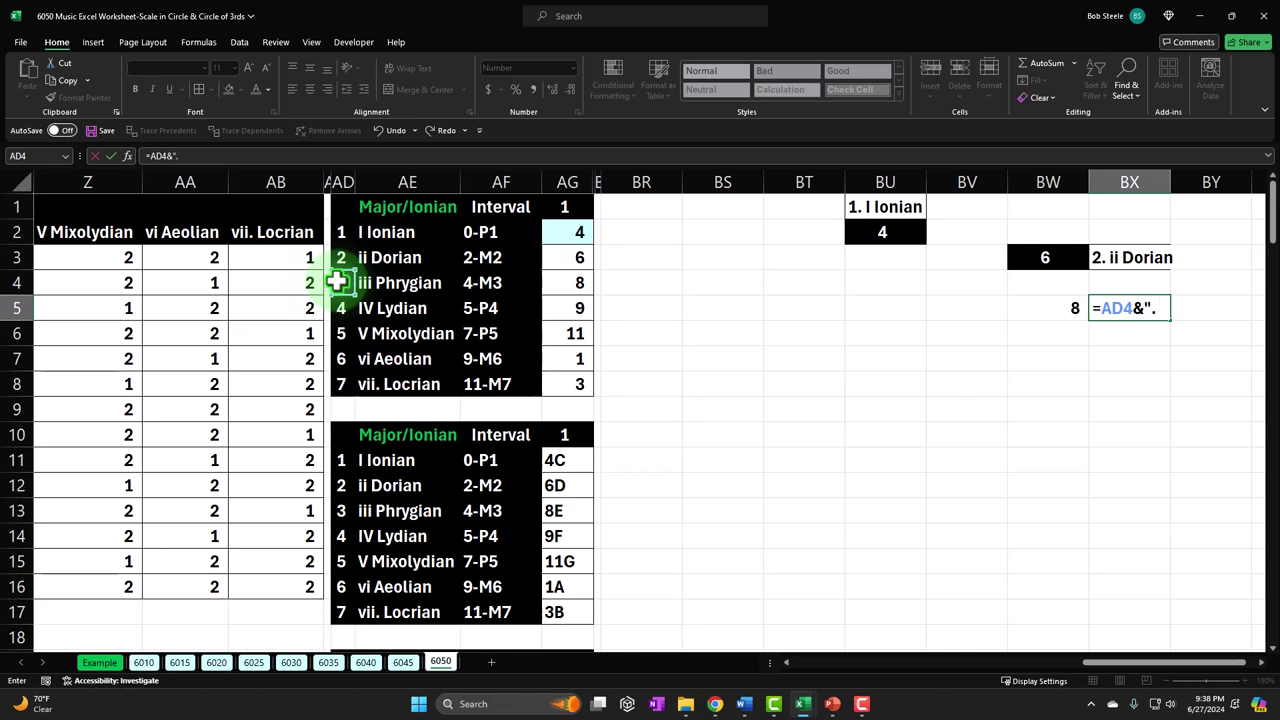
type(" \"&")
left_click(345, 283)
left_click(393, 283)
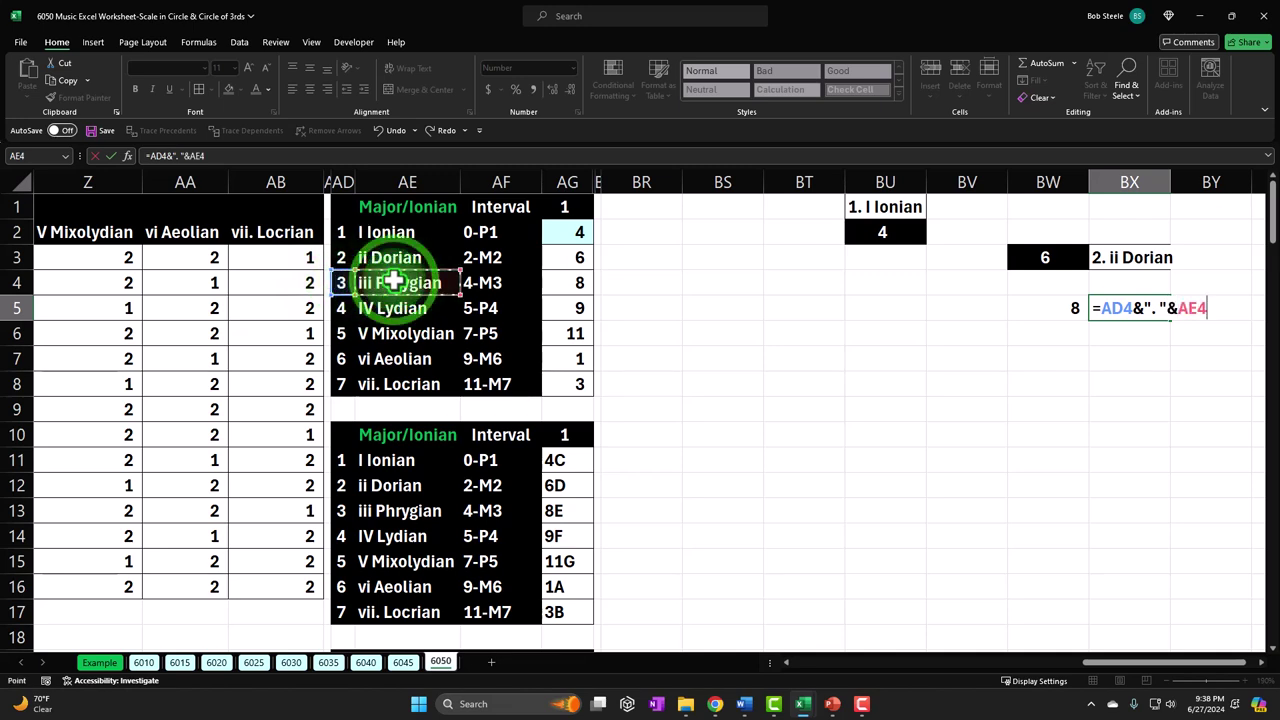
key("Return")
key("Left")
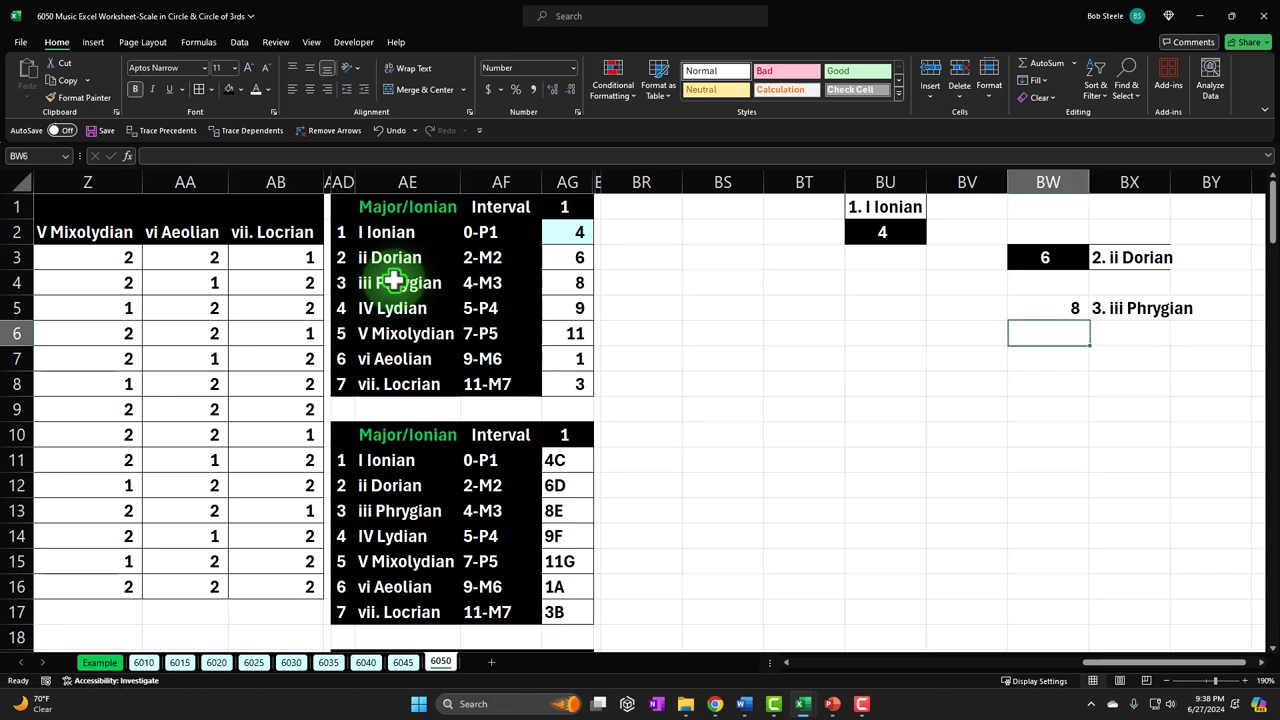
Copy the BW3:BX3 formatting onto BW5:BX5 so the 8 is black-filled
left_click(1070, 257)
left_click_drag(1072, 257, 1100, 257)
left_click(78, 97)
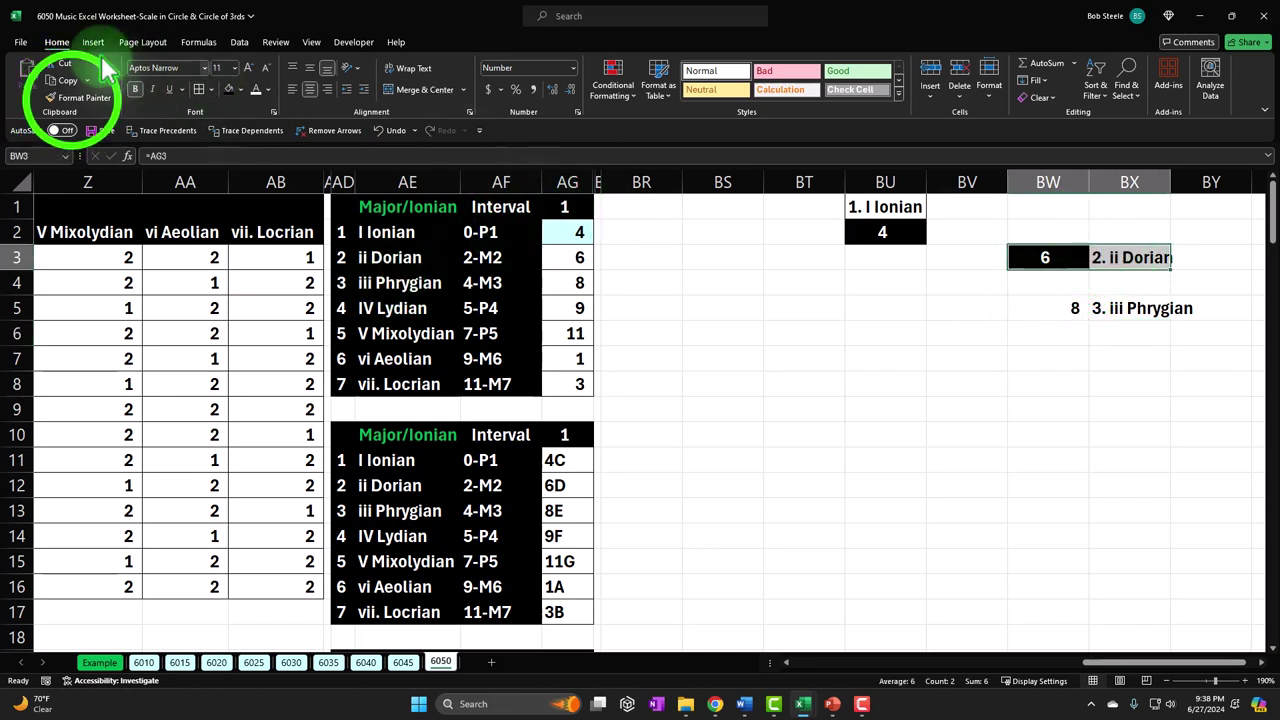
left_click(1052, 306)
key("Down")
key("Down")
key("Left")
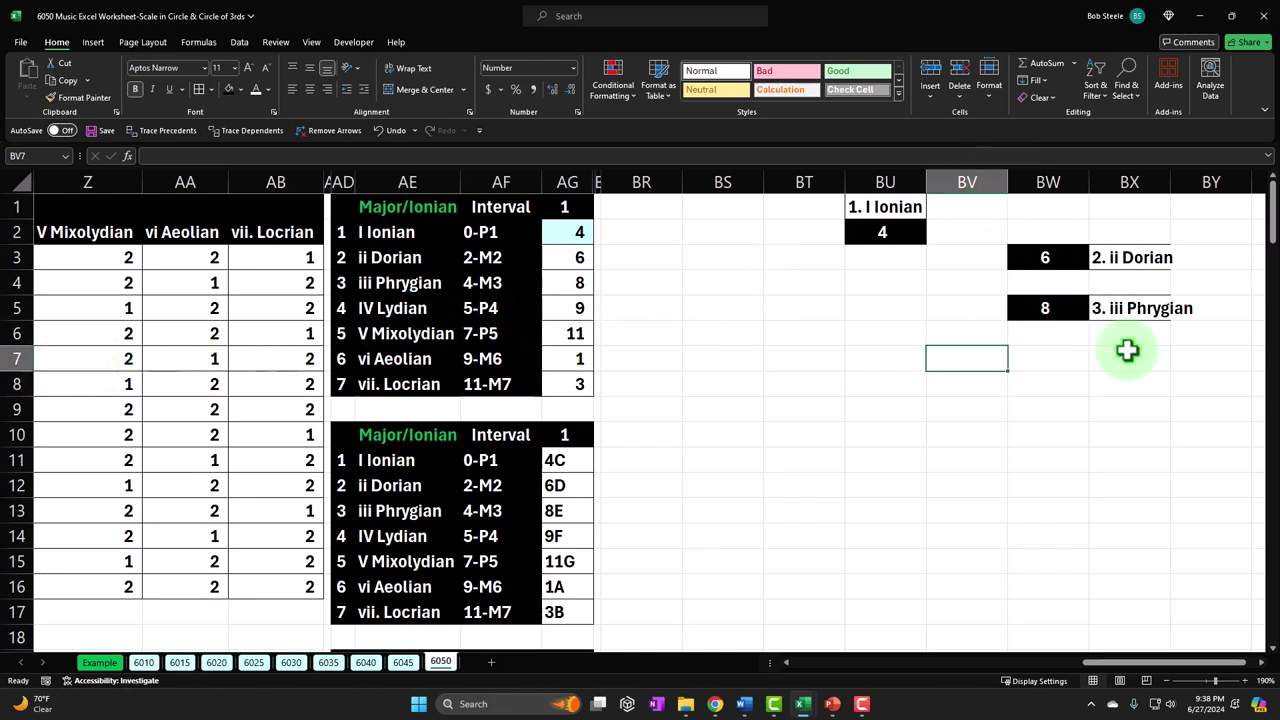
Link BV7 to the Lydian interval in AG5 so it shows 9
type("=")
key("Left")
key("Left")
key("Left")
key("Left")
key("Left")
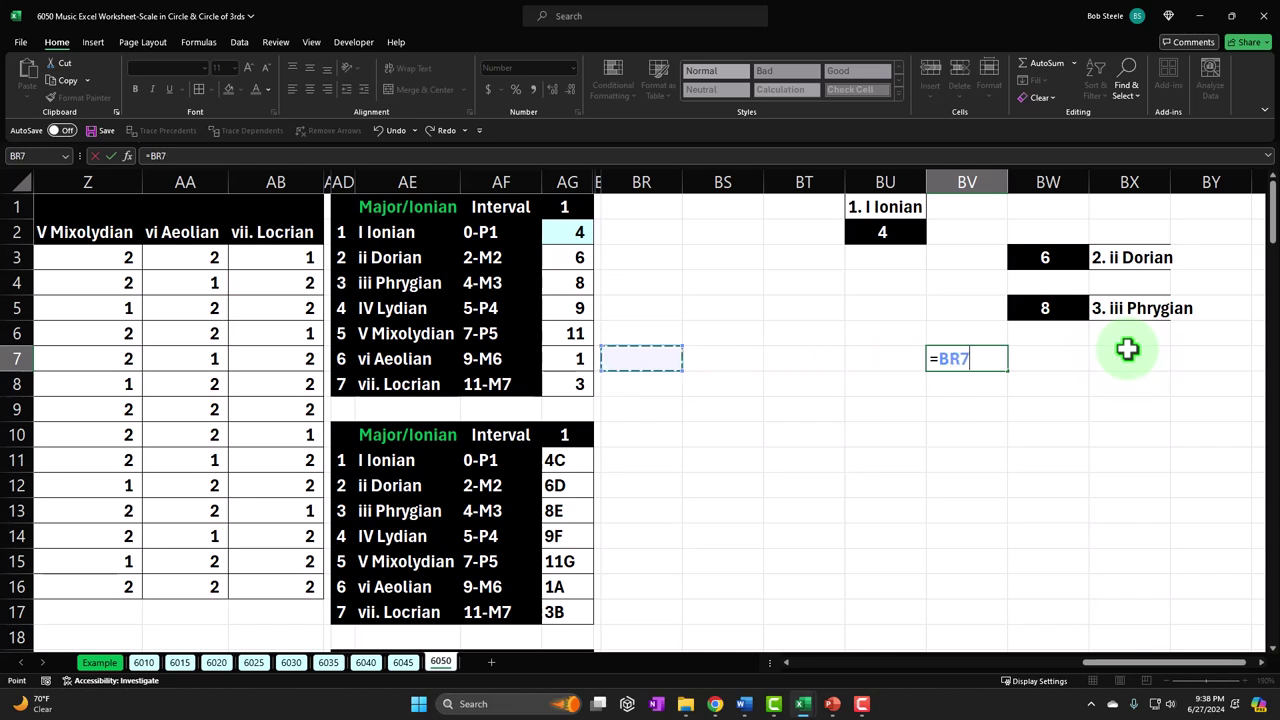
key("Up")
key("Up")
key("Return")
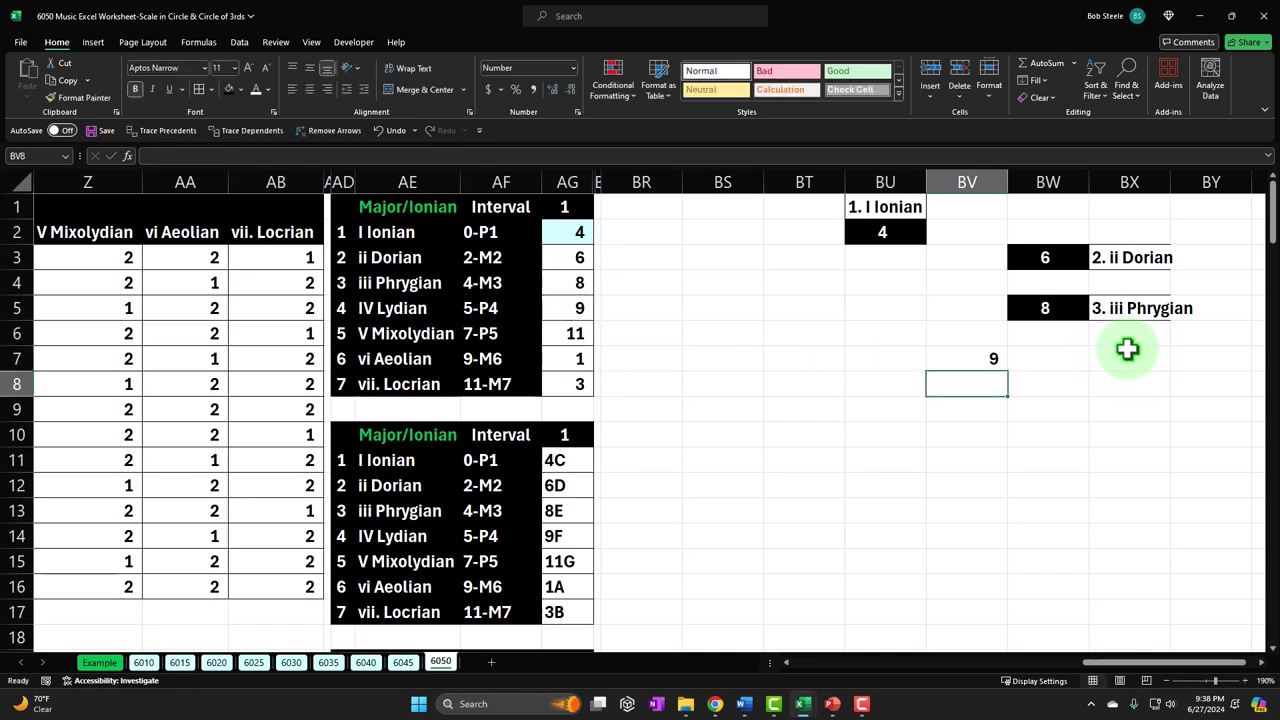
In BV8, build the label formula joining AD5 and AE5 into '4. IV Lydian'
type("=")
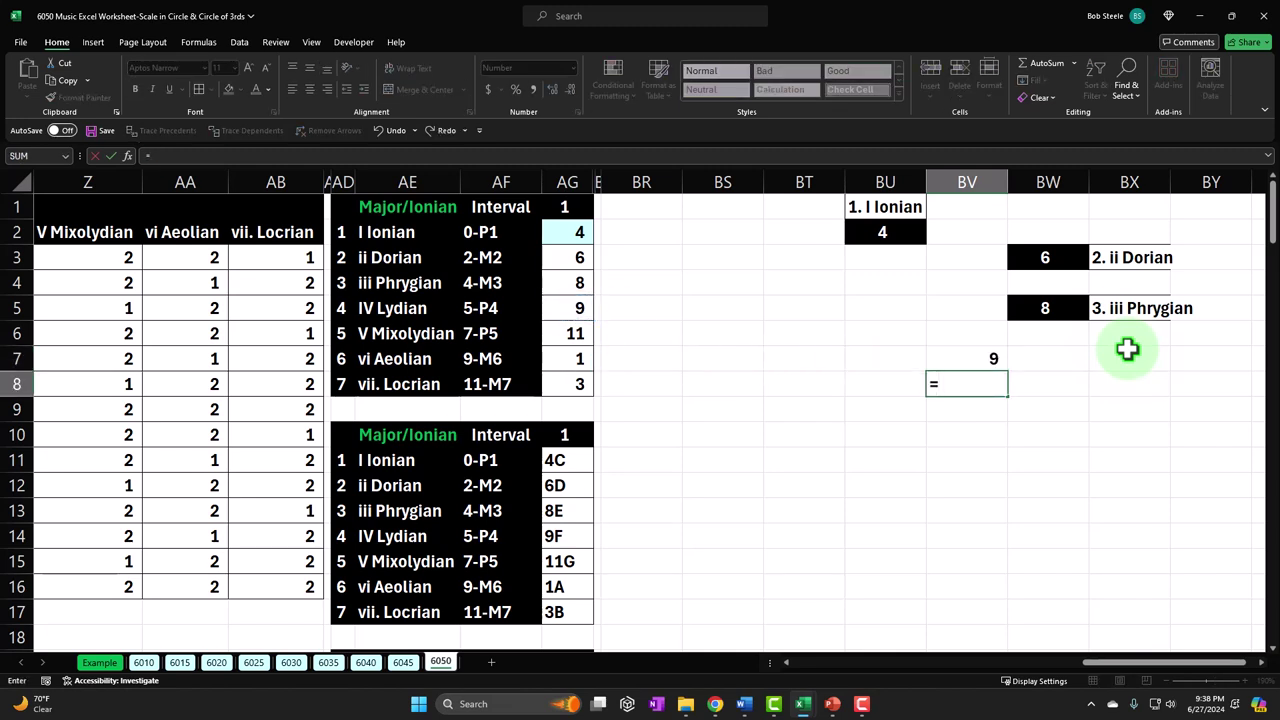
key("Left")
key("Left")
key("Left")
key("Left")
key("Left")
key("Left")
key("Left")
key("Left")
key("Left")
key("Up")
key("Up")
key("Up")
type("&")
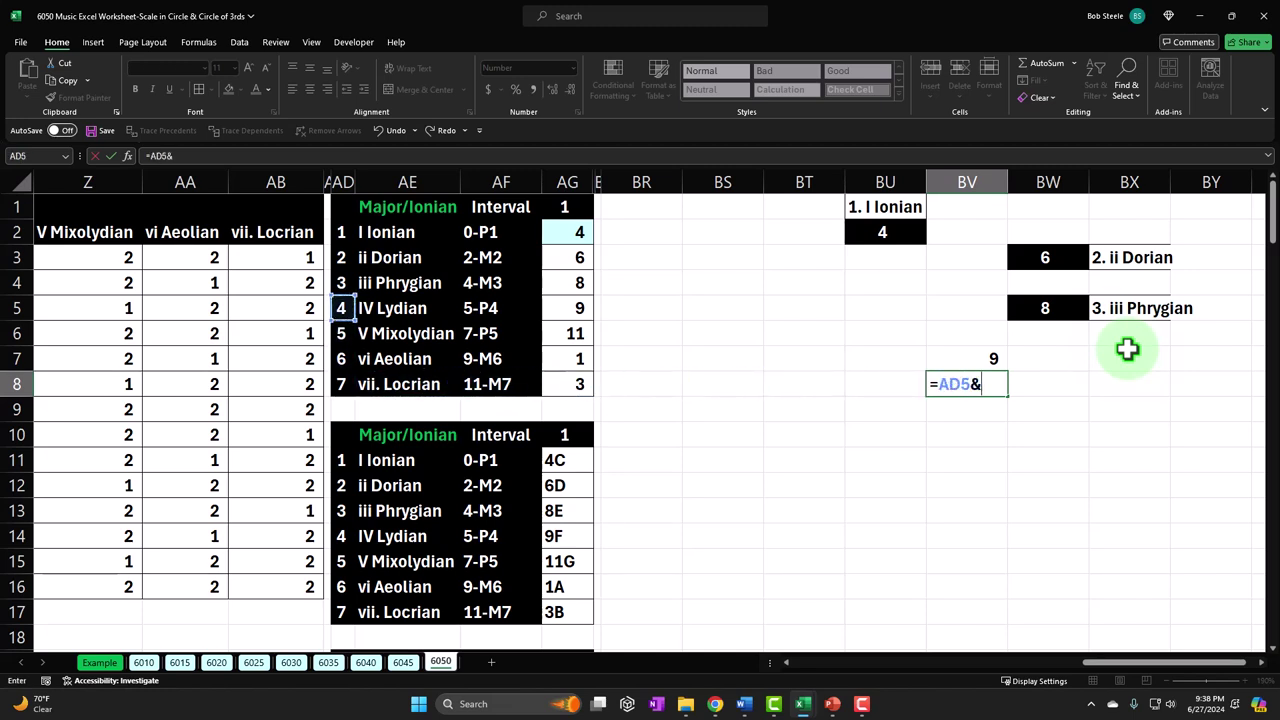
type("\"")
type("&")
left_click(428, 308)
key("Return")
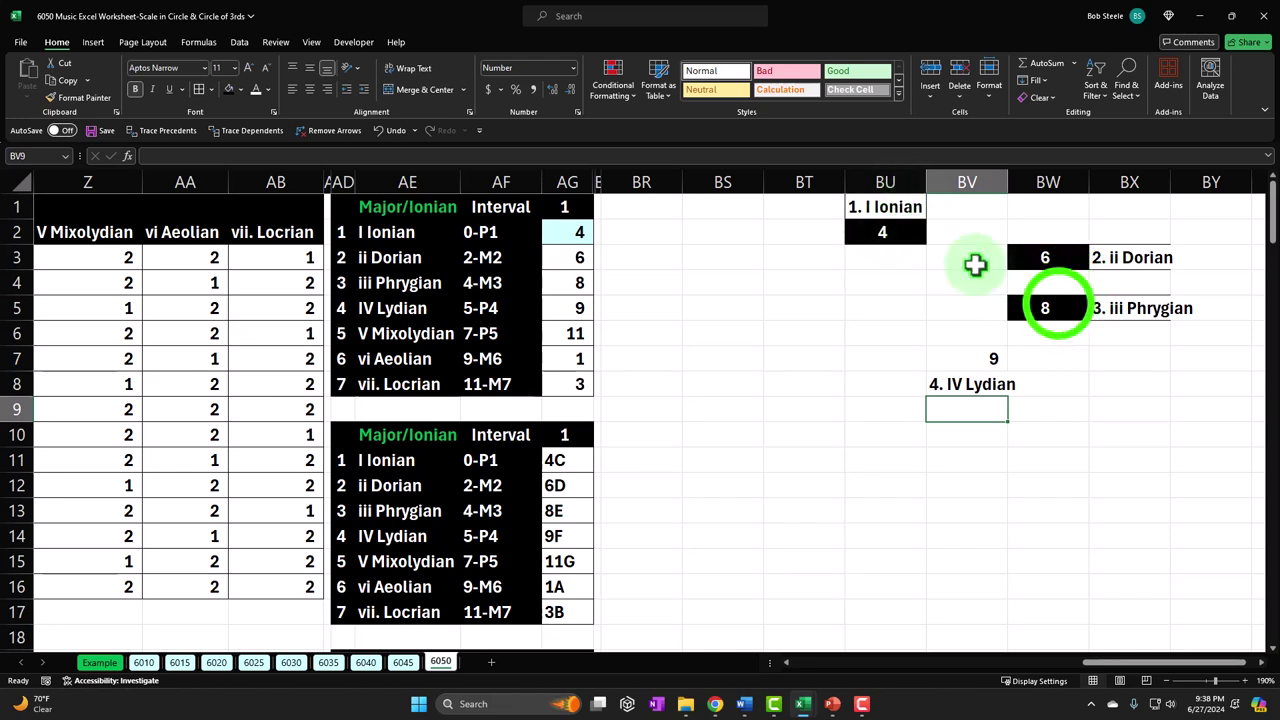
Format-paint BW5's black fill onto BV7 and the Phrygian label's border onto BV8
left_click(1048, 308)
left_click(78, 97)
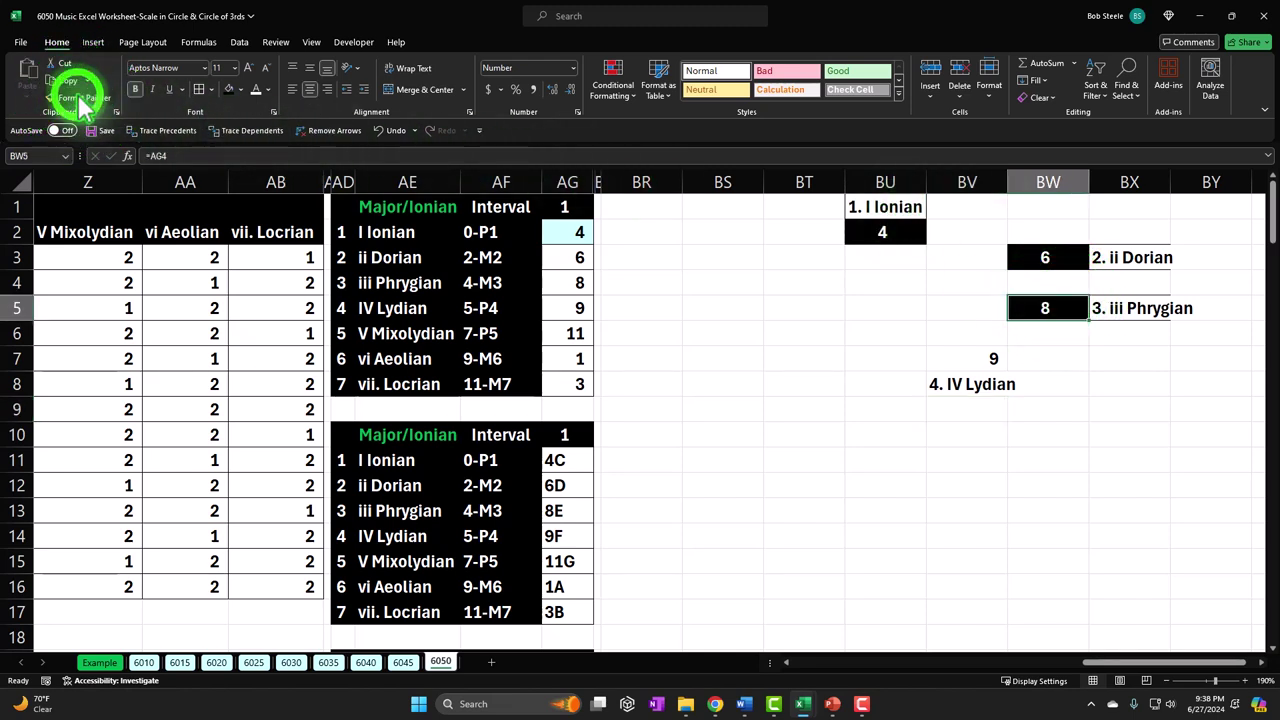
left_click(973, 351)
left_click(1118, 308)
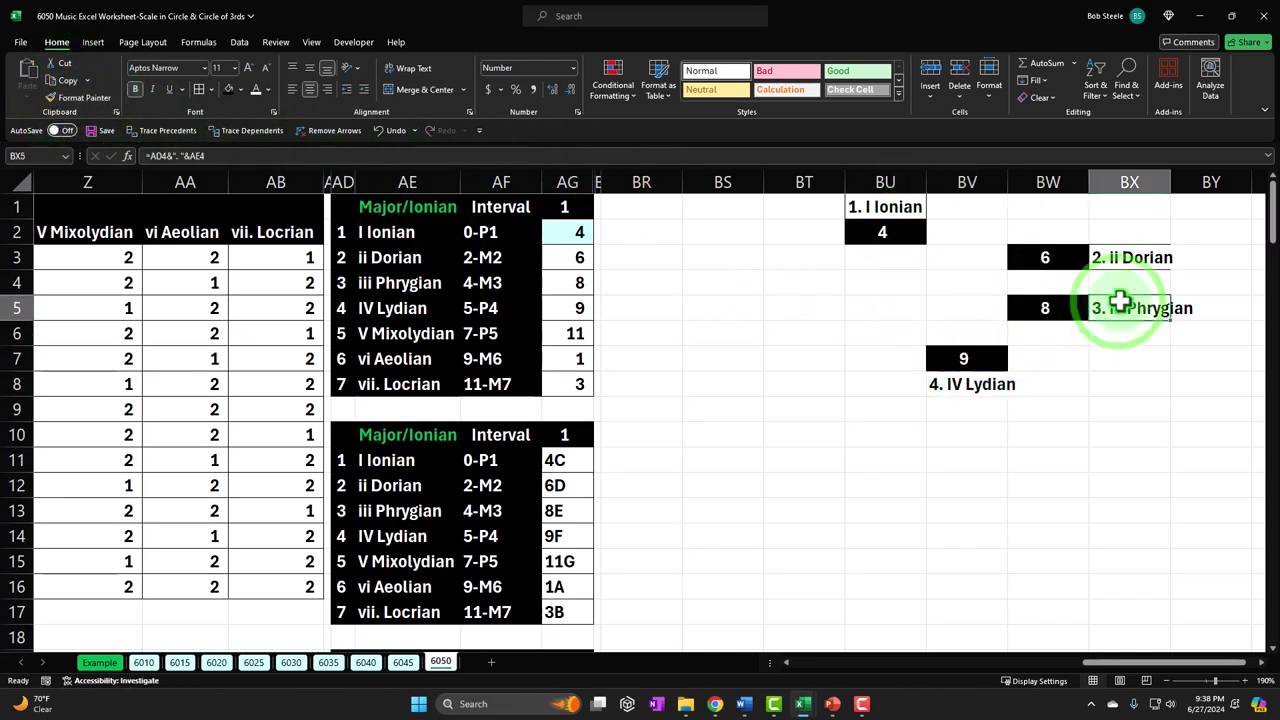
left_click(78, 97)
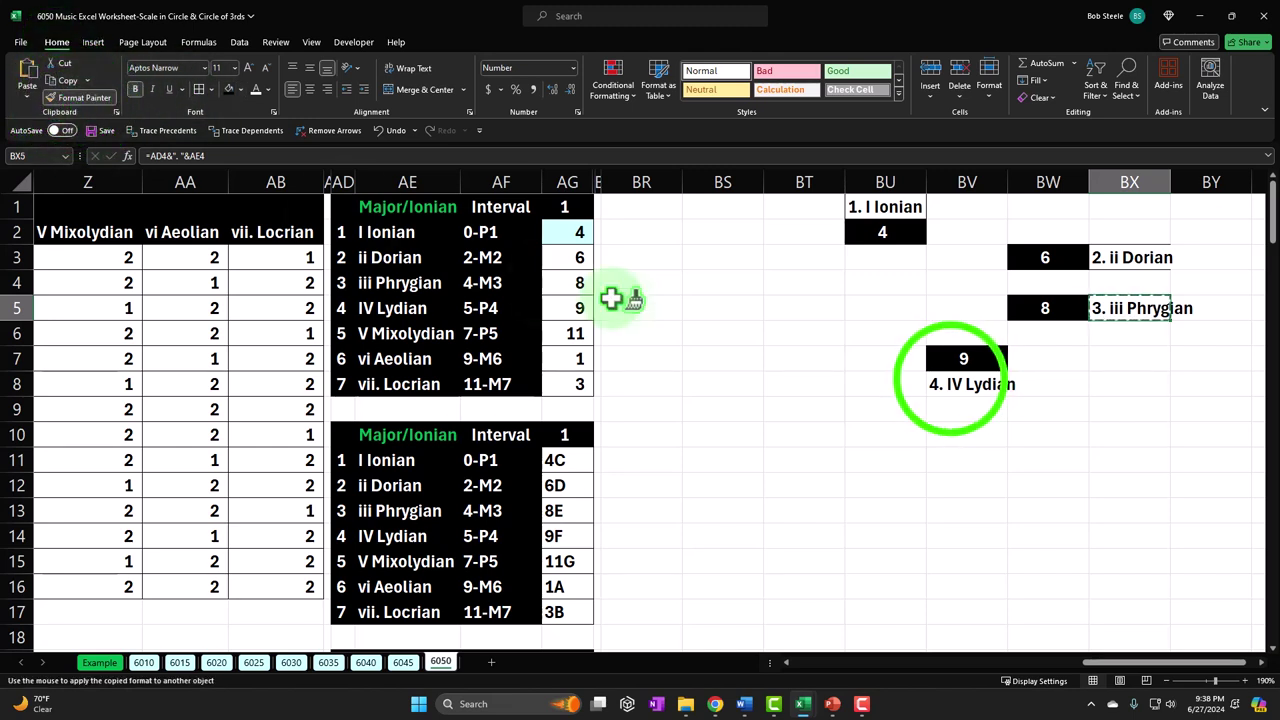
left_click(950, 380)
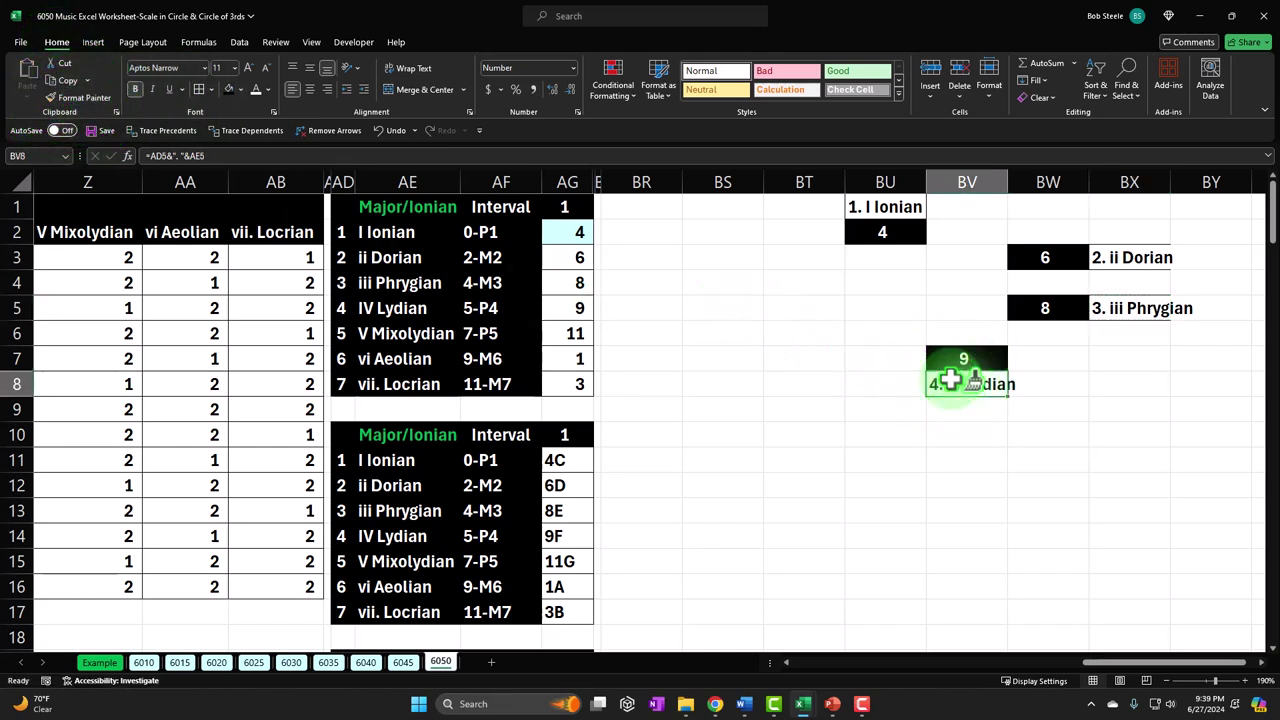
key("Return")
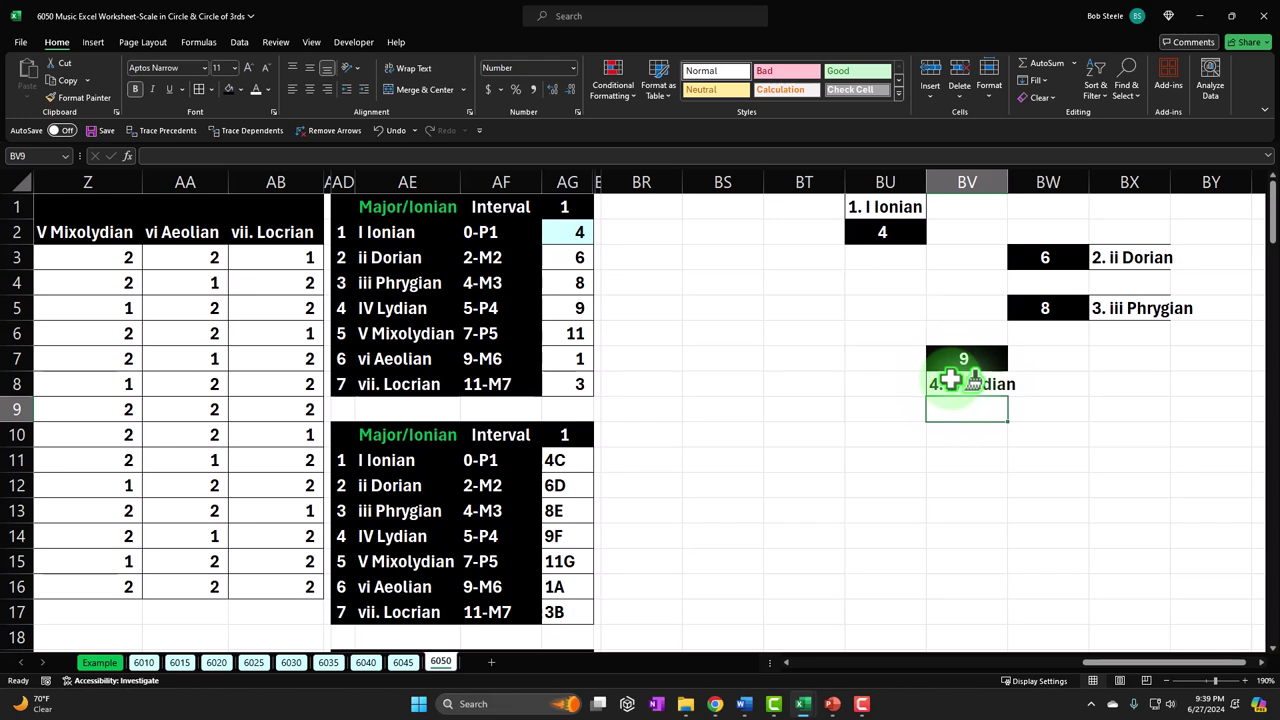
Enter =AG6 in BT7 so it shows the Mixolydian interval 11
key("Left")
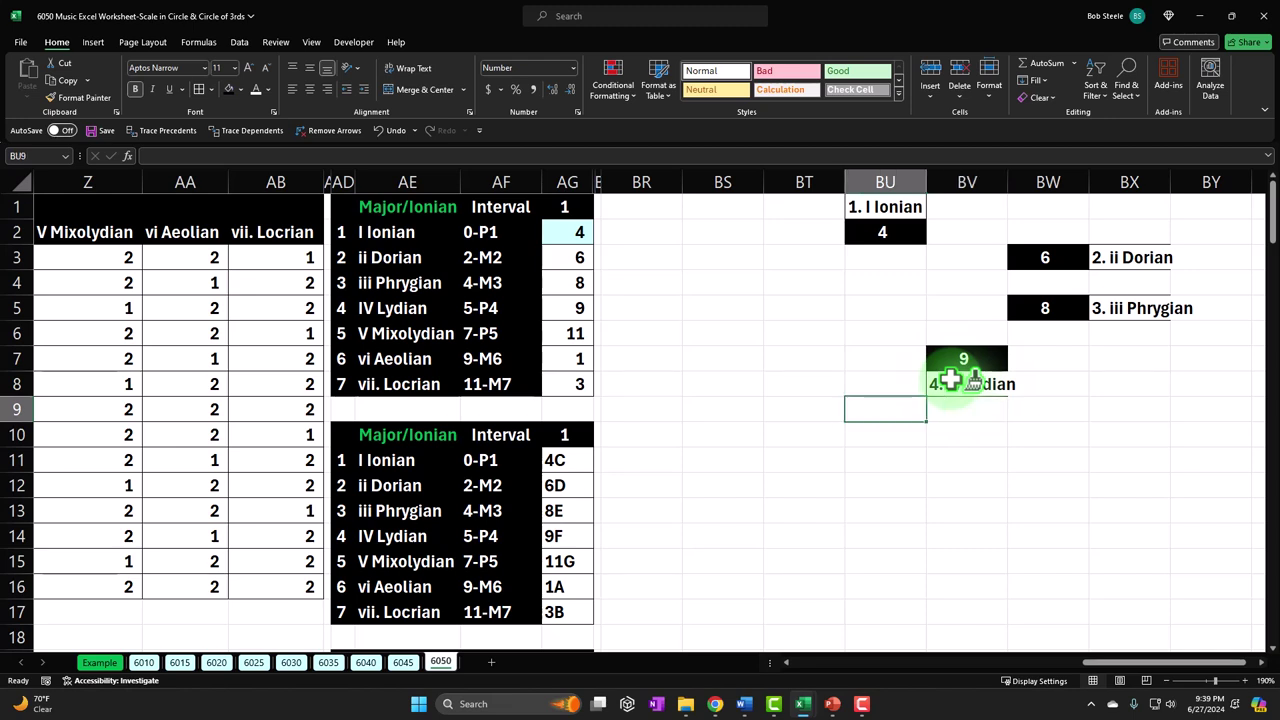
key("Up")
key("Up")
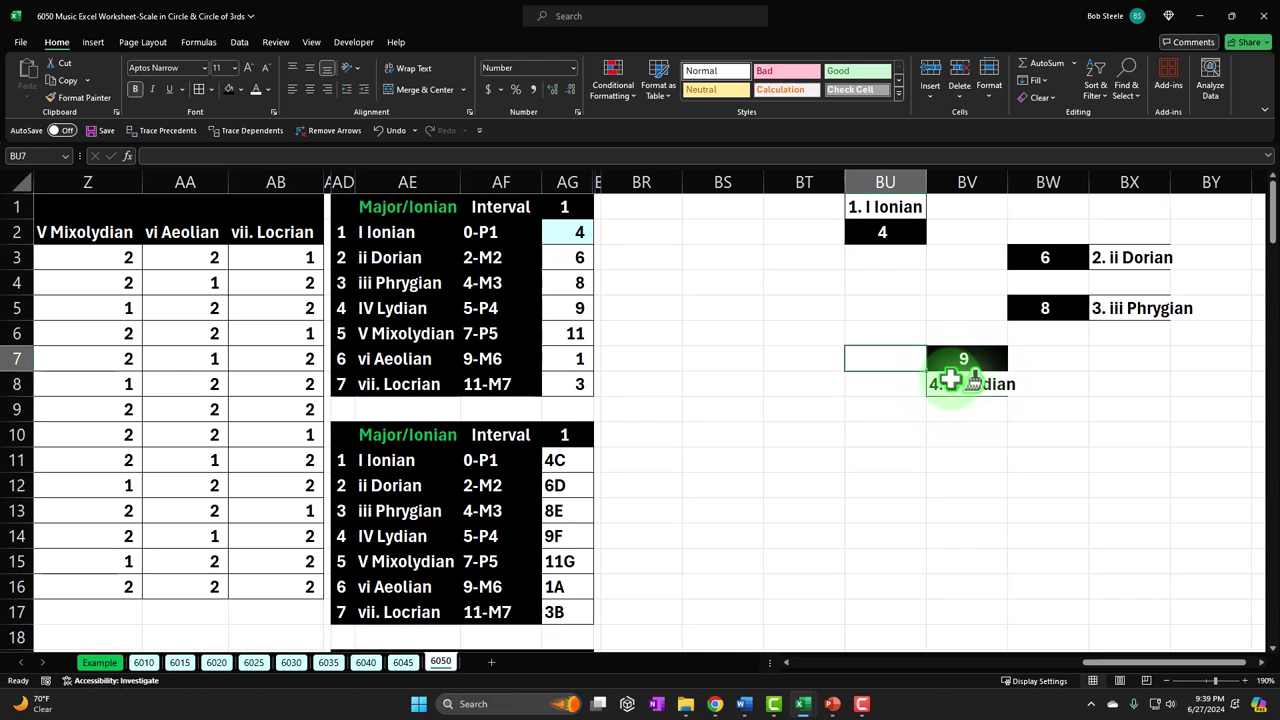
key("Left")
type("=")
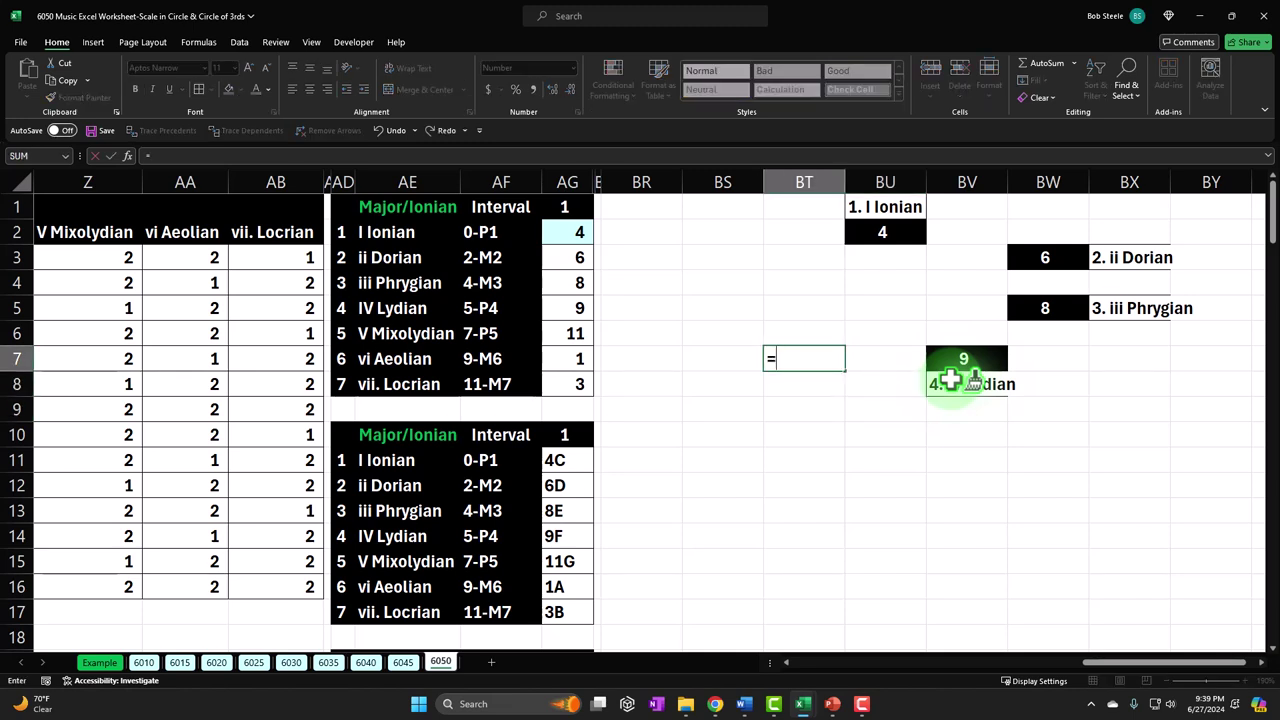
key("Left")
key("Left")
key("Left")
key("Up")
key("Return")
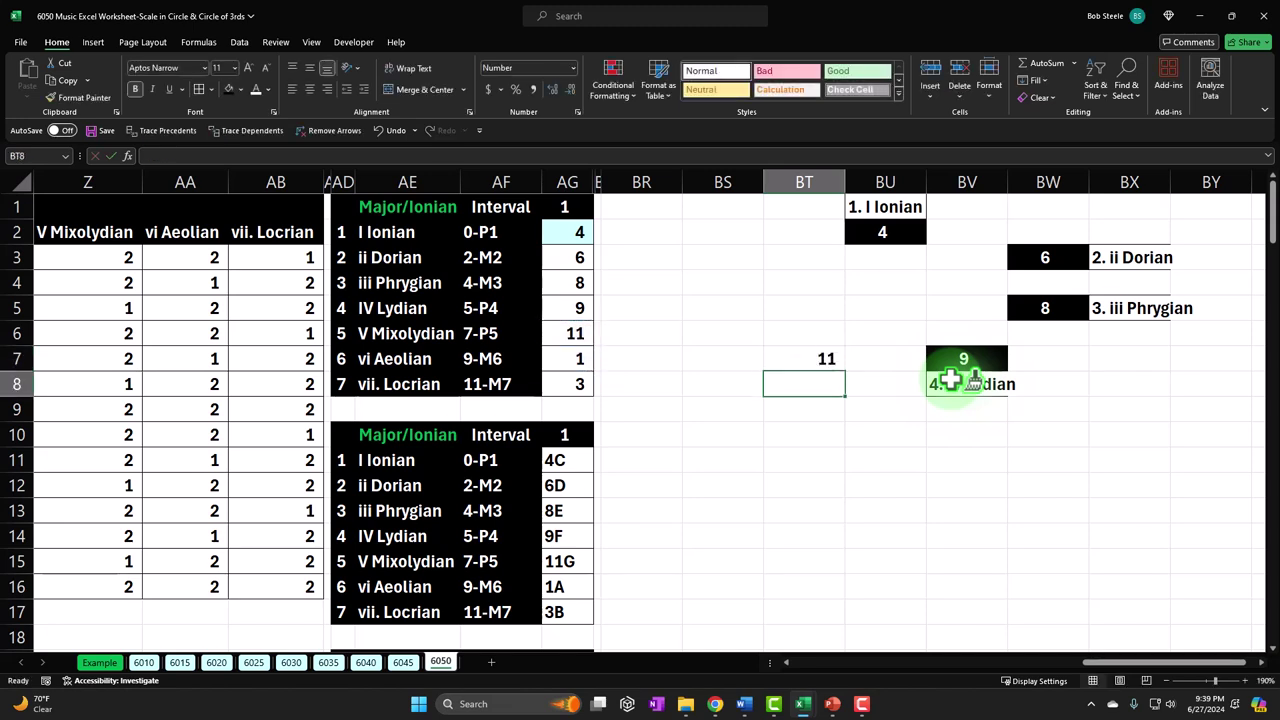
In BT8, link AD6 and AE6 into the label '5. V Mixolydian'
type("=")
key("Left")
key("Left")
key("Left")
key("Left")
key("Left")
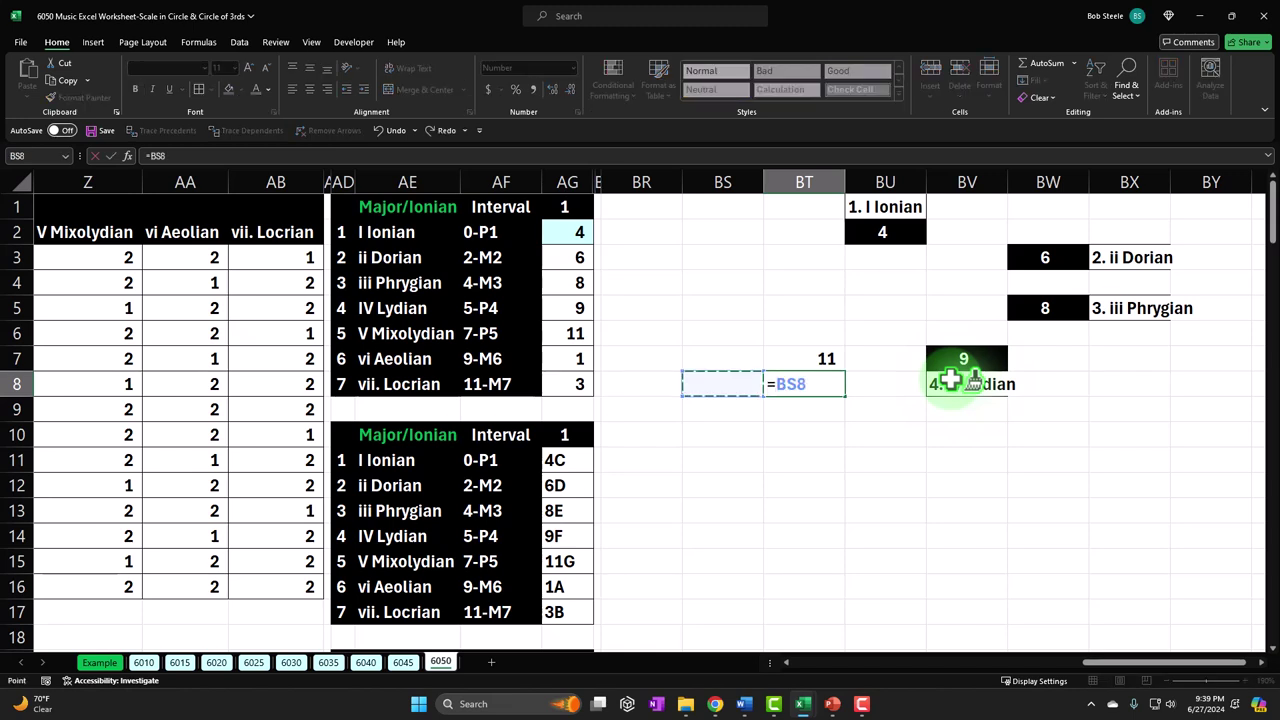
key("Up")
key("Up")
key("Left")
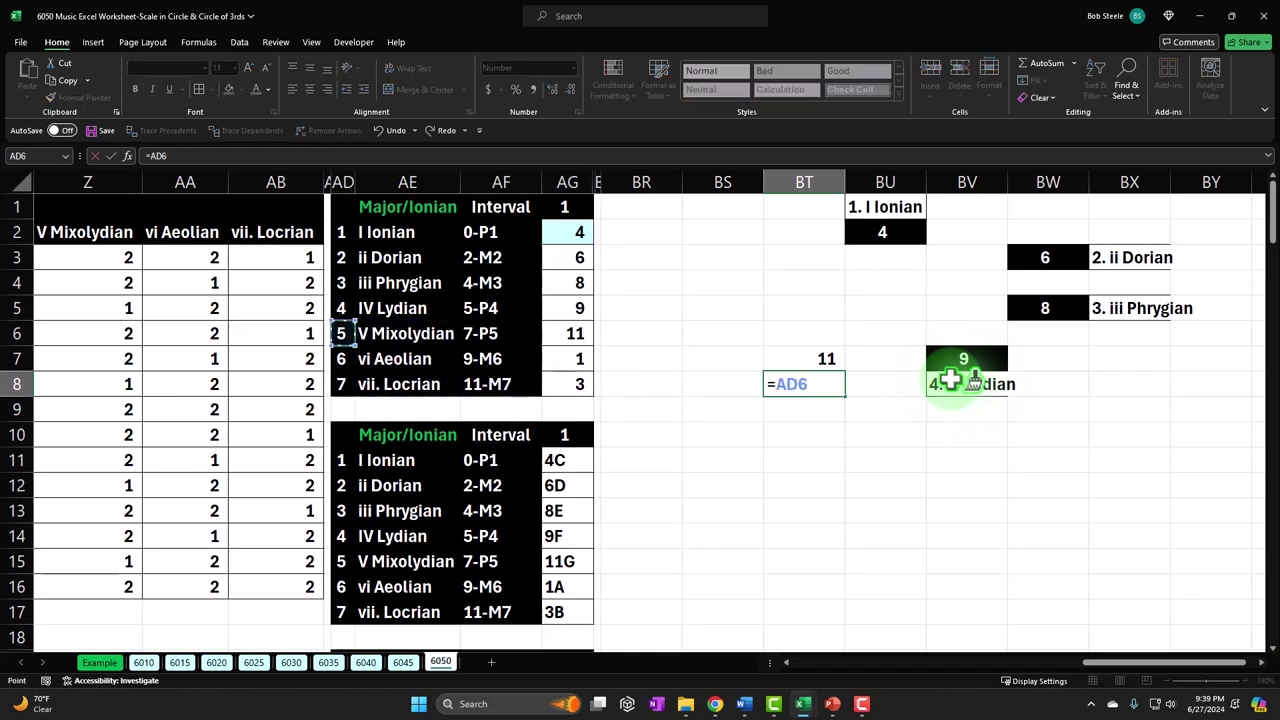
type("&")
key("Left")
key("Left")
key("Left")
key("Left")
key("Left")
key("Left")
key("Up")
key("Up")
key("Return")
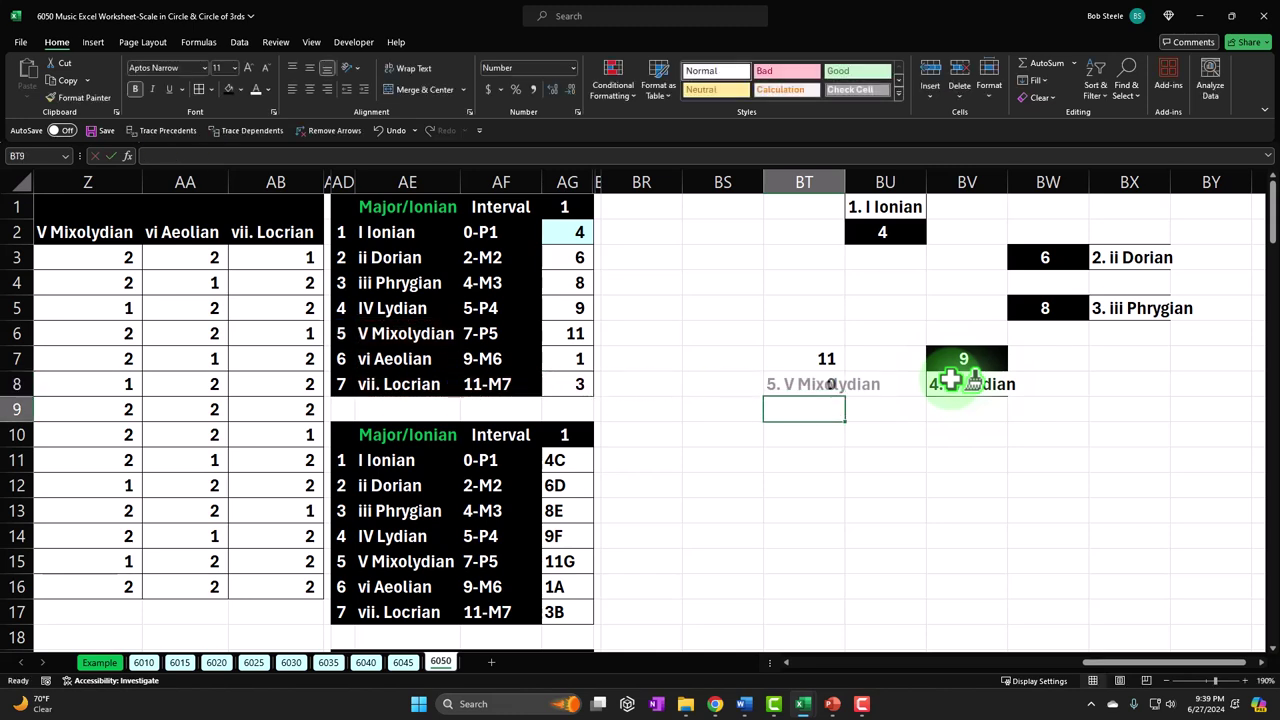
Copy the Lydian BV7:BV8 formatting onto BT7:BT8 with Format Painter
left_click_drag(963, 358, 970, 376)
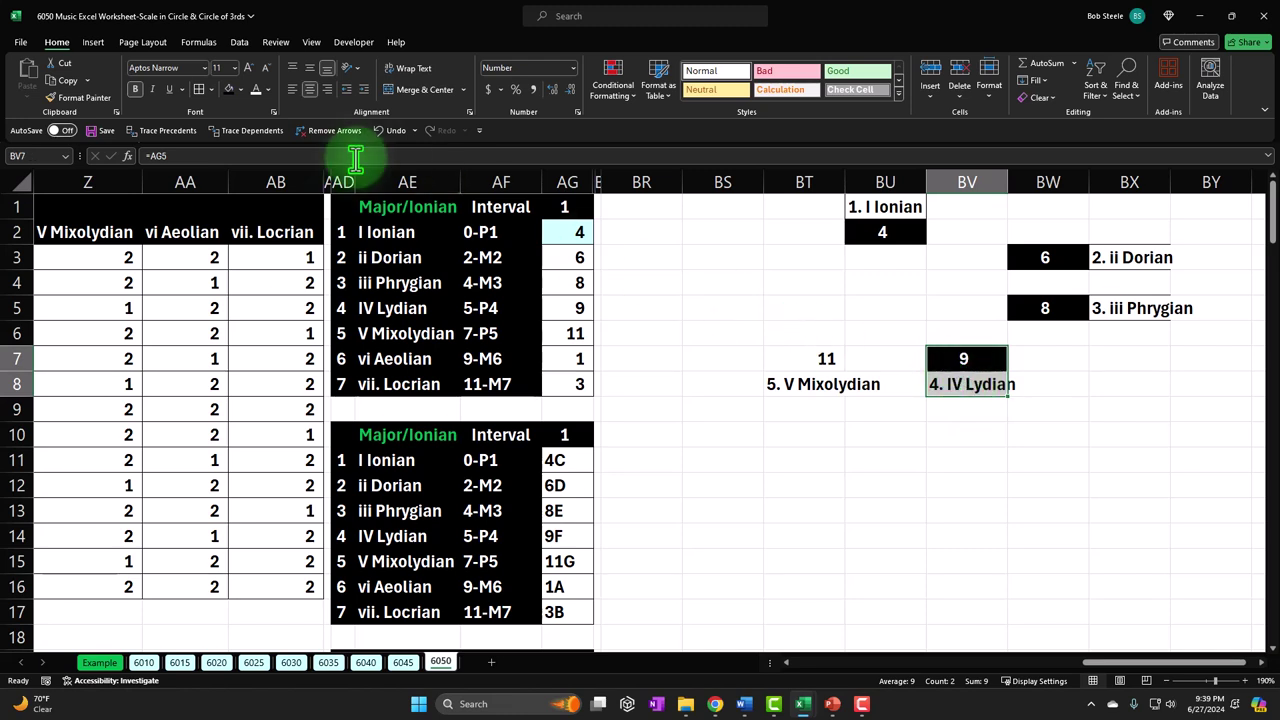
left_click(84, 100)
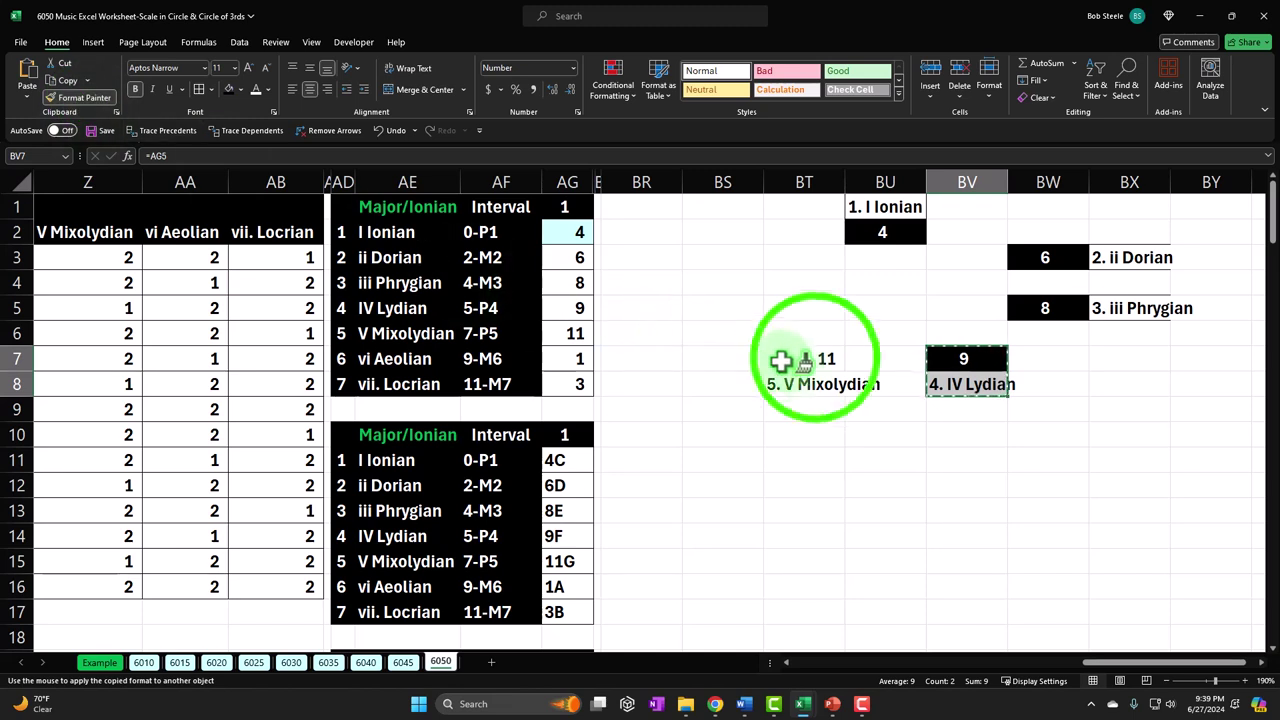
left_click(815, 358)
left_click(800, 434)
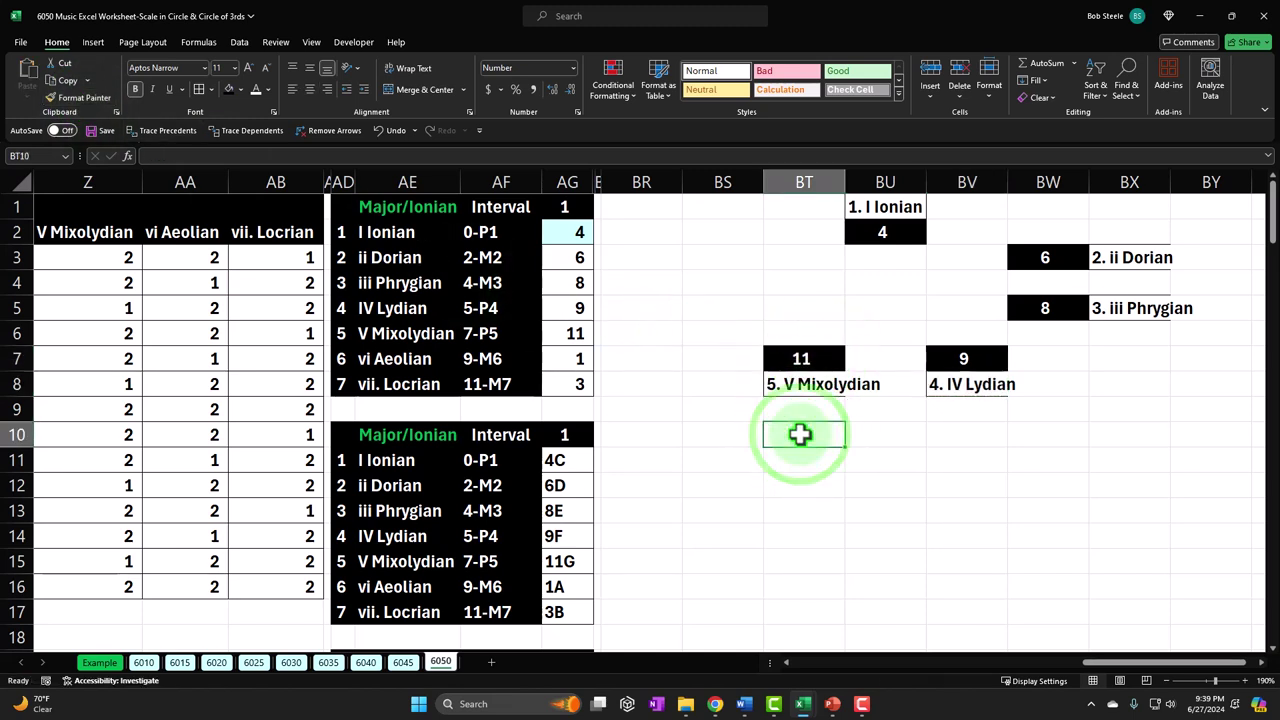
left_click(794, 312)
Enter =AG7 in BS5 so it shows the Aeolian interval 1
key("Left")
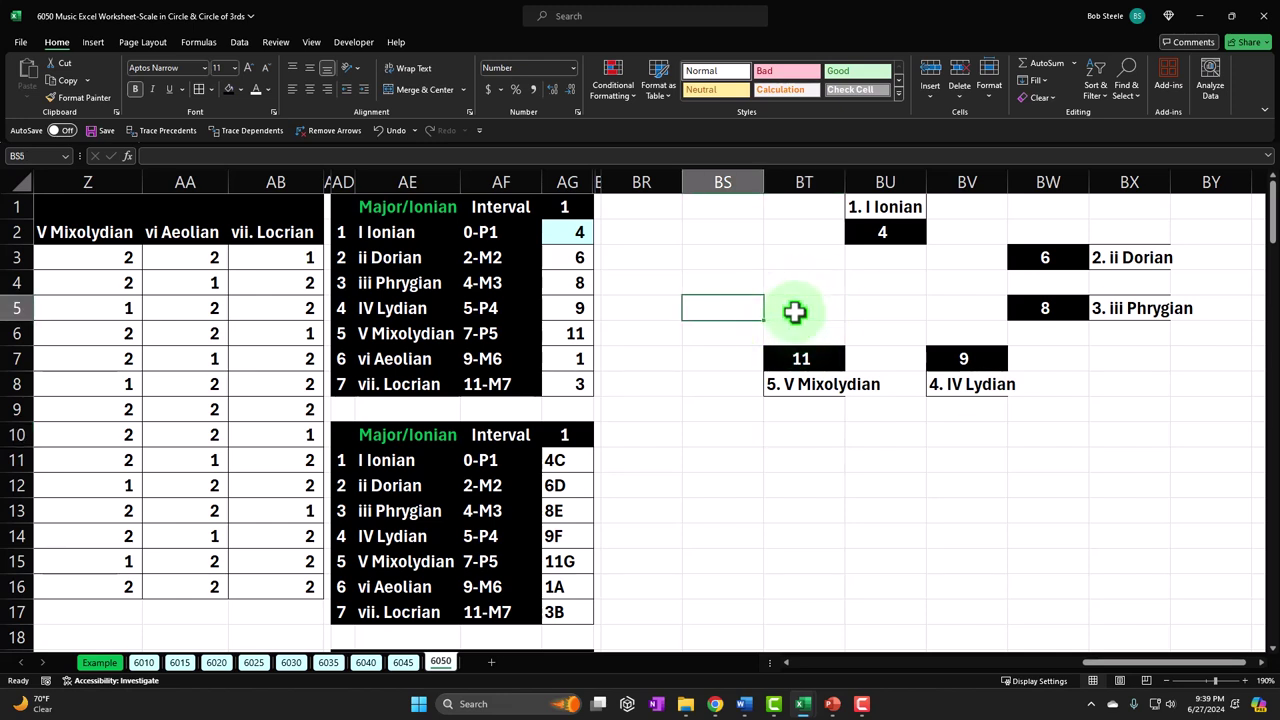
type("=")
key("Left")
key("Left")
key("Left")
key("Down")
key("Down")
key("Return")
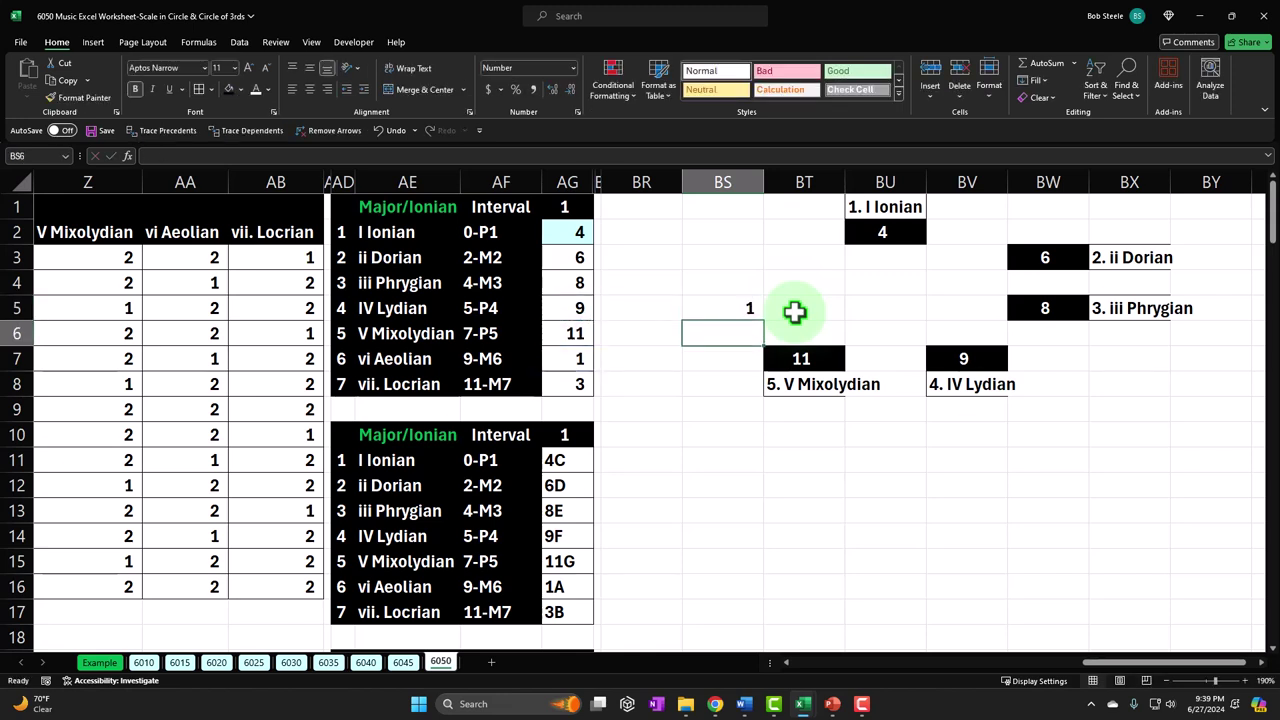
In BR5, enter =AD7&". "&AE7 to show '6. vi Aeolian'
key("Up")
key("Left")
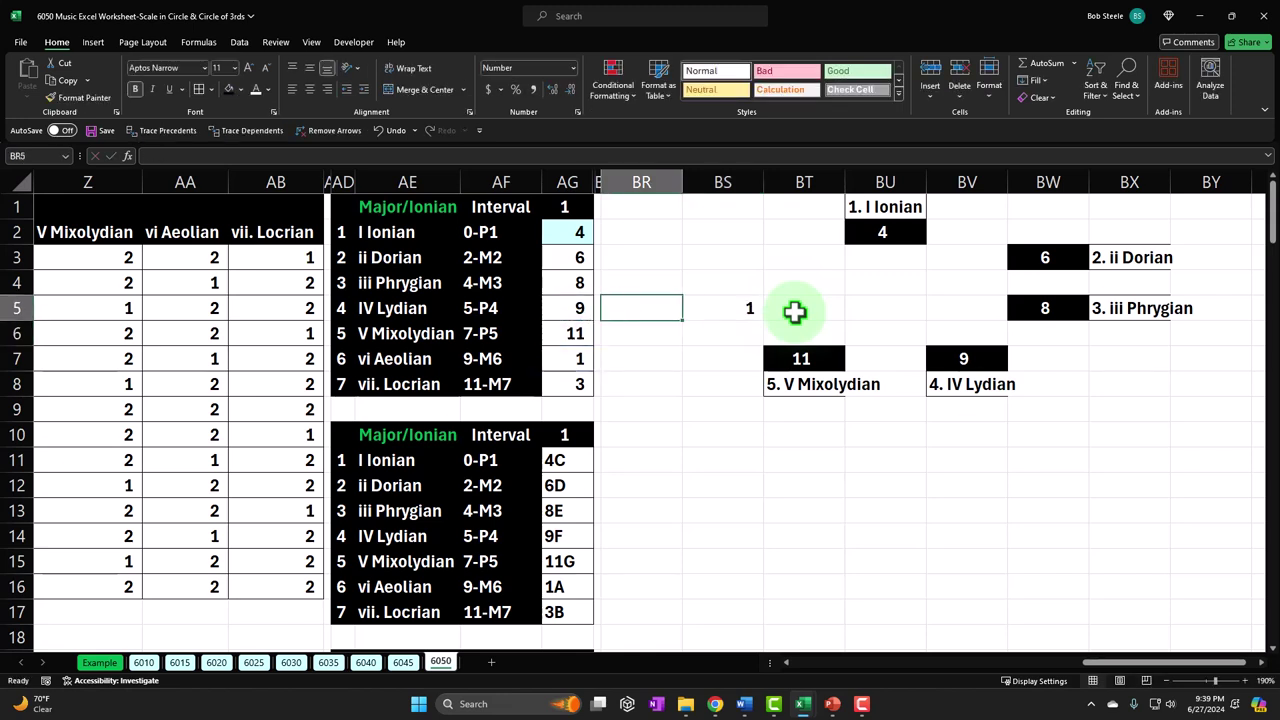
type("=")
key("Left")
key("Left")
key("Left")
key("Left")
key("Left")
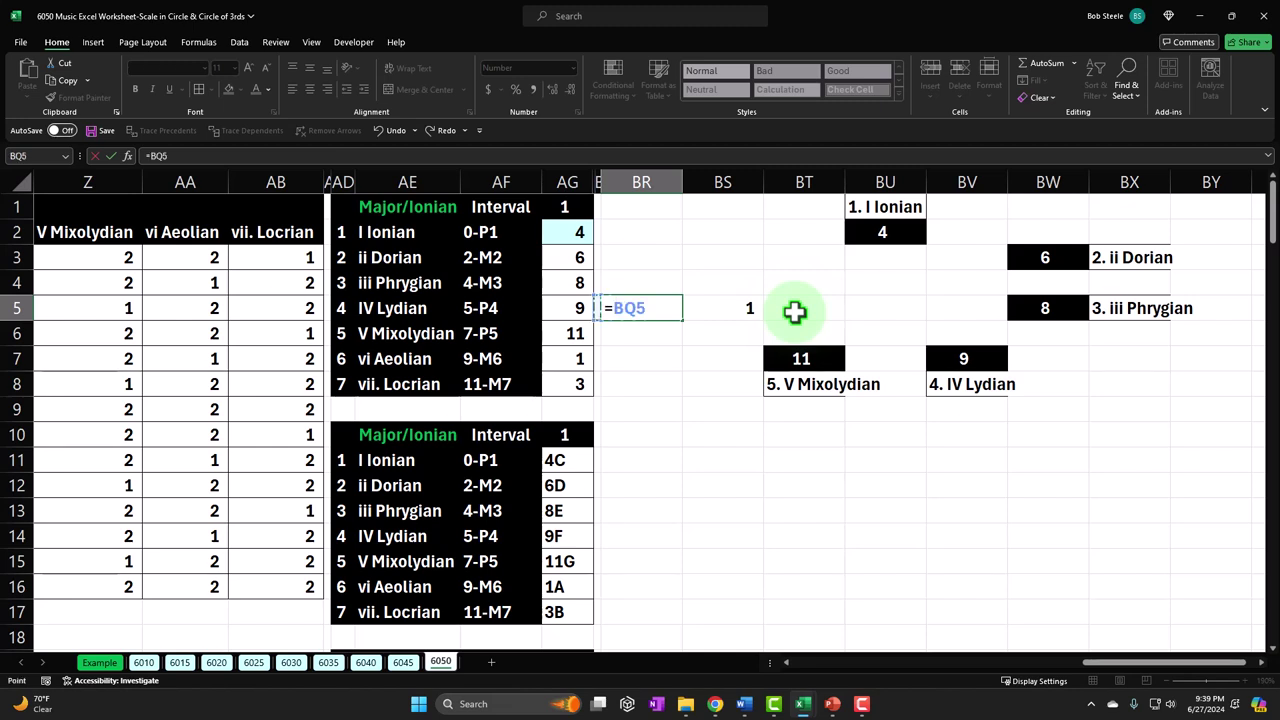
key("Down")
key("Down")
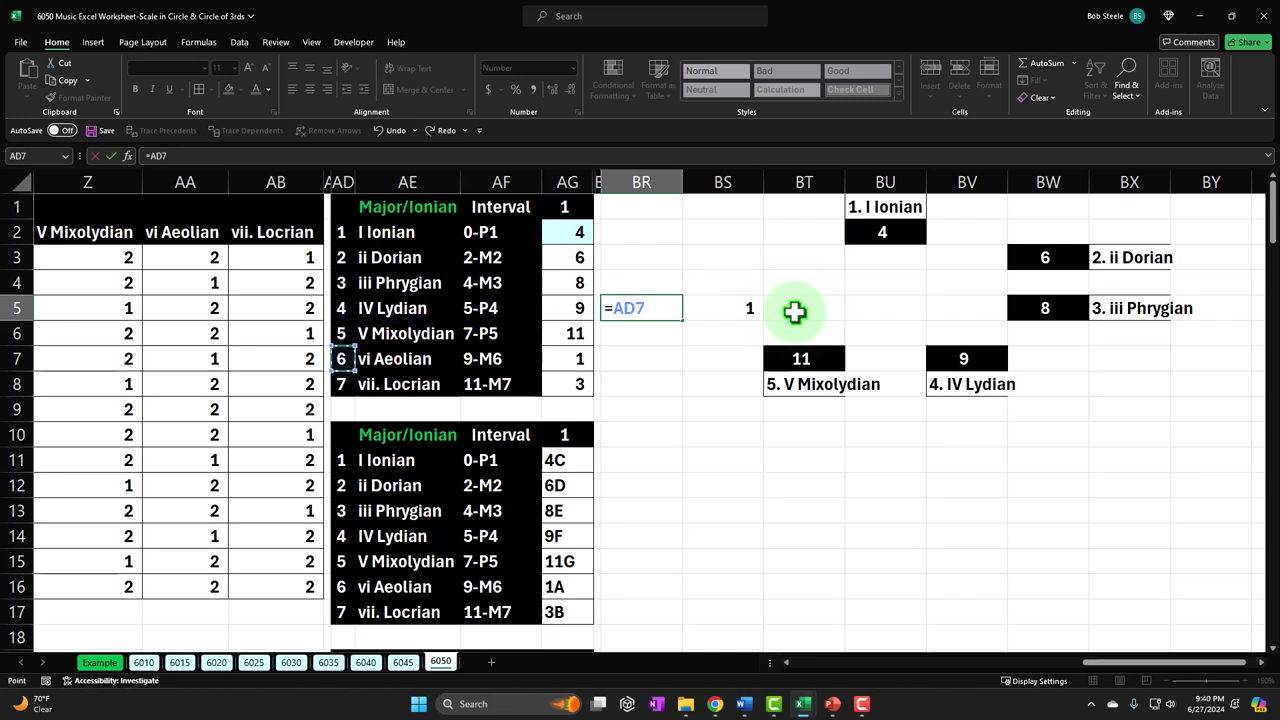
type("&\". \"&")
key("Left")
key("Left")
key("Left")
key("Left")
key("Down")
key("Down")
key("Return")
Format-paint the black fill from BW5 onto BS5 and the bordered label style from BT8 onto BR5
left_click(1045, 308)
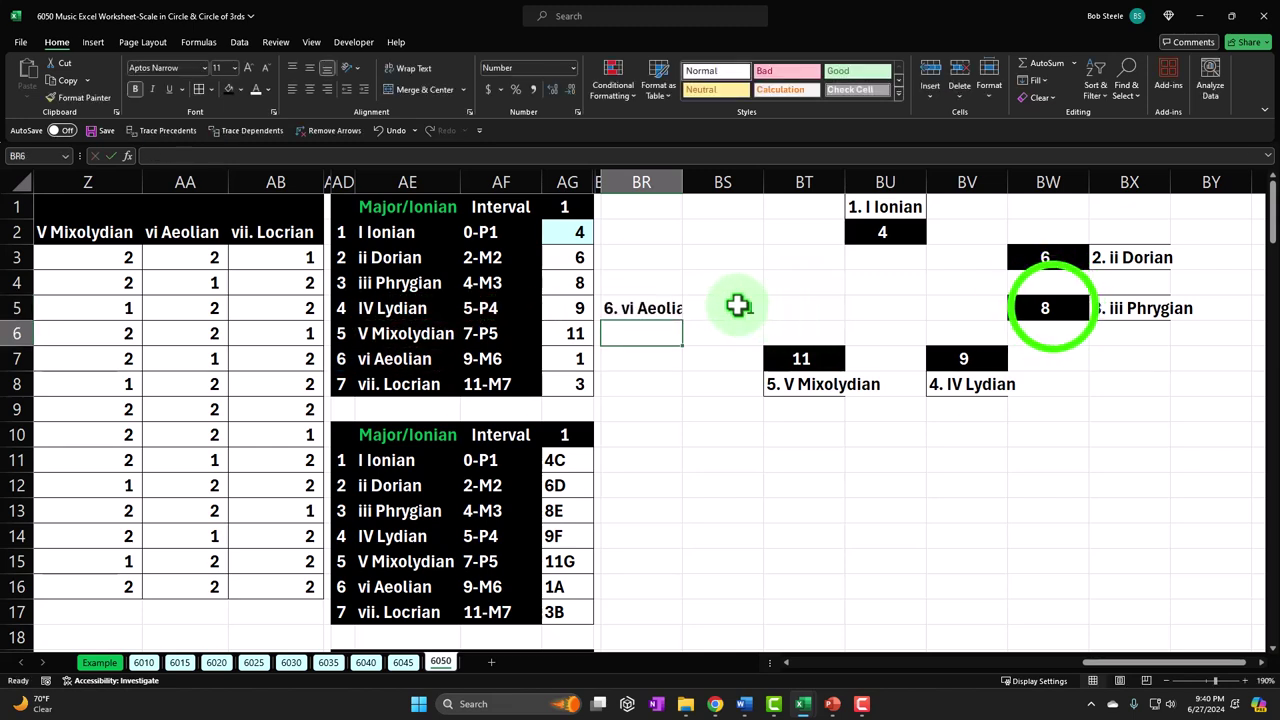
left_click(84, 97)
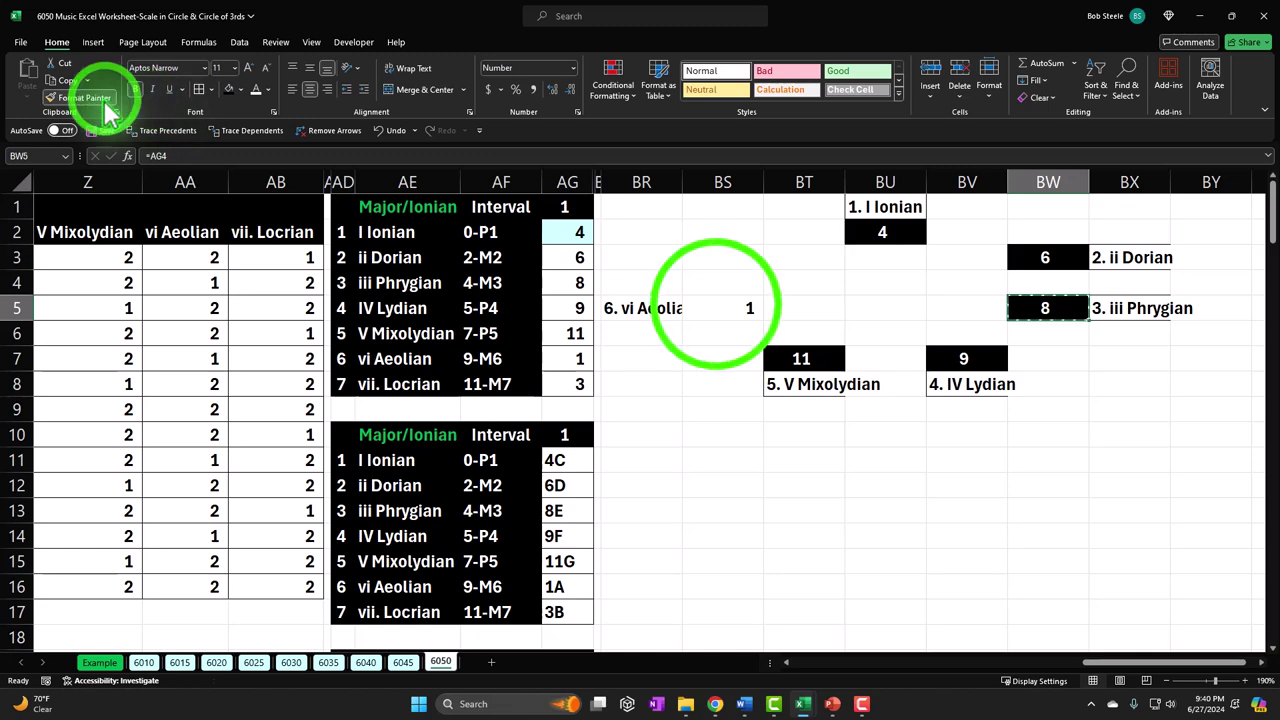
left_click(716, 306)
left_click(812, 380)
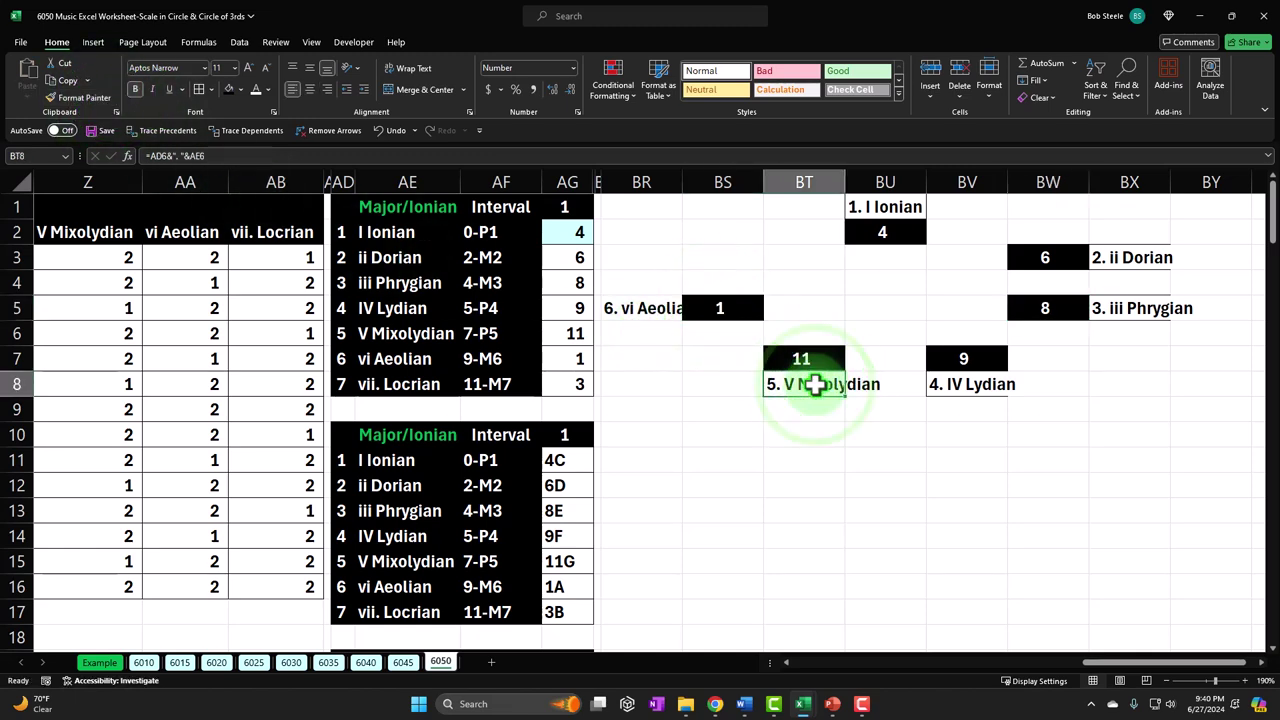
left_click(84, 97)
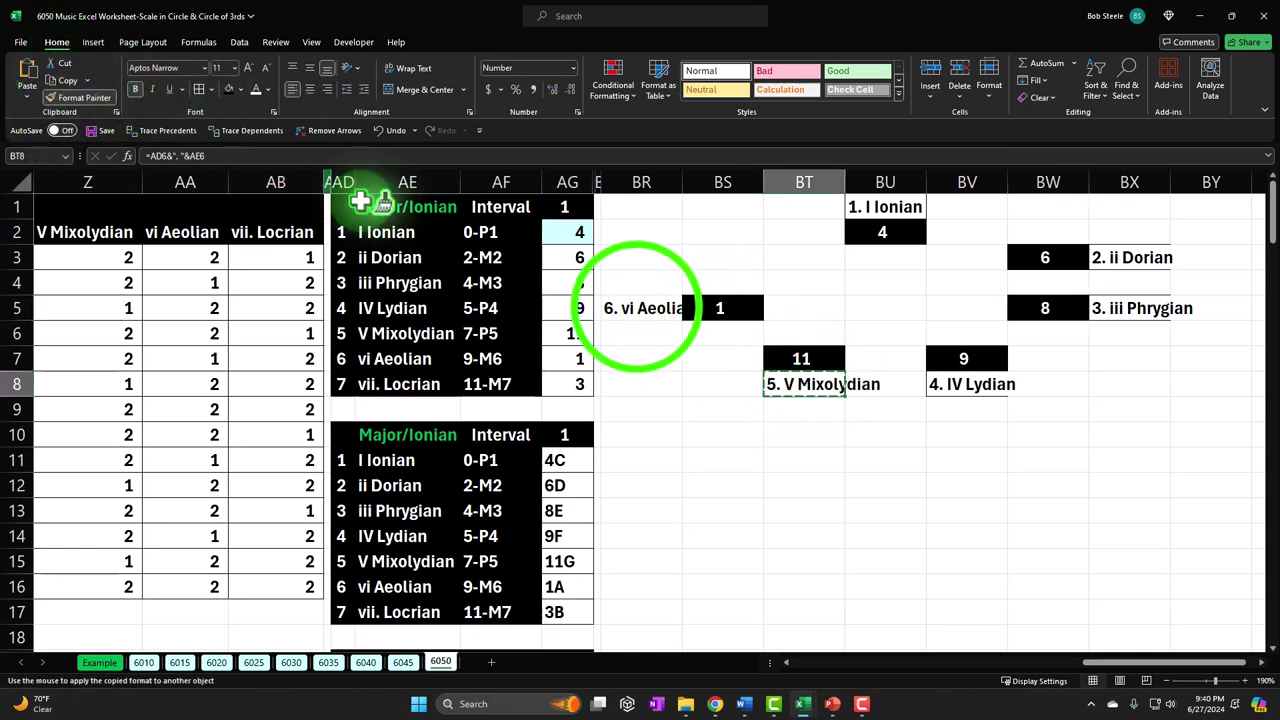
left_click(637, 308)
left_click(710, 257)
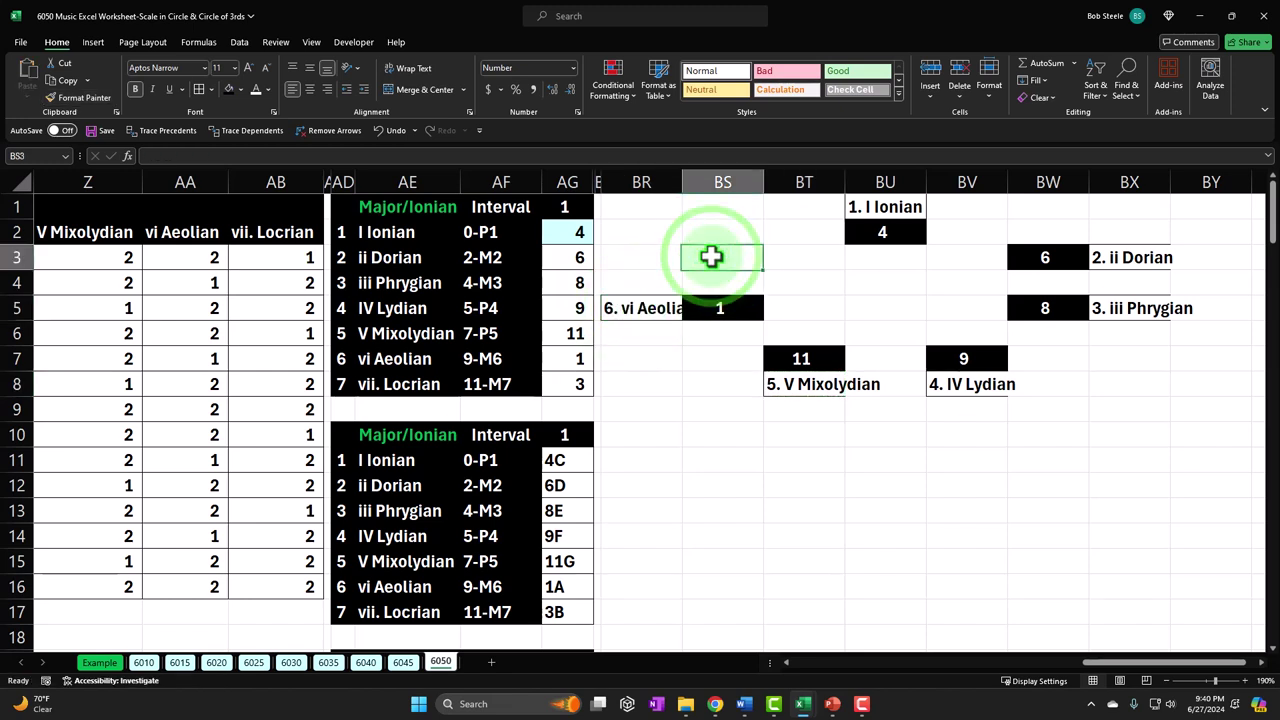
Enter =AG8 in BS3 so it shows the Locrian interval 3
type("=")
key("Left")
key("Left")
key("Down")
key("Down")
key("Down")
key("Down")
key("Down")
key("Down")
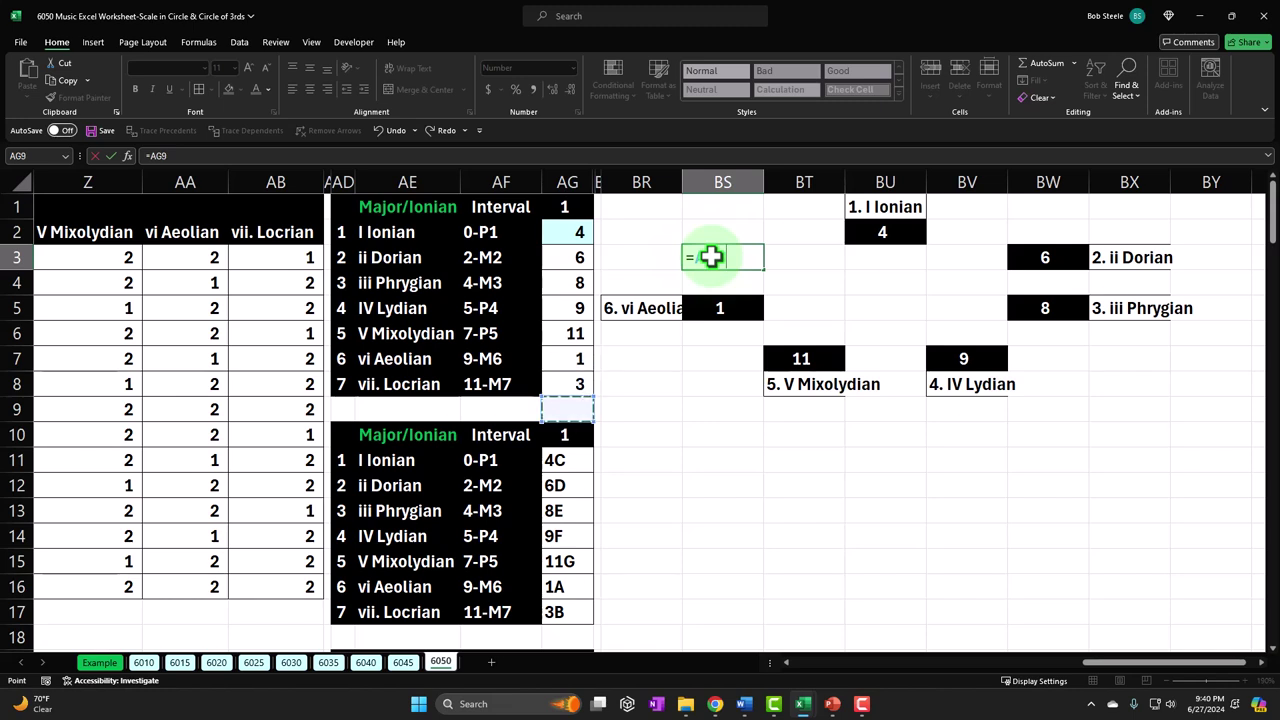
key("Up")
key("Return")
In BR3, link AD8 and AE8 into the label '7. vii. Locrian'
key("Up")
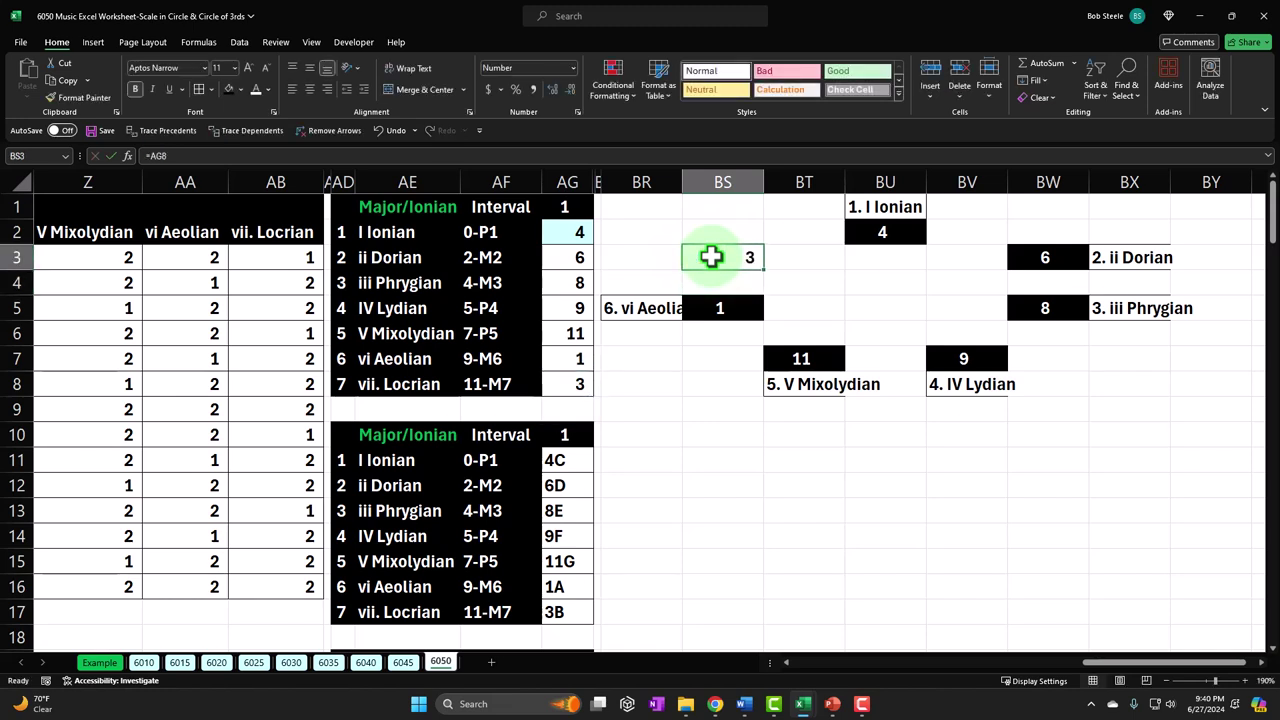
key("Left")
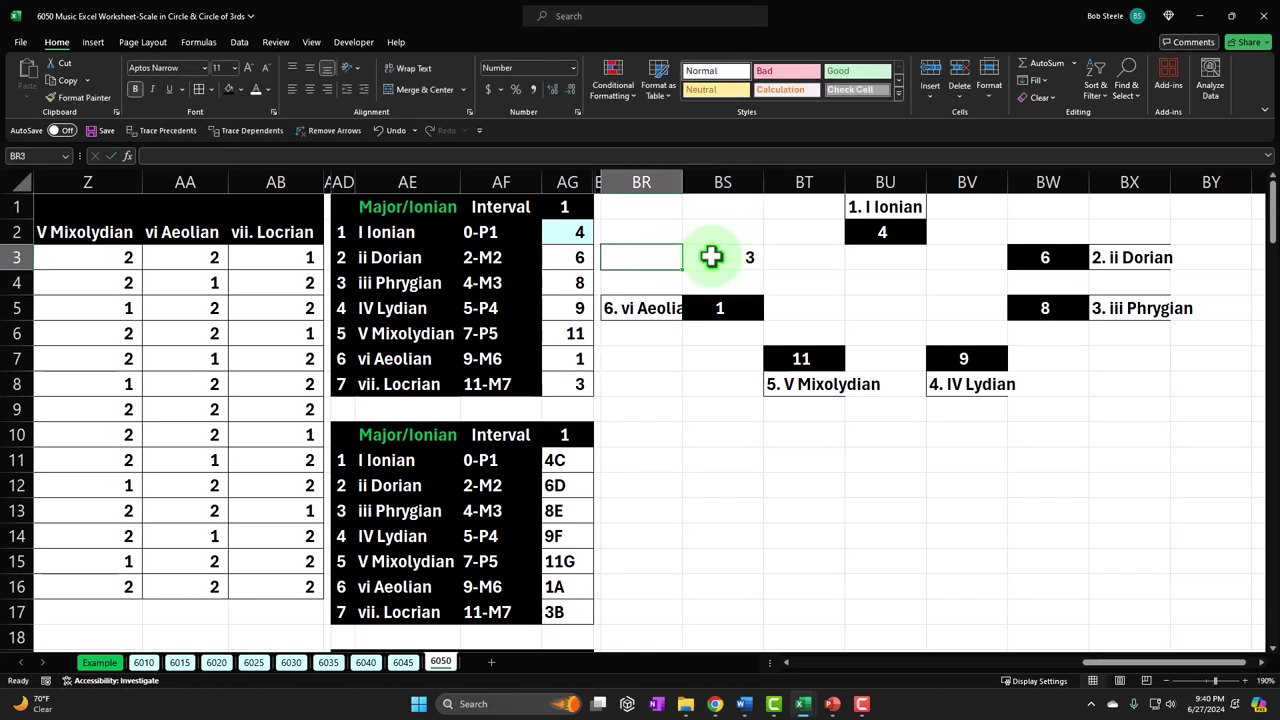
type("=")
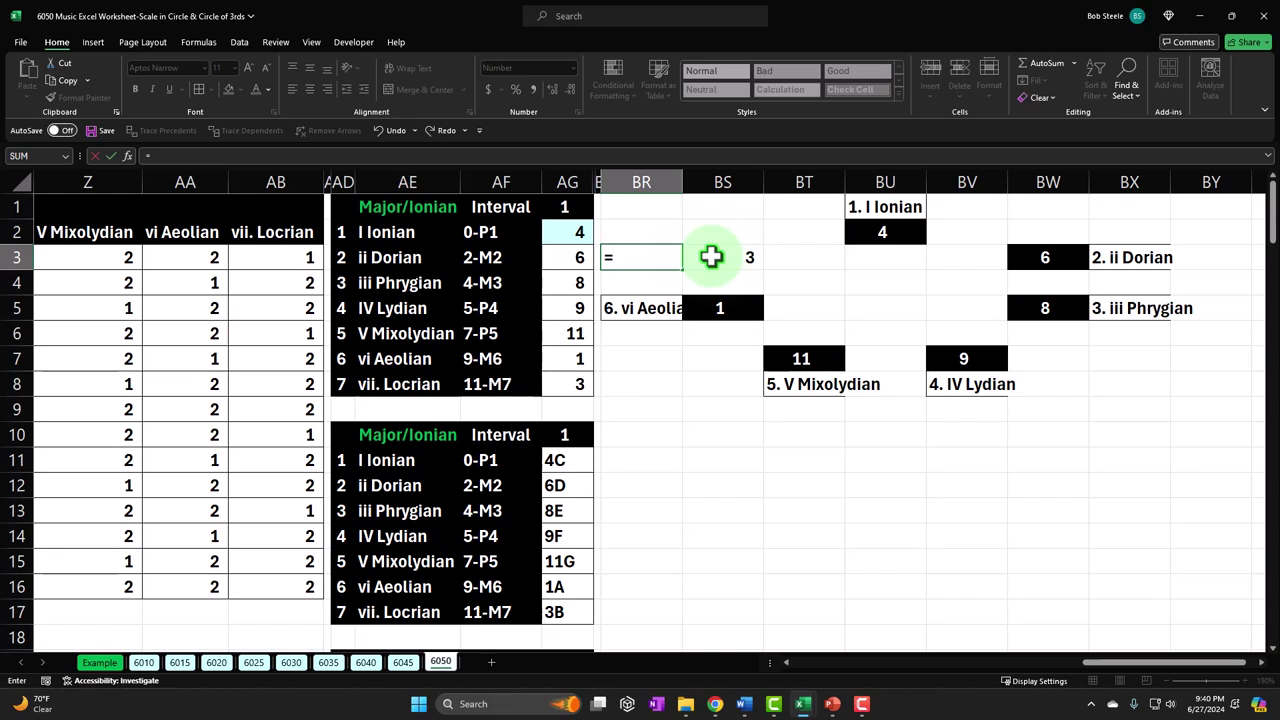
key("Left")
key("Left")
key("Left")
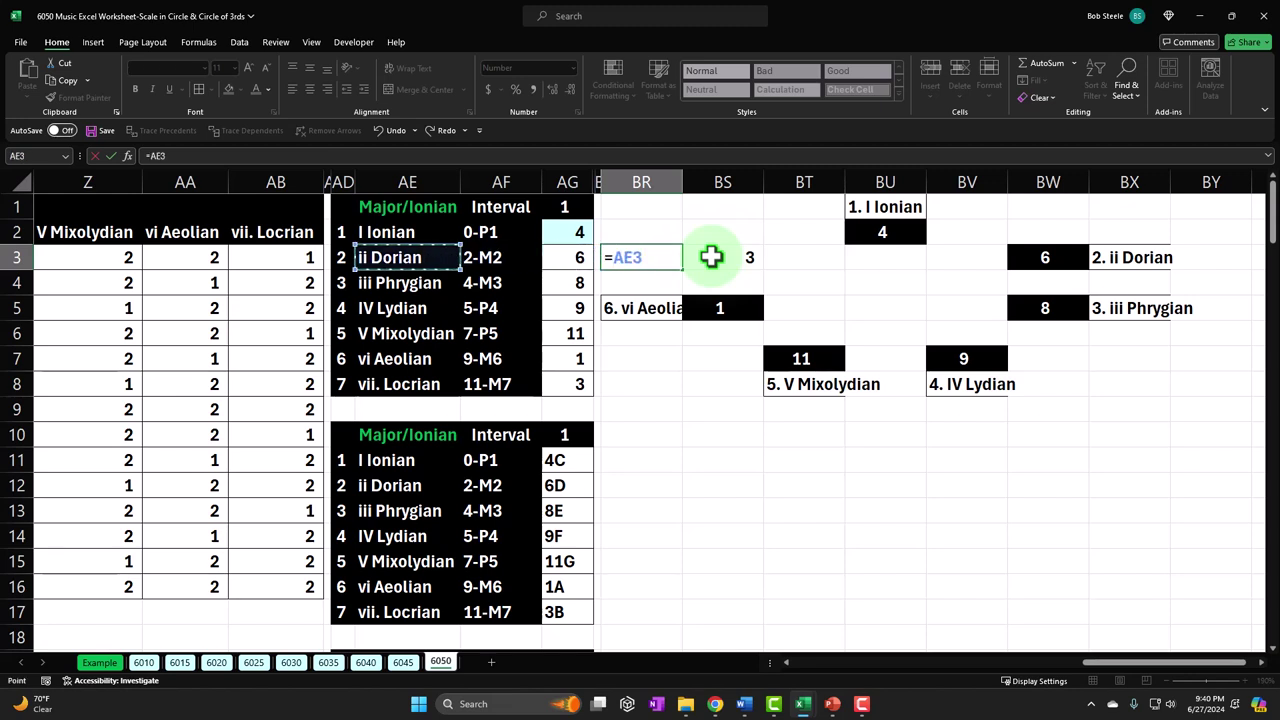
key("Down")
key("Down")
key("Down")
key("Down")
key("Down")
key("Left")
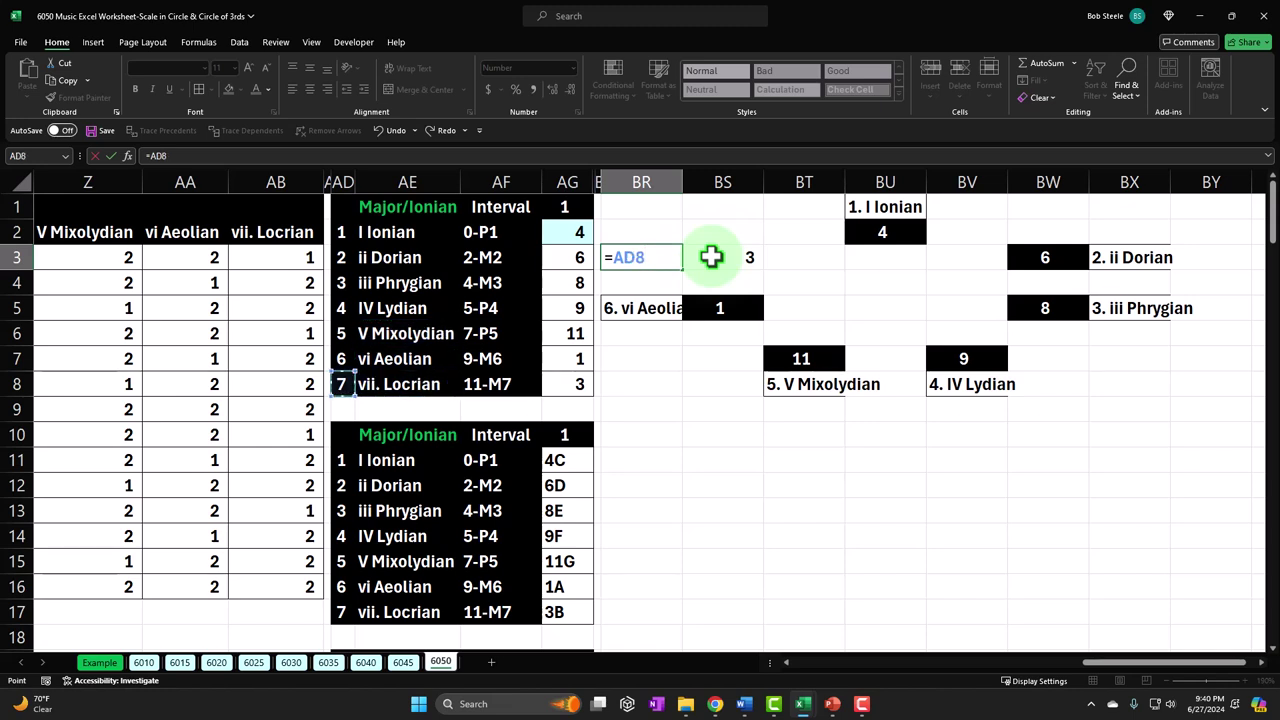
type("&")
key("Down")
key("Down")
key("Down")
key("Left")
key("Left")
key("Left")
key("Left")
key("Down")
key("Down")
key("ctrl+Return")
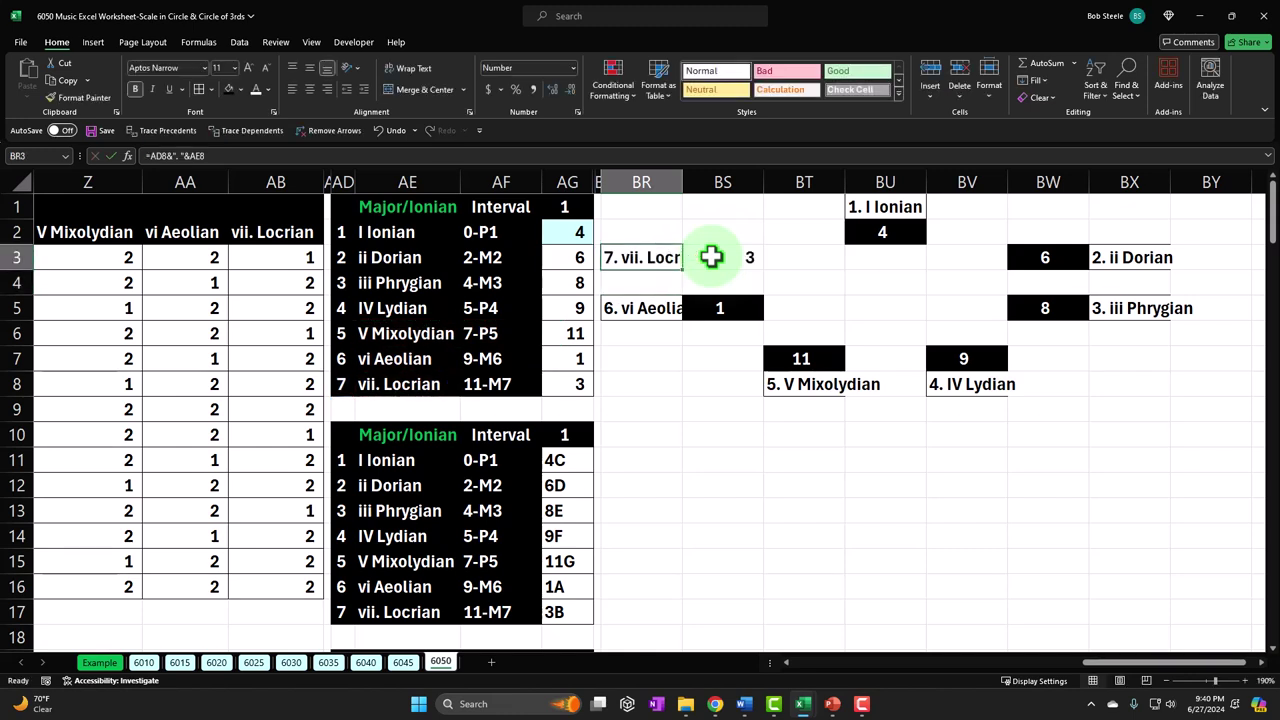
Copy the Aeolian pair's formatting onto the Locrian label and value with Format Painter
left_click_drag(654, 308, 706, 309)
left_click(62, 97)
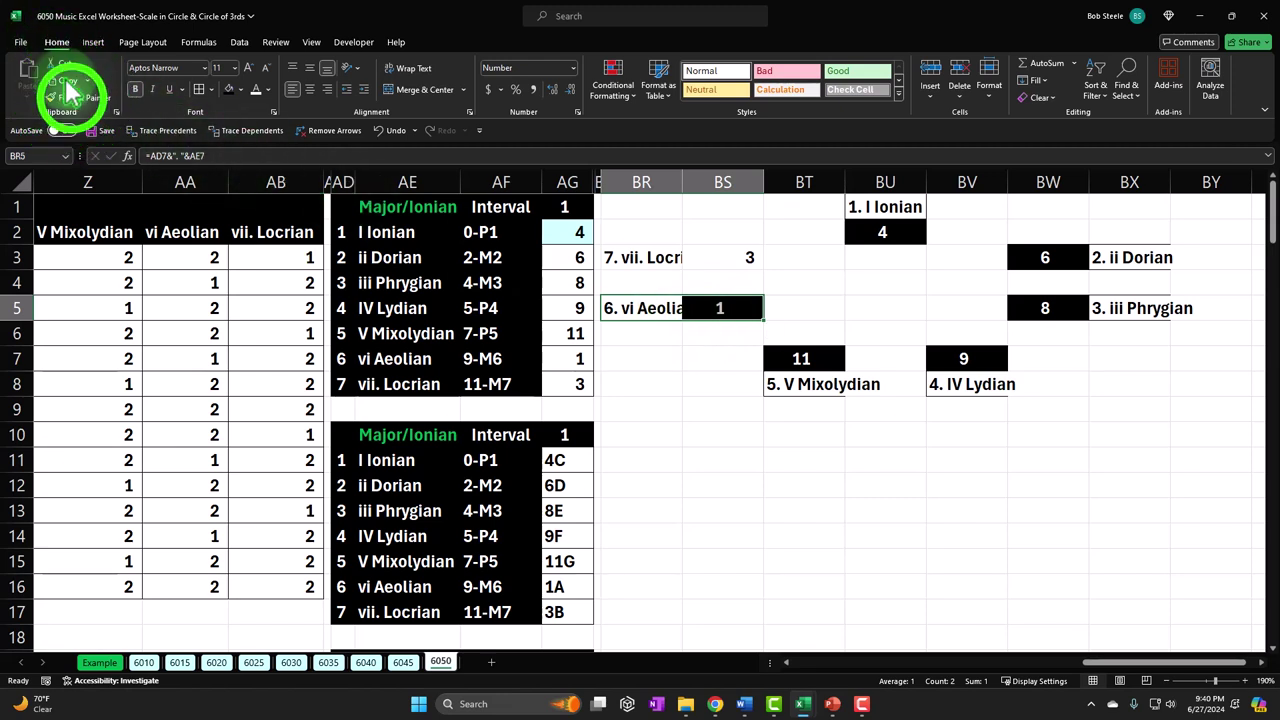
left_click(650, 257)
left_click(737, 400)
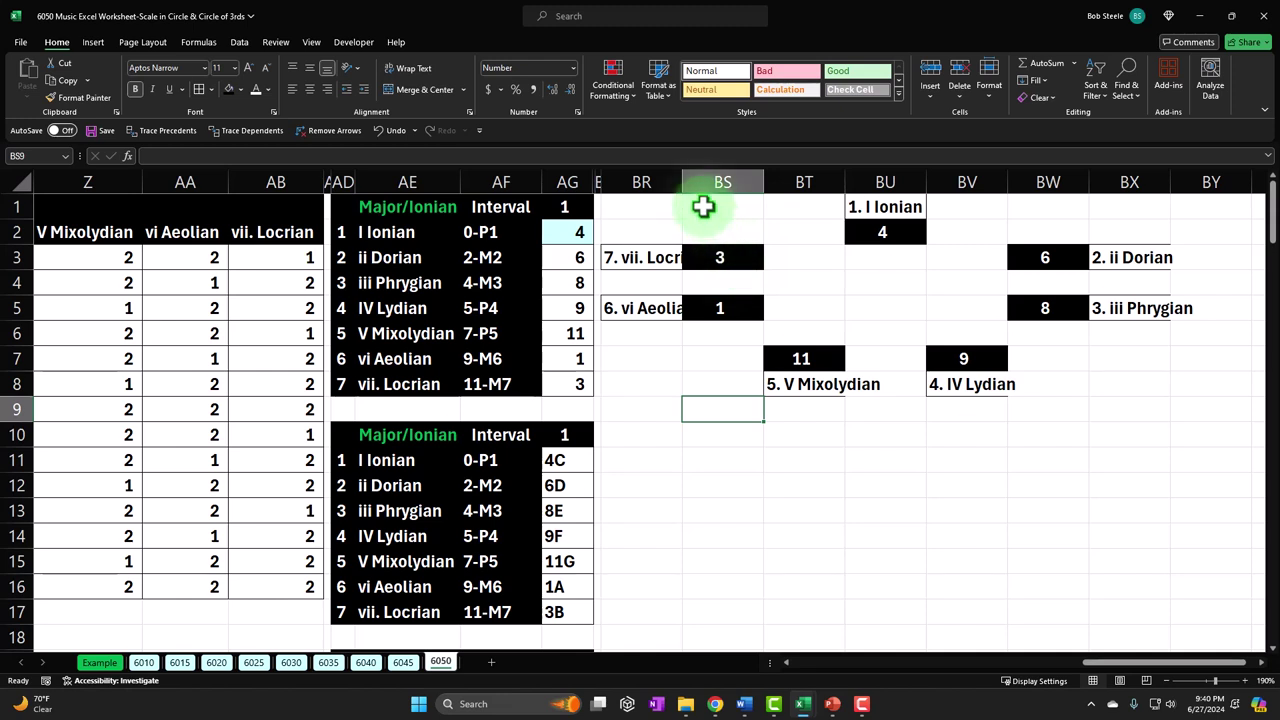
AutoFit columns BR:BX to their contents, then select the finished circle BR1:BX8
left_click_drag(651, 180, 1097, 194)
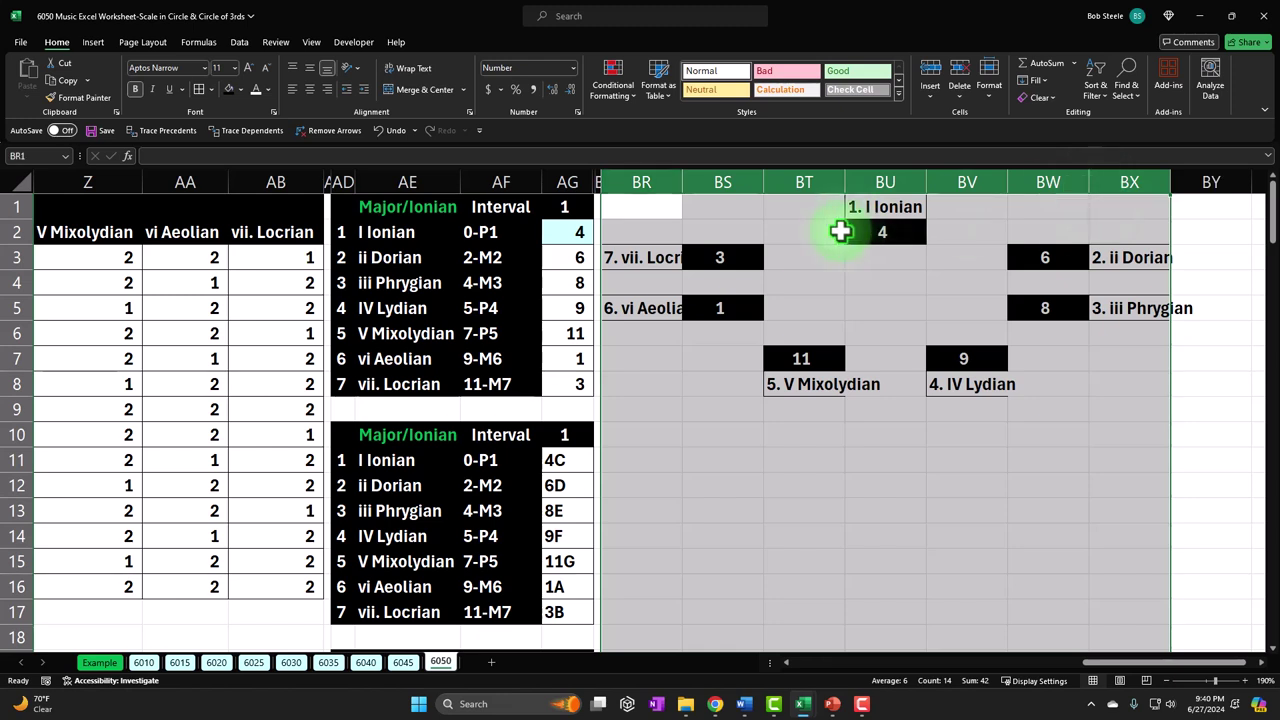
double_click(683, 178)
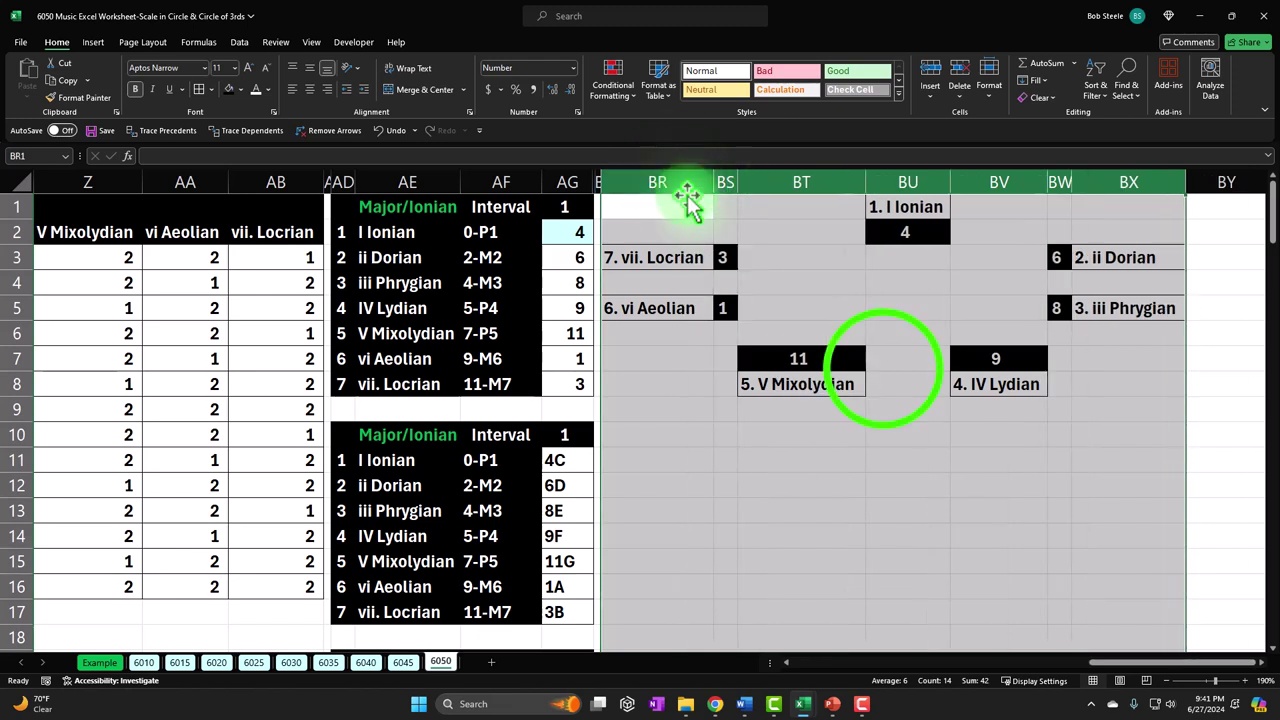
left_click(895, 362)
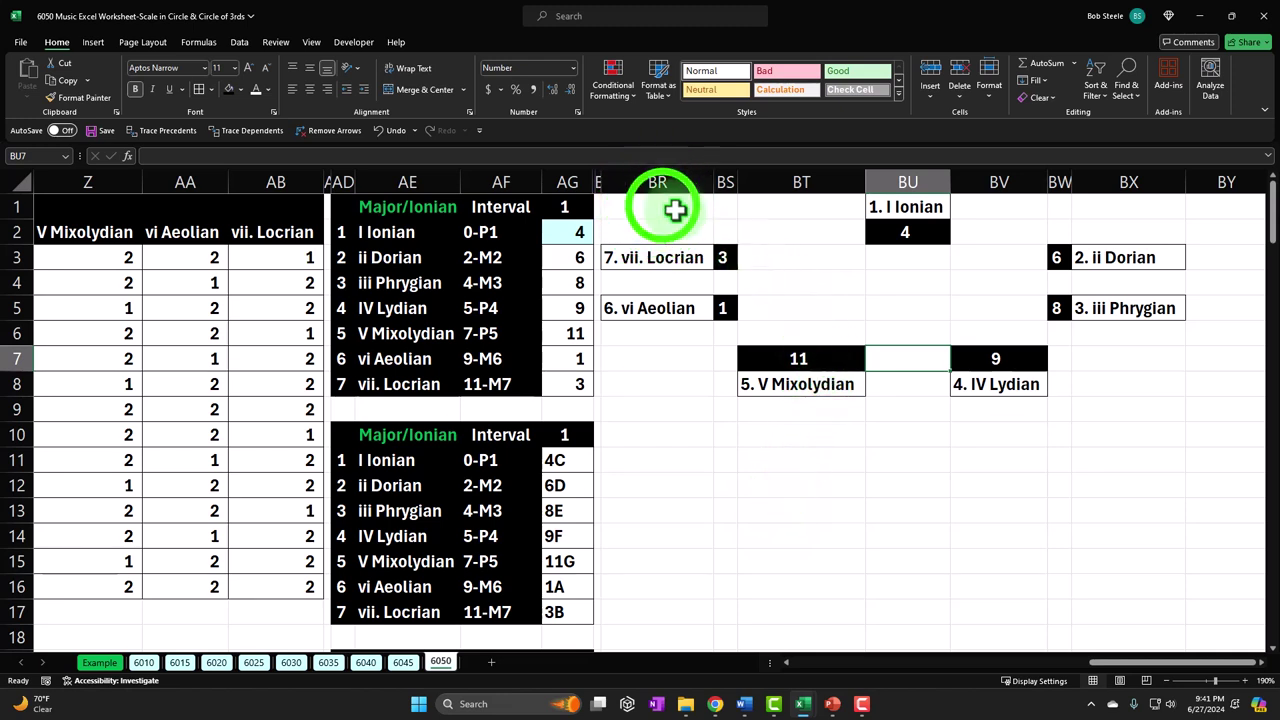
mouse_move(663, 206)
left_mouse_down()
mouse_move(1025, 332)
mouse_move(1090, 387)
left_mouse_up()
Copy the circle BR1:BX8, paste it at BR10, and check the top key-cell formula
key("ctrl+c")
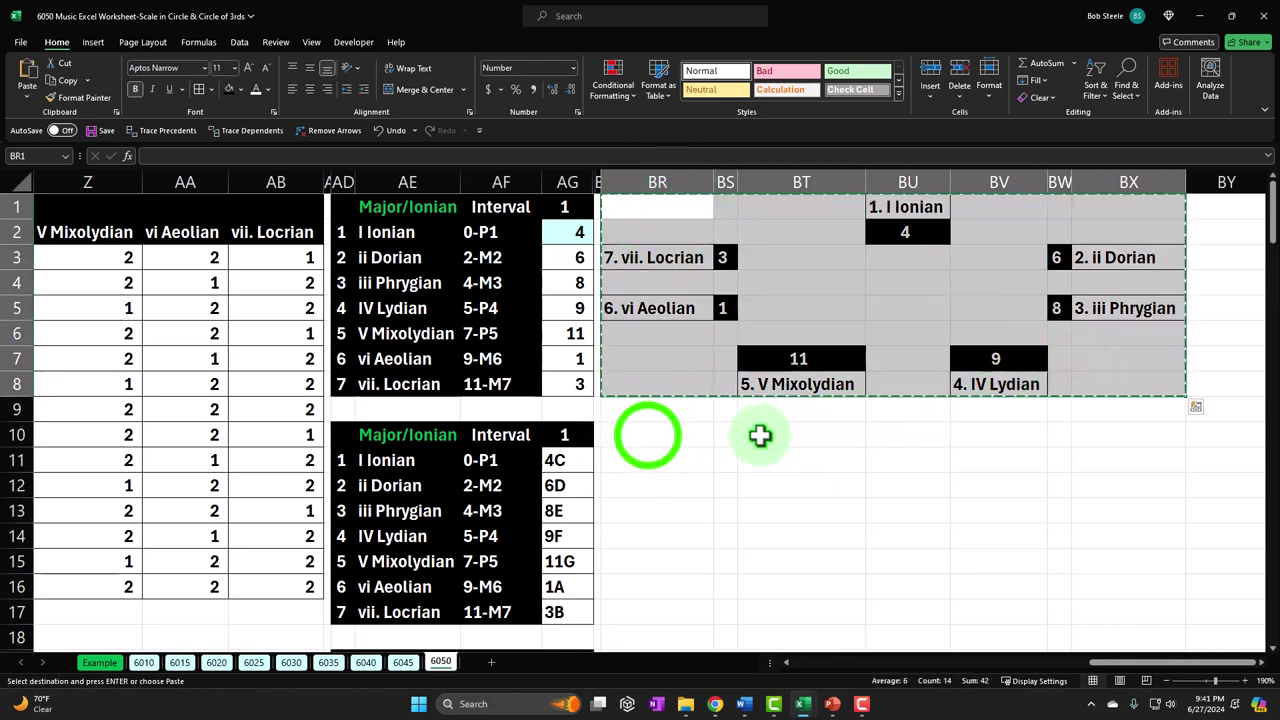
left_click(648, 434)
key("ctrl+v")
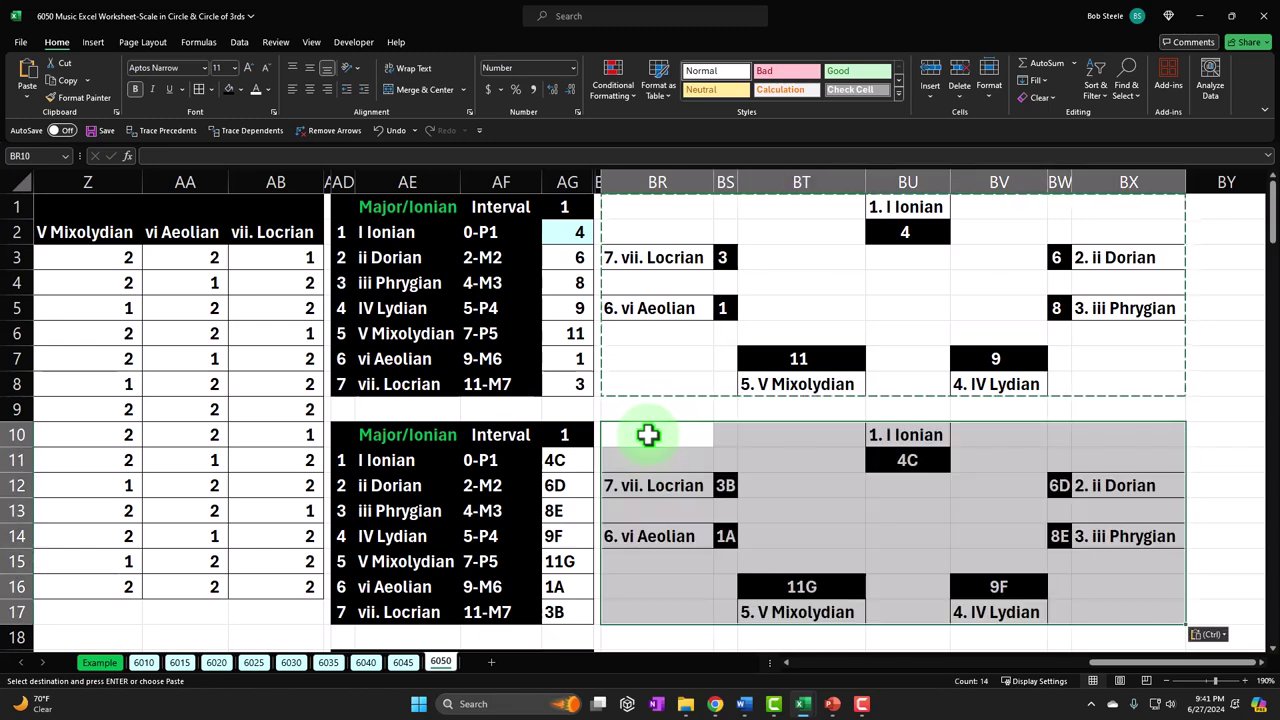
double_click(922, 459)
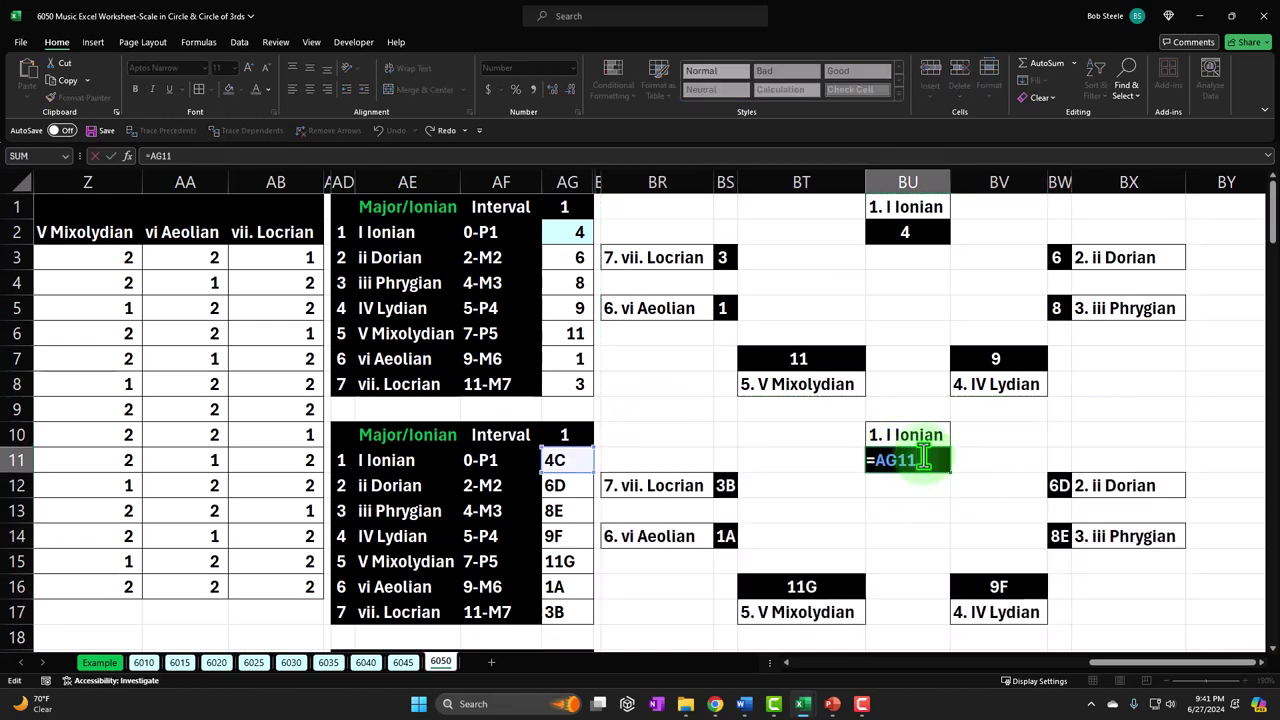
key("Return")
Select the seven key cells 4C, 8E, 11G, 3B, 6D, 9F and 1A together
scroll(931, 459, "down", 1)
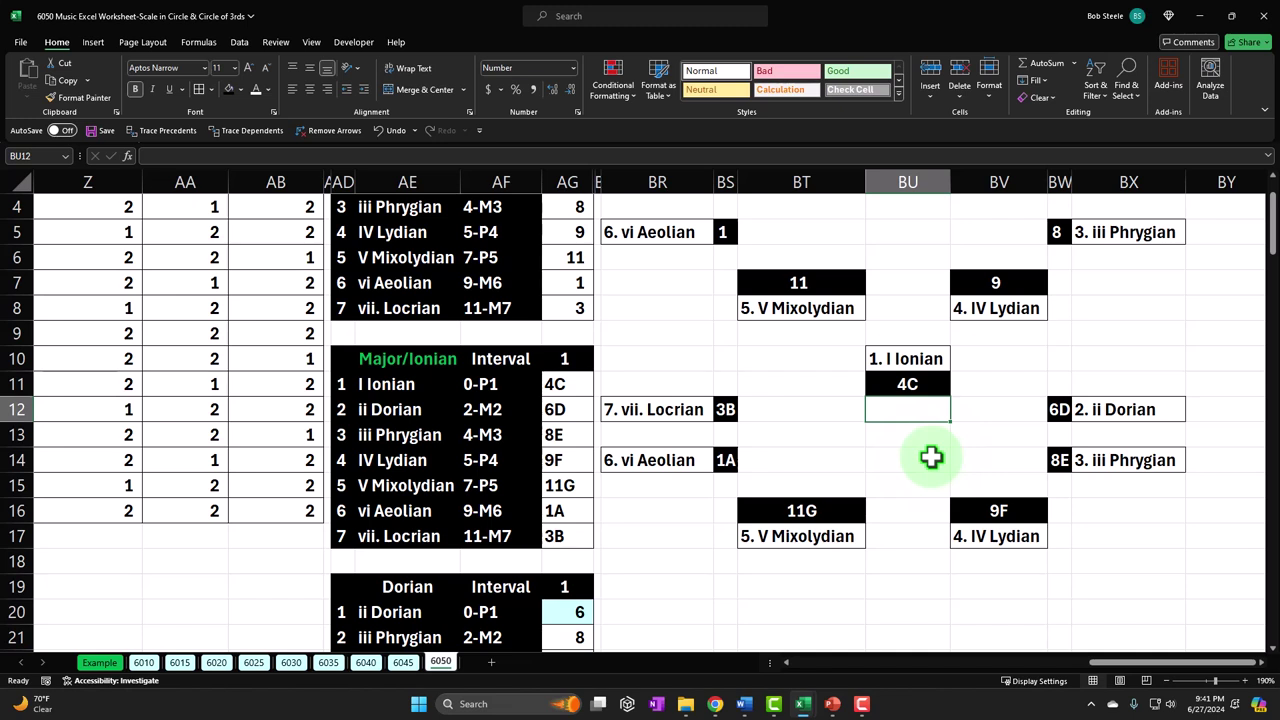
left_click(908, 384)
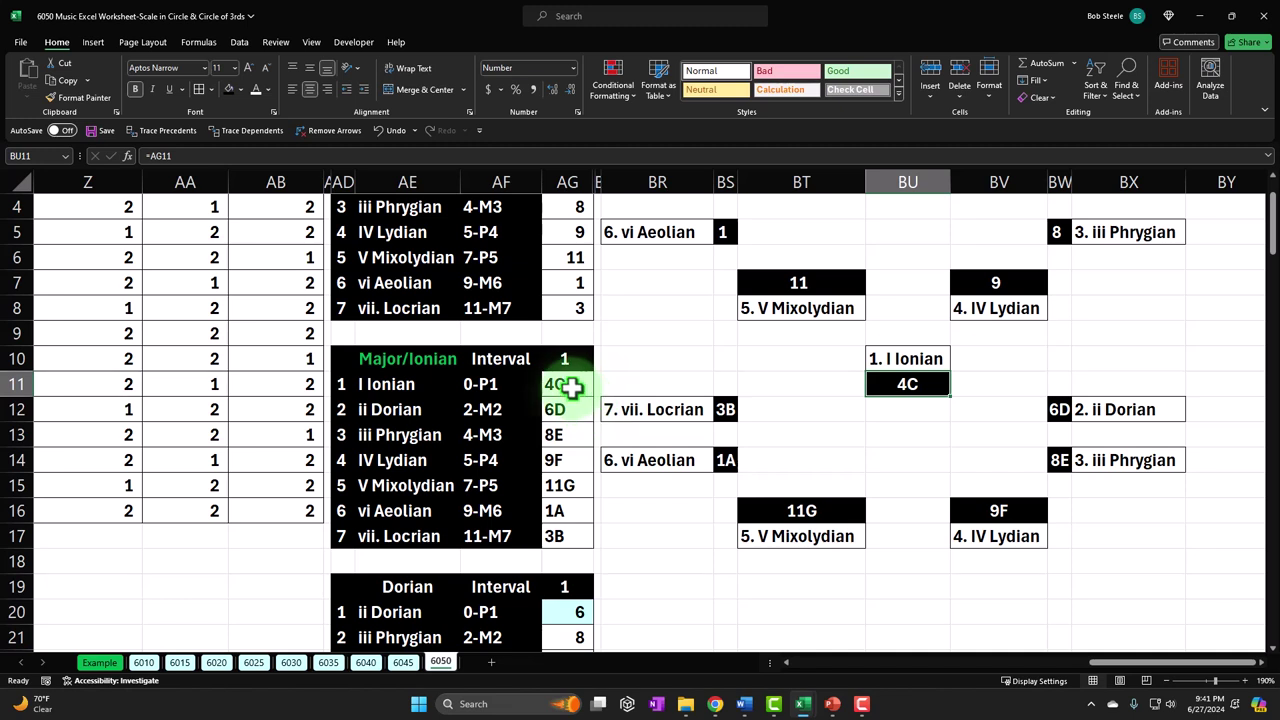
left_click(1058, 460, "ctrl")
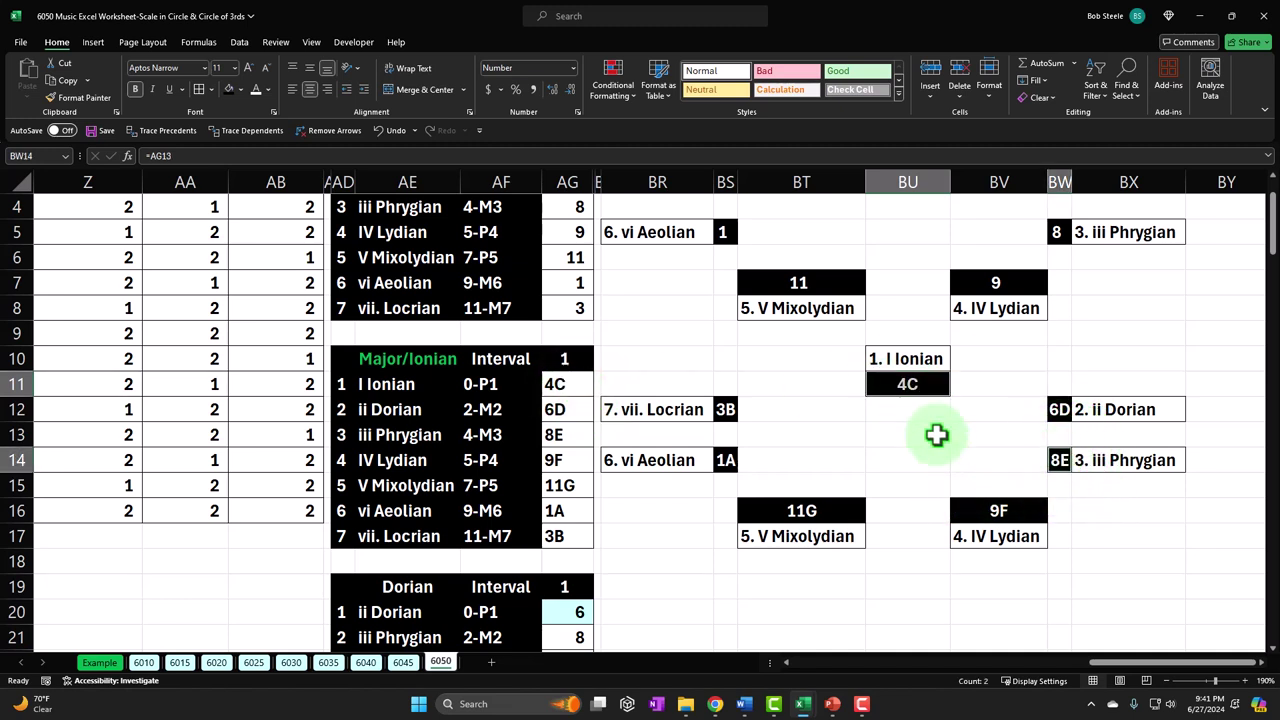
left_click(845, 510, "ctrl")
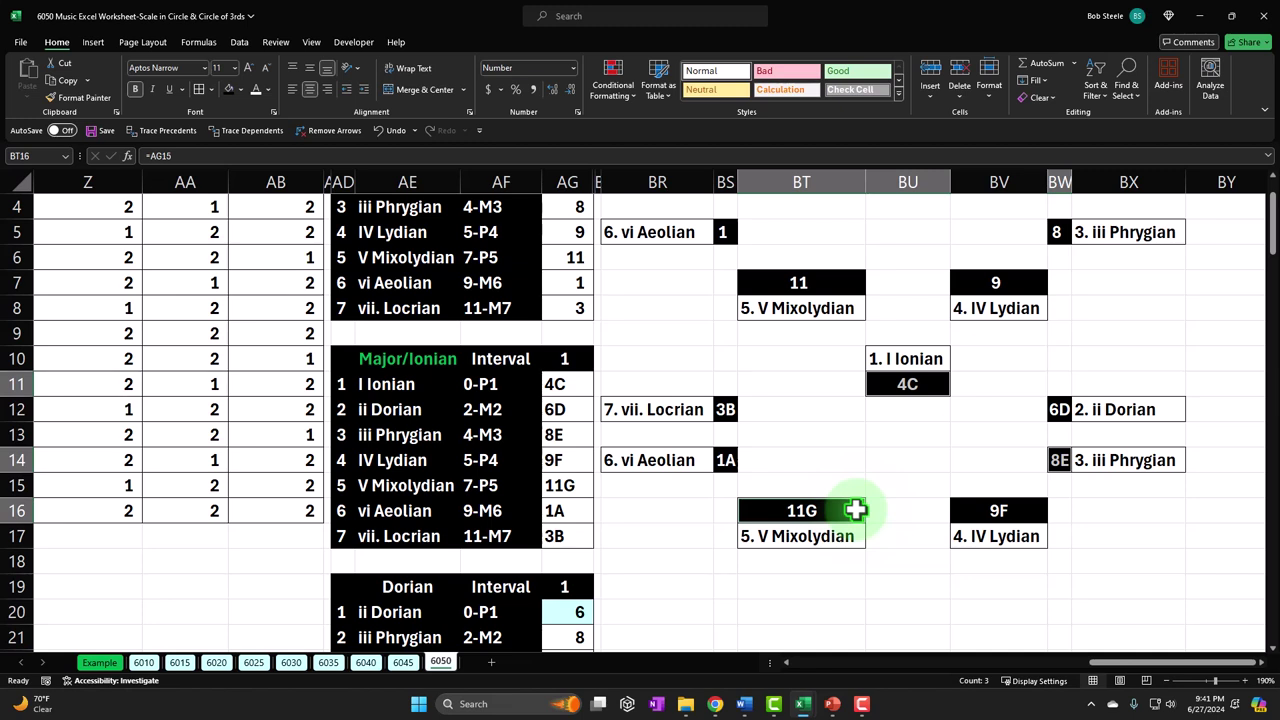
left_click(728, 409, "ctrl")
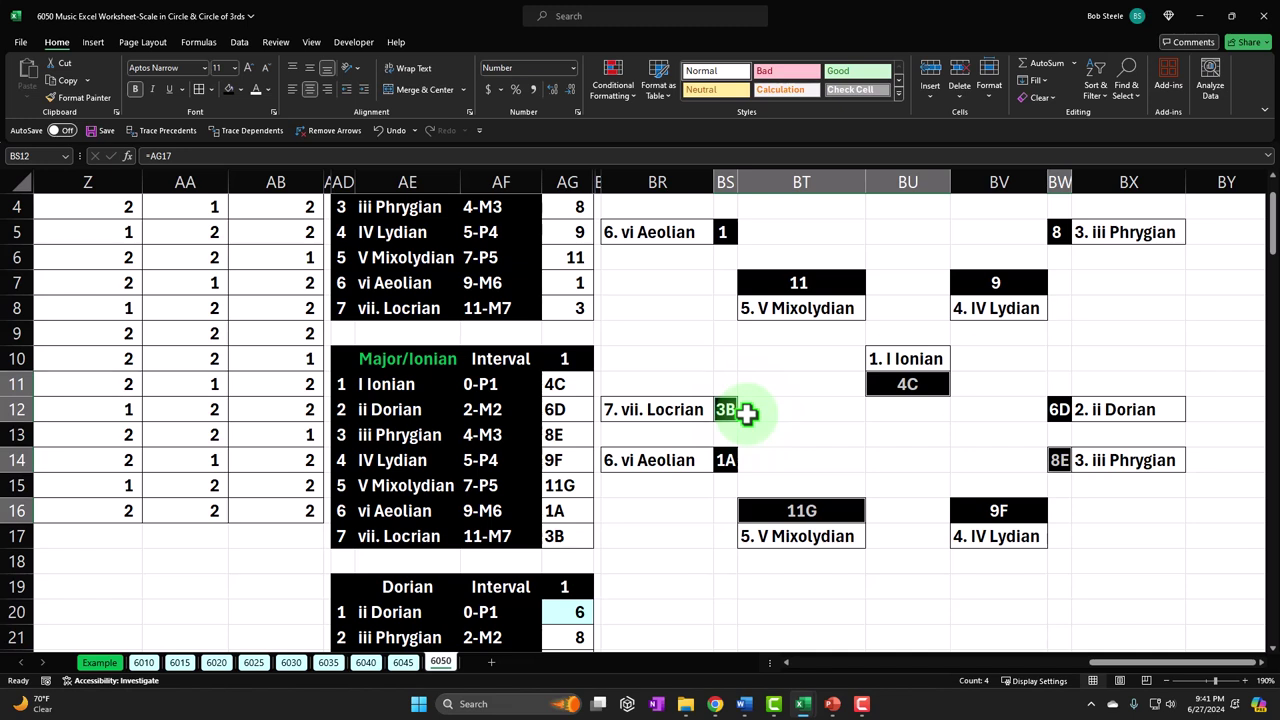
left_click(1060, 409, "ctrl")
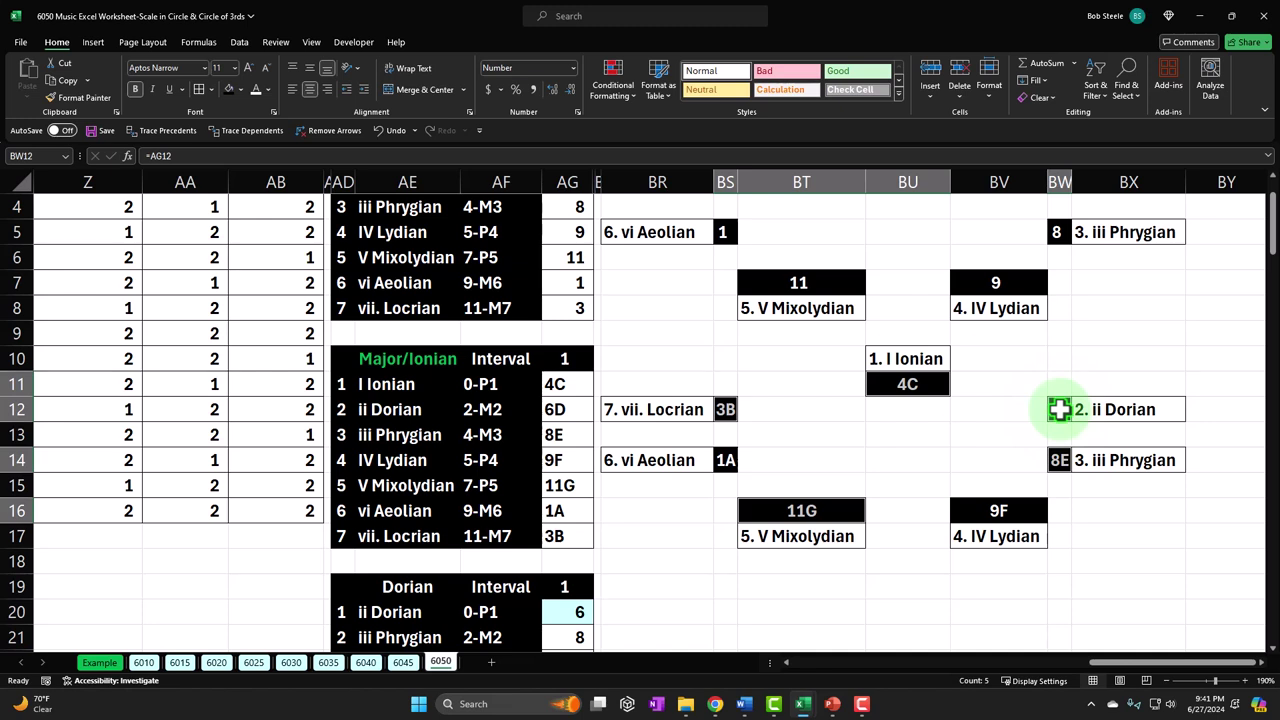
left_click(1000, 510, "ctrl")
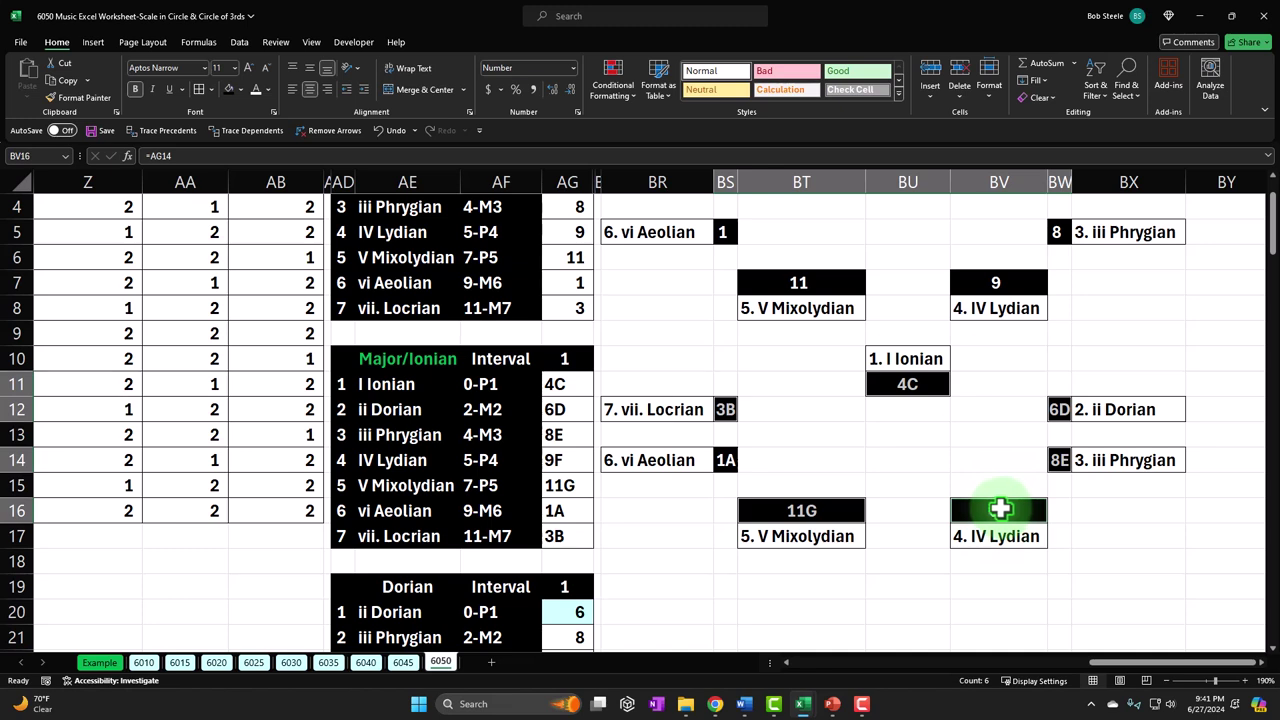
key("F4")
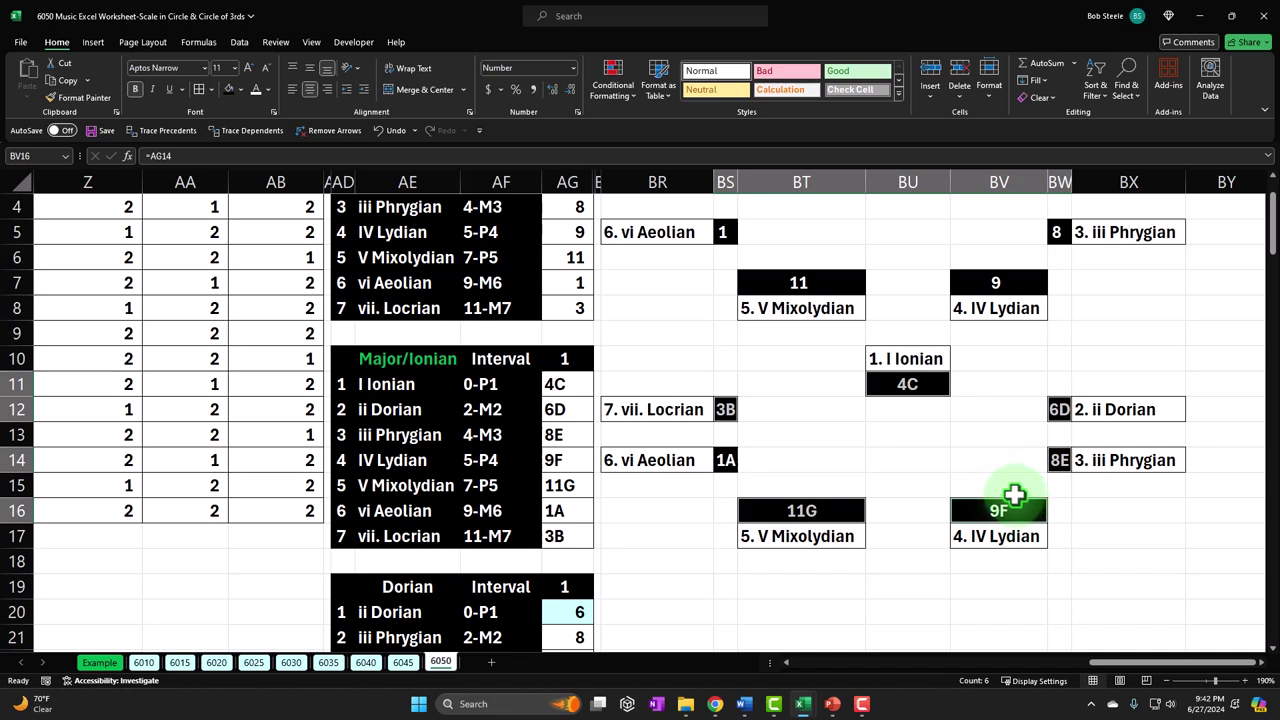
left_click(727, 458, "ctrl")
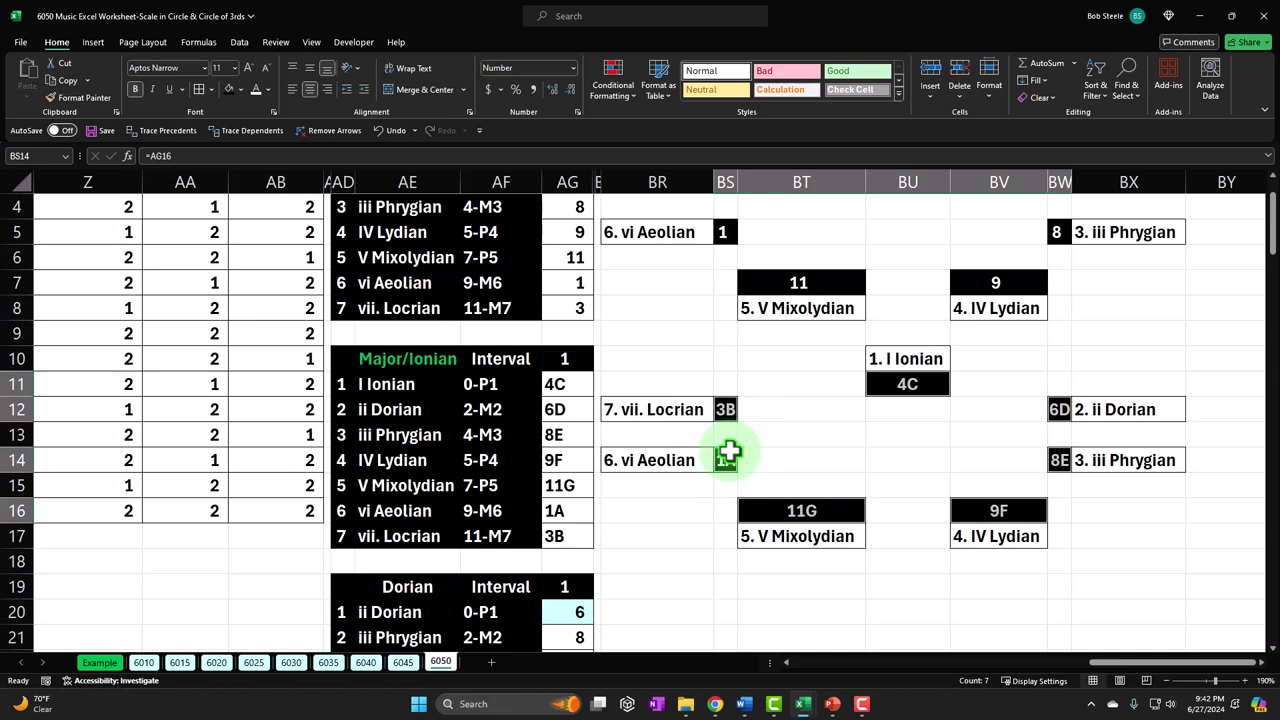
left_click(893, 405)
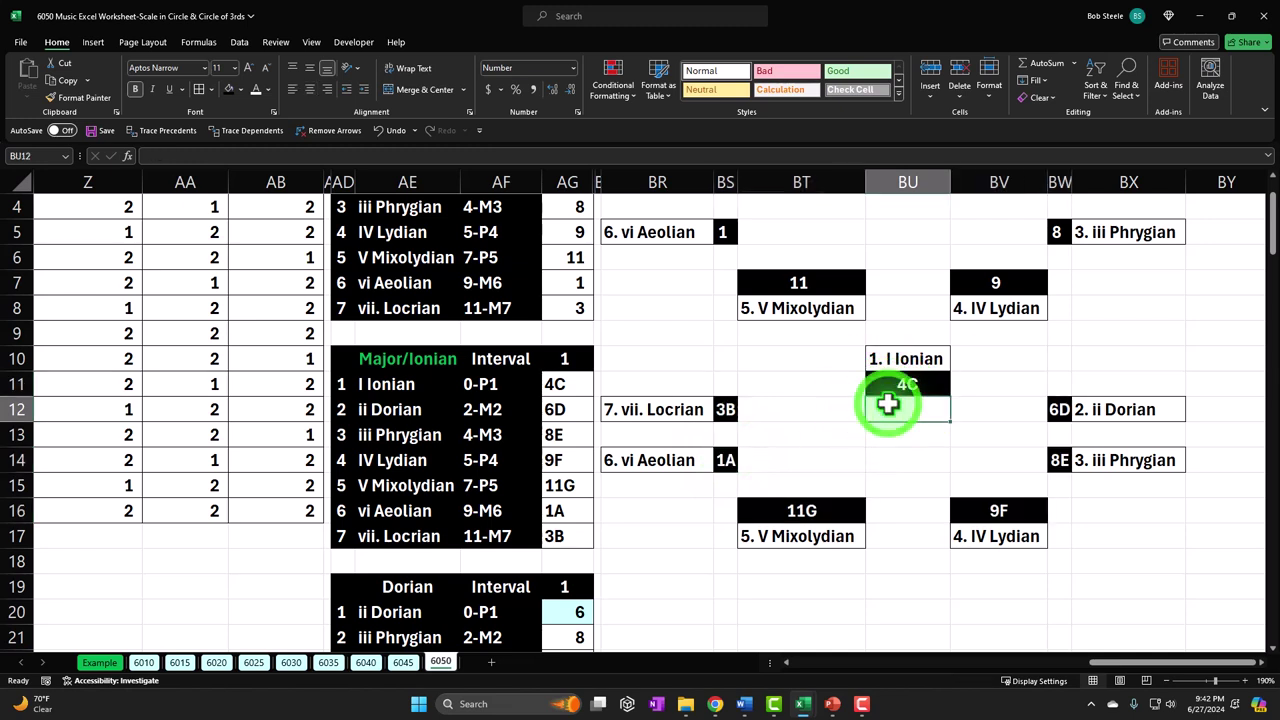
Copy the linked circle BR10:BX17 and paste it at BR28 (Dorian) and BR46 (Phrygian)
left_click_drag(648, 368, 1097, 535)
key("ctrl+c")
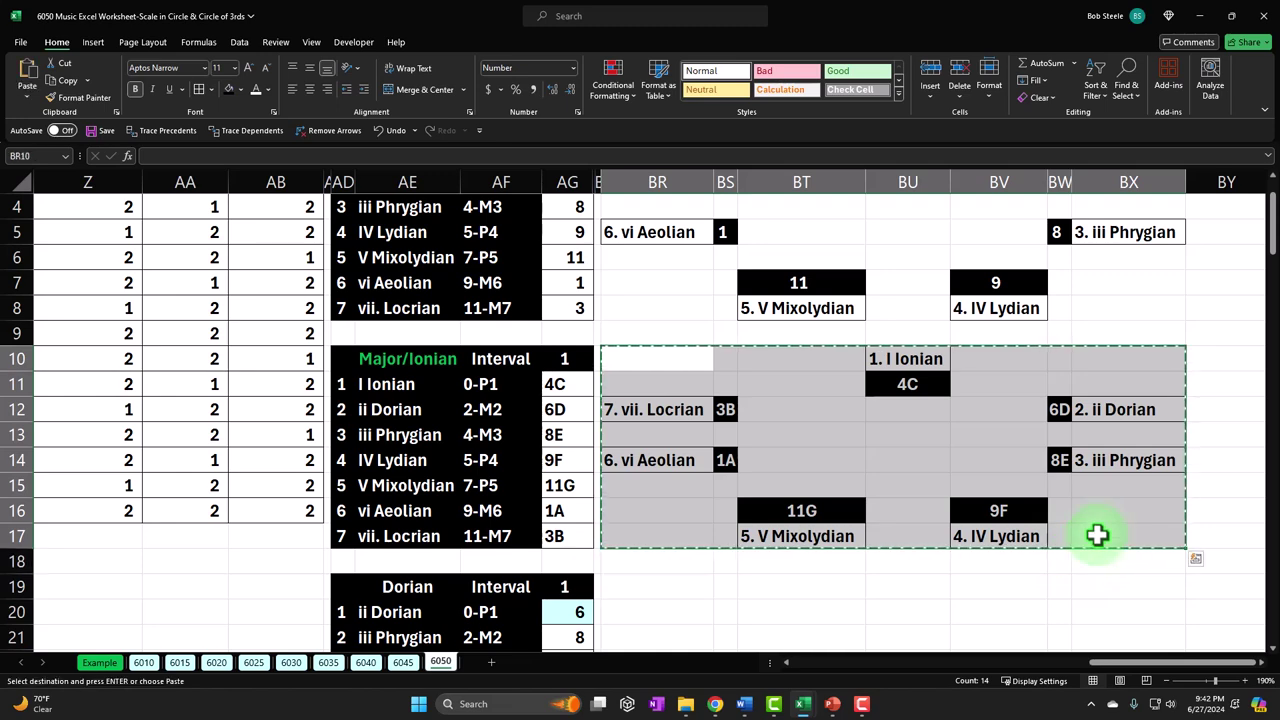
scroll(1097, 535, "down", 3)
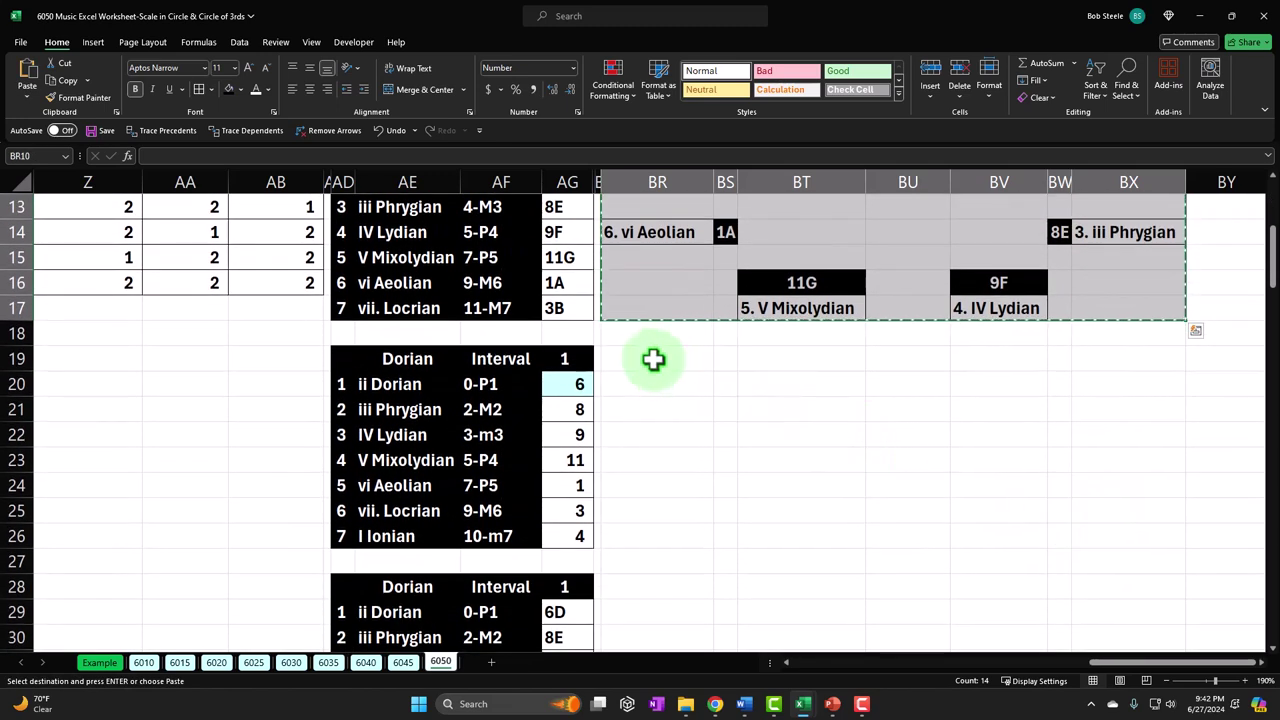
scroll(653, 360, "up", 4)
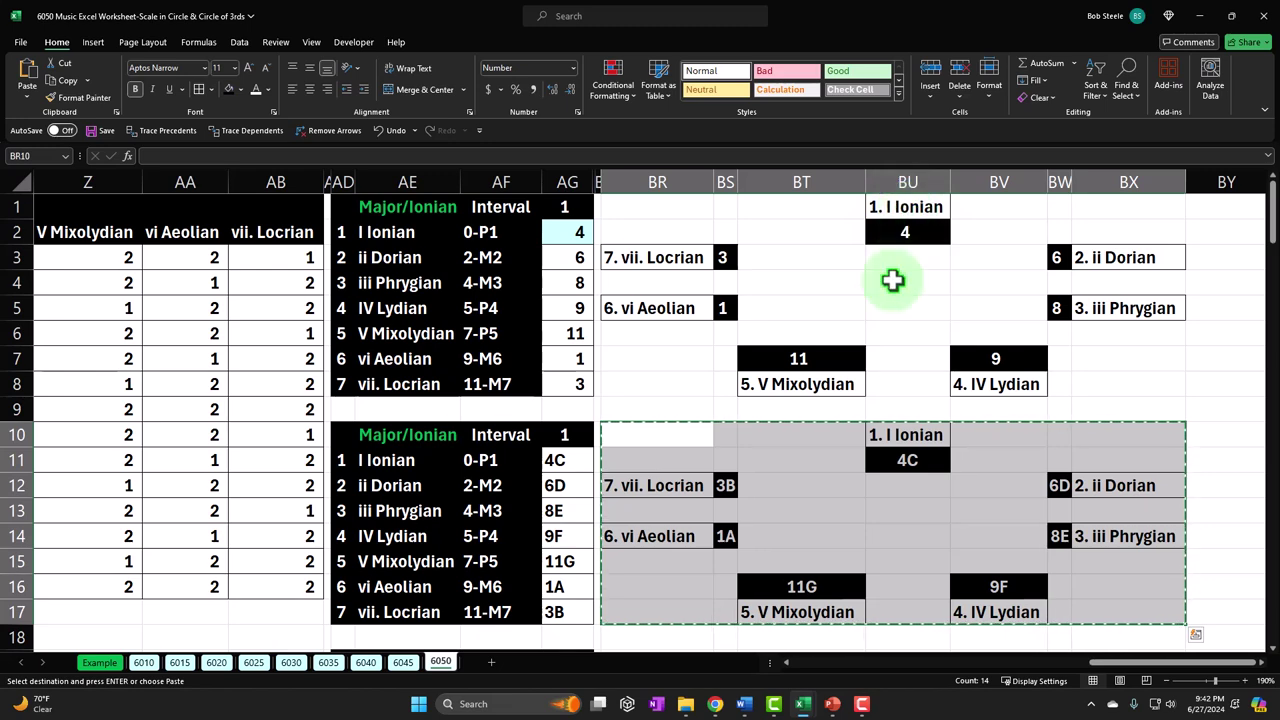
scroll(794, 503, "down", 4)
scroll(665, 432, "down", 2)
left_click(664, 433)
key("ctrl+v")
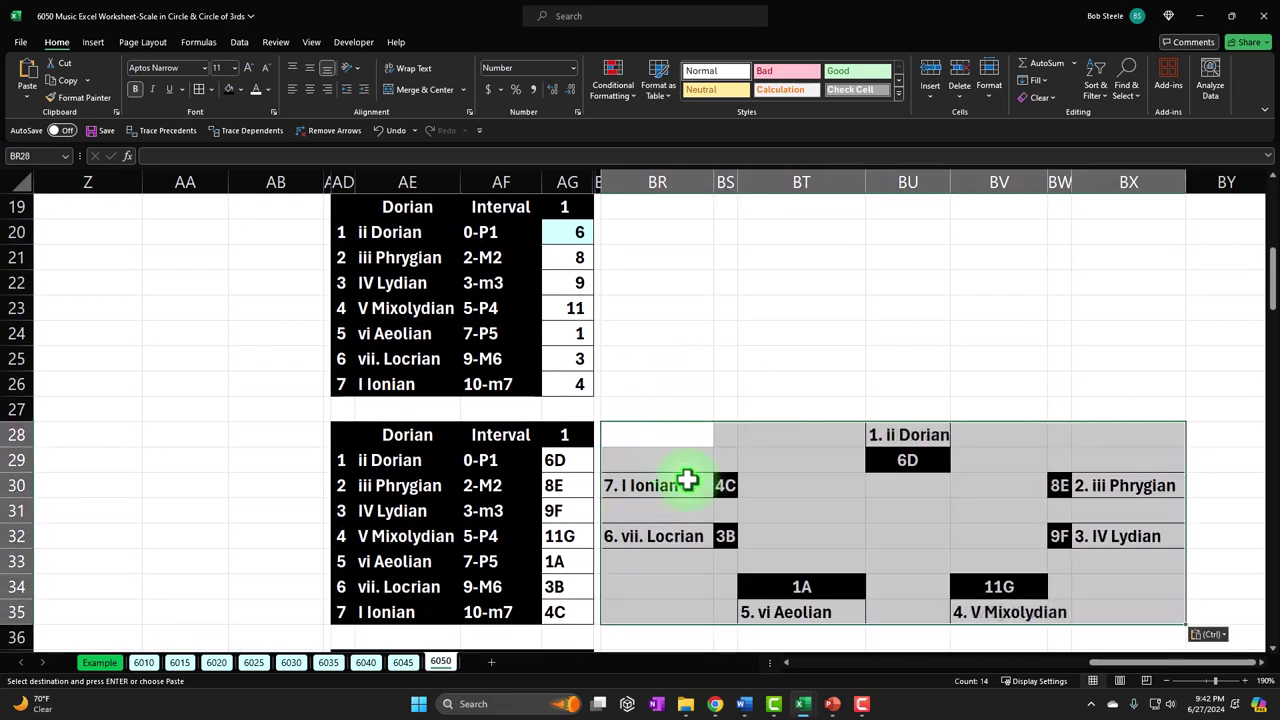
scroll(693, 484, "down", 6)
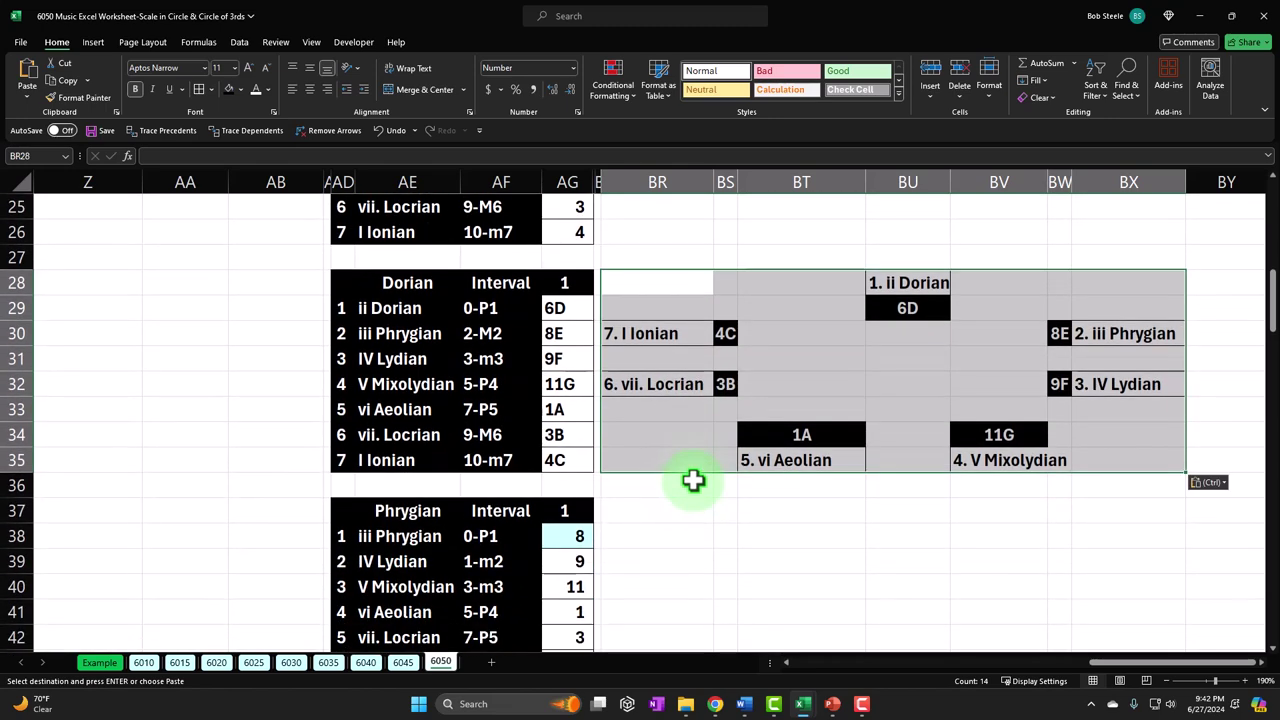
left_click(668, 427)
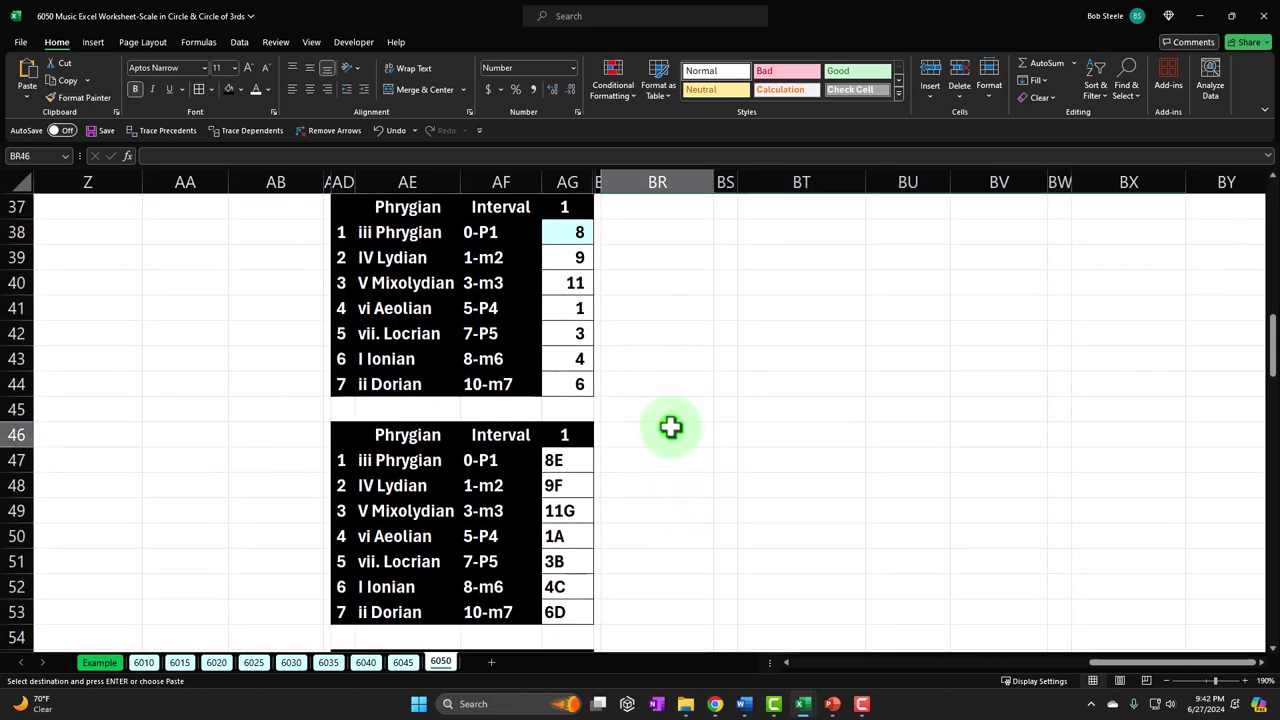
key("ctrl+v")
Paste the circle at BR64, BR82, BR100 and BR118 for Lydian, Mixolydian, Aeolian and Locrian
scroll(670, 429, "down", 2)
scroll(670, 429, "down", 4)
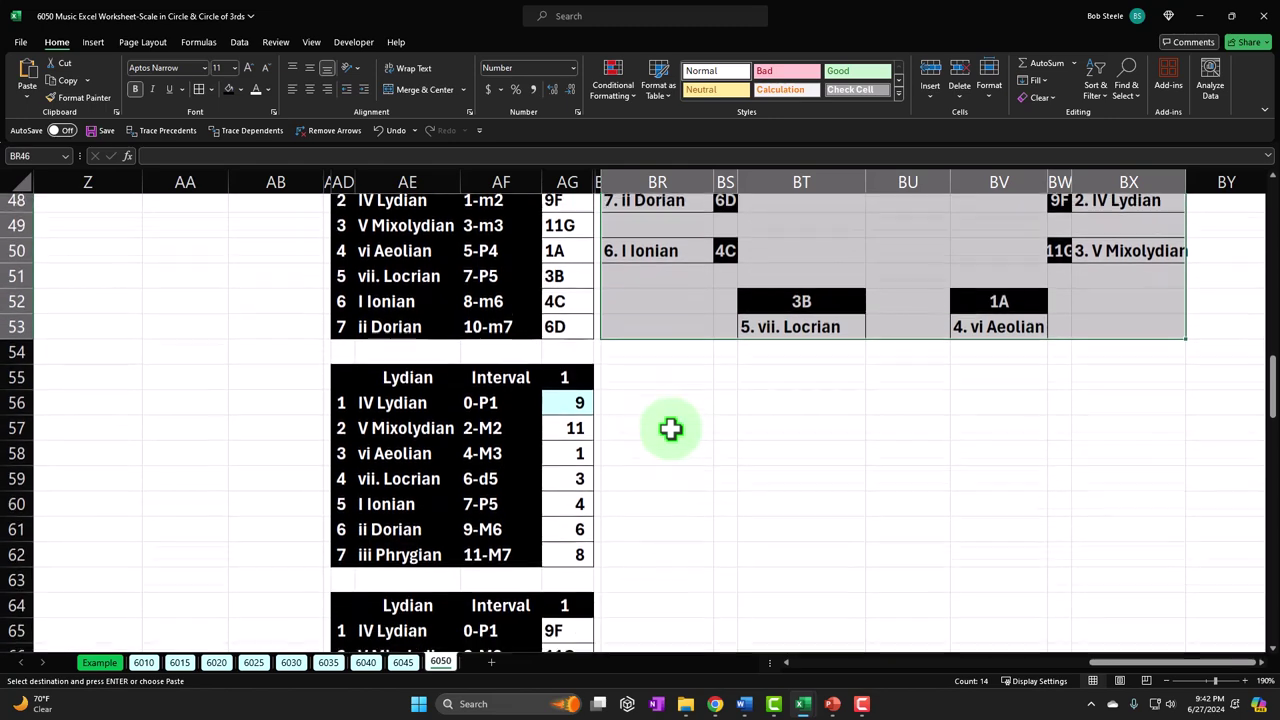
left_click(675, 438)
key("ctrl+v")
scroll(675, 438, "down", 6)
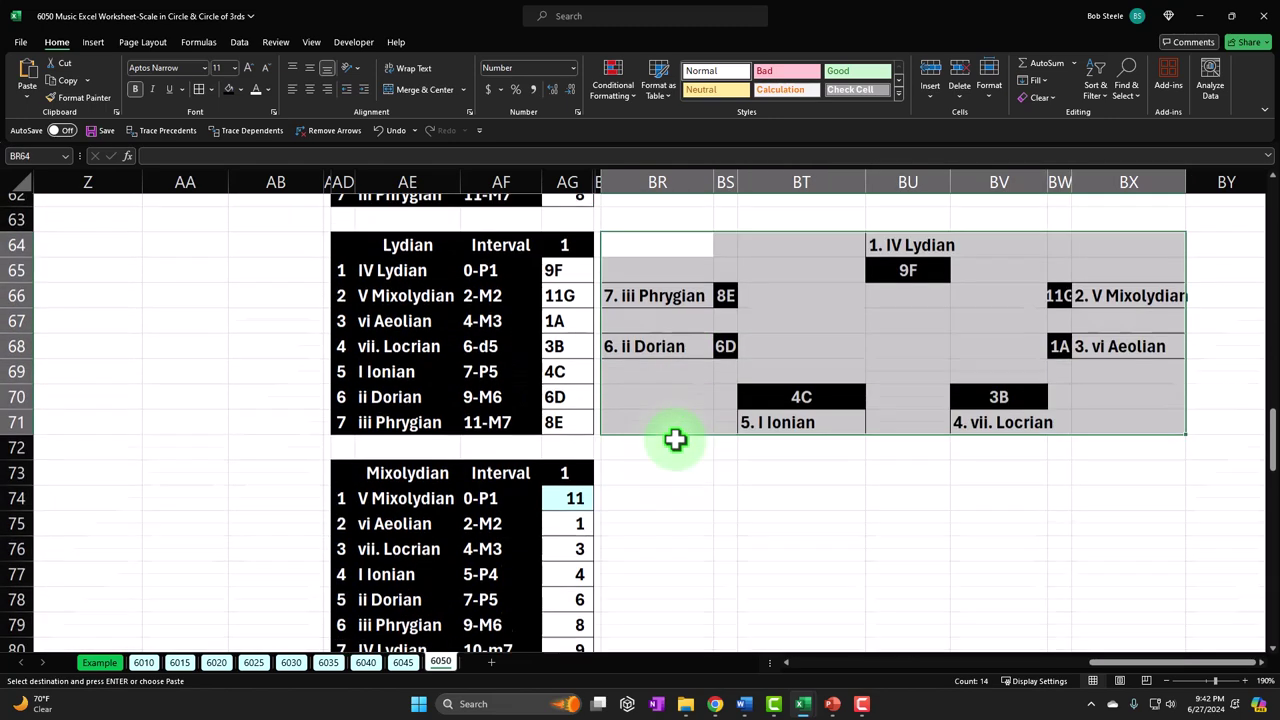
left_click(673, 437)
key("ctrl+v")
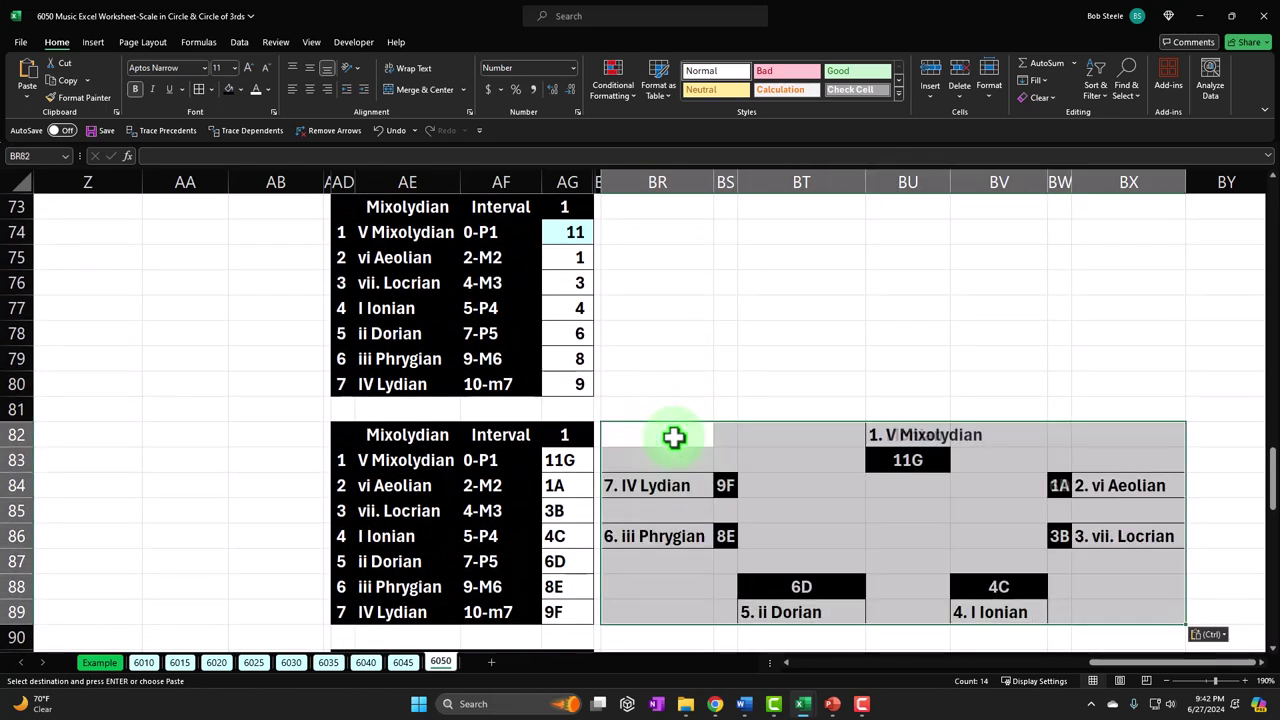
scroll(673, 437, "down", 6)
left_click(673, 436)
key("ctrl+v")
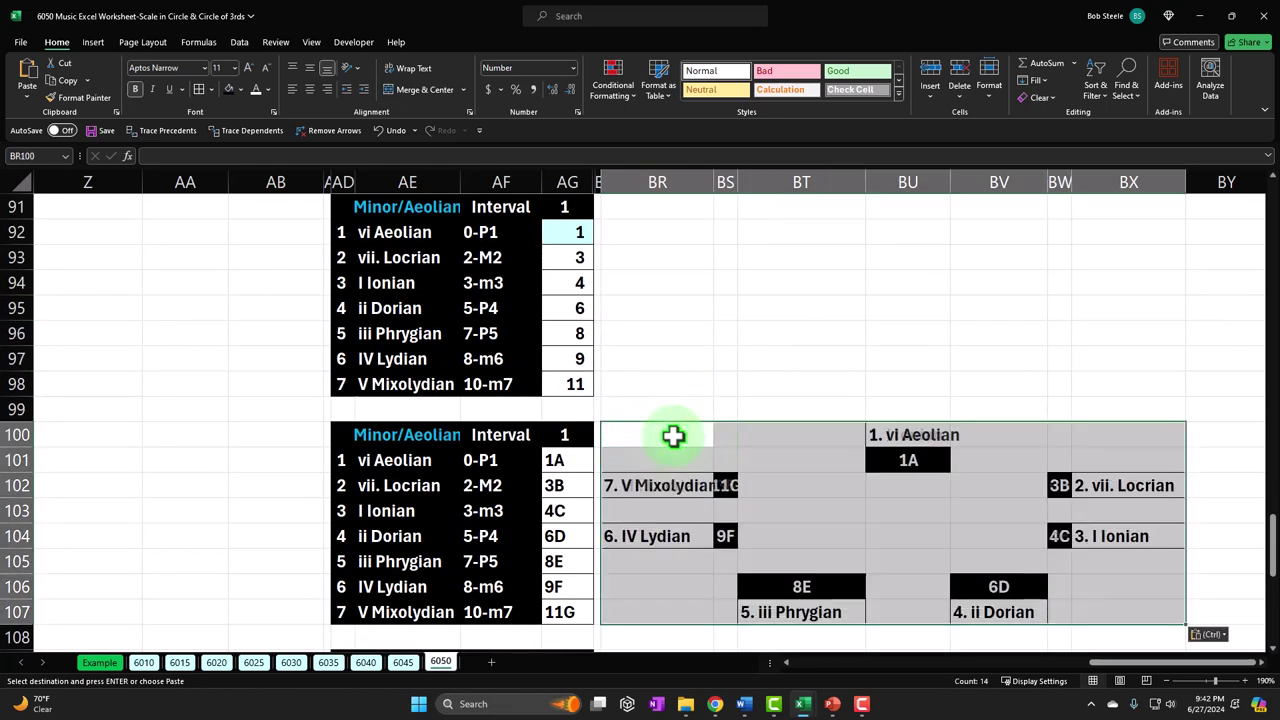
scroll(673, 436, "down", 3)
scroll(673, 436, "down", 2)
scroll(672, 435, "down", 1)
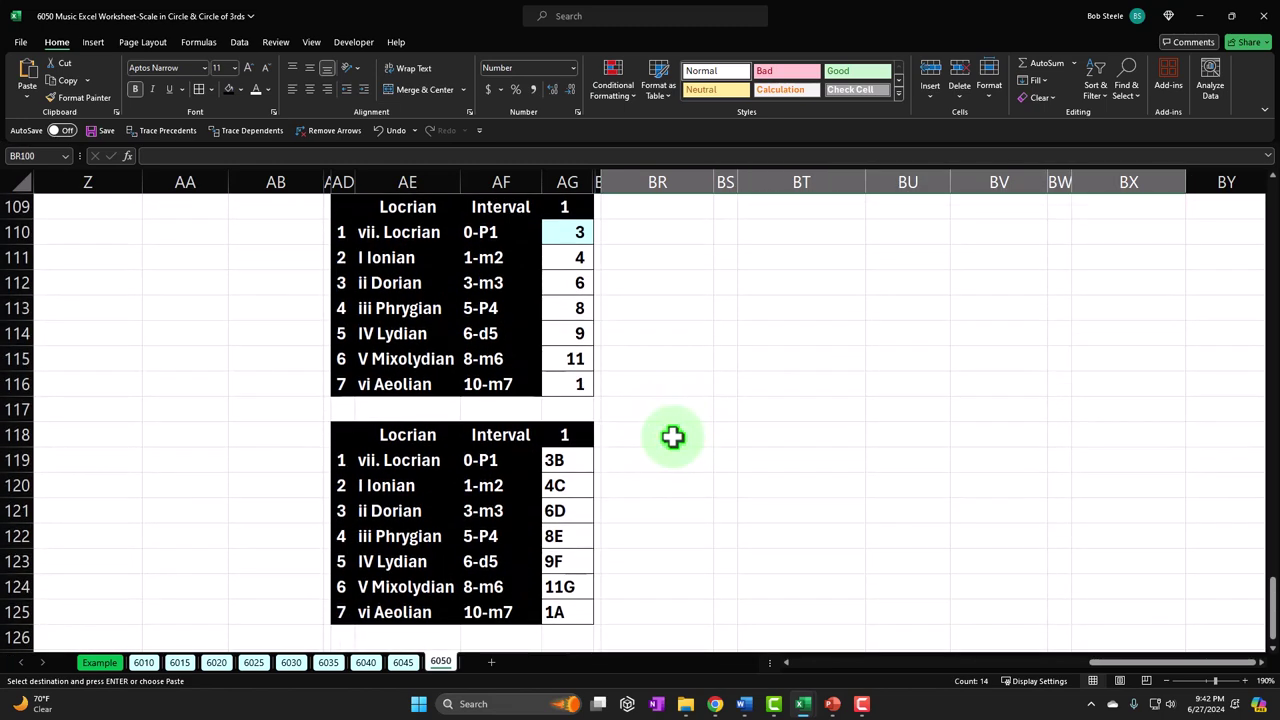
left_click(671, 434)
key("ctrl+v")
scroll(671, 437, "down", 2)
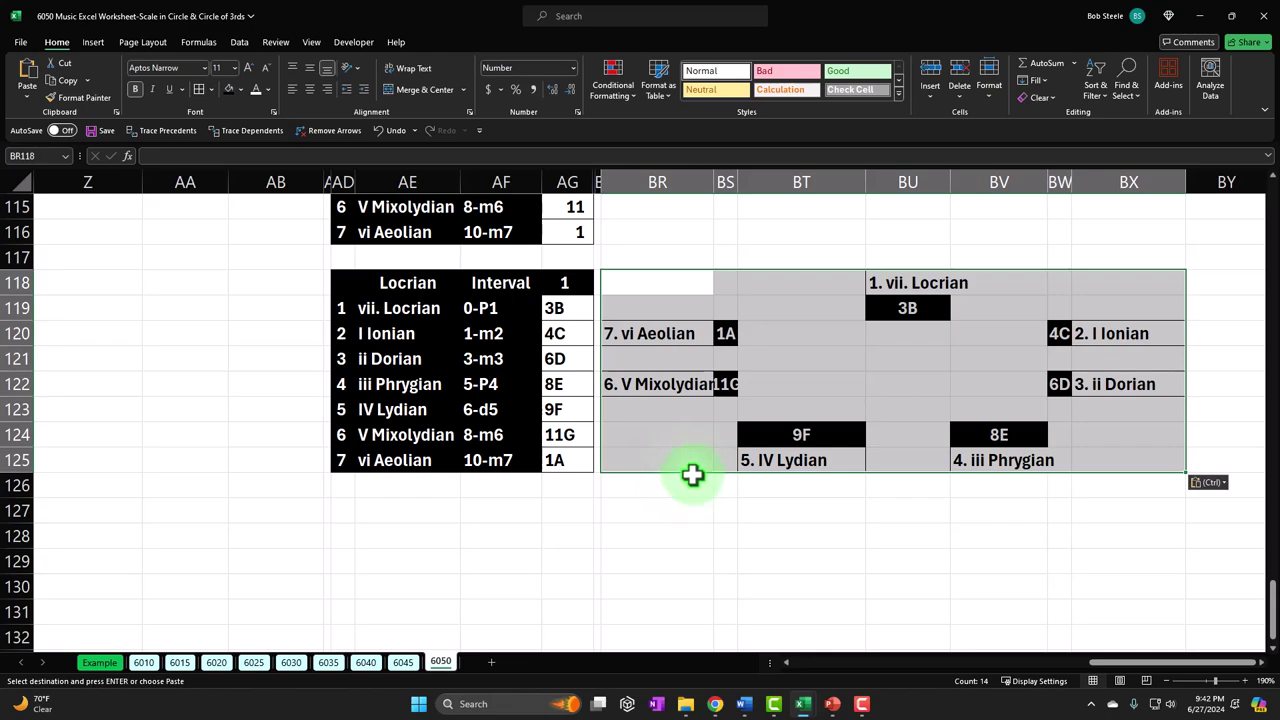
scroll(695, 480, "up", 20)
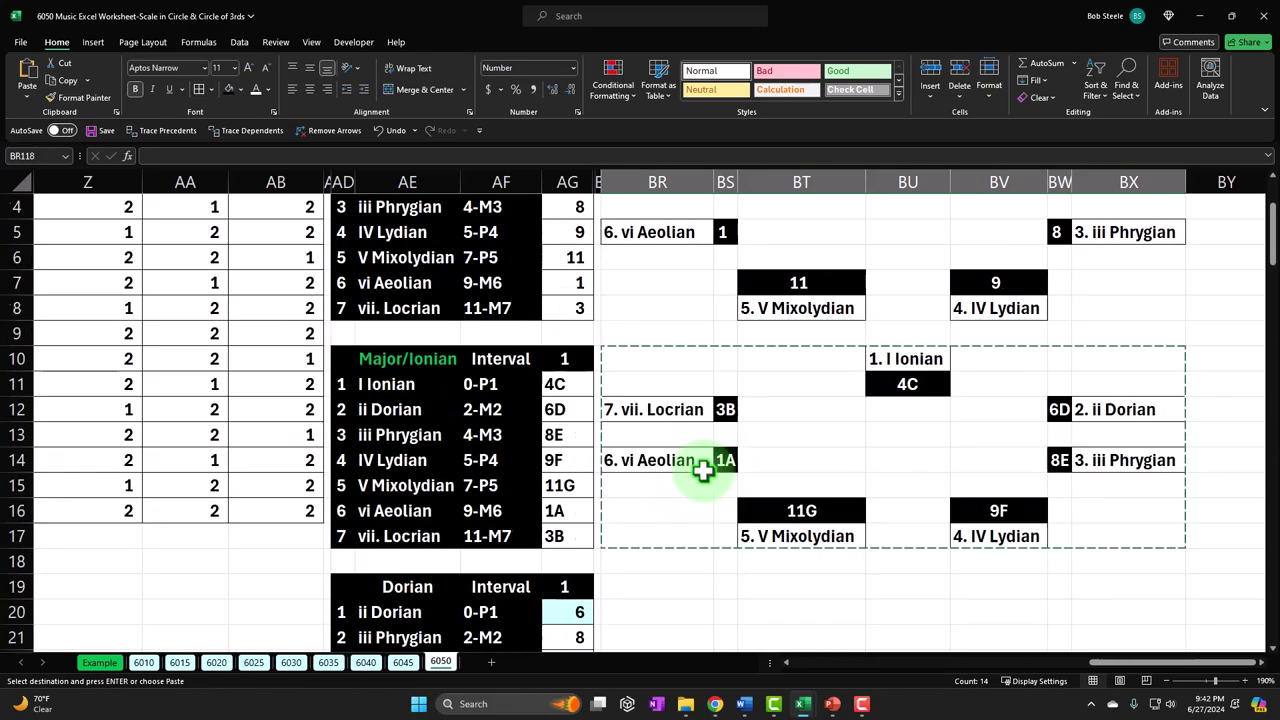
Delete the old circle's contents in BR1:BX8 and paint blank formatting over it
left_click_drag(665, 207, 1091, 380)
key("Delete")
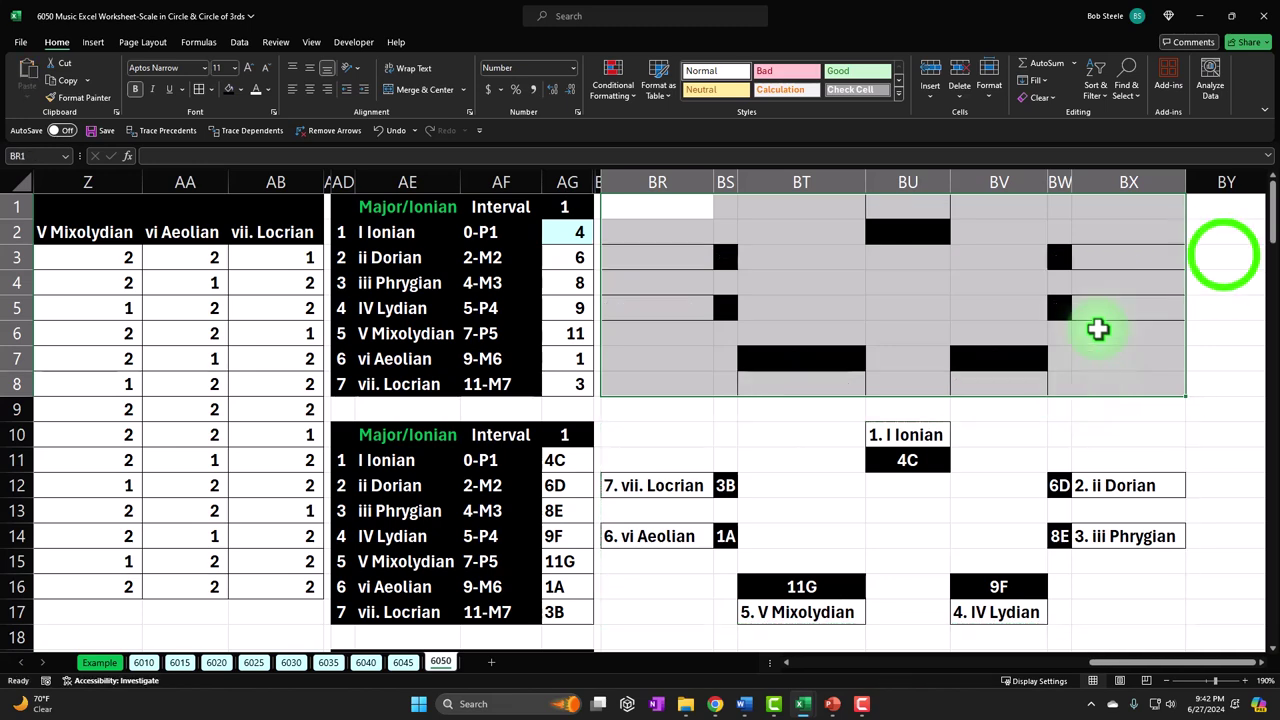
left_click(1223, 254)
left_click(55, 97)
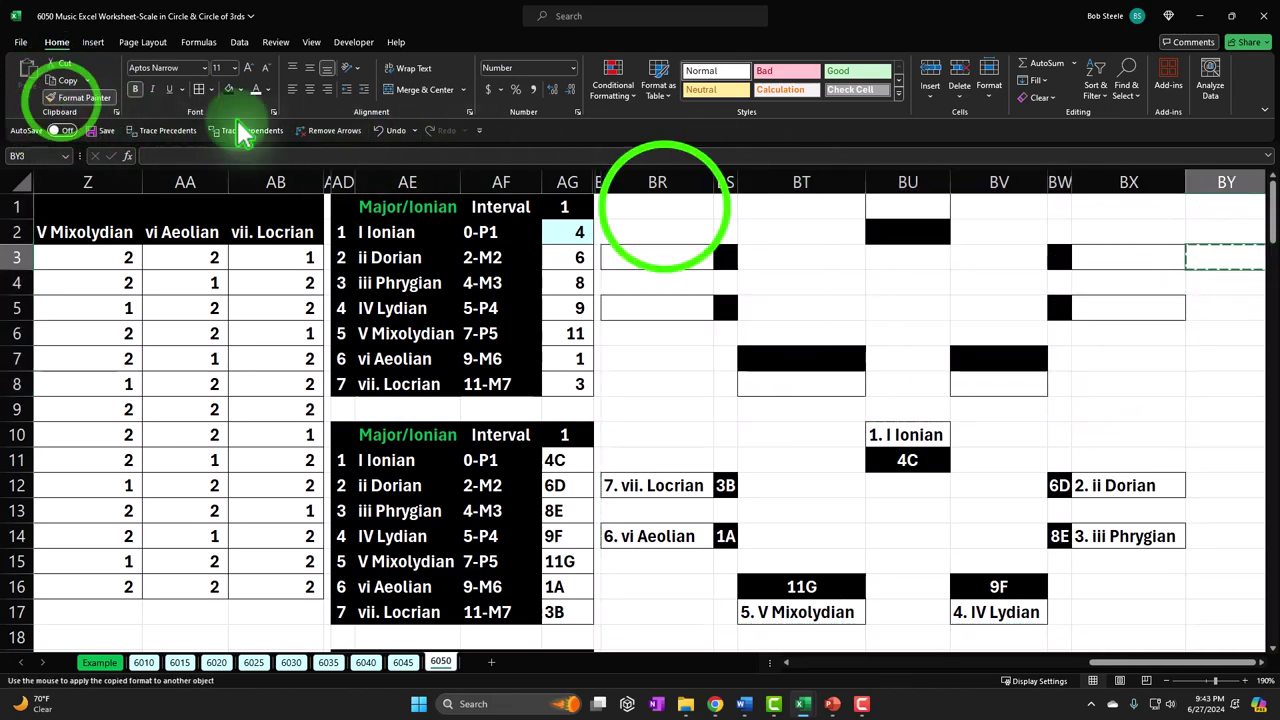
mouse_move(663, 207)
left_mouse_down()
mouse_move(730, 225)
mouse_move(1057, 386)
mouse_move(1091, 380)
left_mouse_up()
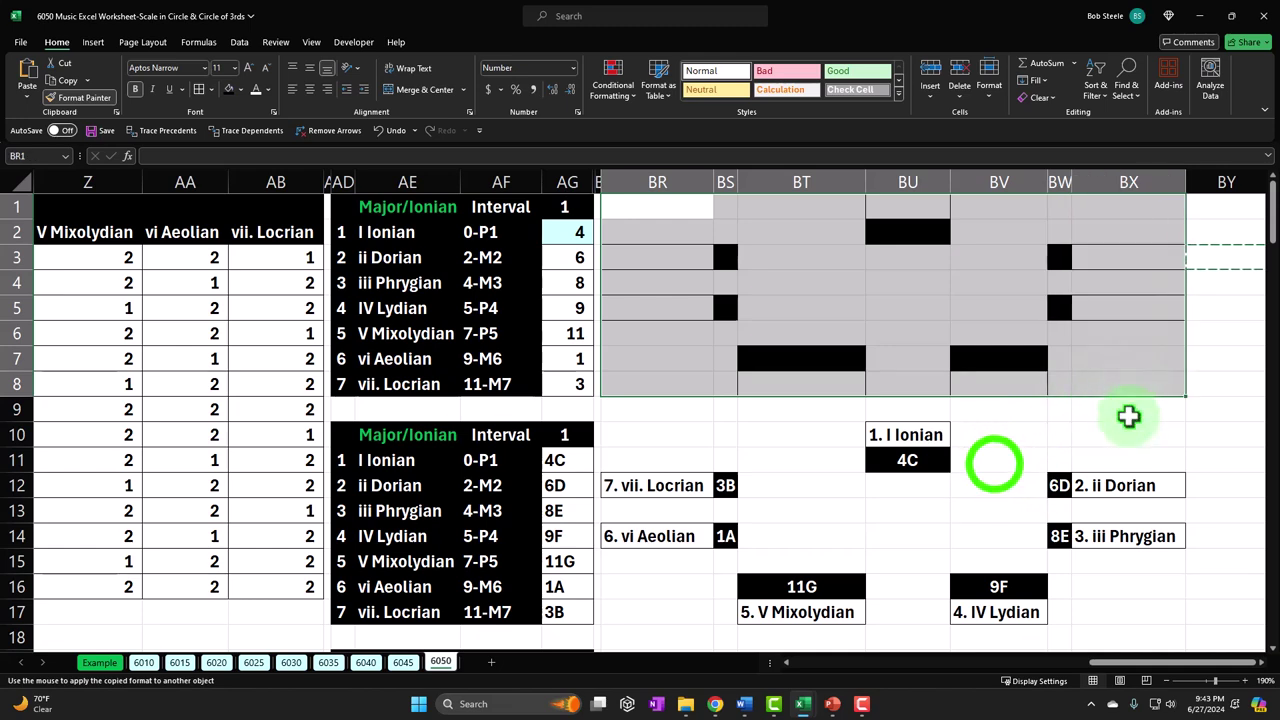
left_click(991, 460)
Select the note-name Ionian circle in BR10:BX17 to check it
scroll(850, 460, "down", 2)
left_click_drag(672, 283, 800, 283)
left_click_drag(884, 308, 1108, 460)
left_click(965, 524)
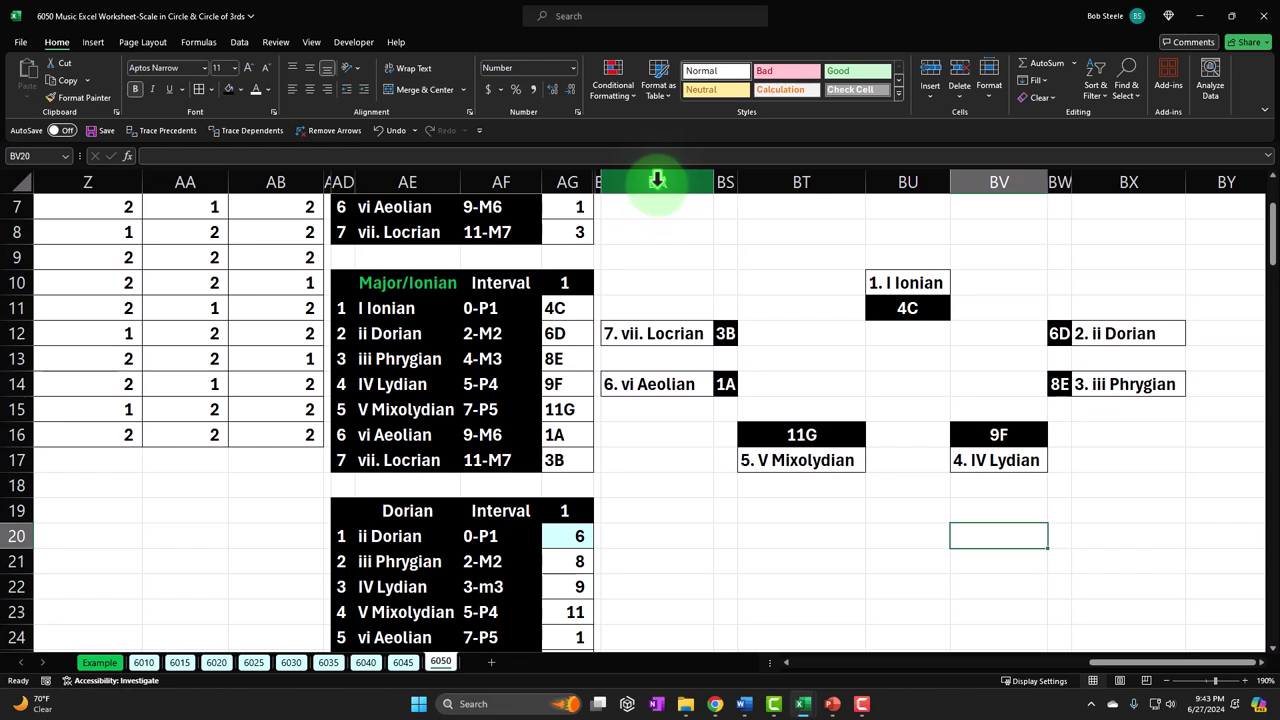
AutoFit the widths of columns BR through BX to fit the circle labels
left_click_drag(657, 180, 1084, 180)
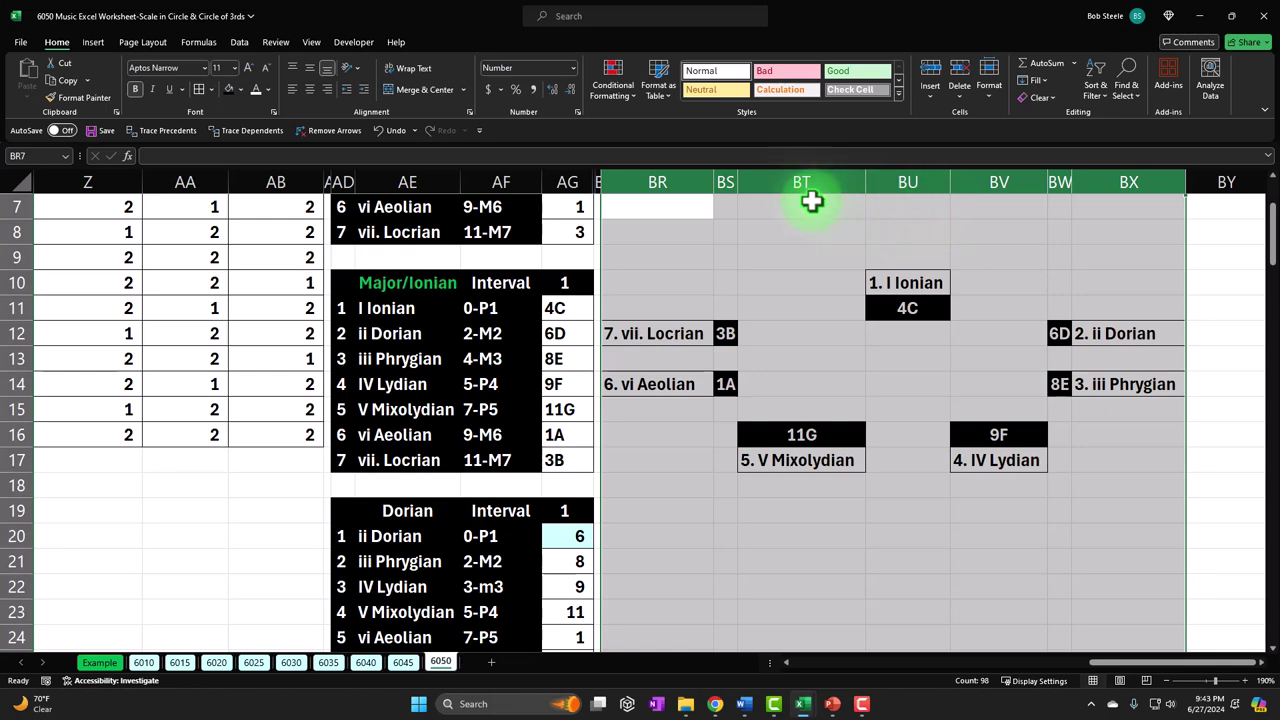
double_click(712, 180)
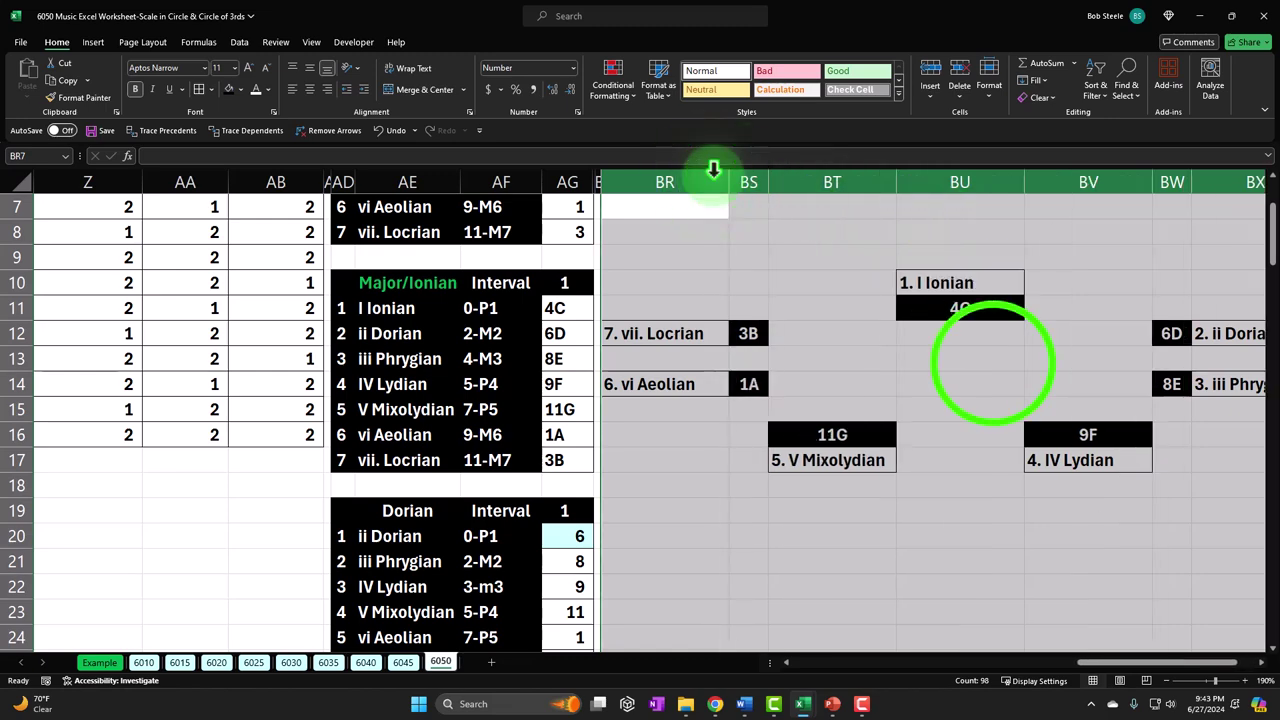
left_click(982, 360)
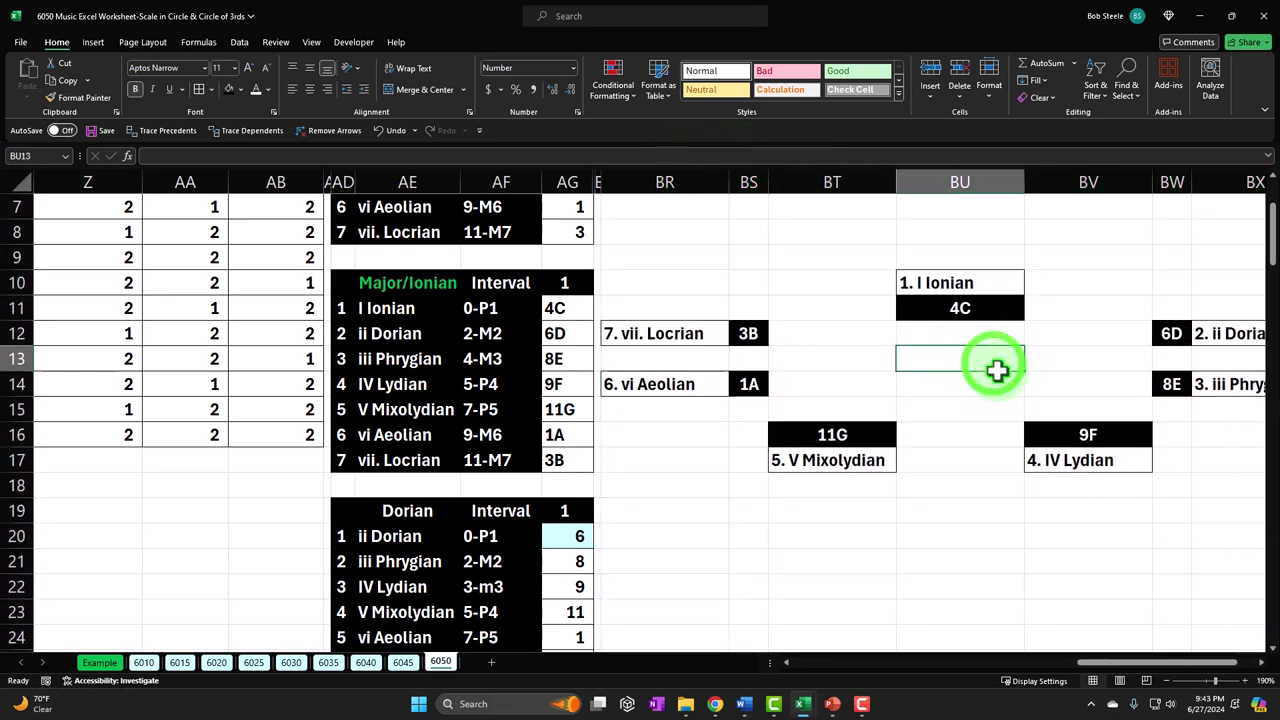
left_click(1262, 662)
scroll(948, 566, "down", 3)
scroll(948, 566, "down", 2)
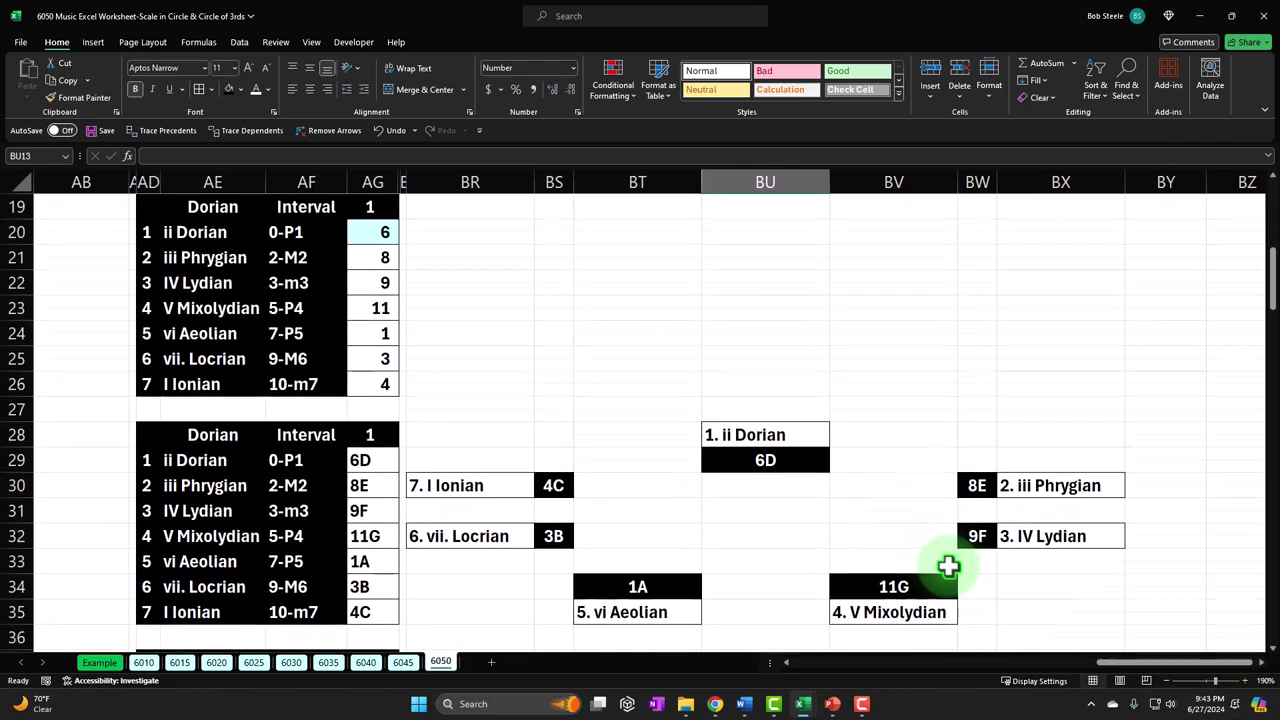
scroll(948, 566, "down", 1)
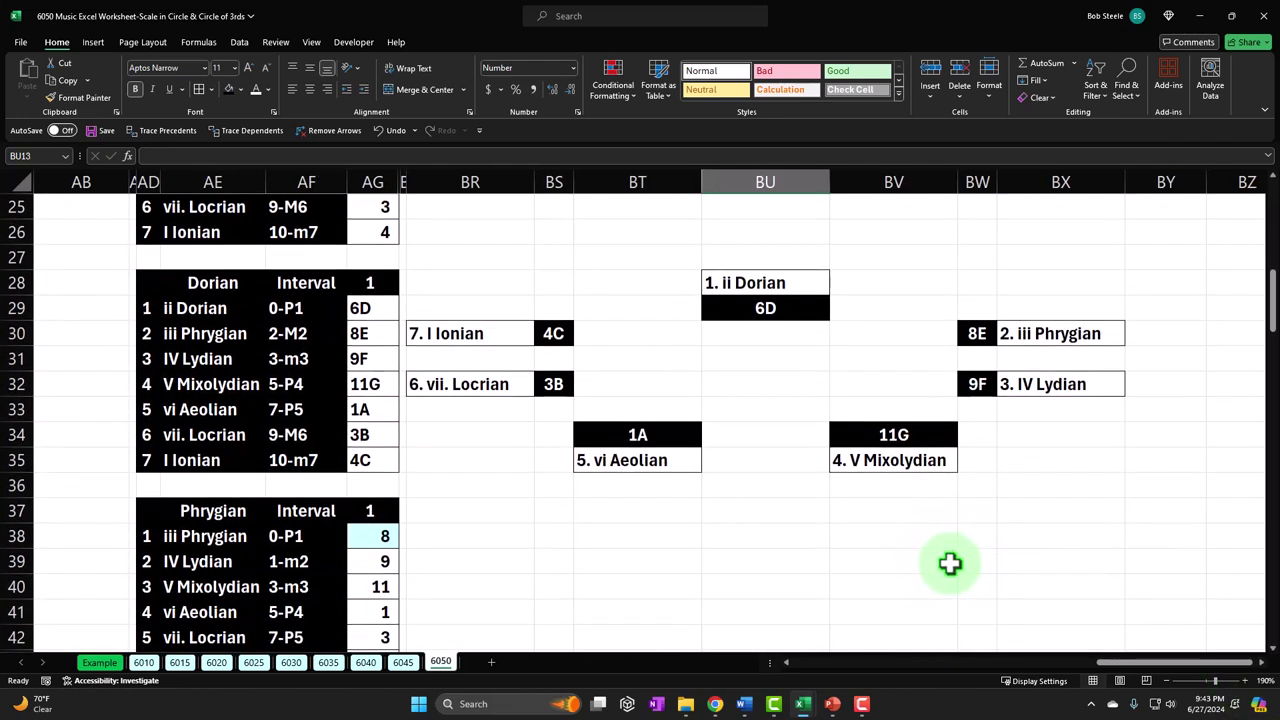
scroll(949, 563, "down", 5)
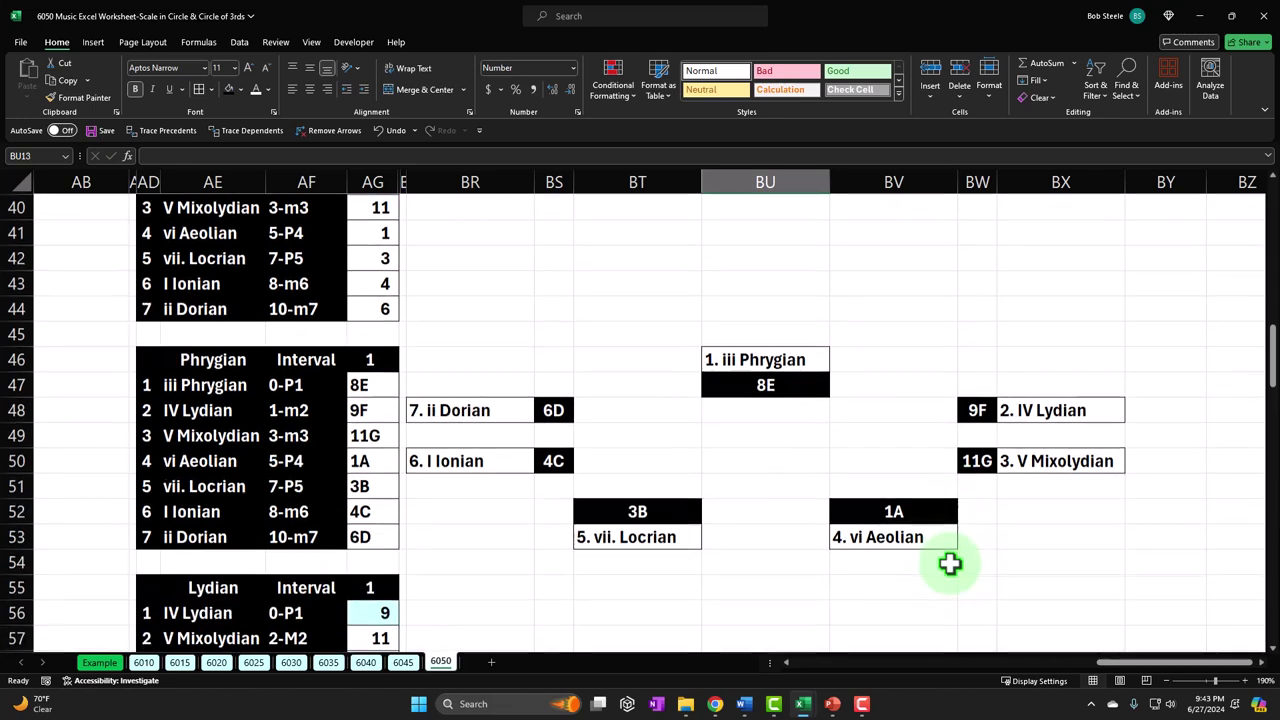
scroll(753, 365, "down", 2)
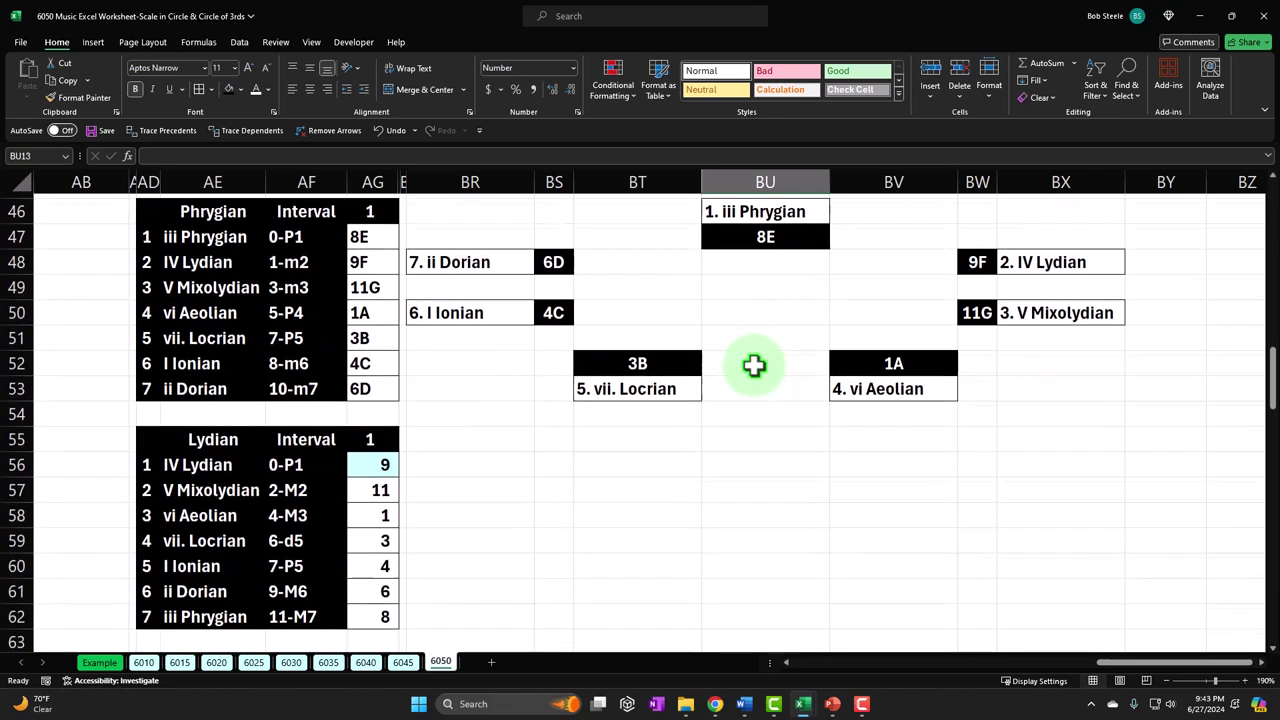
scroll(753, 365, "up", 1)
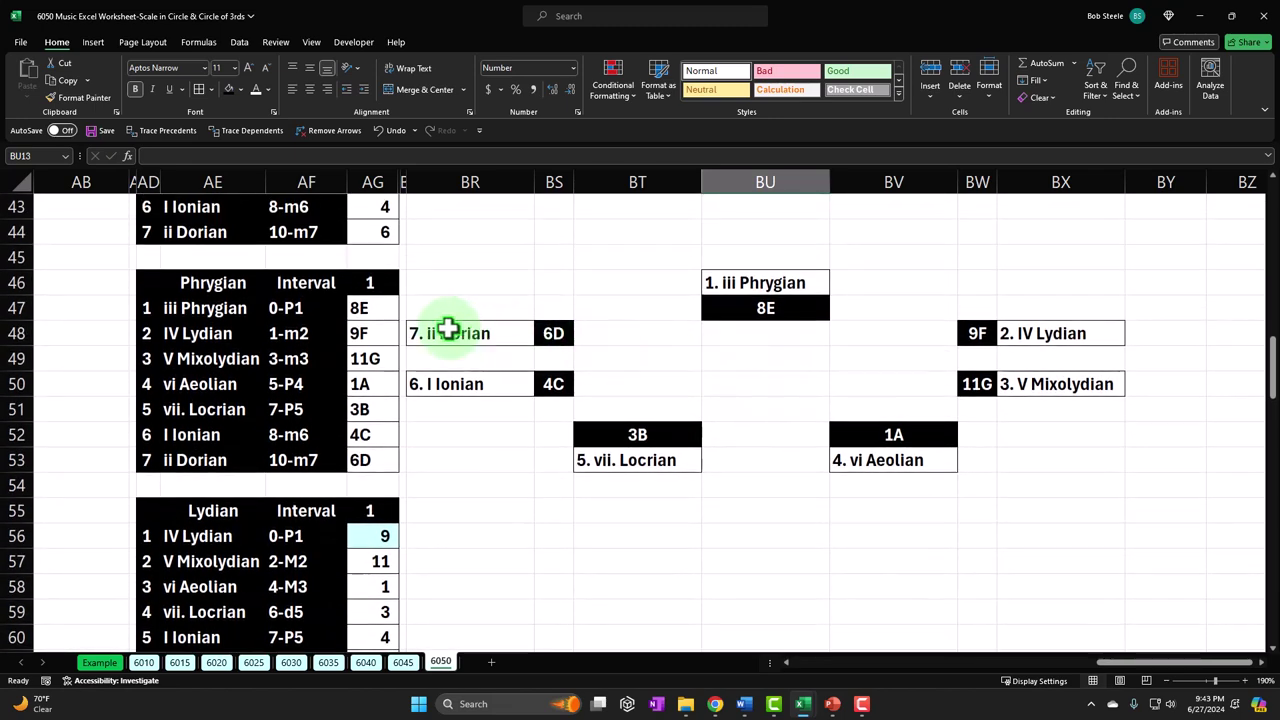
left_click(148, 306)
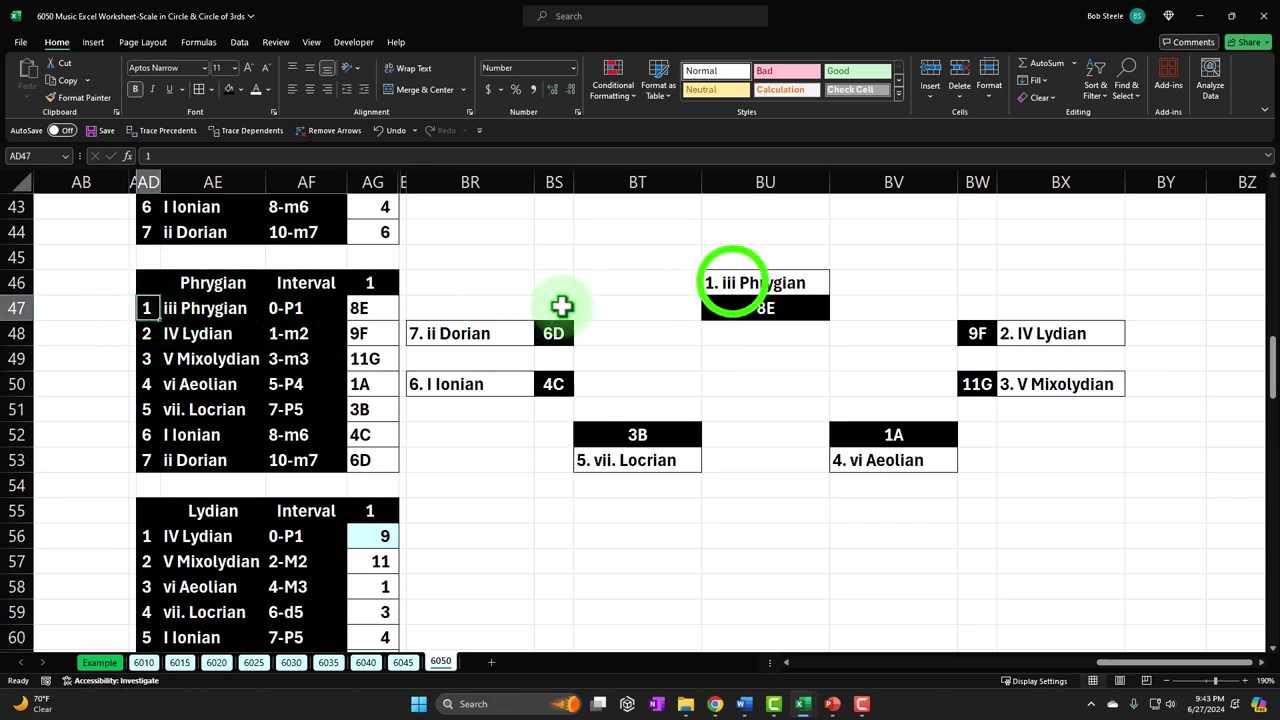
left_click(758, 312)
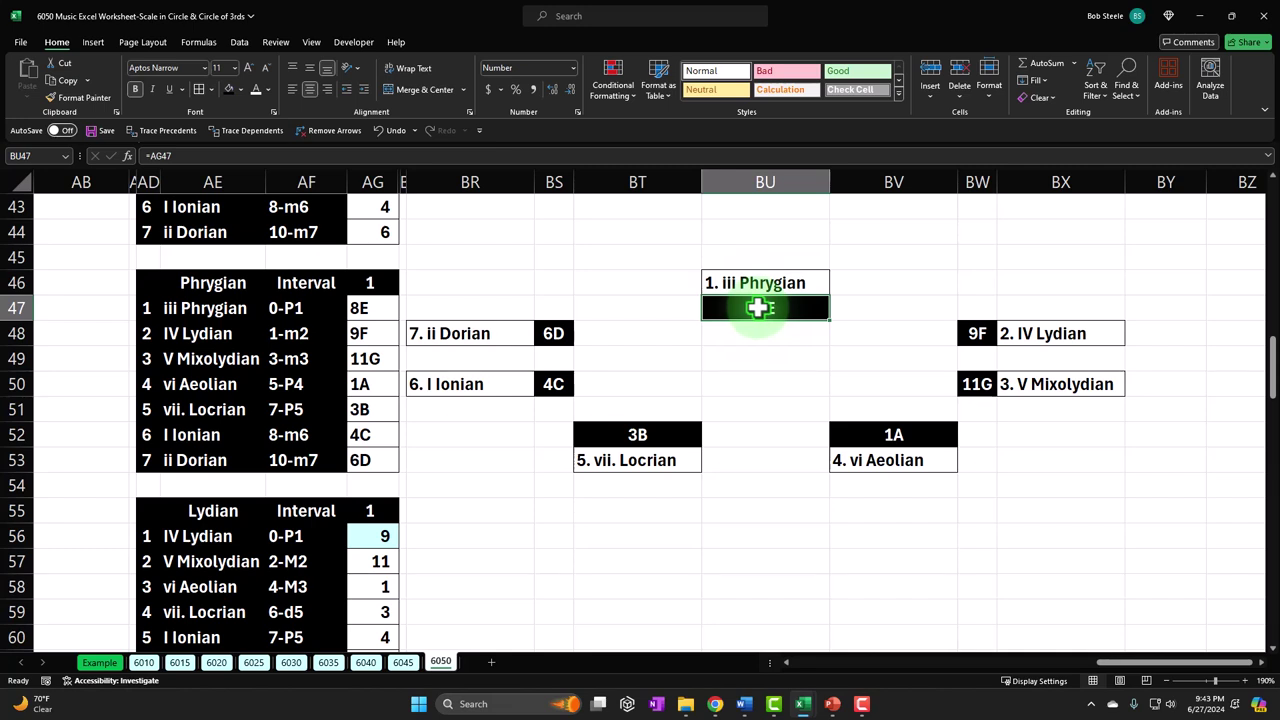
left_click(977, 384, "ctrl")
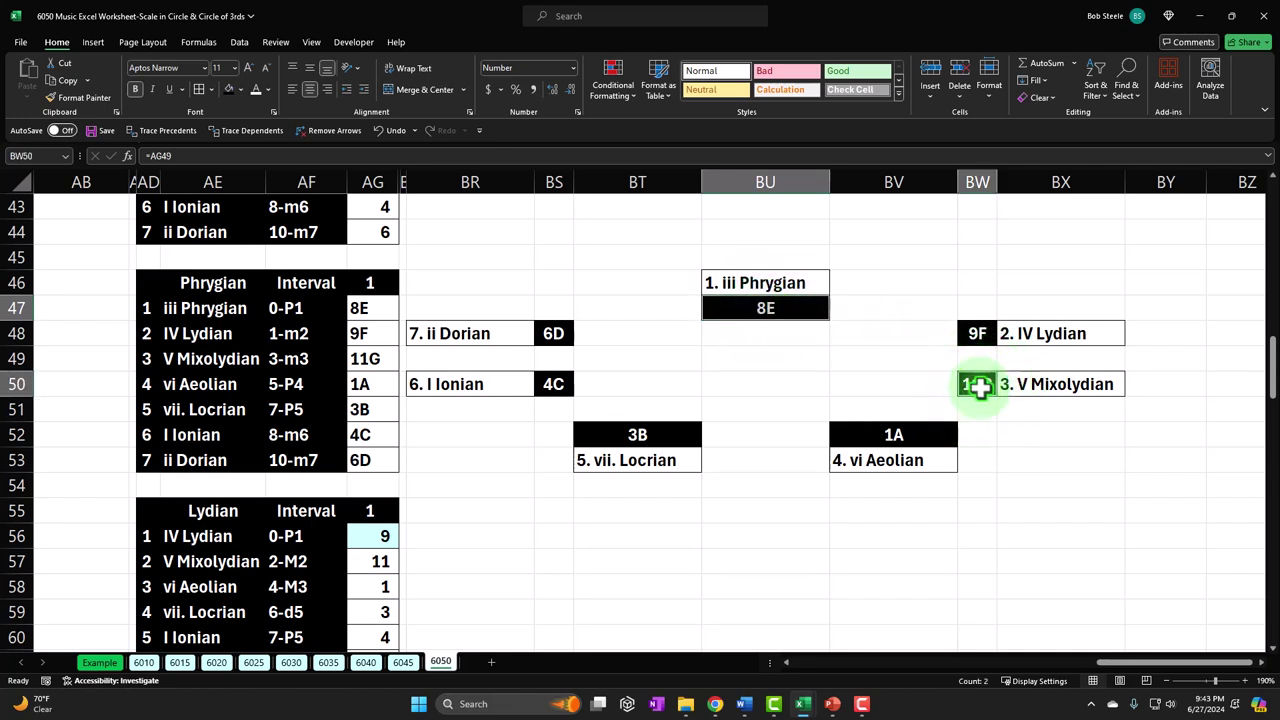
left_click(680, 428, "ctrl")
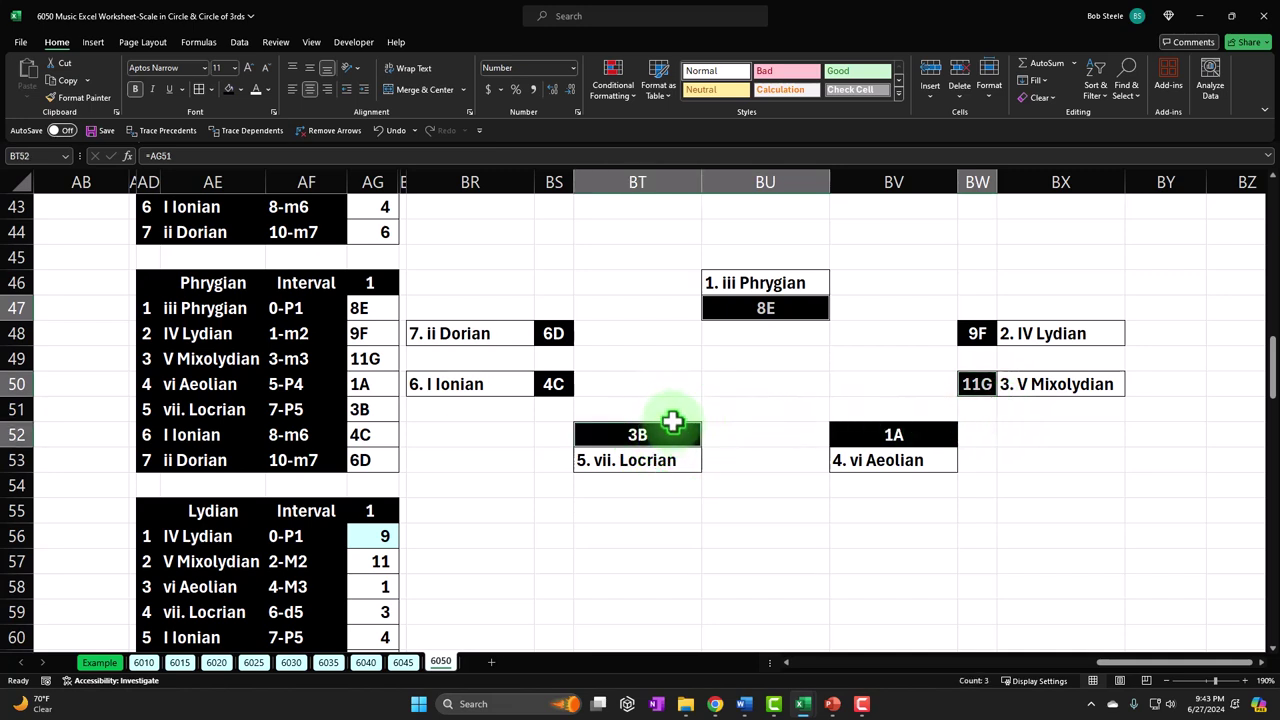
left_click(556, 334, "ctrl")
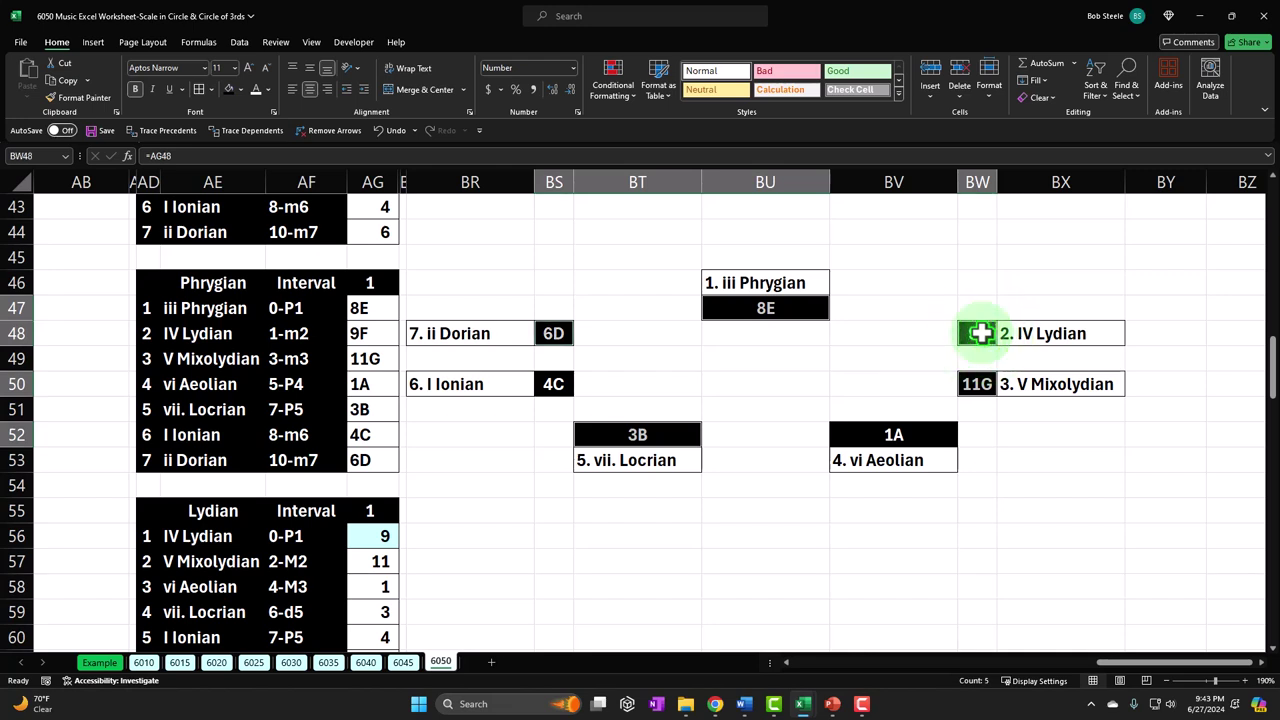
left_click(920, 434, "ctrl")
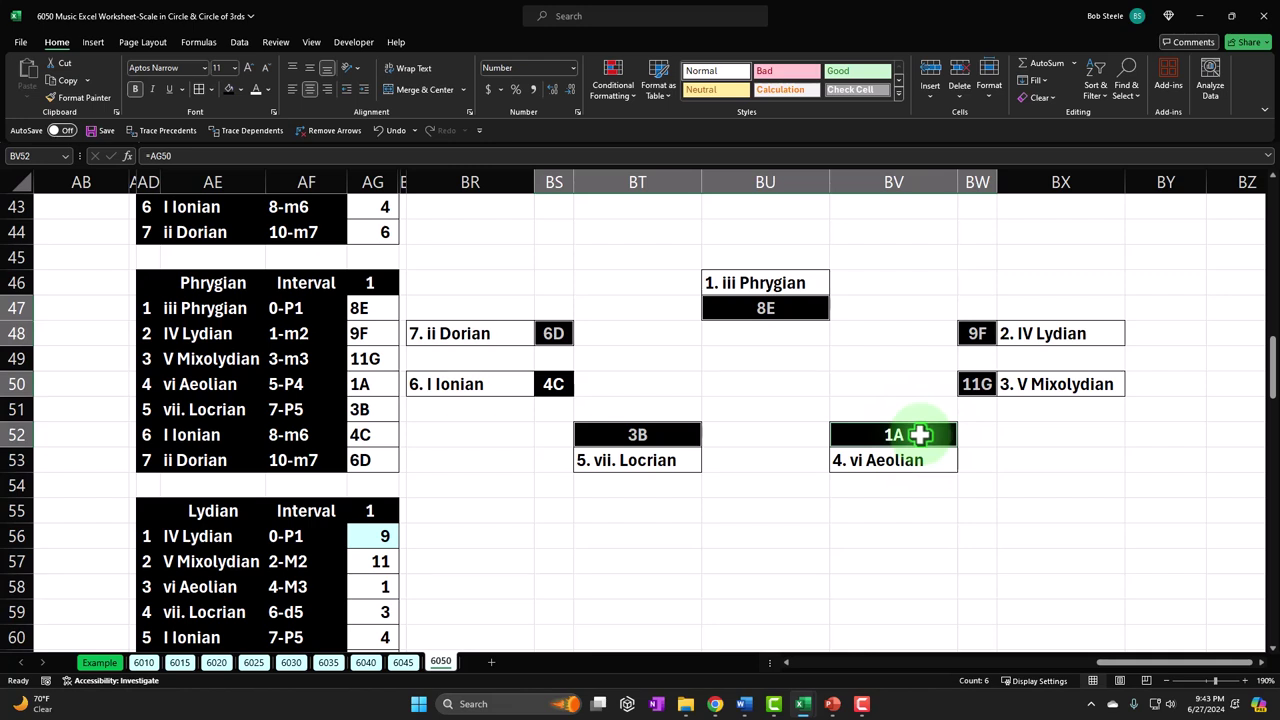
left_click(555, 384, "ctrl")
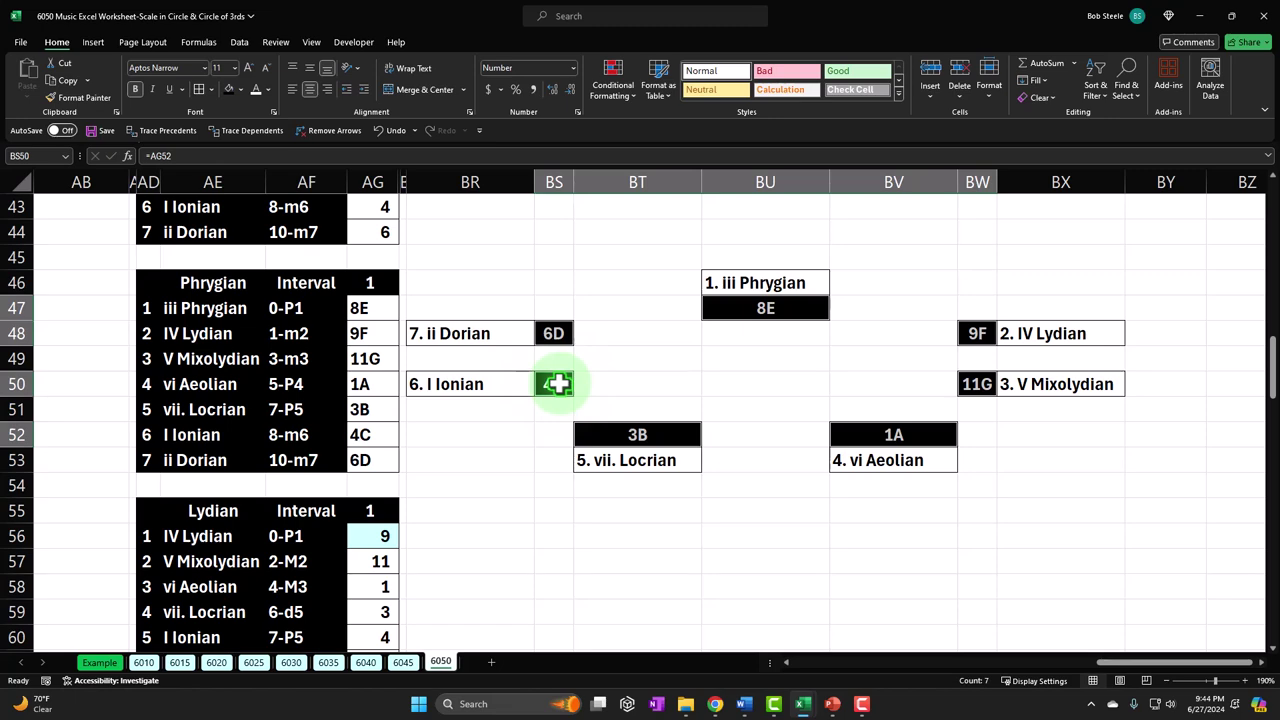
left_click(741, 374)
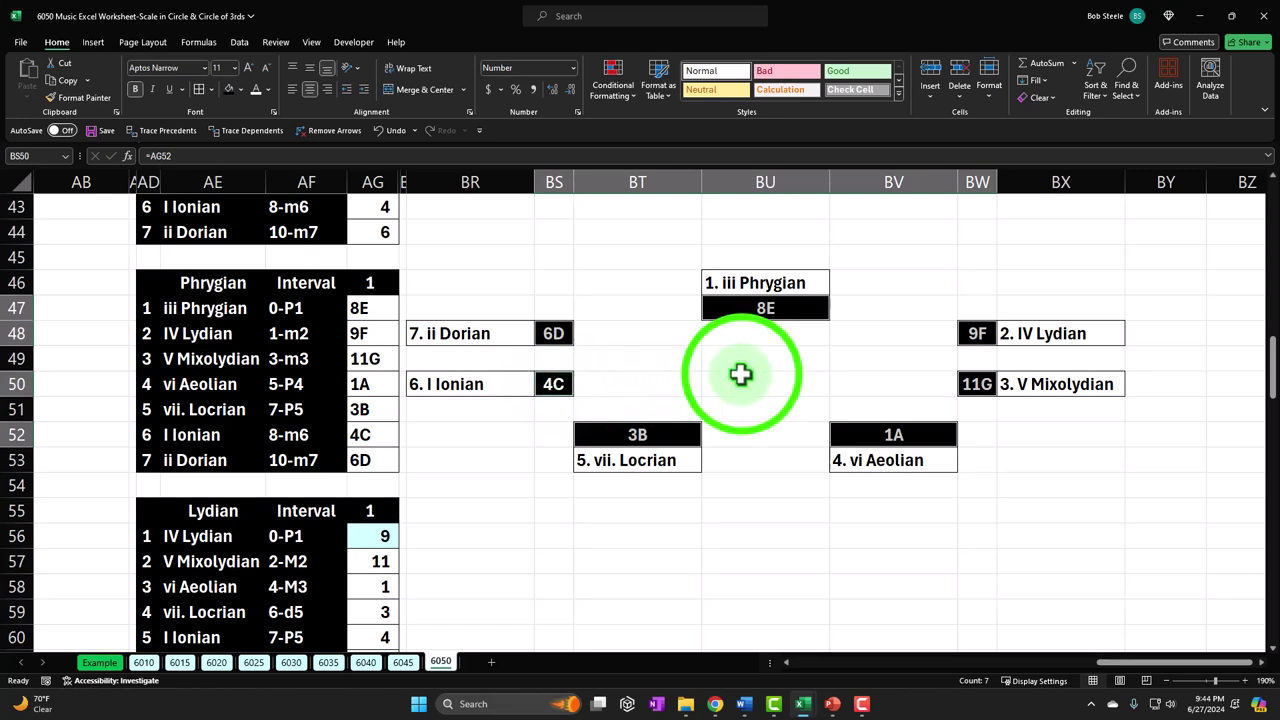
Scroll back to the Ionian circle in rows 10–17 and select empty cell BX10 beside it
scroll(741, 374, "down", 4)
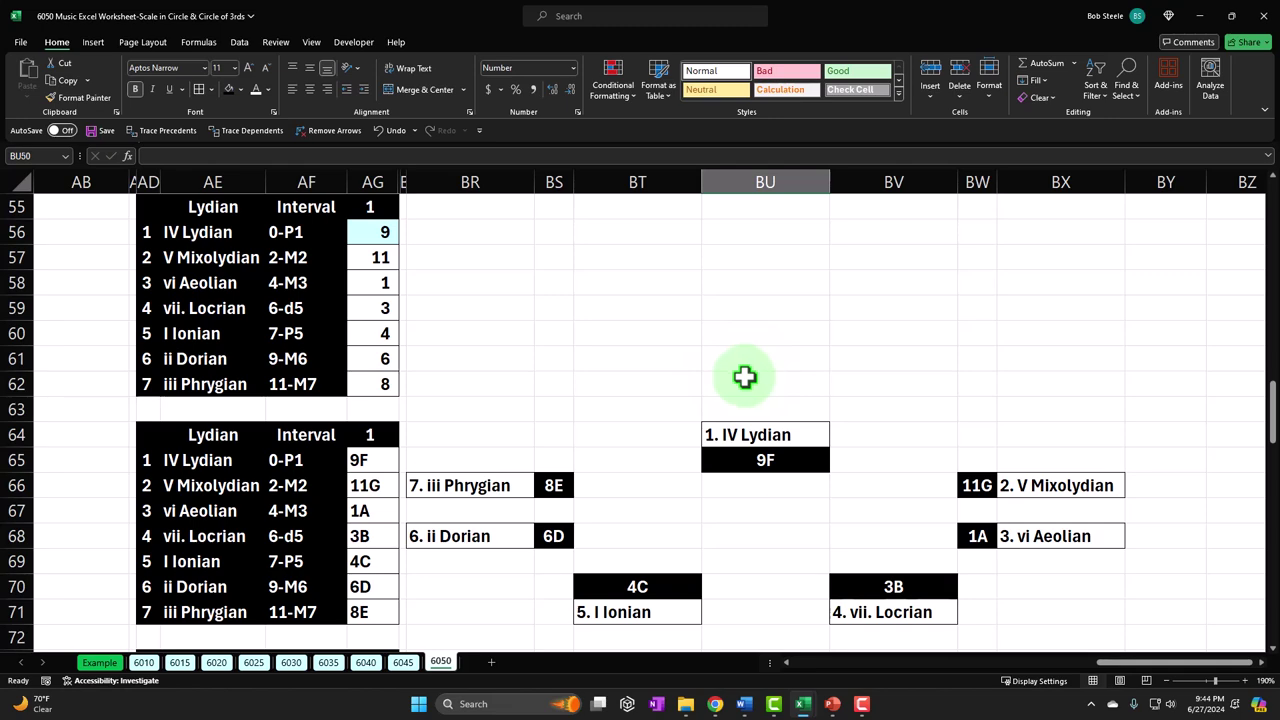
scroll(745, 376, "up", 18)
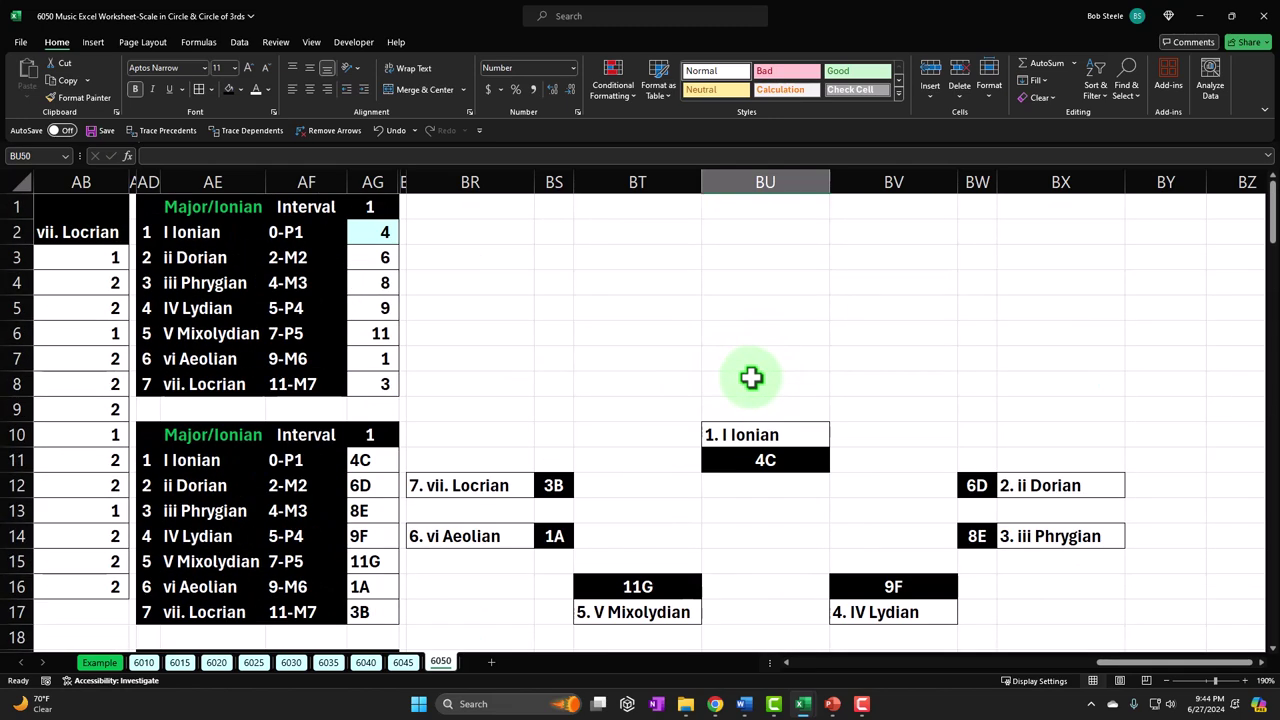
left_click(691, 383)
scroll(690, 384, "down", 3)
scroll(690, 384, "down", 1)
scroll(697, 394, "up", 4)
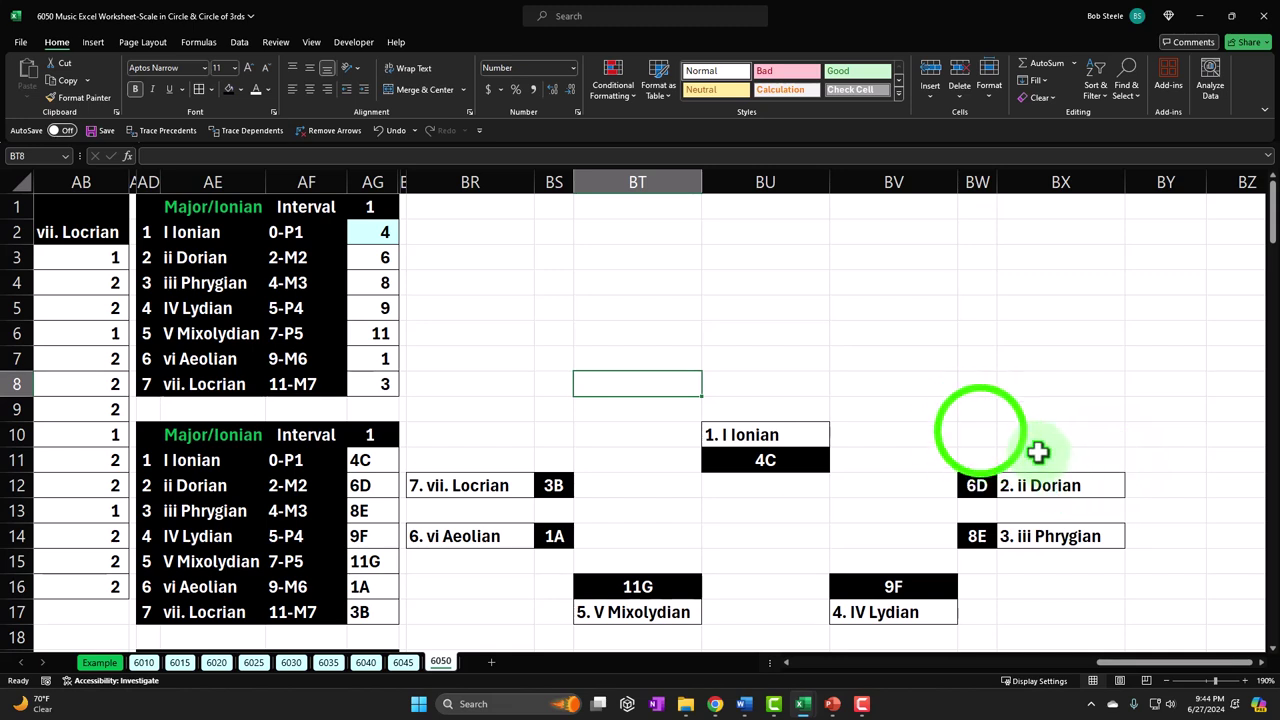
left_click(979, 432)
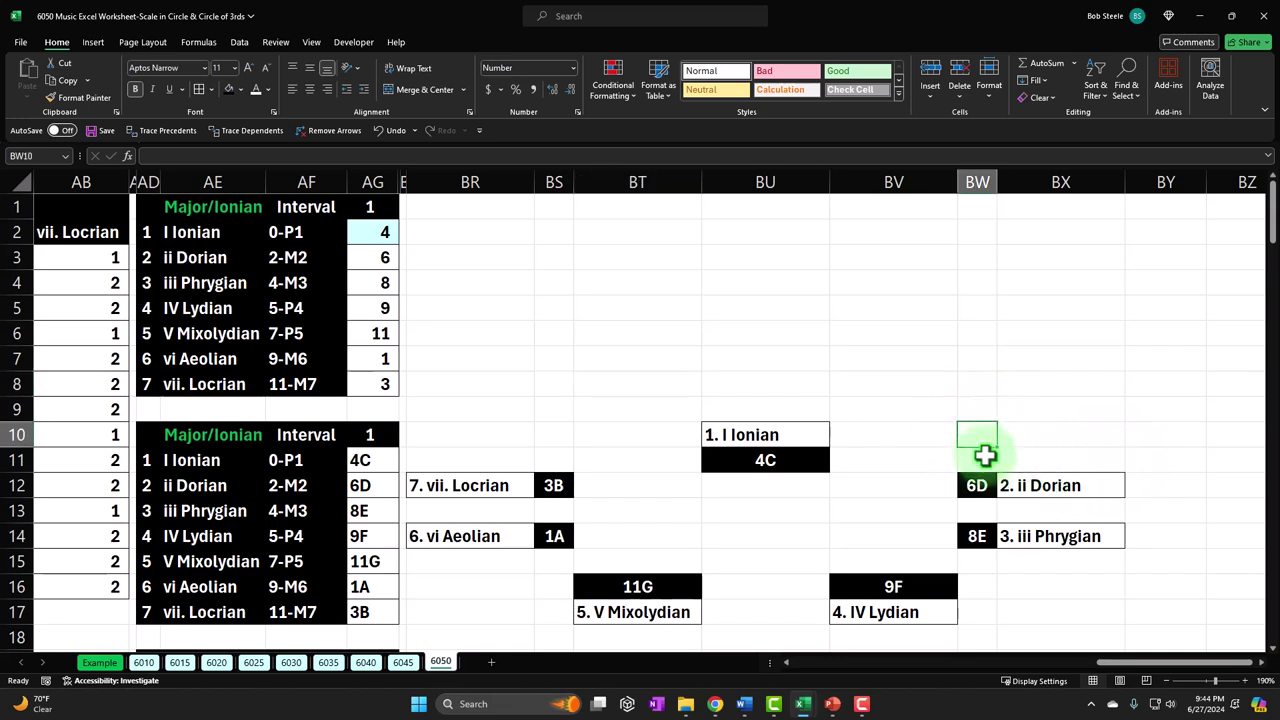
left_click(1087, 378)
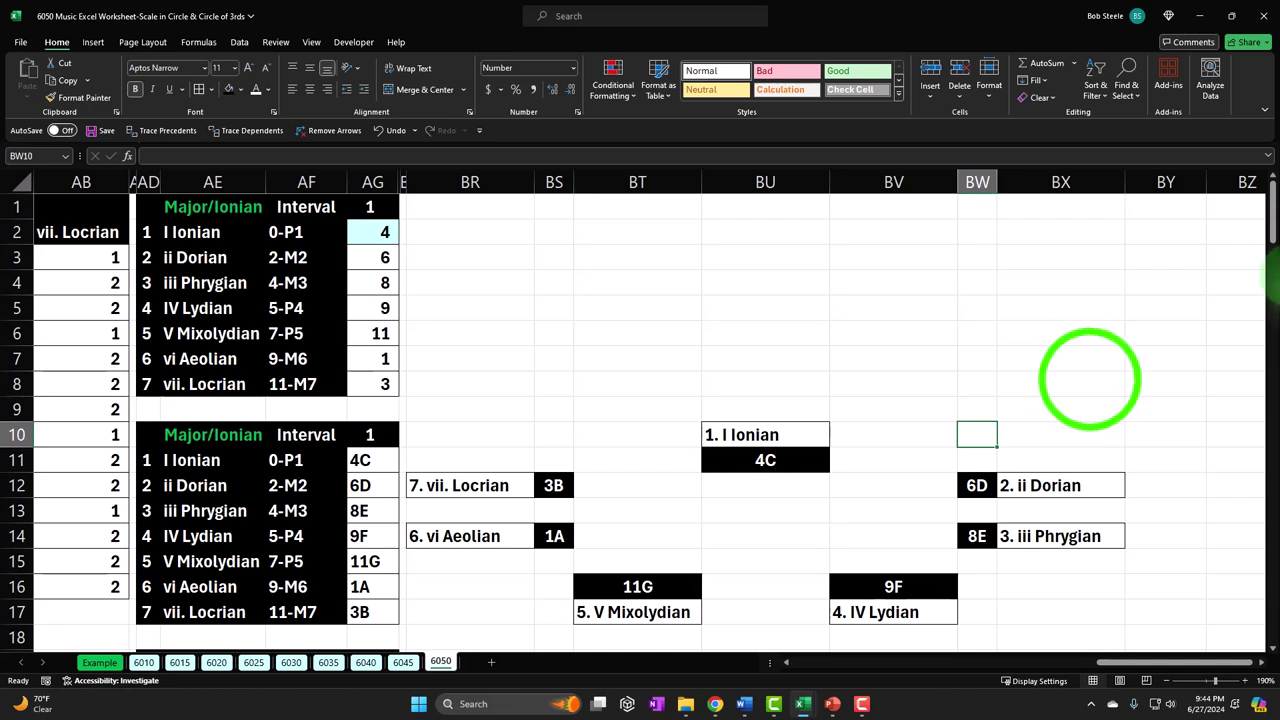
left_click(1060, 433)
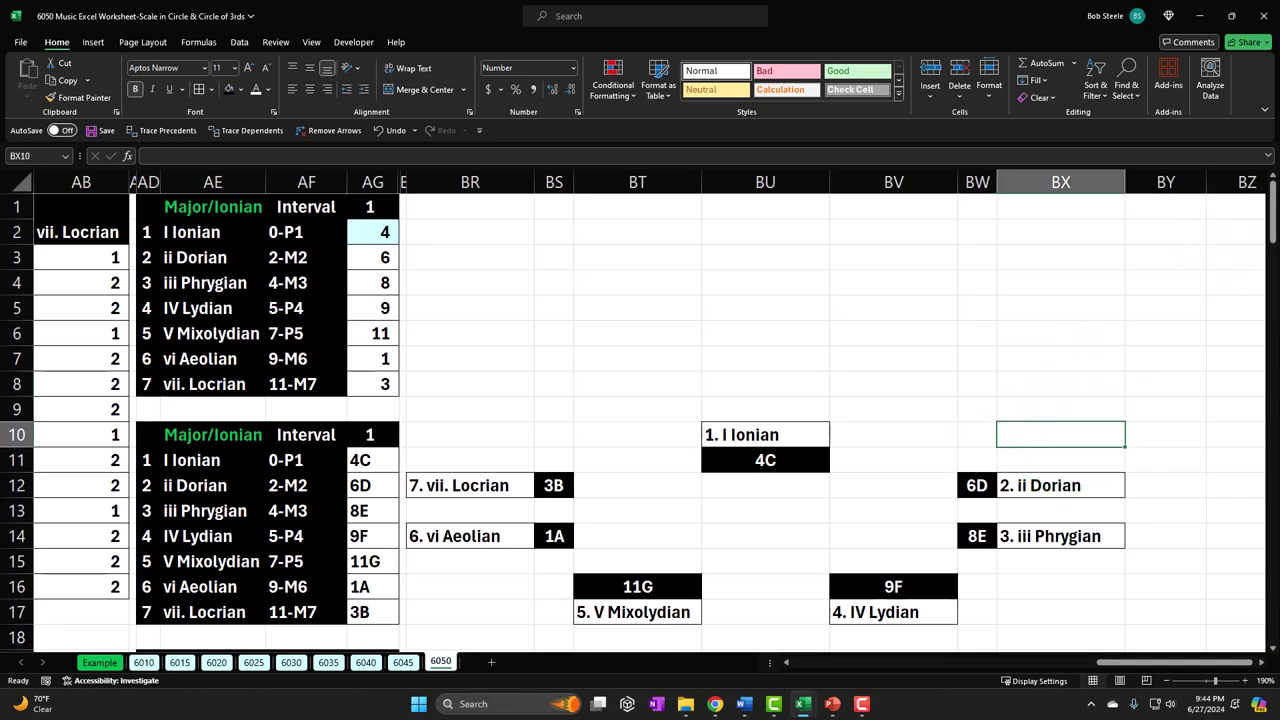
In CB11 enter =BU11 so it shows 4C
left_click(1100, 360)
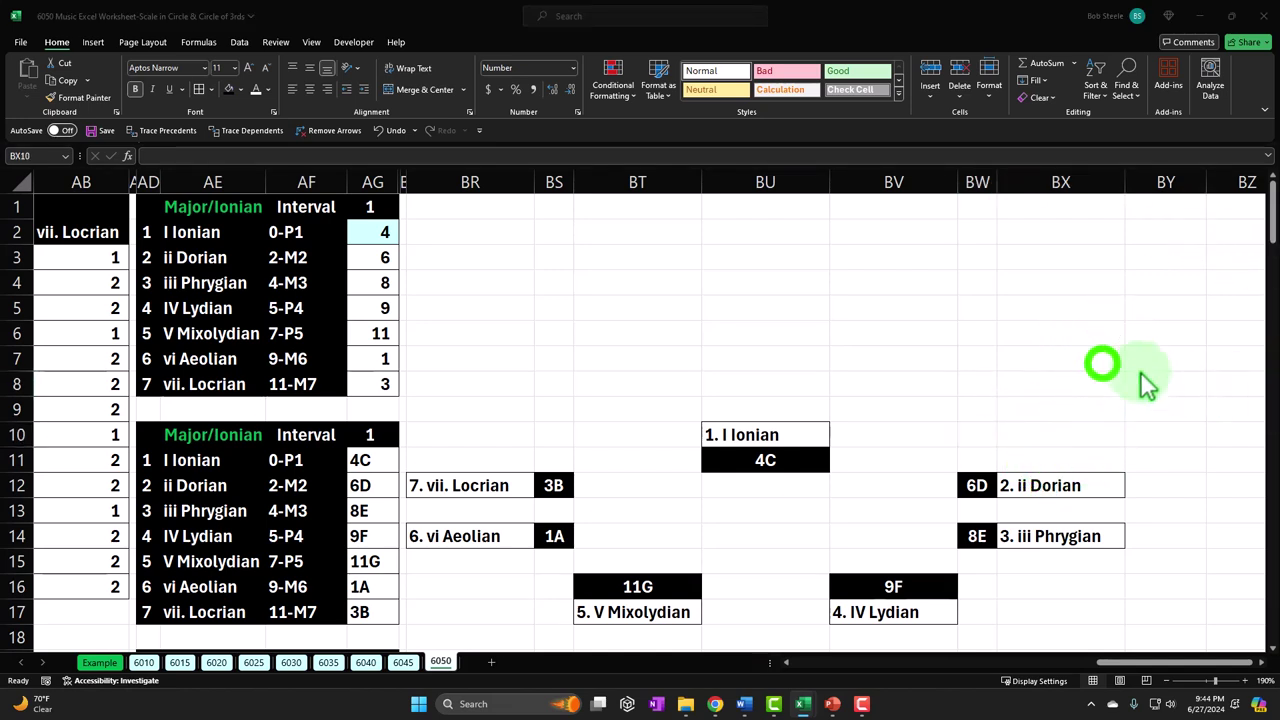
scroll(1104, 378, "down", 1)
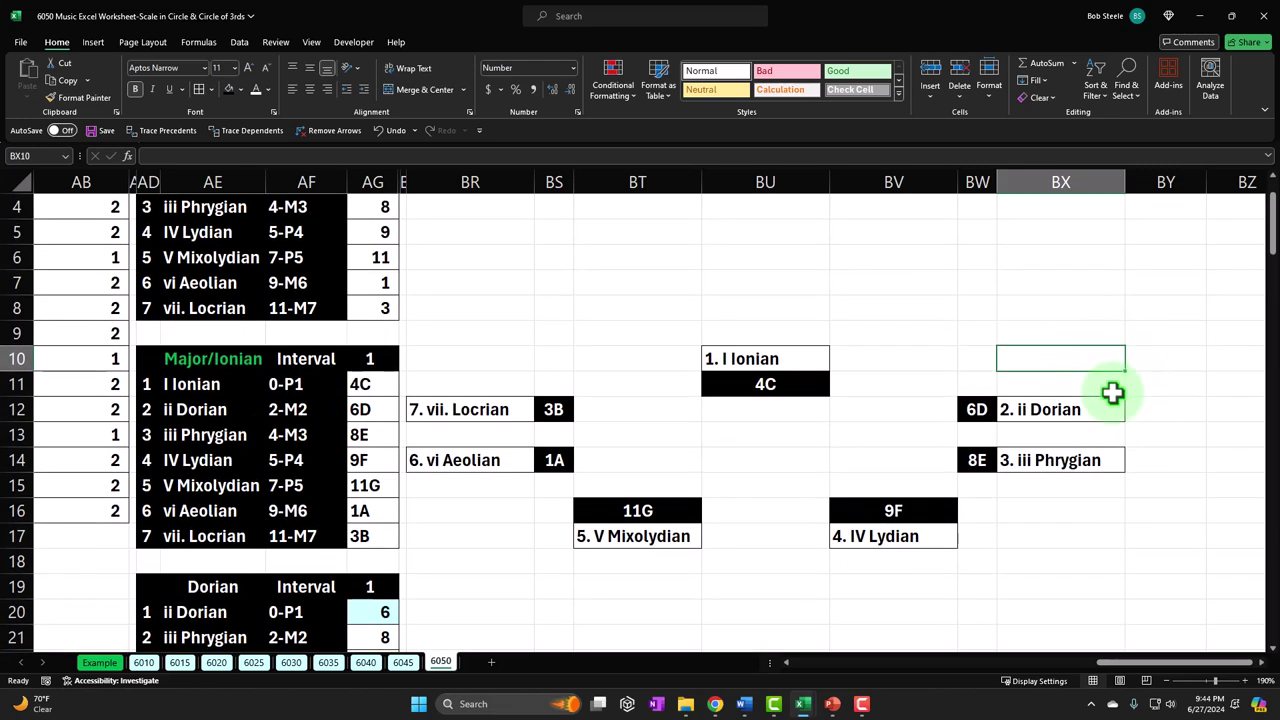
key("Right")
key("Right")
key("Right")
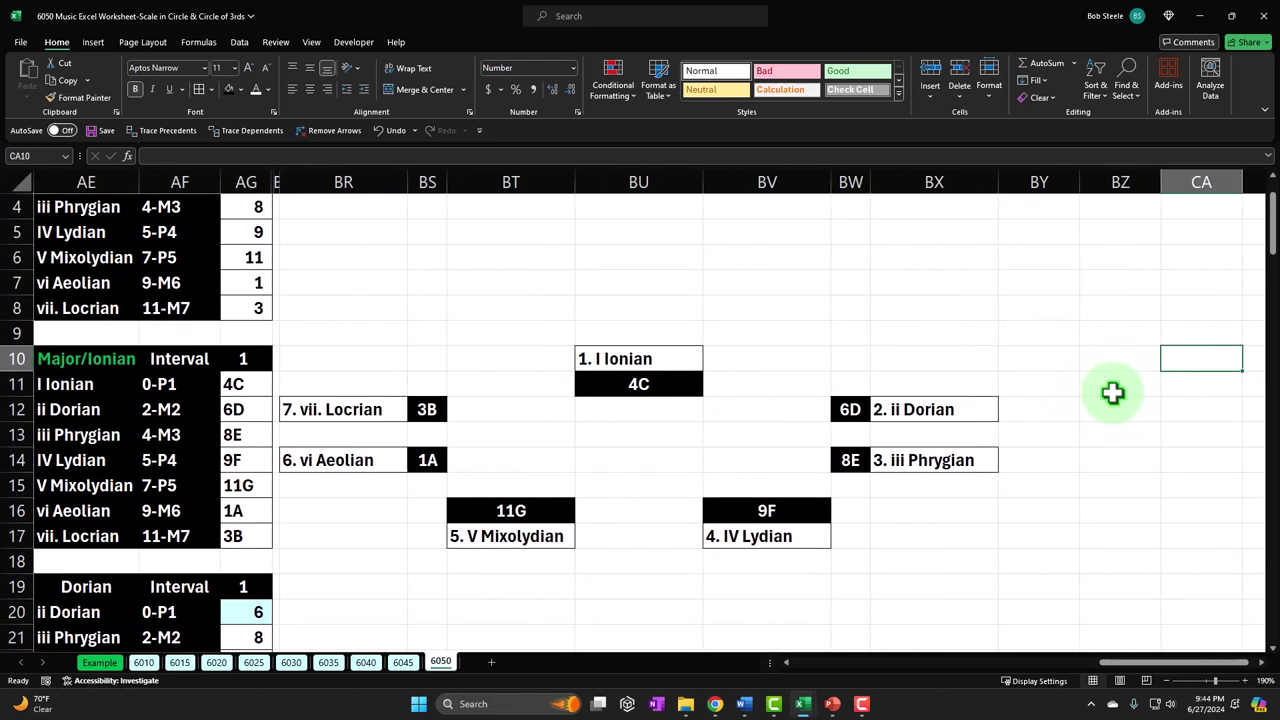
key("Right")
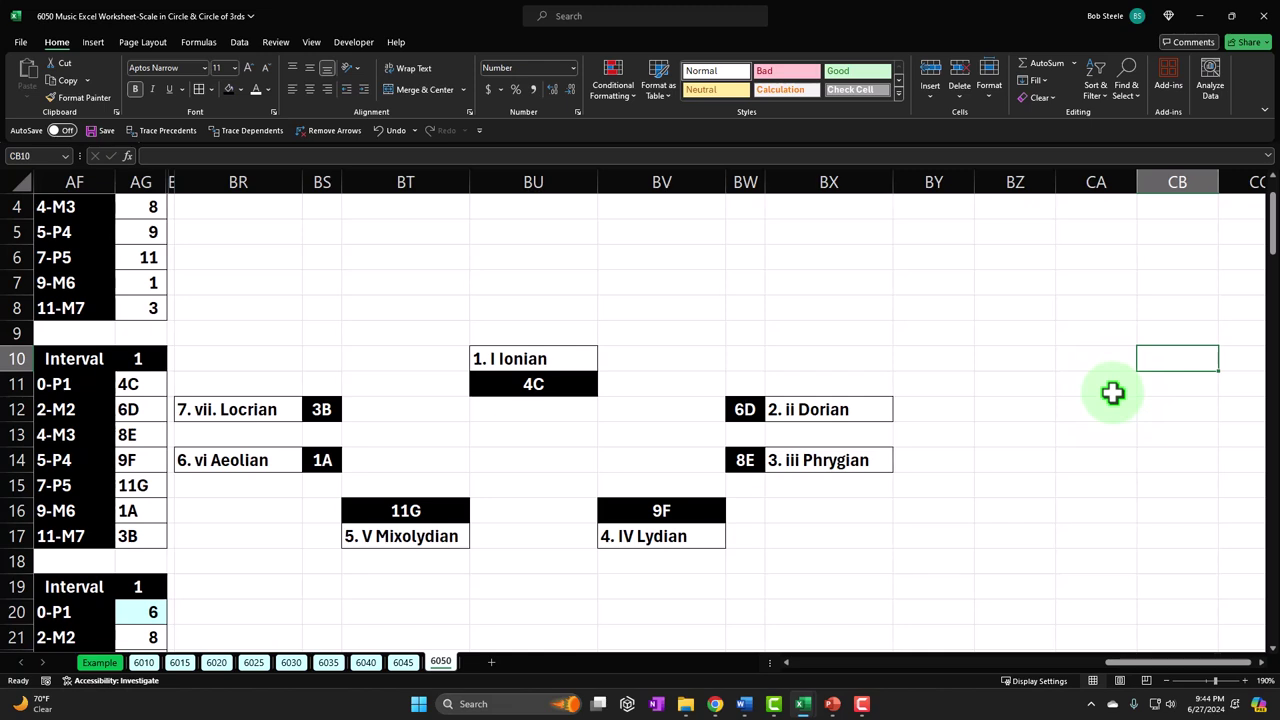
key("Down")
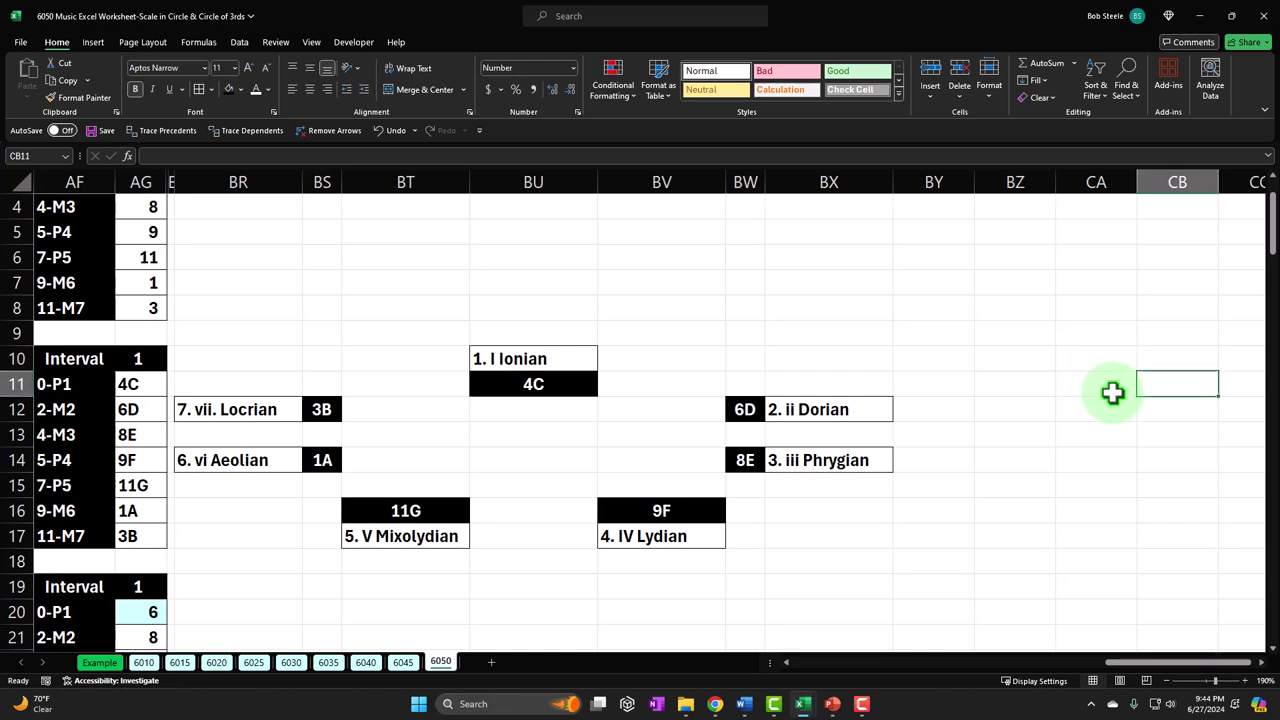
type("=")
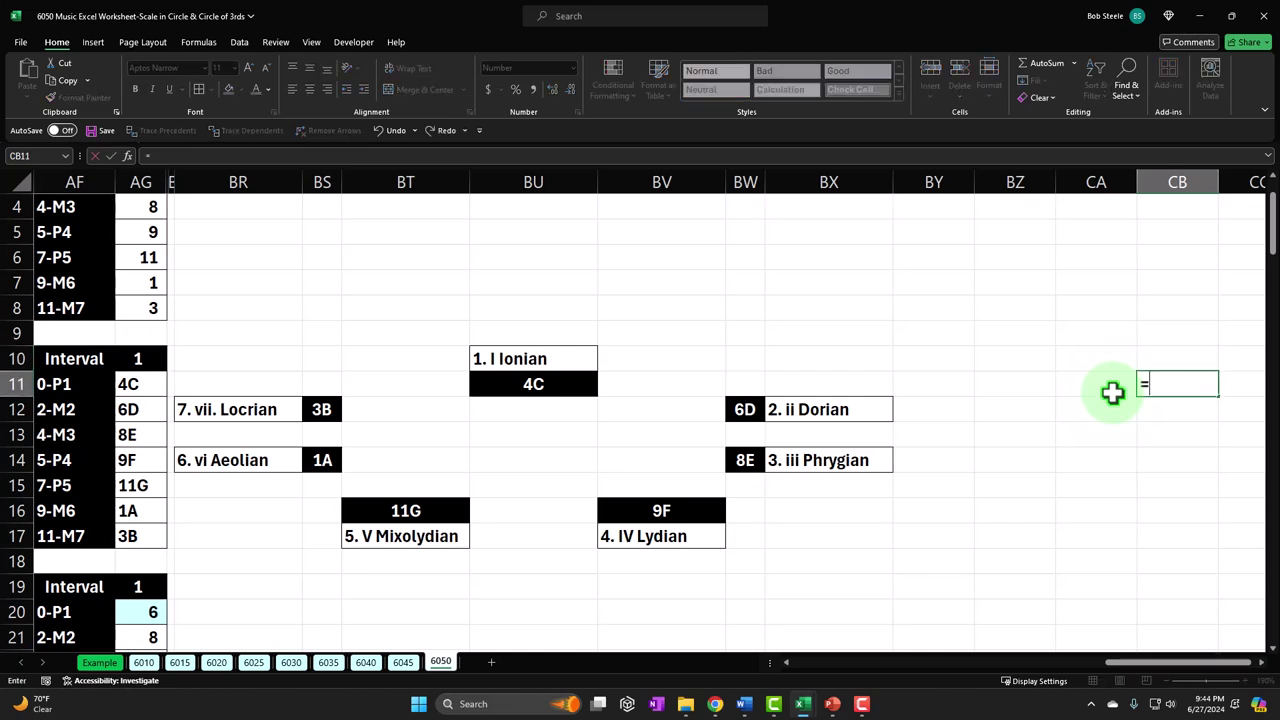
key("Left")
key("Left")
key("Left")
key("Left")
key("Left")
key("Left")
key("Left")
key("Right")
key("Return")
In CD13 enter =BW14 so it shows 8E
key("Right")
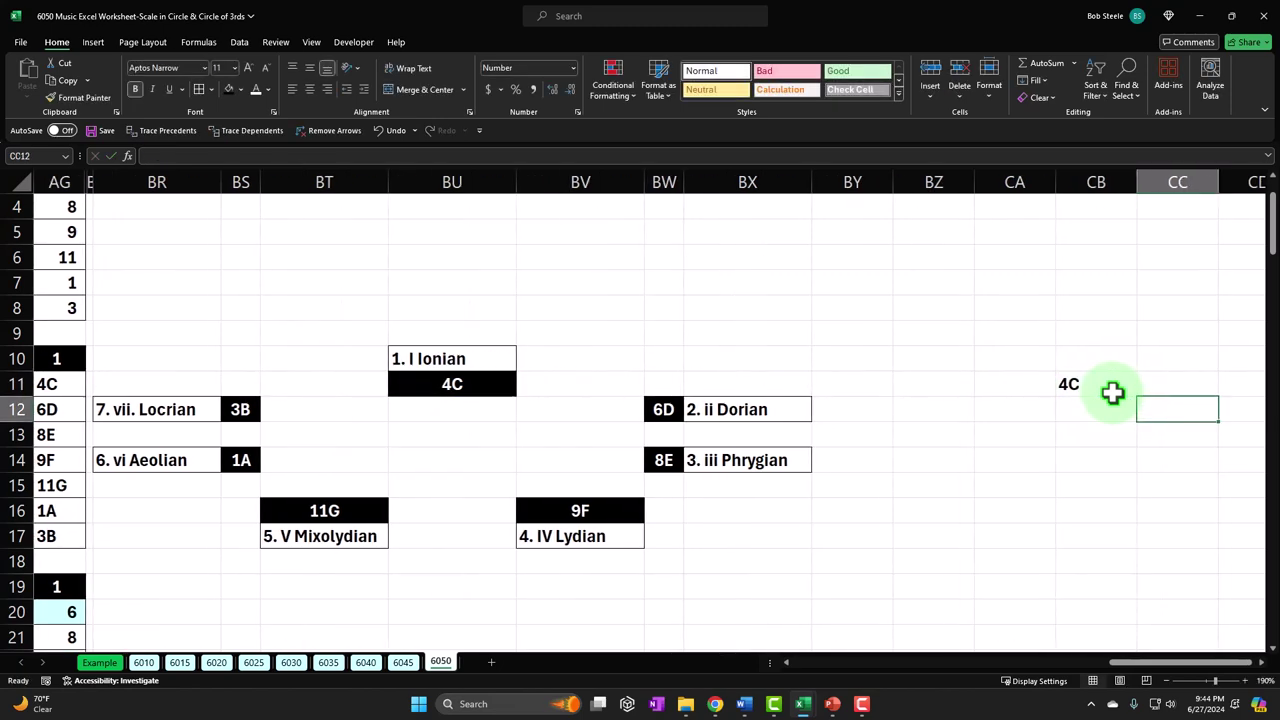
key("Right")
key("Down")
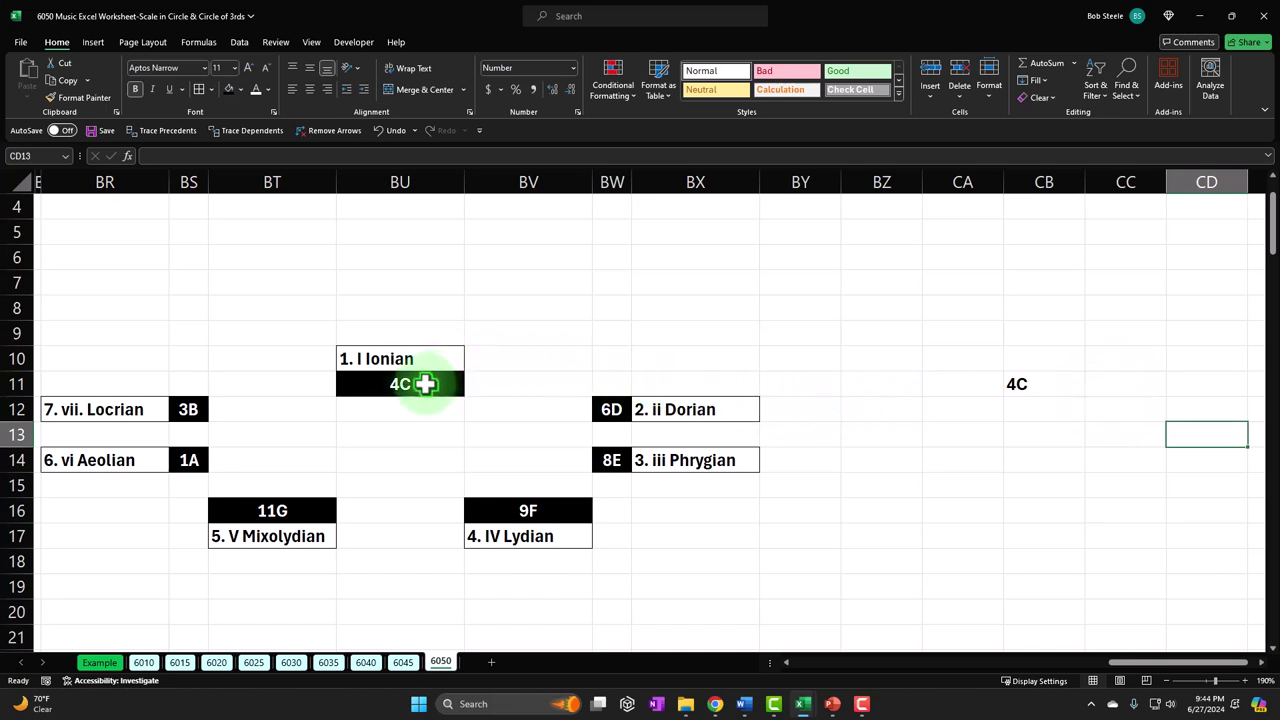
type("=")
key("Left")
key("Left")
key("Left")
key("Left")
key("Left")
key("Left")
key("Left")
key("Left")
left_click(600, 457)
key("Return")
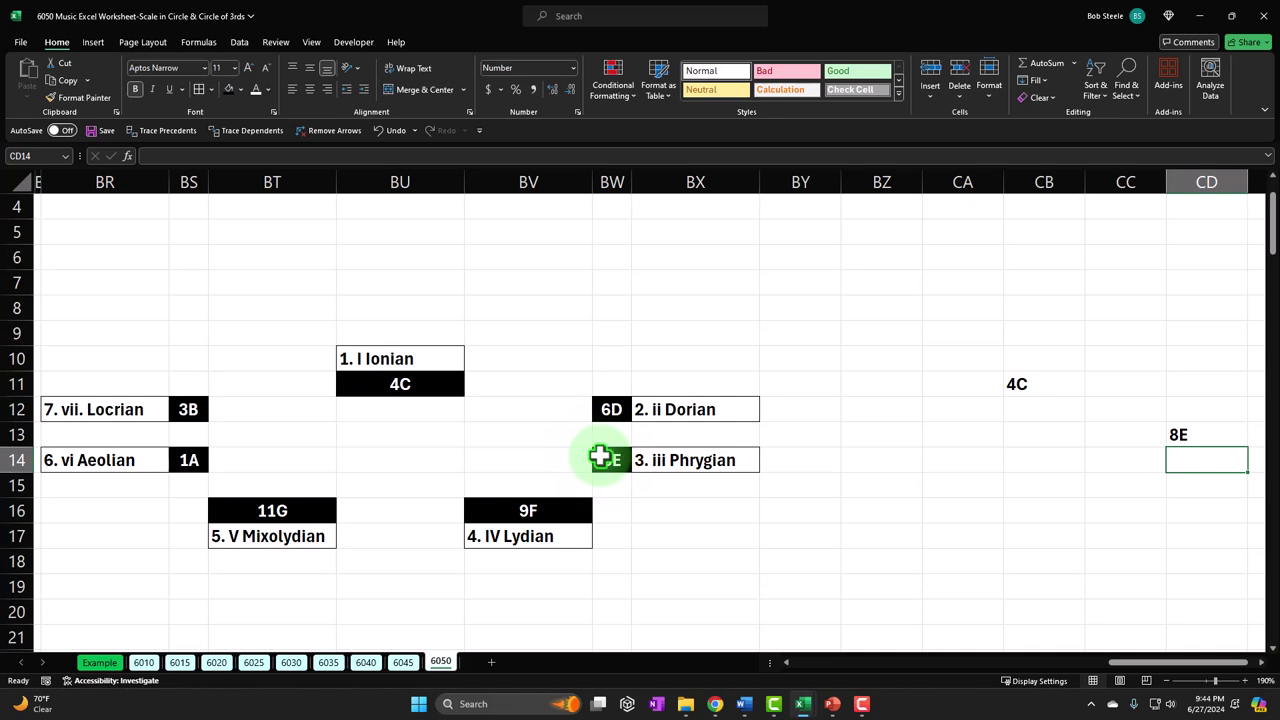
In CD14 enter =BT16 so it shows 11G
type("=")
key("Left")
key("Left")
key("Left")
key("Left")
key("Left")
key("Left")
key("Left")
key("Left")
key("Down")
key("Down")
key("Left")
key("Left")
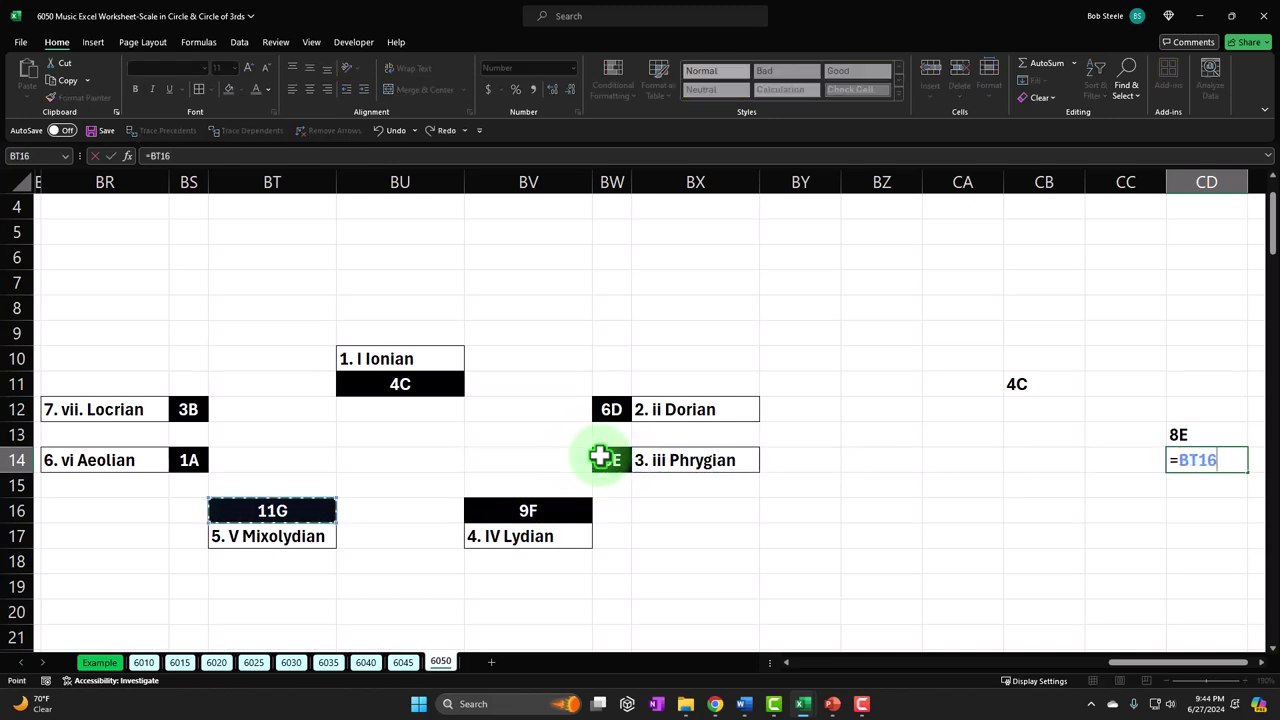
key("Return")
left_click_drag(1022, 380, 1173, 459)
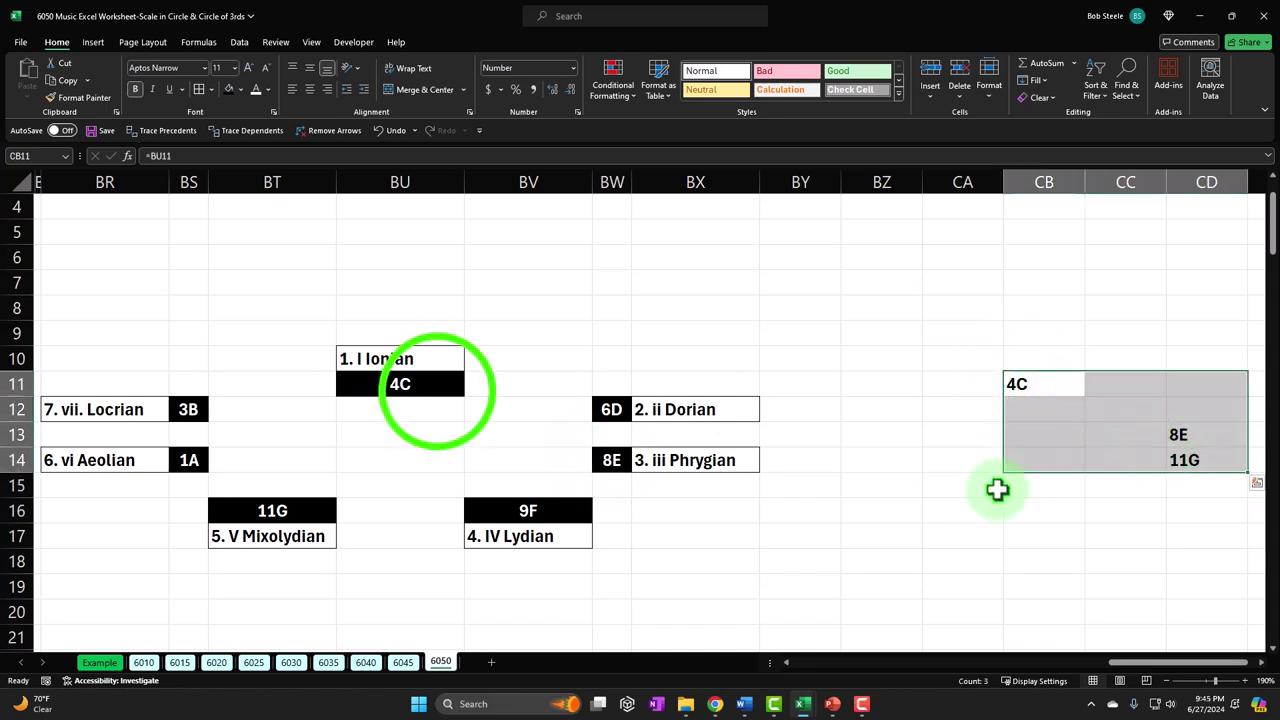
left_click(437, 390)
left_click(609, 457, "ctrl")
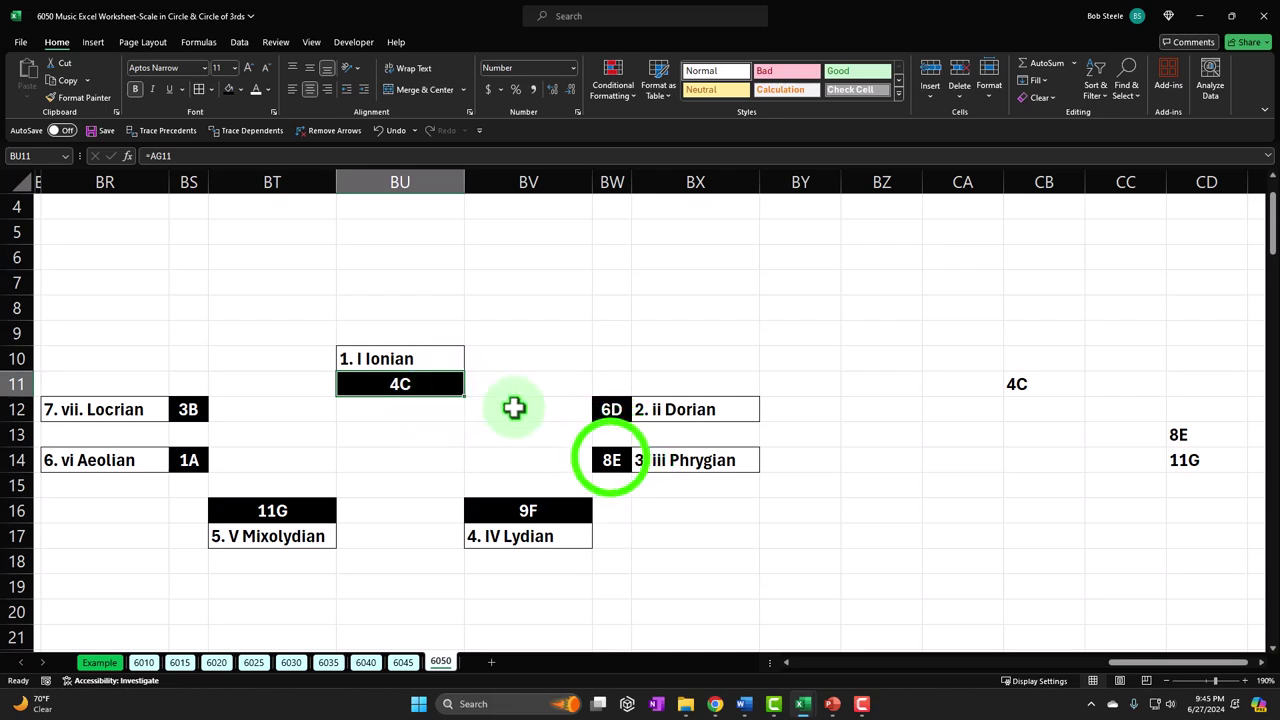
left_click(294, 510, "ctrl")
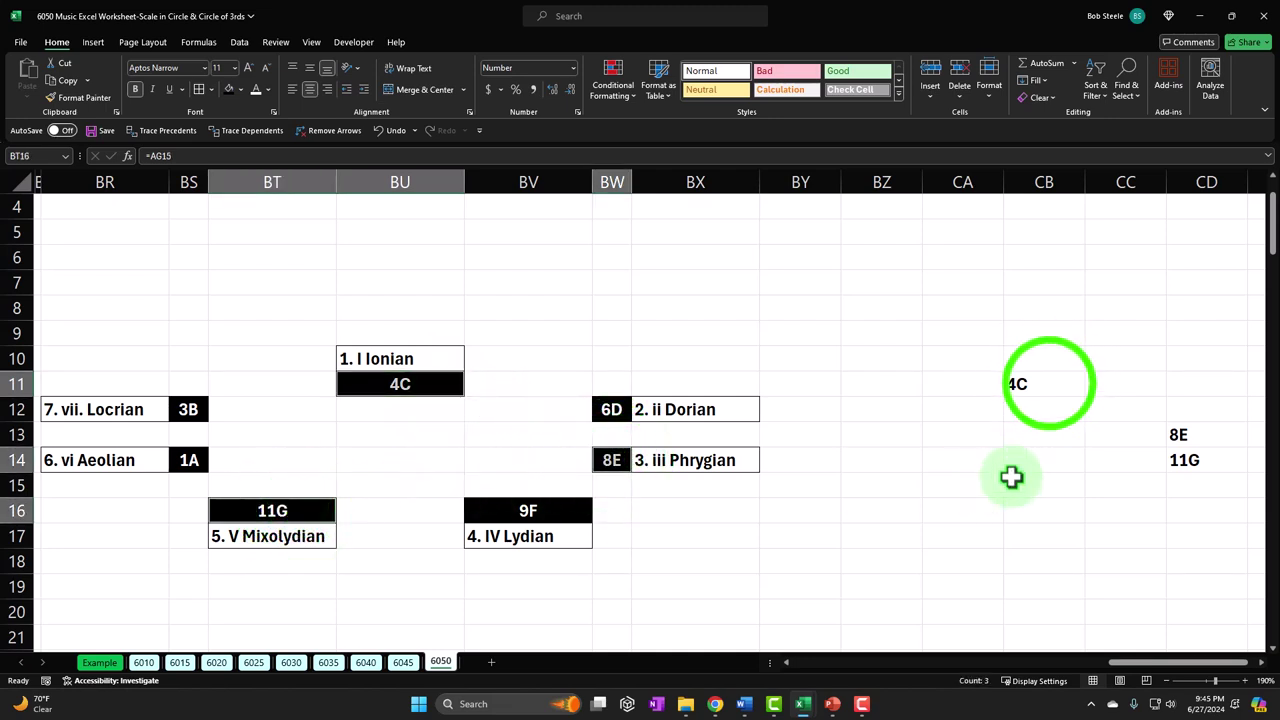
left_click_drag(1048, 389, 1170, 458)
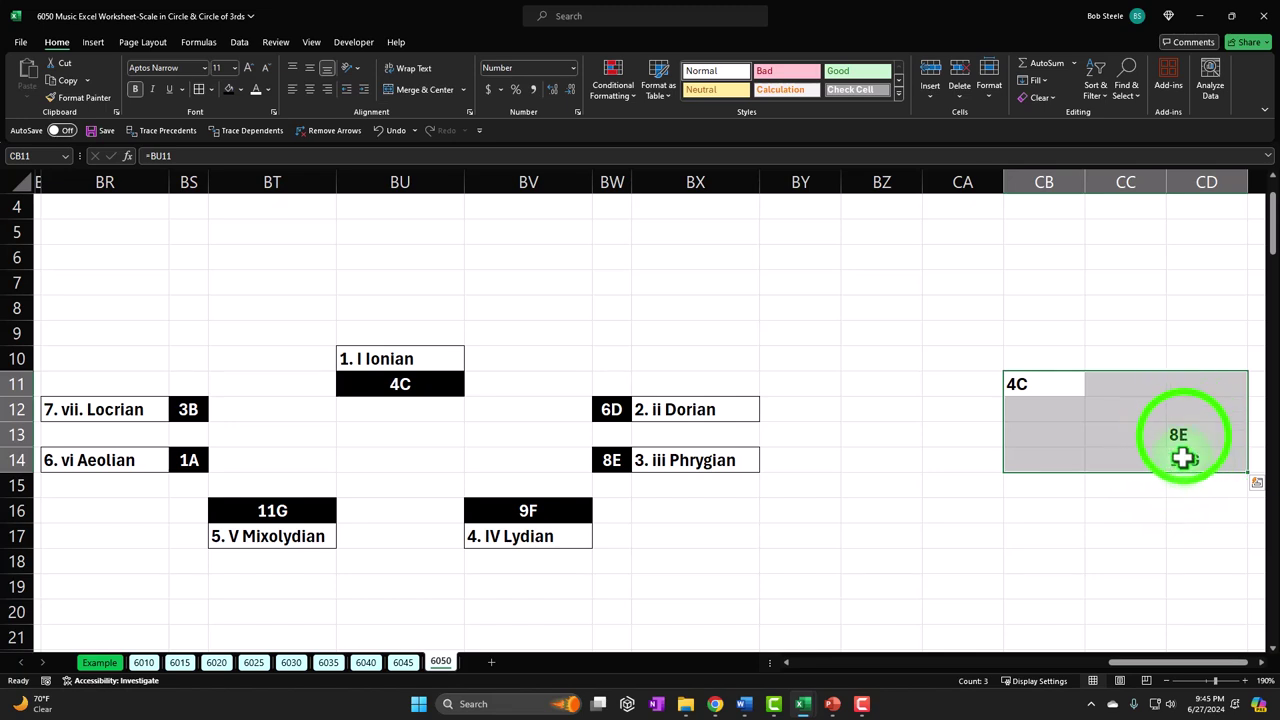
left_click(1184, 438)
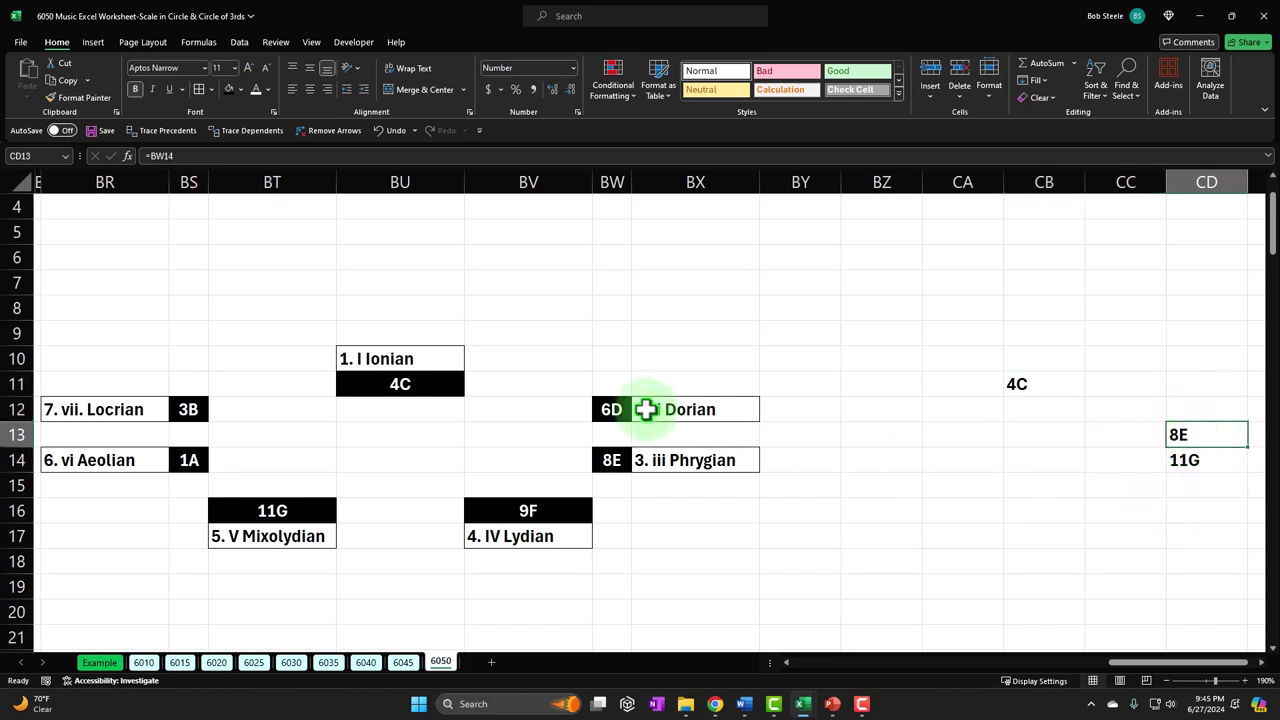
left_click(612, 461)
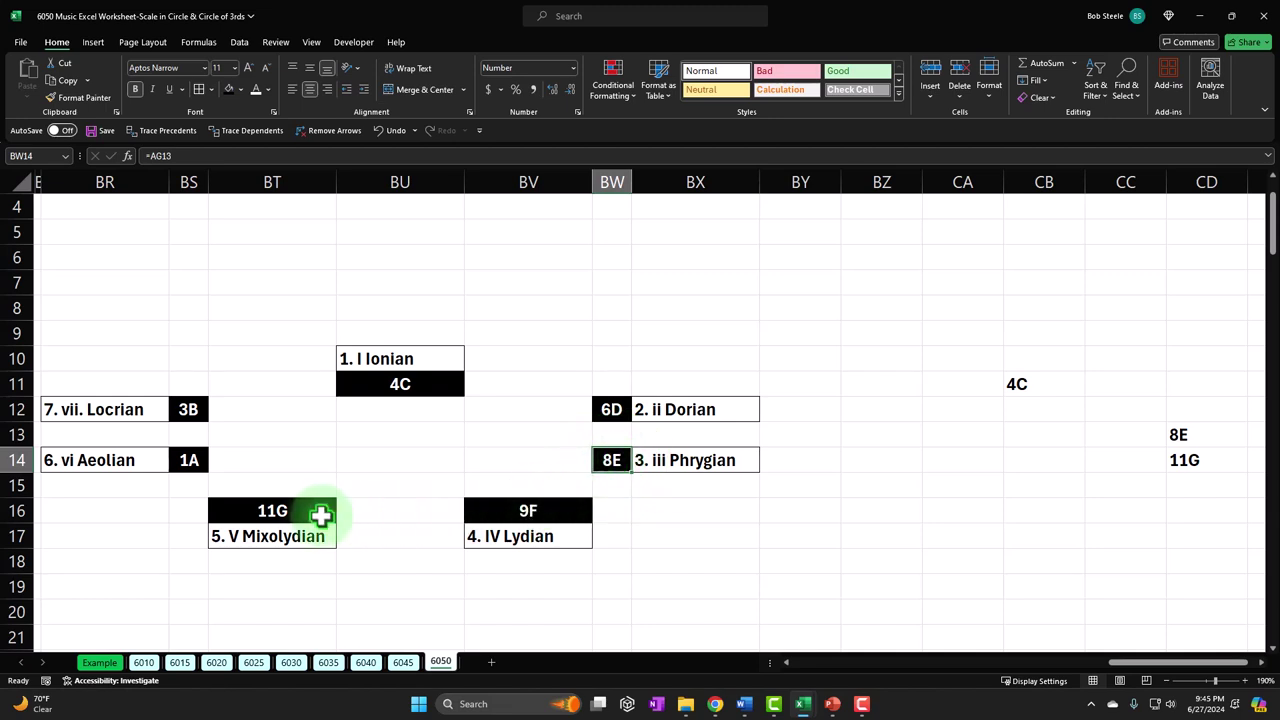
left_click(1157, 481)
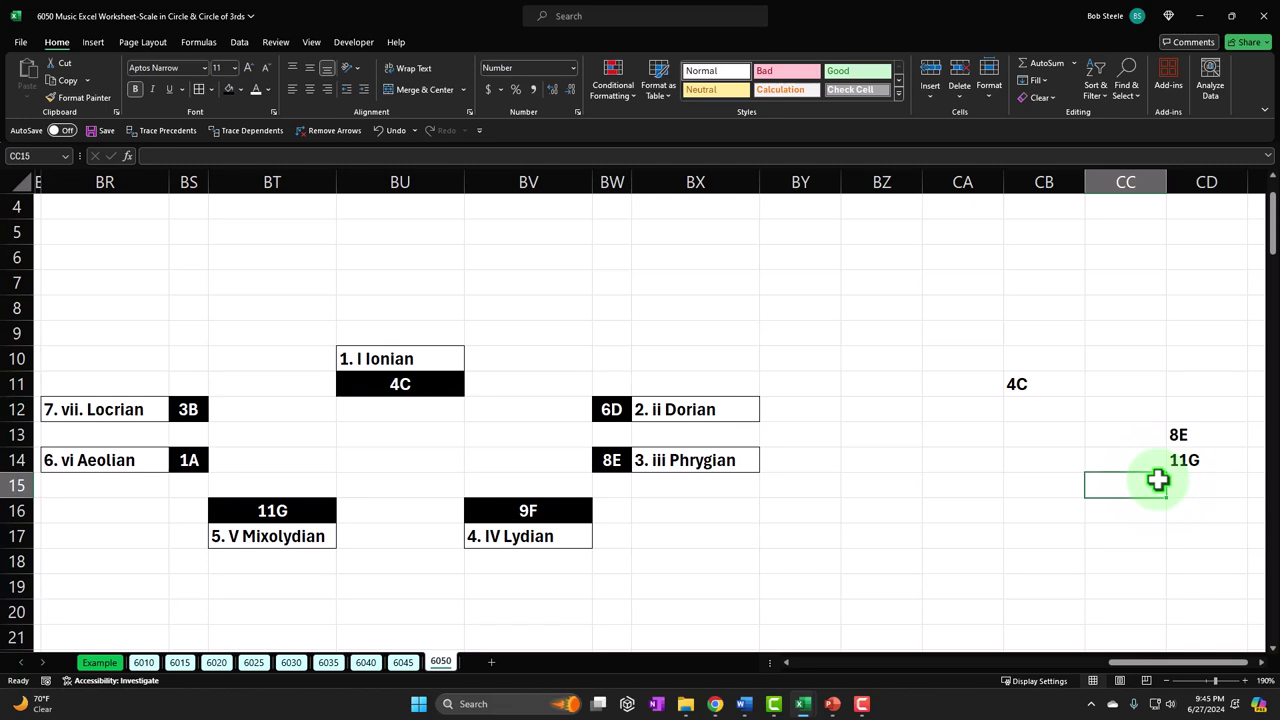
In CC15 enter =BS12 so it shows 3B
type("=")
key("Left")
key("Left")
key("Left")
key("Left")
key("Left")
key("Left")
key("Left")
key("Down")
key("Left")
key("Up")
key("Up")
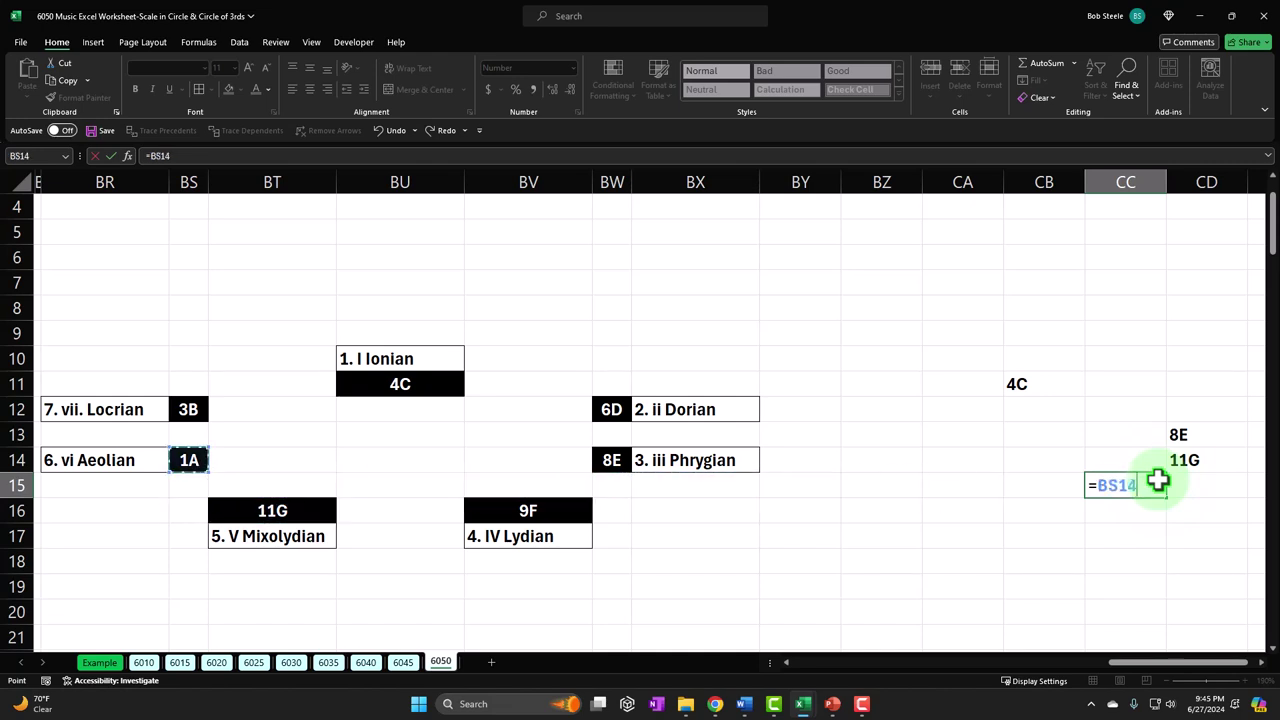
key("Return")
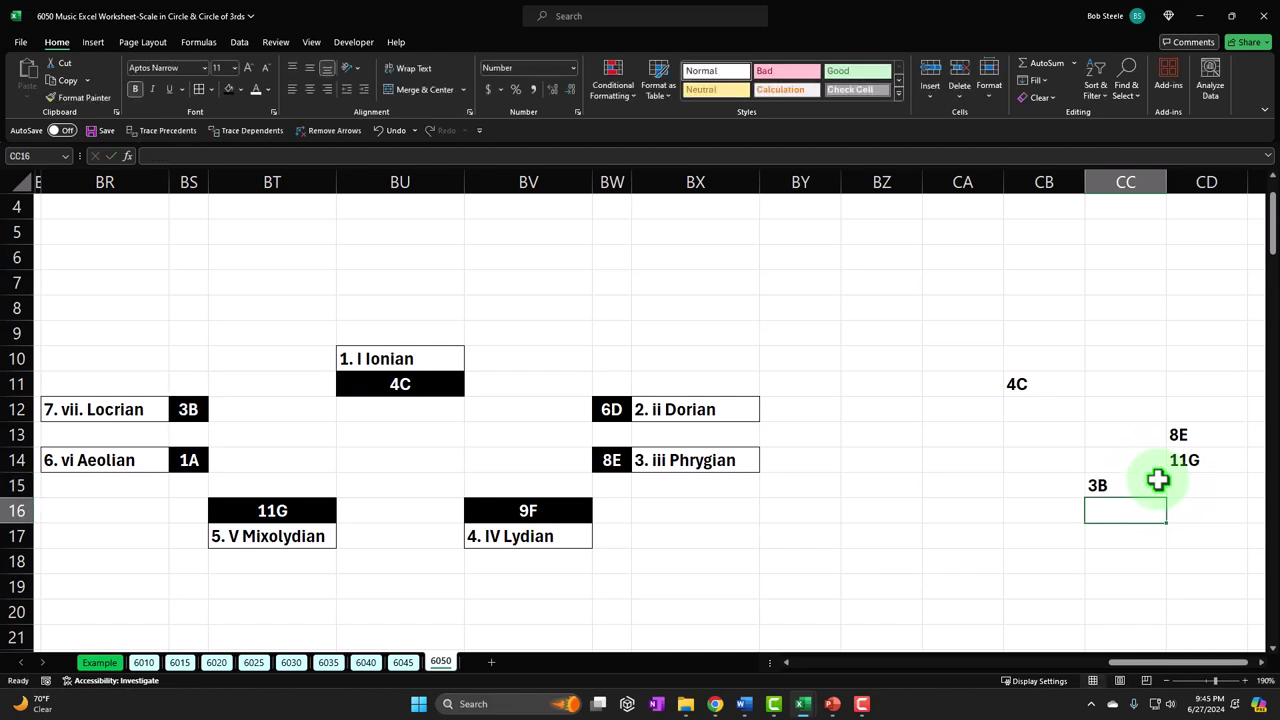
In CA15 enter =BW12 so it shows 6D
left_click(1203, 434)
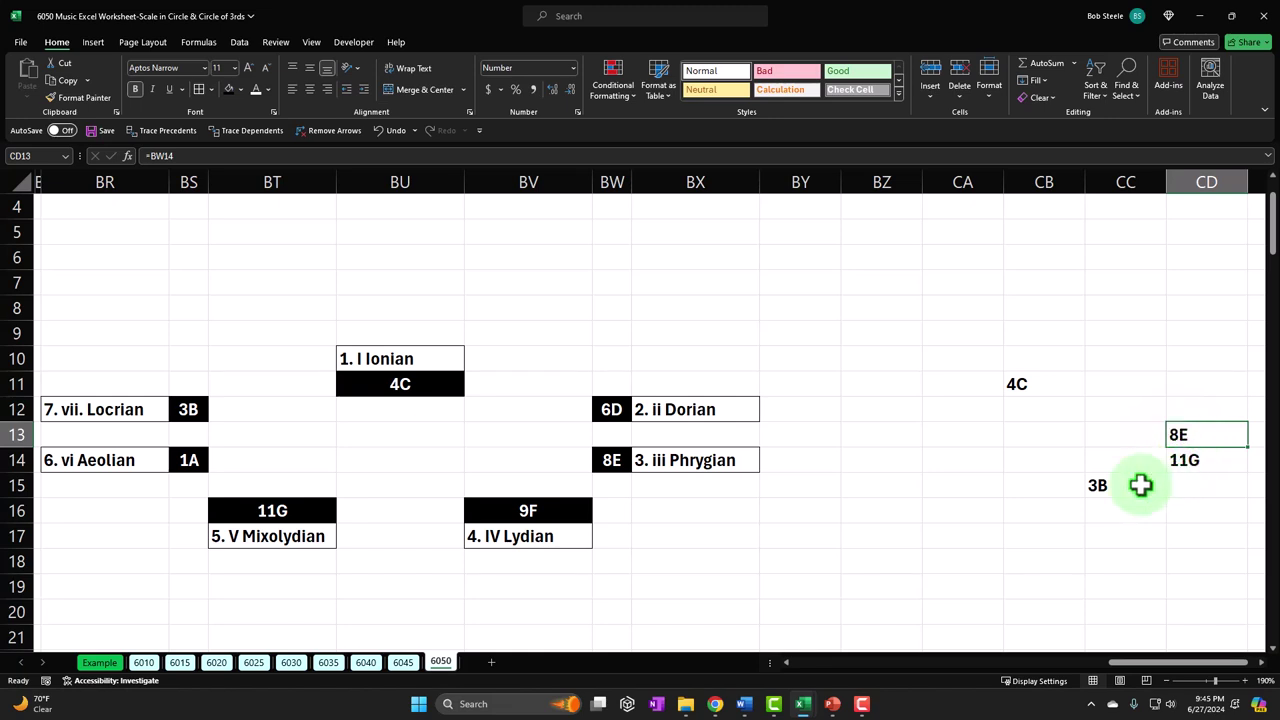
left_click(975, 489)
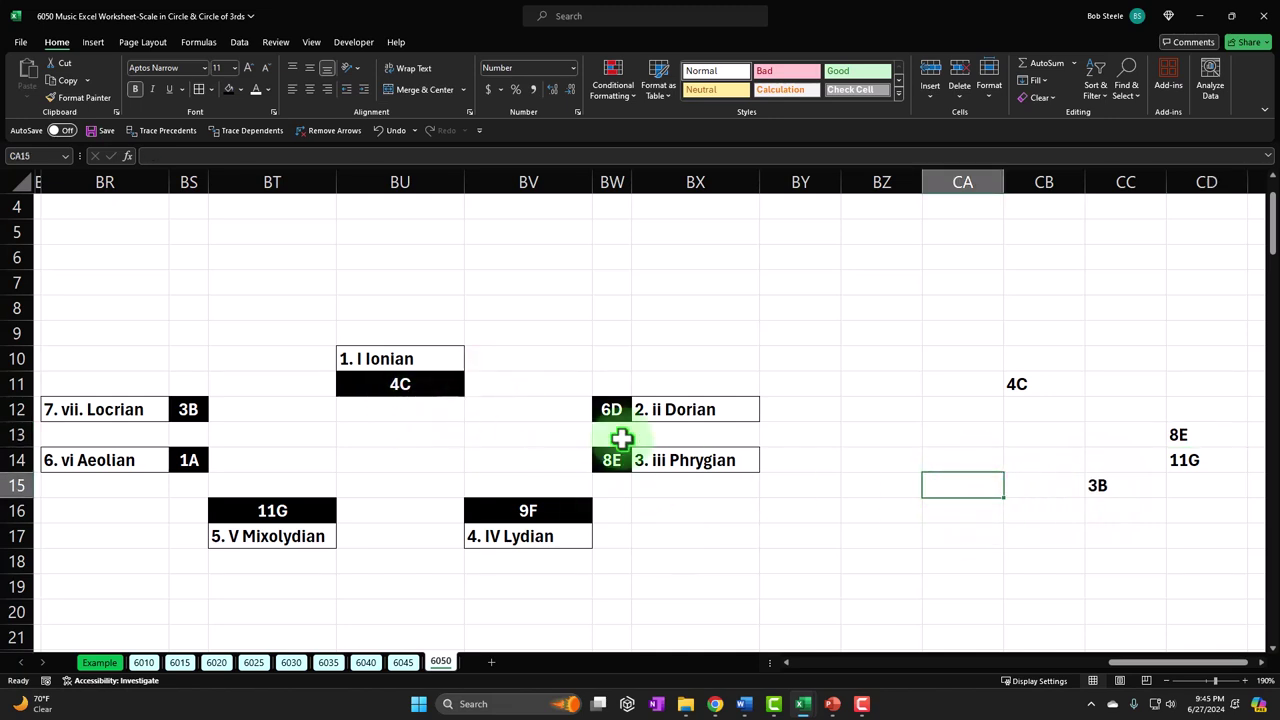
type("=")
key("Left")
key("Left")
key("Left")
key("Left")
key("Left")
key("Left")
key("Left")
key("Left")
key("Left")
key("Up")
key("Up")
key("Up")
key("Right")
key("Right")
key("Right")
key("Up")
key("Right")
key("Right")
key("Return")
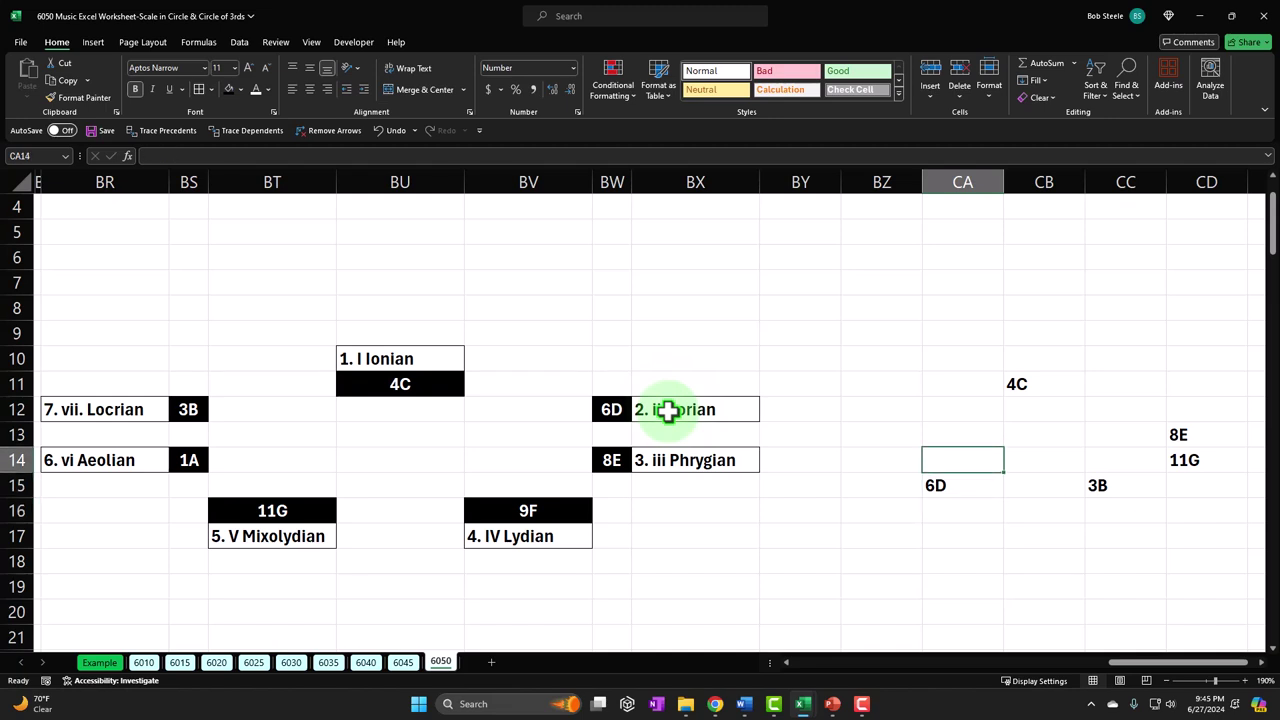
key("Left")
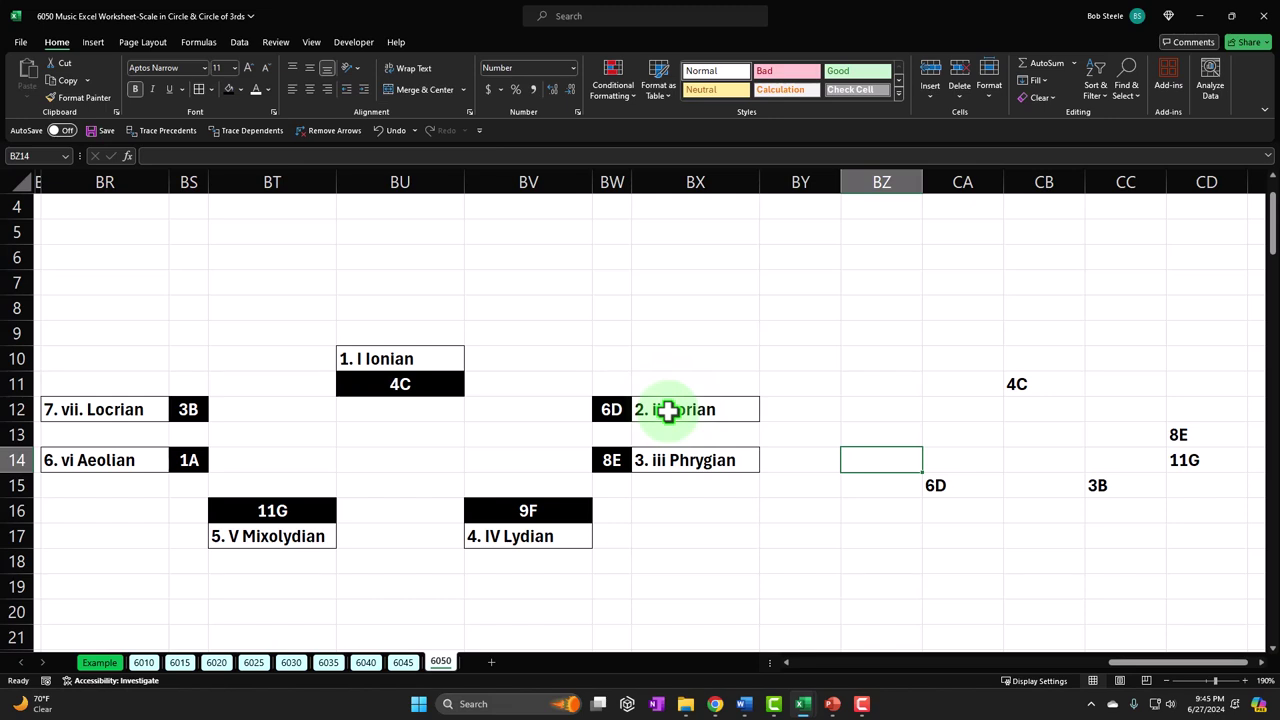
In BZ14 enter =BV16 so it shows 9F
type("=")
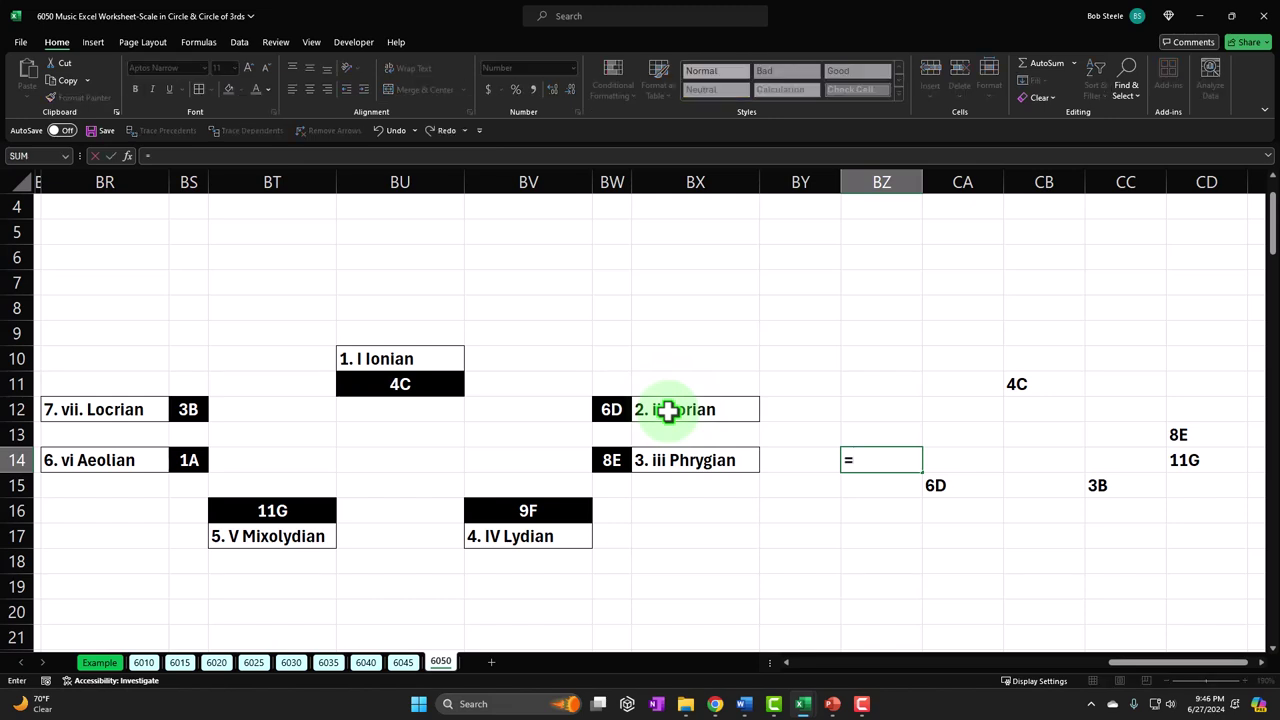
key("Left")
key("Left")
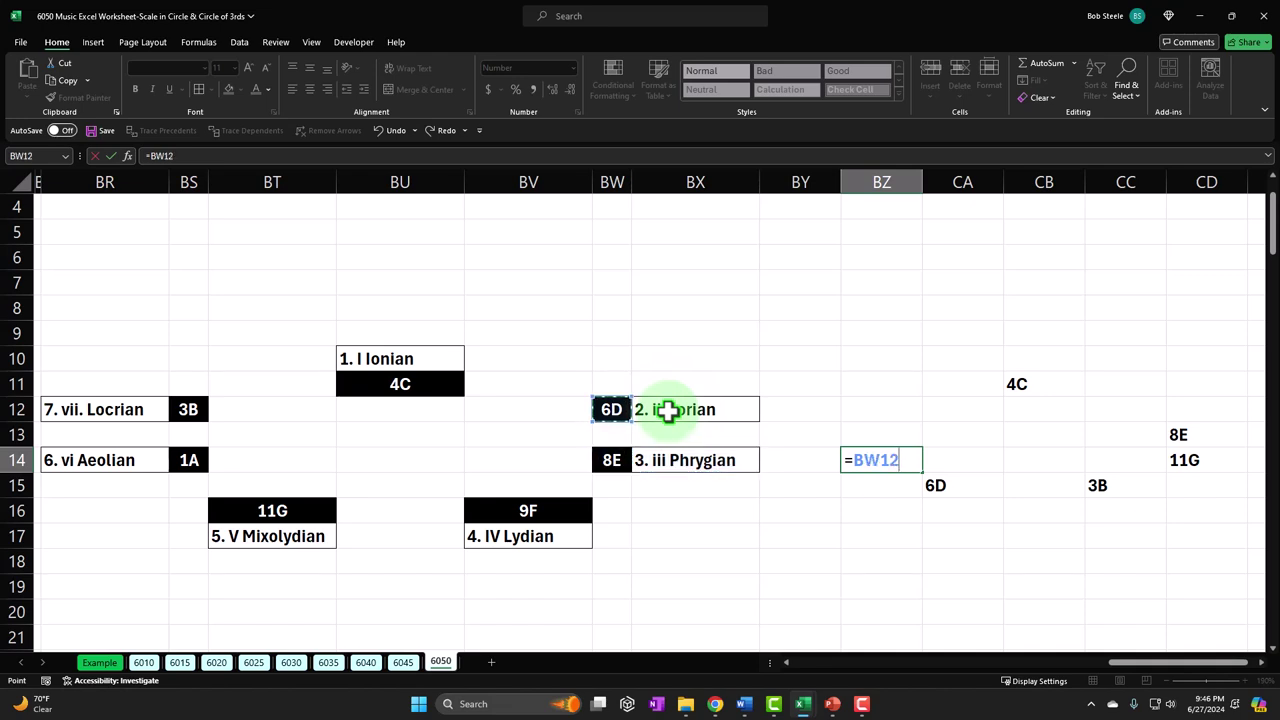
key("Left")
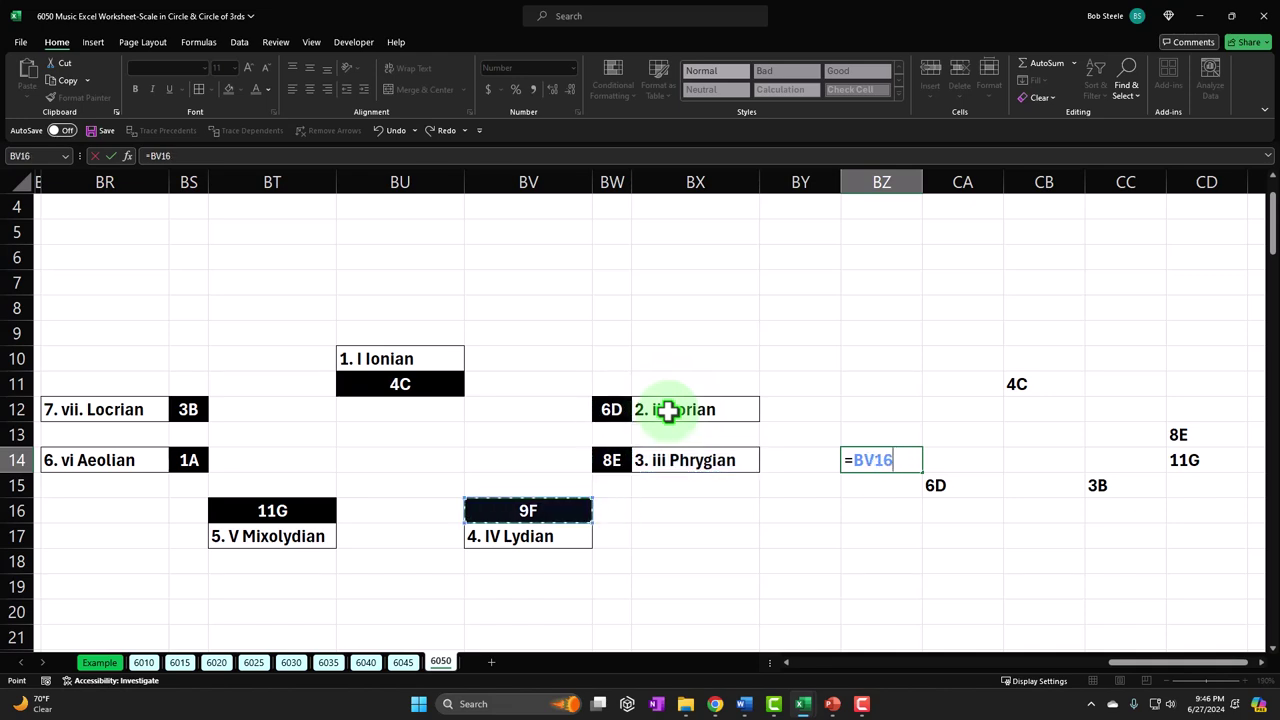
key("Return")
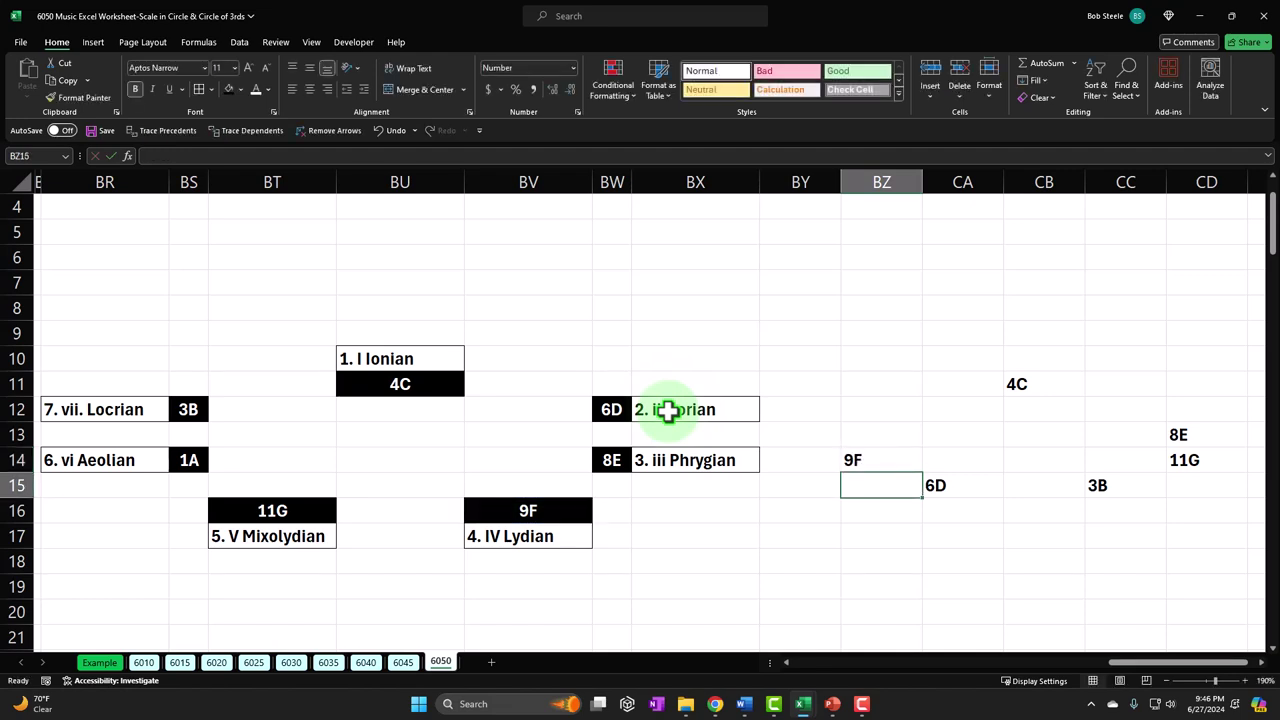
In BZ13 enter =BS12 so it shows 3B
key("Up")
key("Up")
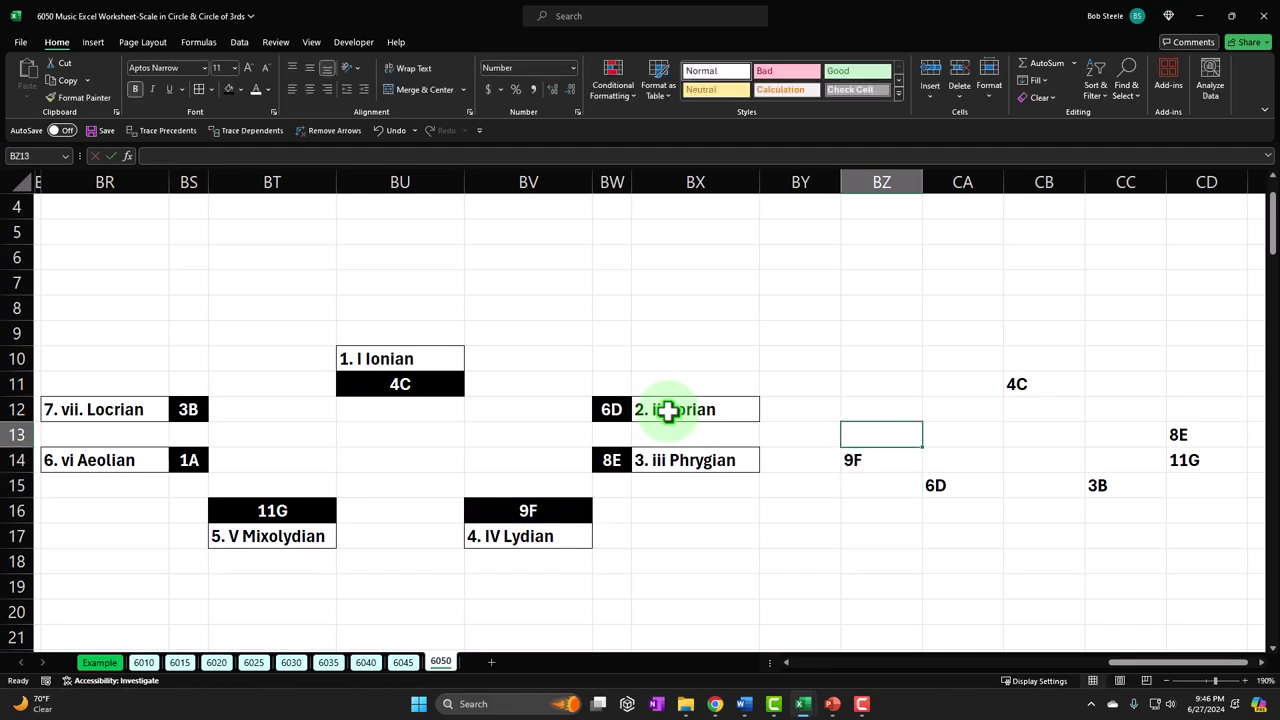
type("=")
key("Left")
key("Left")
key("Left")
key("Left")
key("Down")
key("Down")
key("Down")
key("Left")
key("Left")
key("Left")
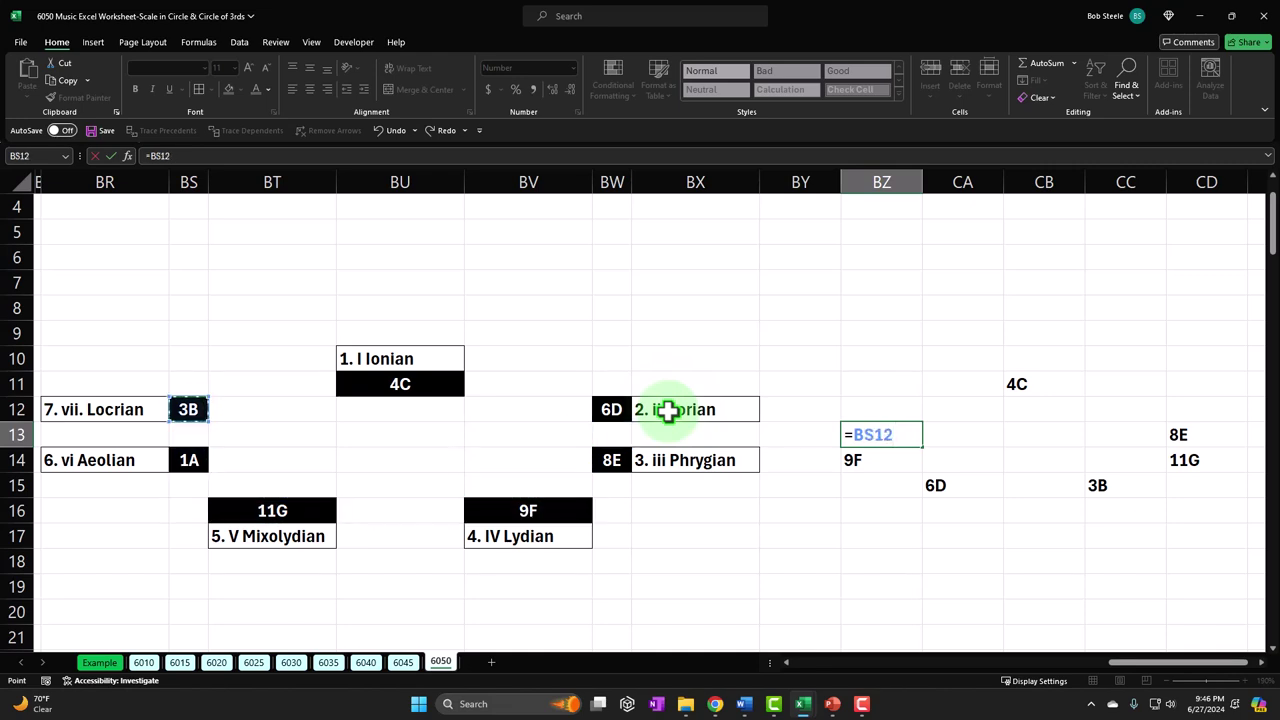
key("Return")
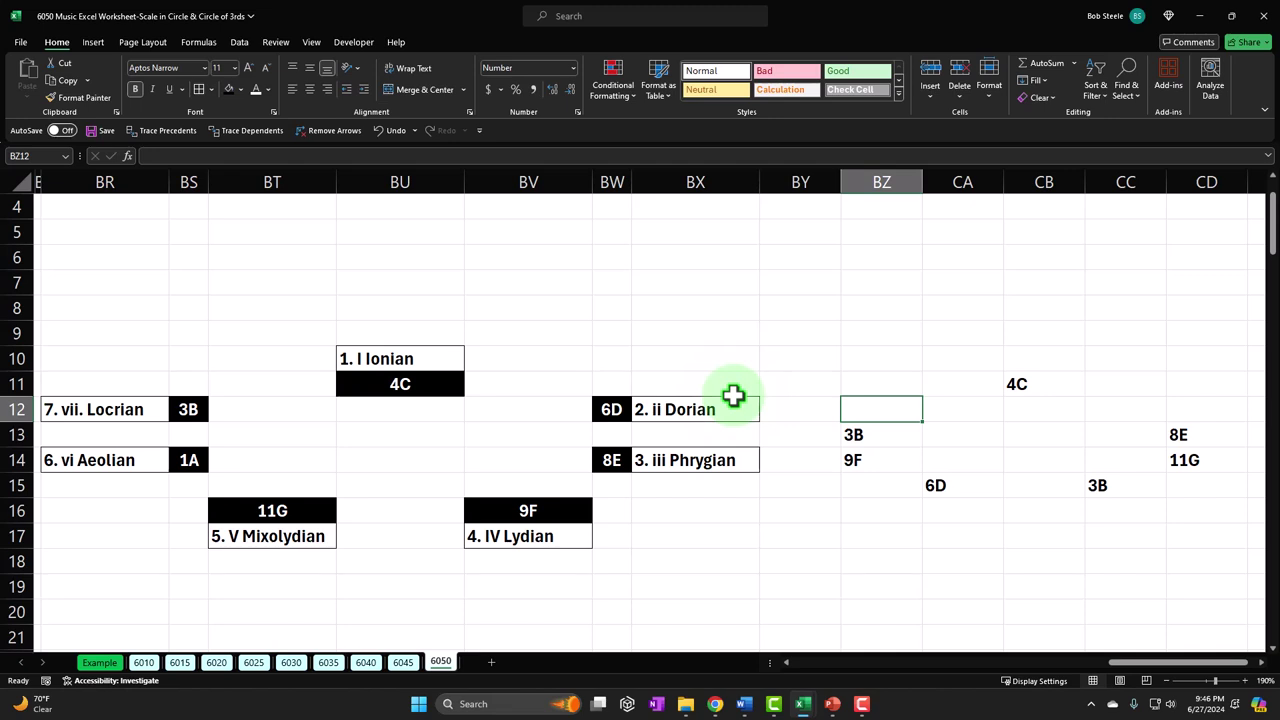
key("Right")
key("Right")
Move the new circle's lower cells BZ13:CD15 up one row
left_click(866, 434)
left_click_drag(873, 434, 1169, 486)
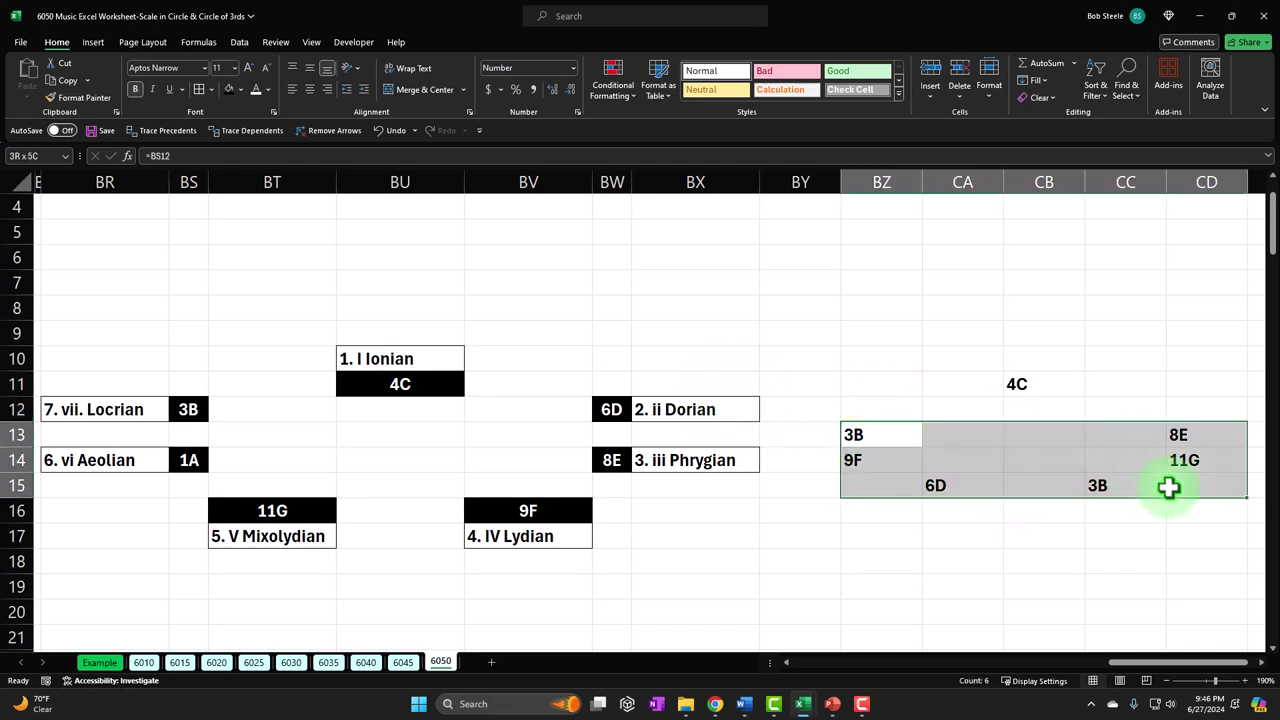
left_click_drag(907, 427, 907, 427)
left_click(975, 517)
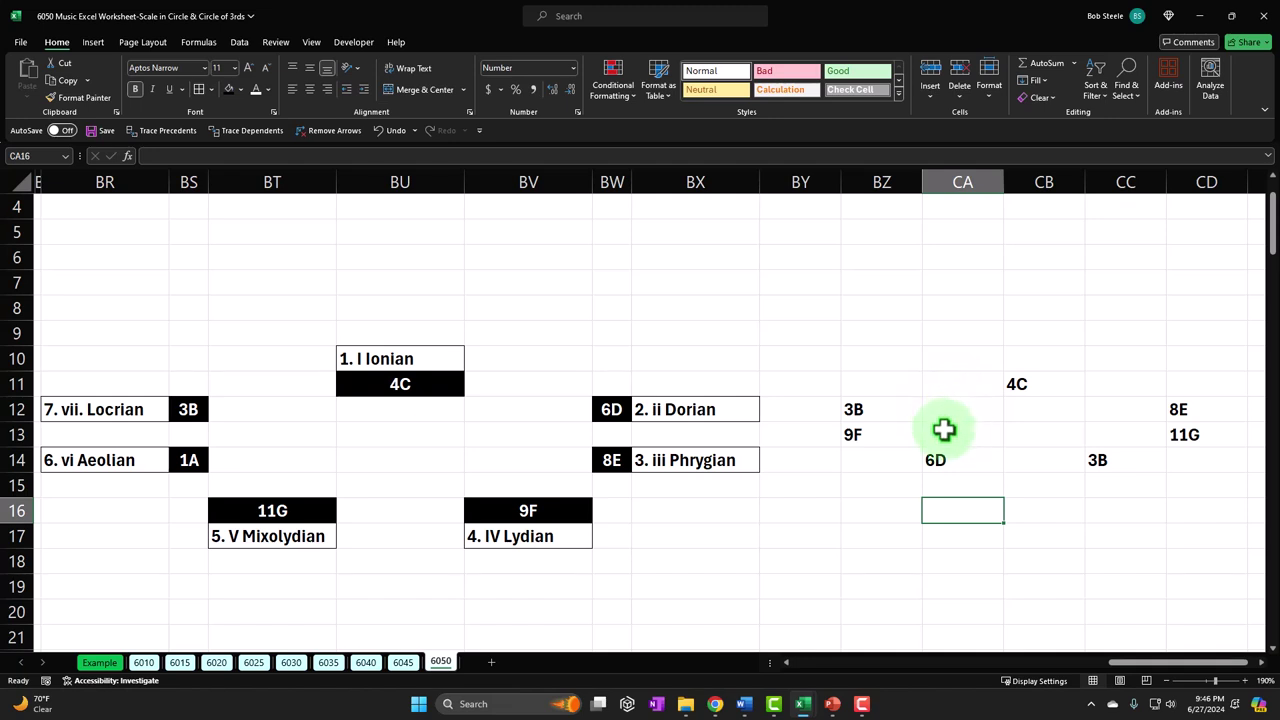
Relink BZ12 to =BS14 so it shows 1A instead of 3B
left_click(915, 432)
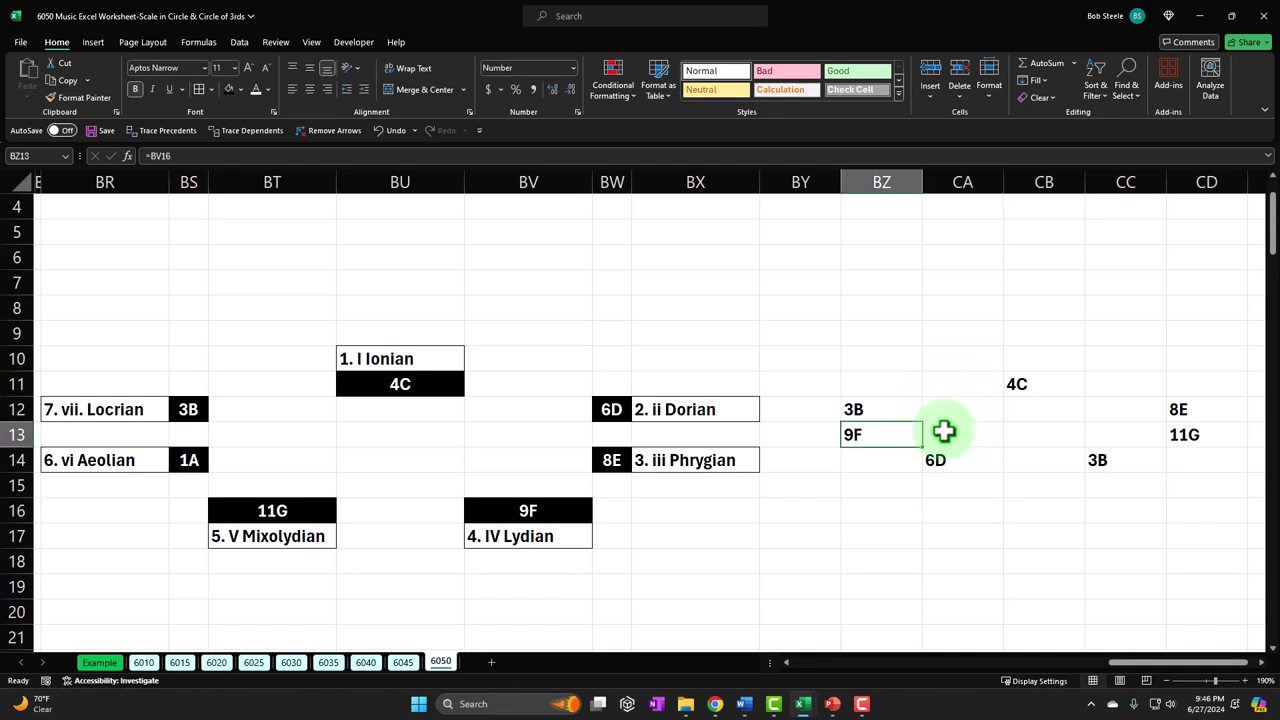
left_click(885, 405)
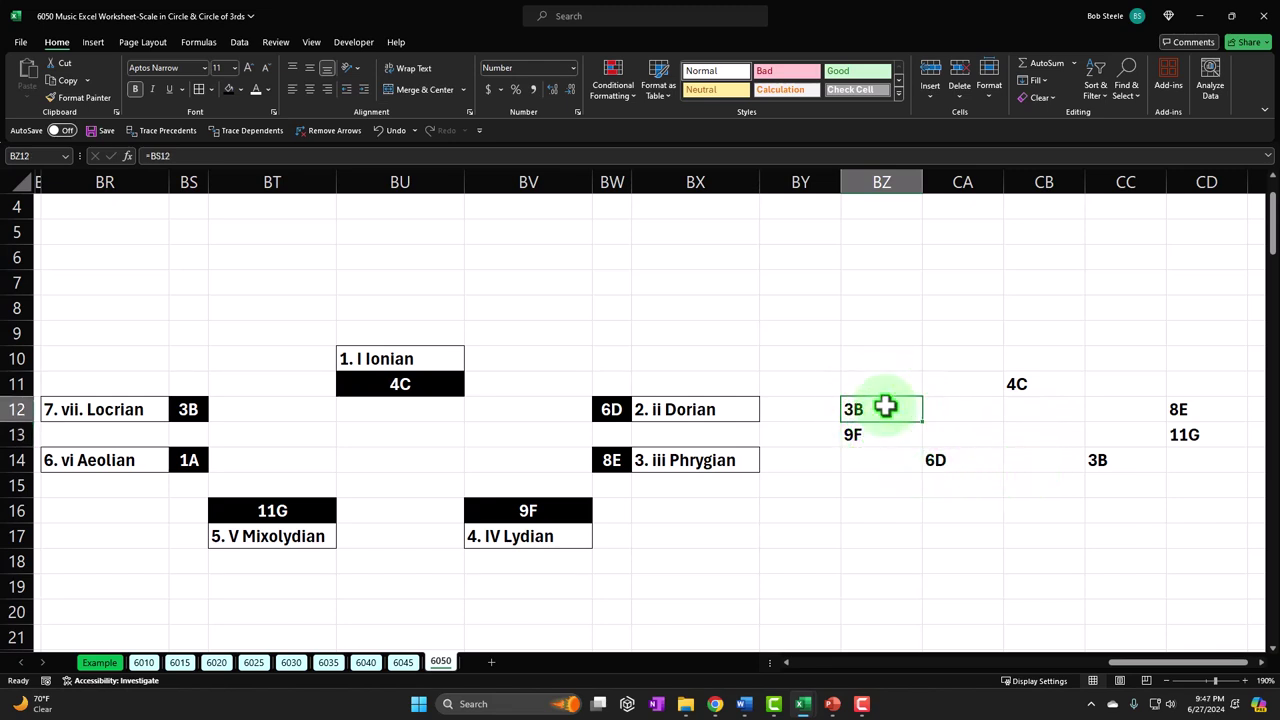
type("=")
key("Left")
key("Left")
key("Left")
key("Left")
key("Down")
key("Left")
key("Left")
key("Left")
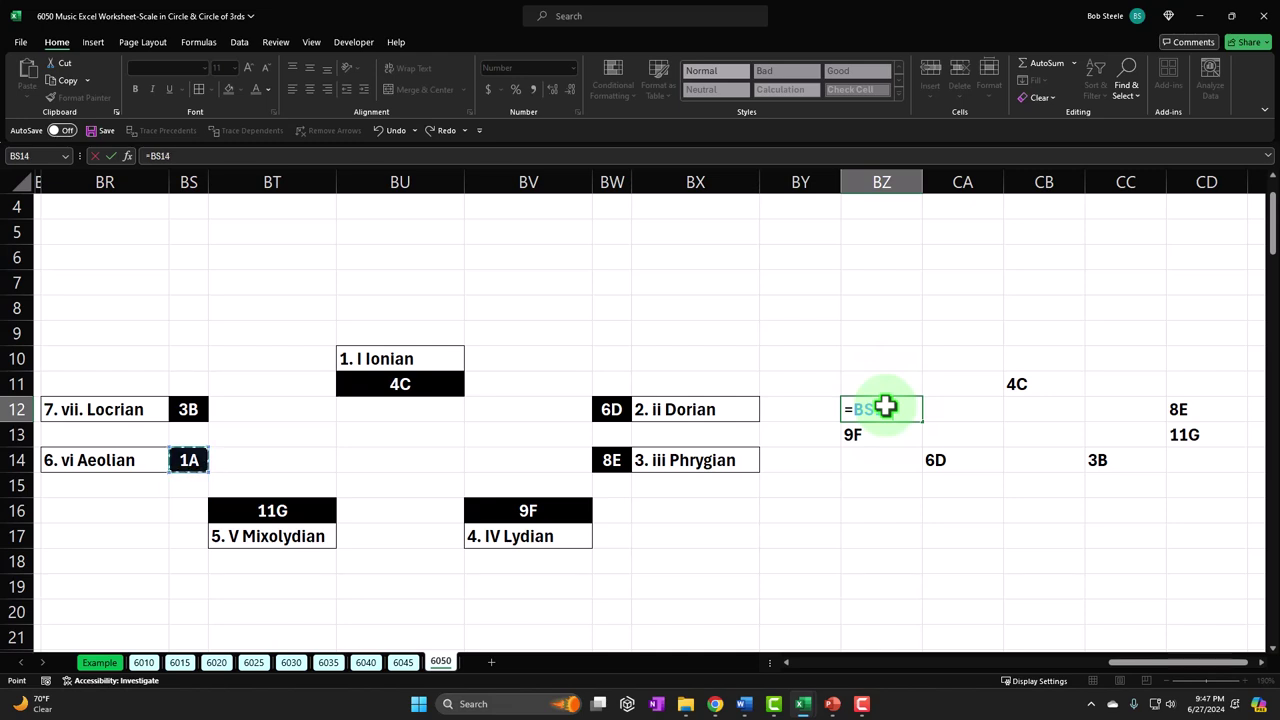
key("Return")
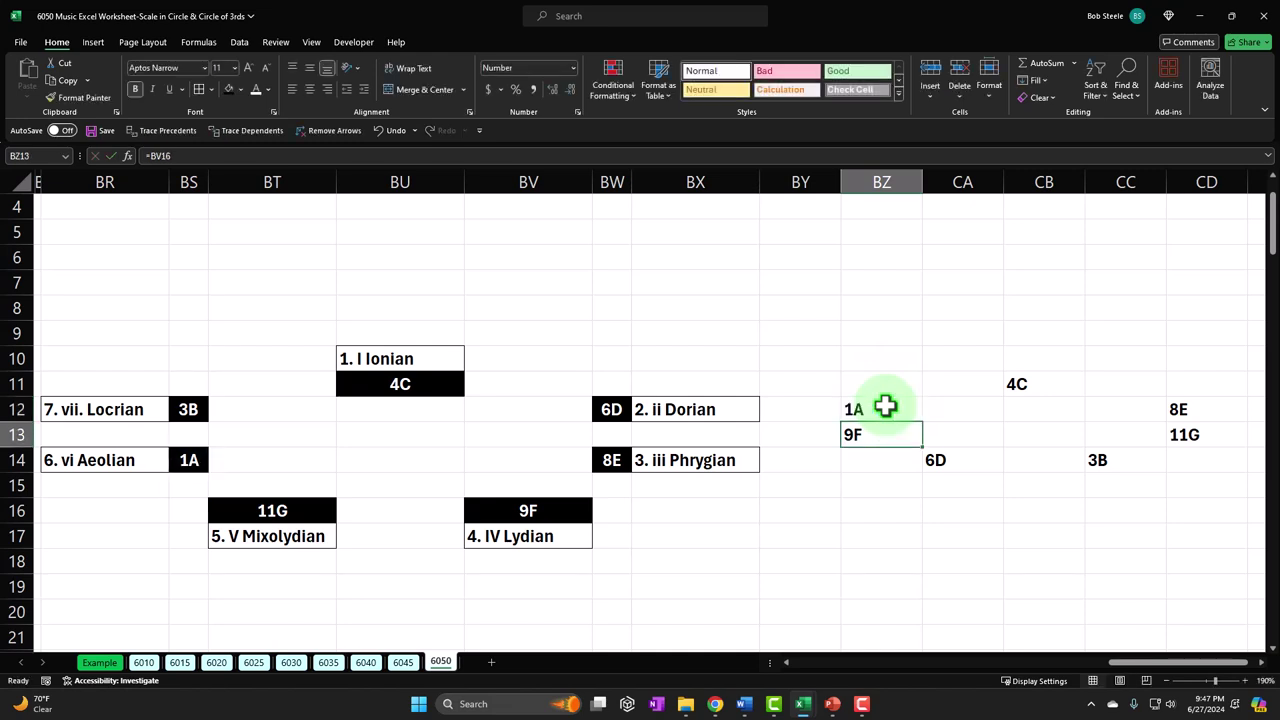
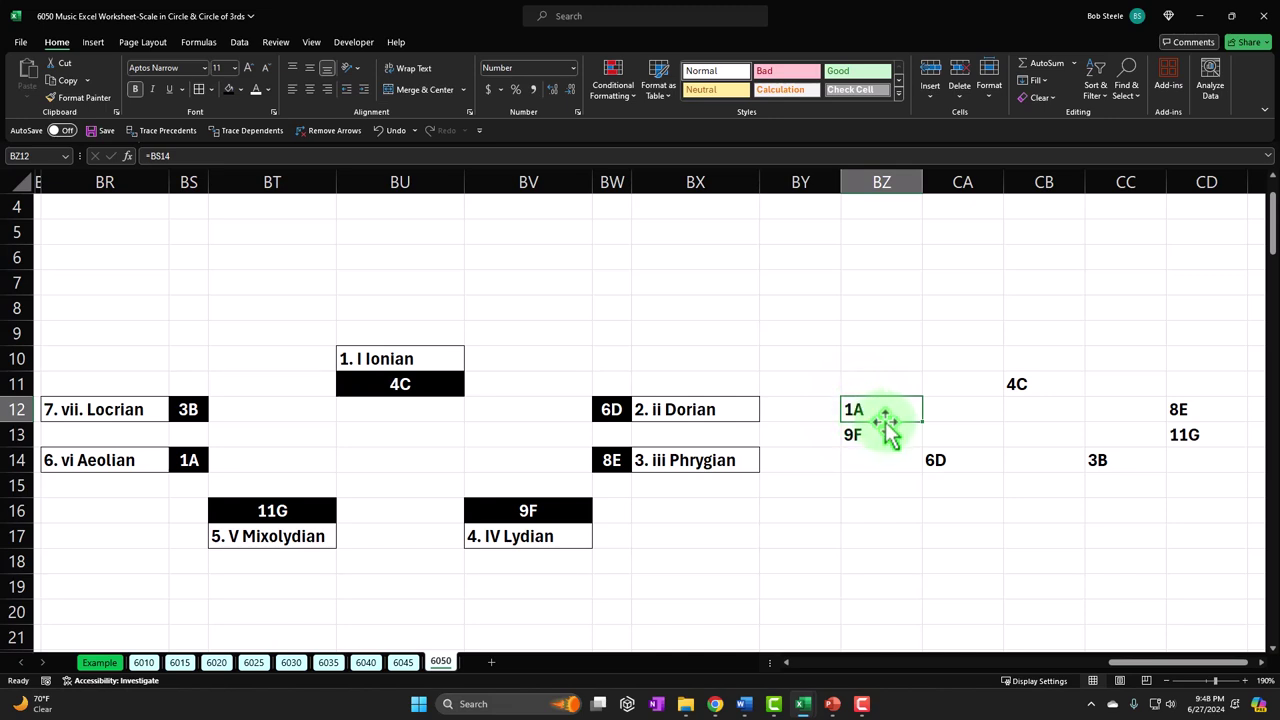
AutoFit columns BZ through CD so the seven mode labels, 1A to 11G, pack into a compact circle
left_click_drag(894, 181, 1171, 183)
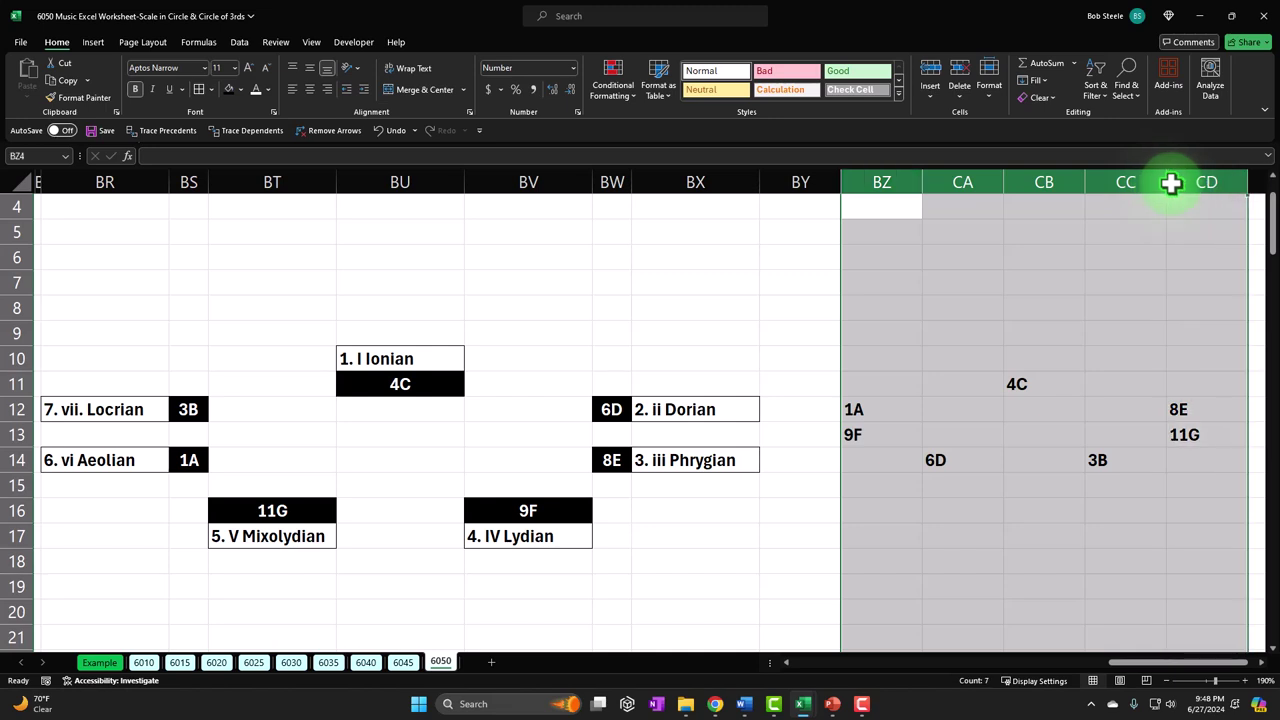
double_click(1086, 181)
left_click(1098, 408)
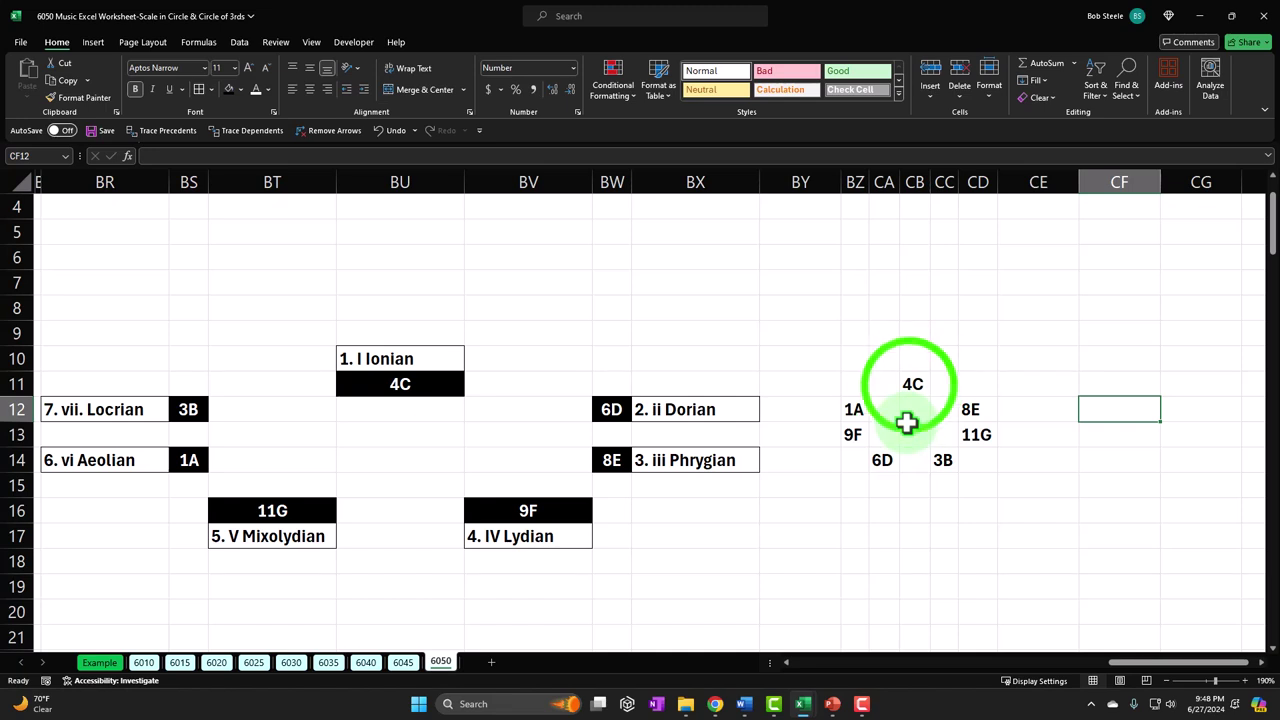
Give the 4C, 8E, 11G and 3B circle cells a black fill and white text
left_click(907, 388)
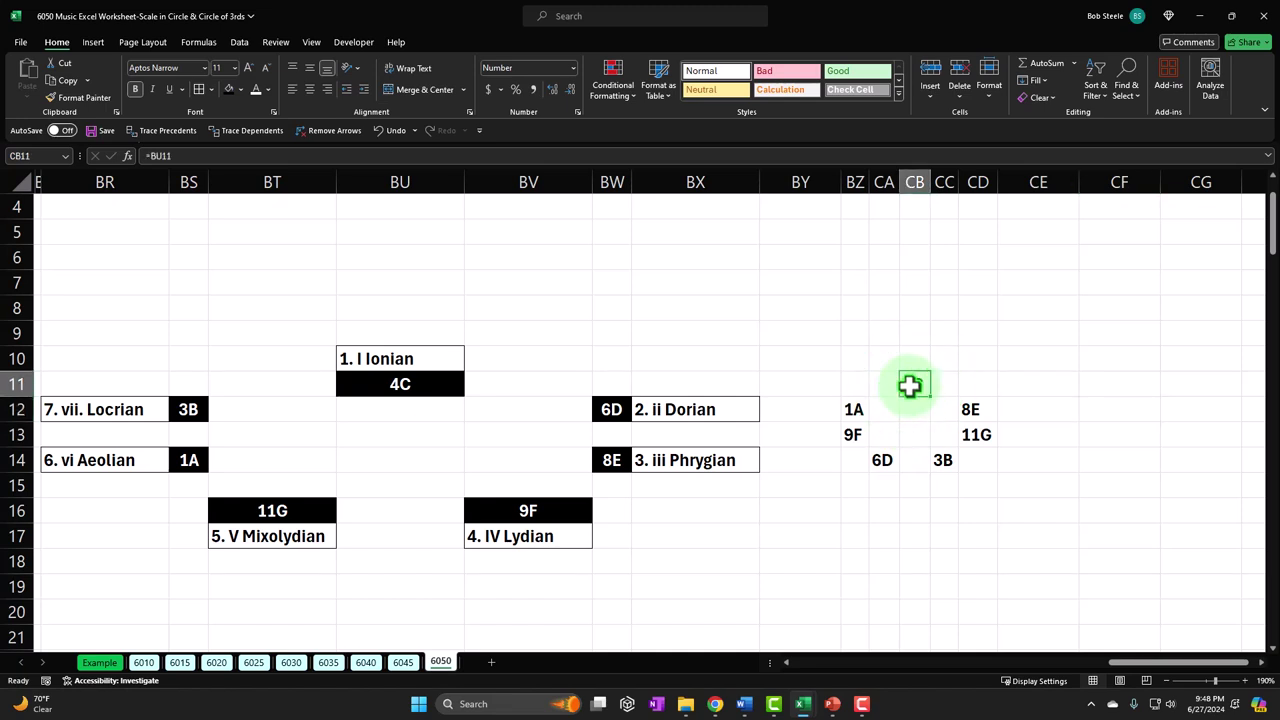
left_click(229, 89)
left_click(256, 89)
left_click(971, 409)
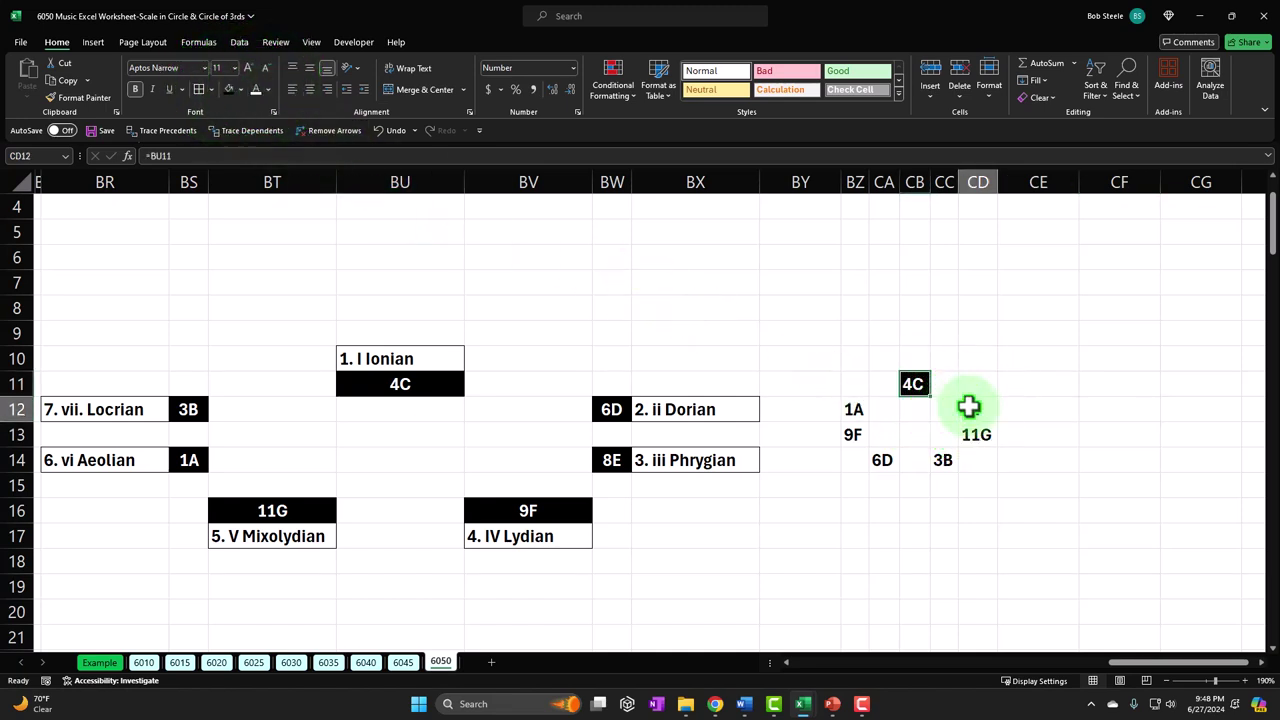
left_click(229, 89)
left_click(256, 89)
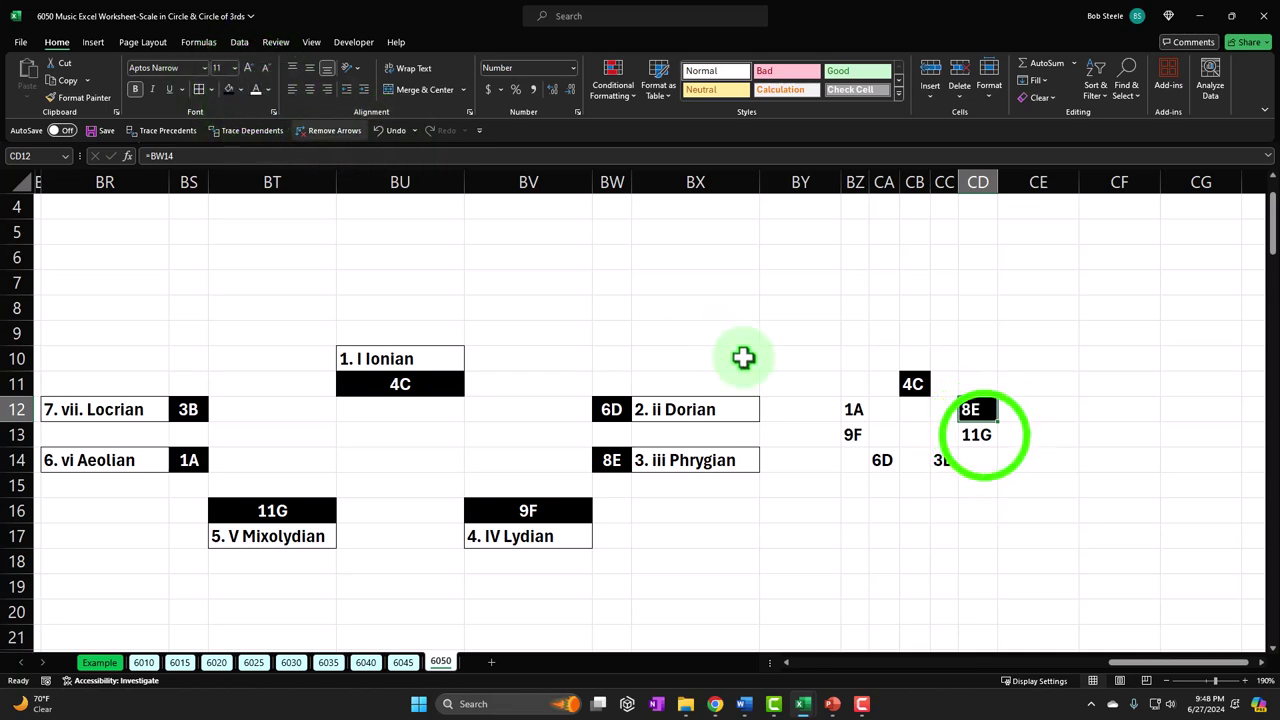
left_click(975, 436)
left_click(229, 89)
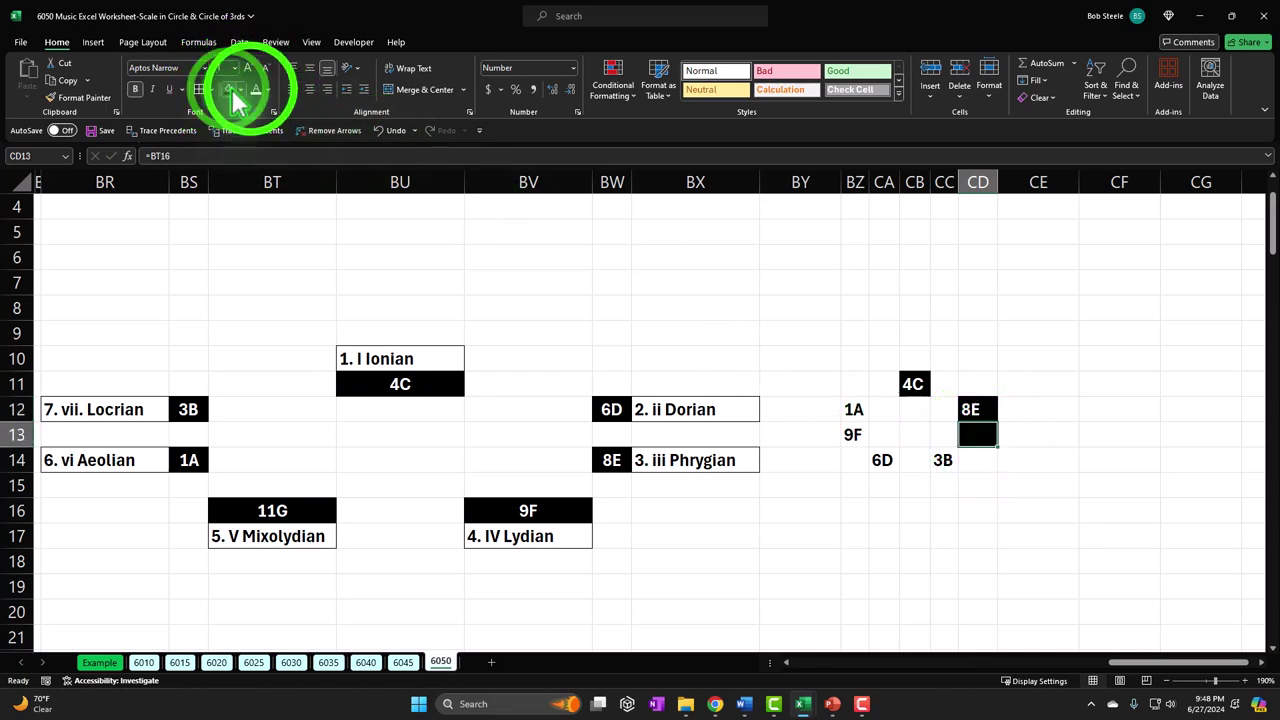
left_click(255, 89)
left_click(941, 460)
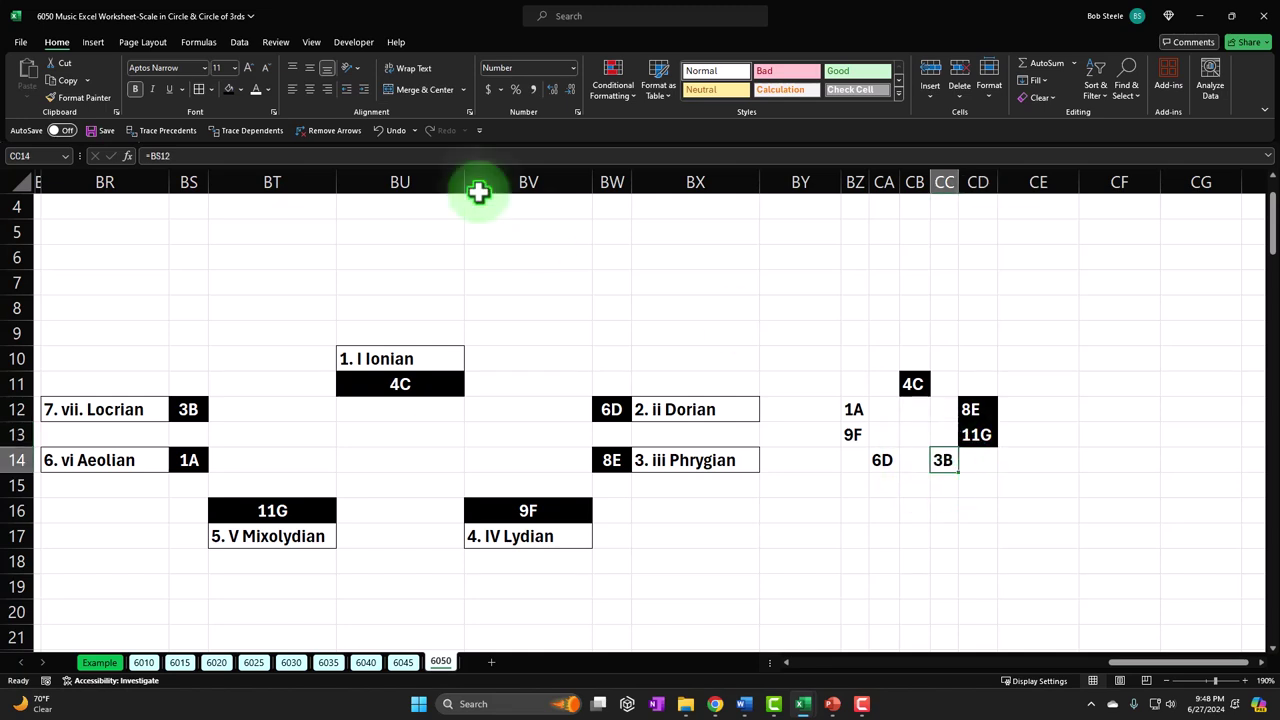
left_click(229, 89)
left_click(256, 89)
Make 6D, 1A and 9F white on black, then select the circle block BZ11:CD14
left_click(882, 460)
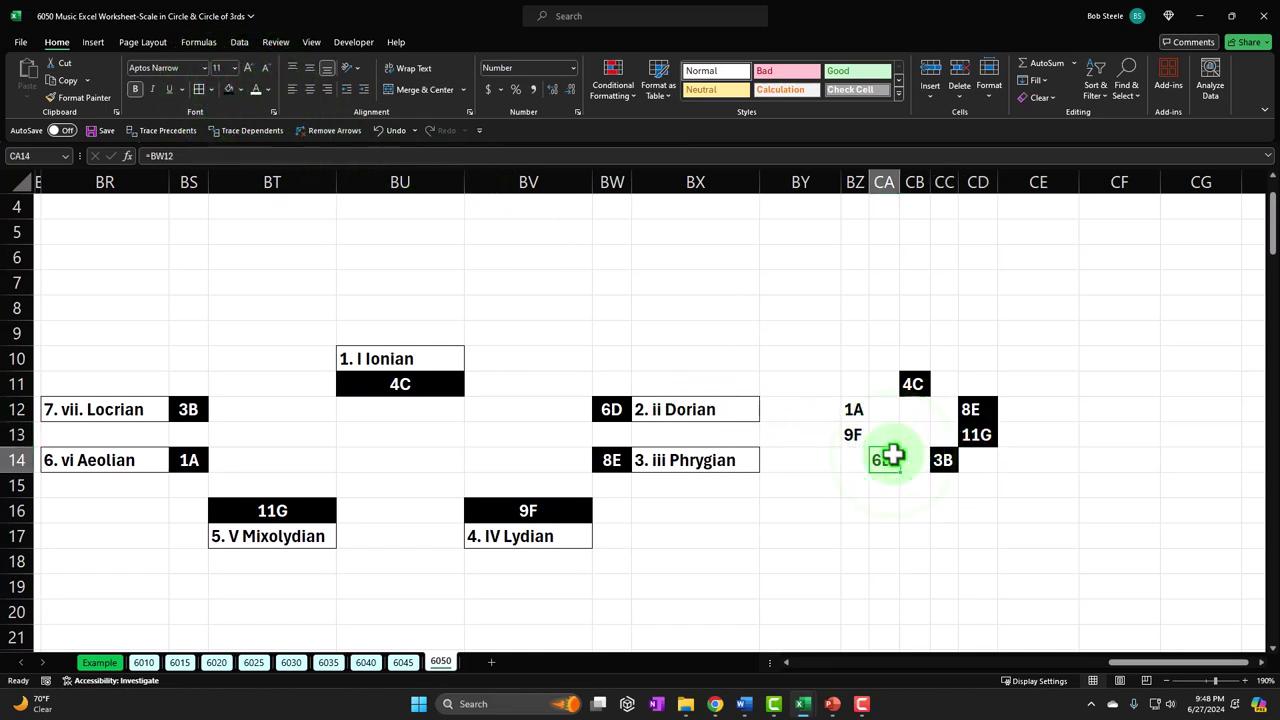
left_click(234, 89)
left_click(256, 89)
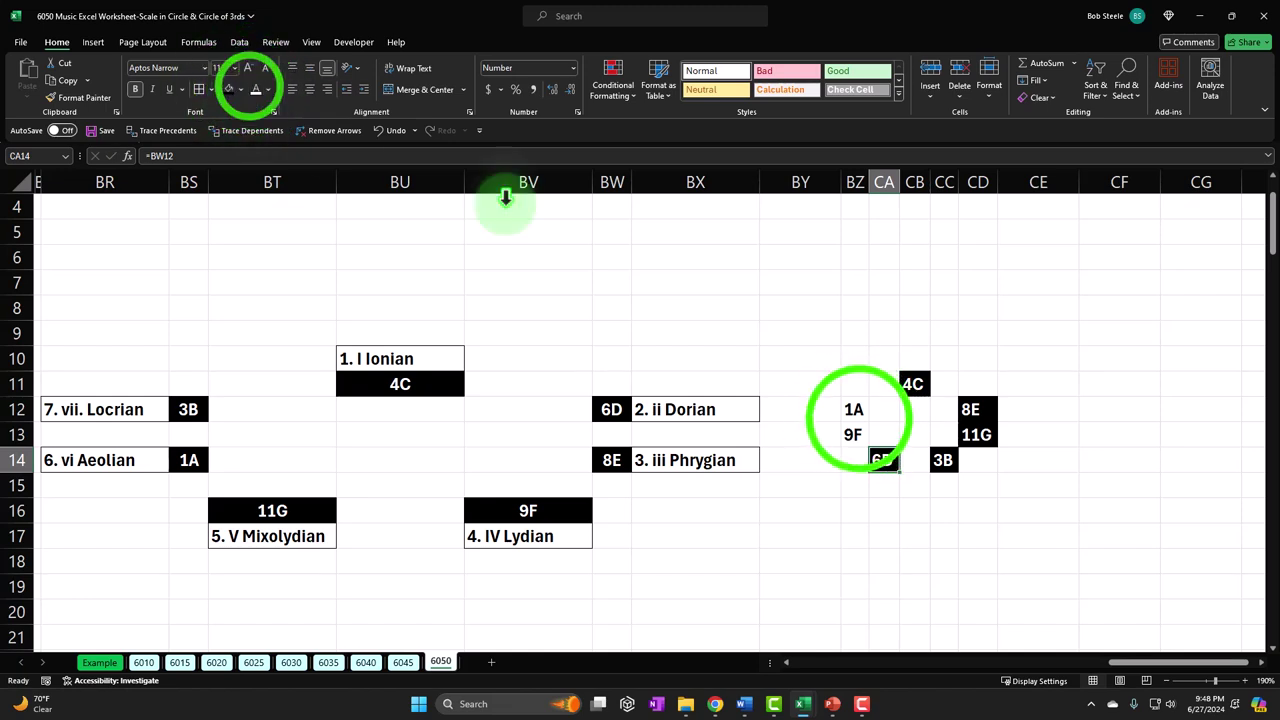
left_click(857, 410)
left_click_drag(857, 410, 855, 435)
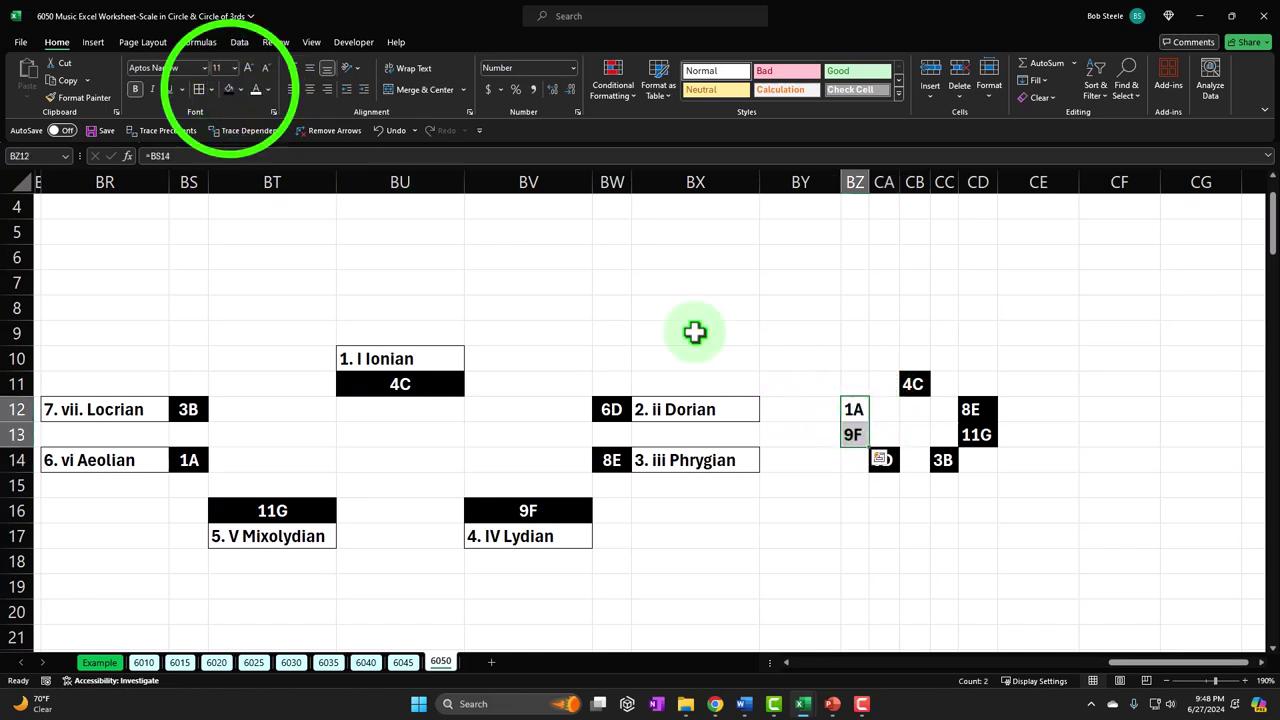
left_click(234, 89)
left_click(256, 89)
left_click_drag(1137, 654, 1126, 686)
left_click_drag(1014, 381, 1148, 460)
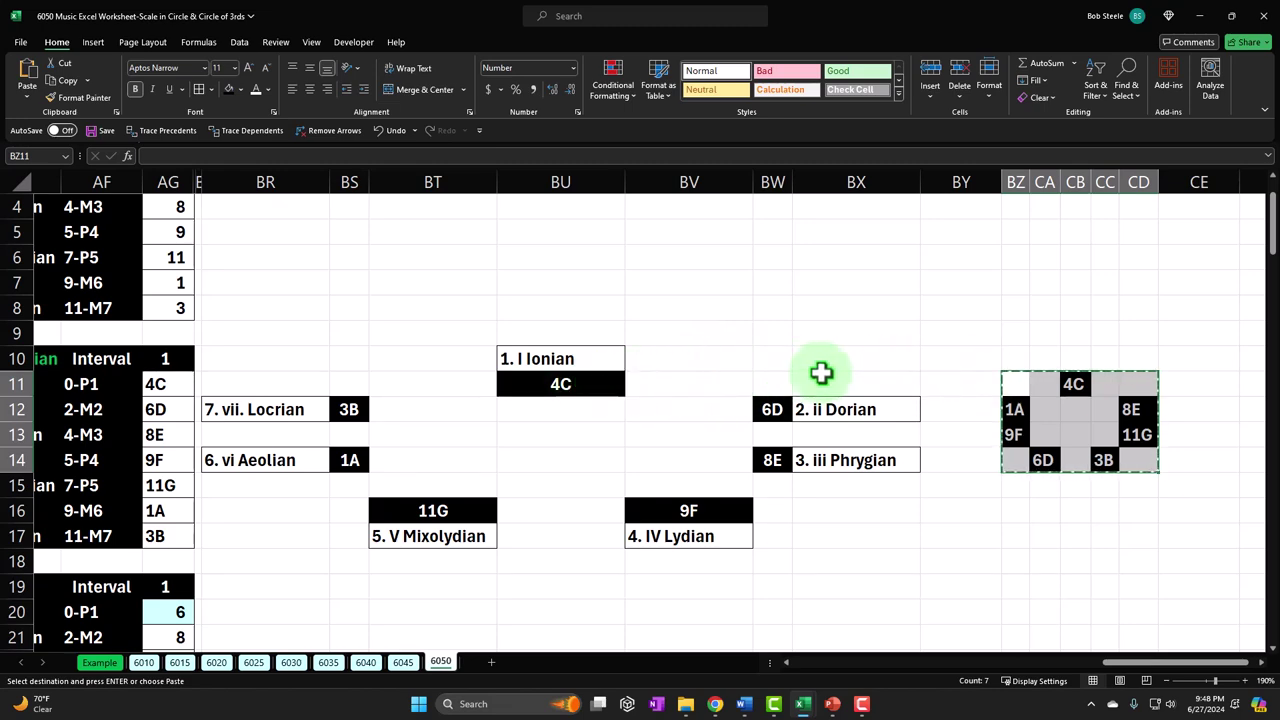
Paste the circle beside the Dorian, Phrygian and Lydian tables at BZ29, BZ47 and BZ65
scroll(1001, 435, "down", 2)
scroll(1001, 435, "down", 3)
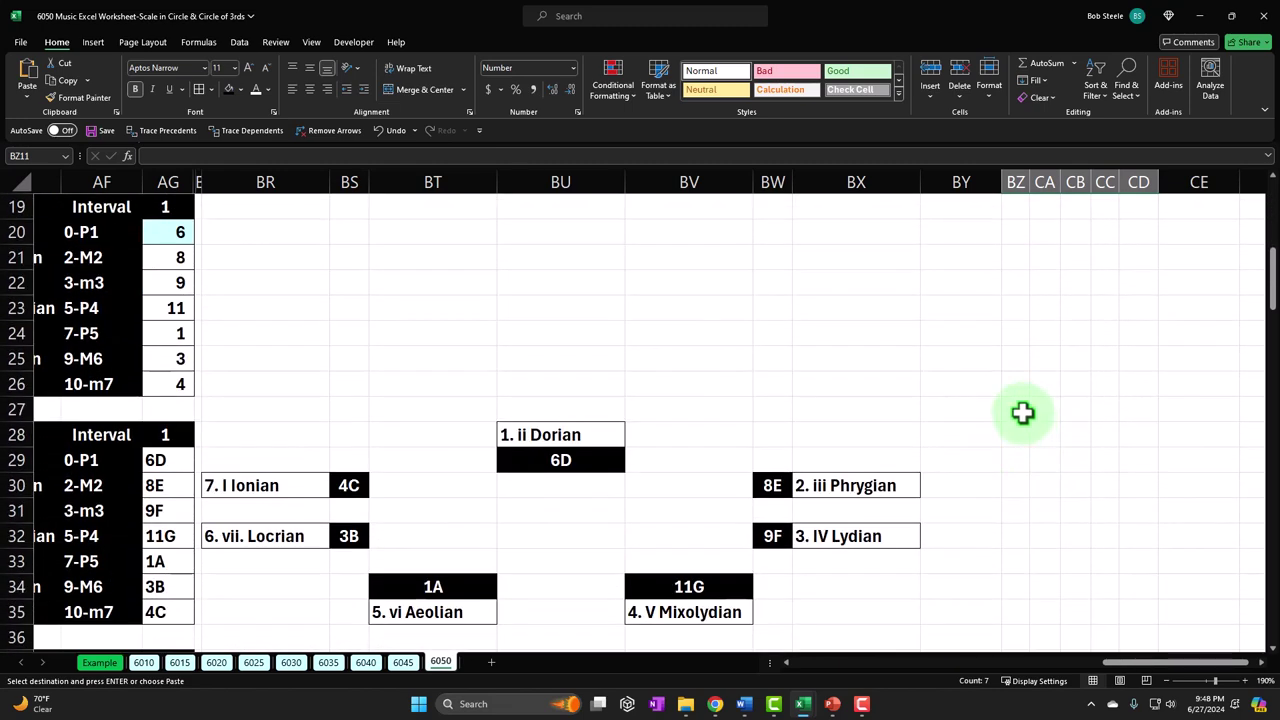
left_click(1020, 459)
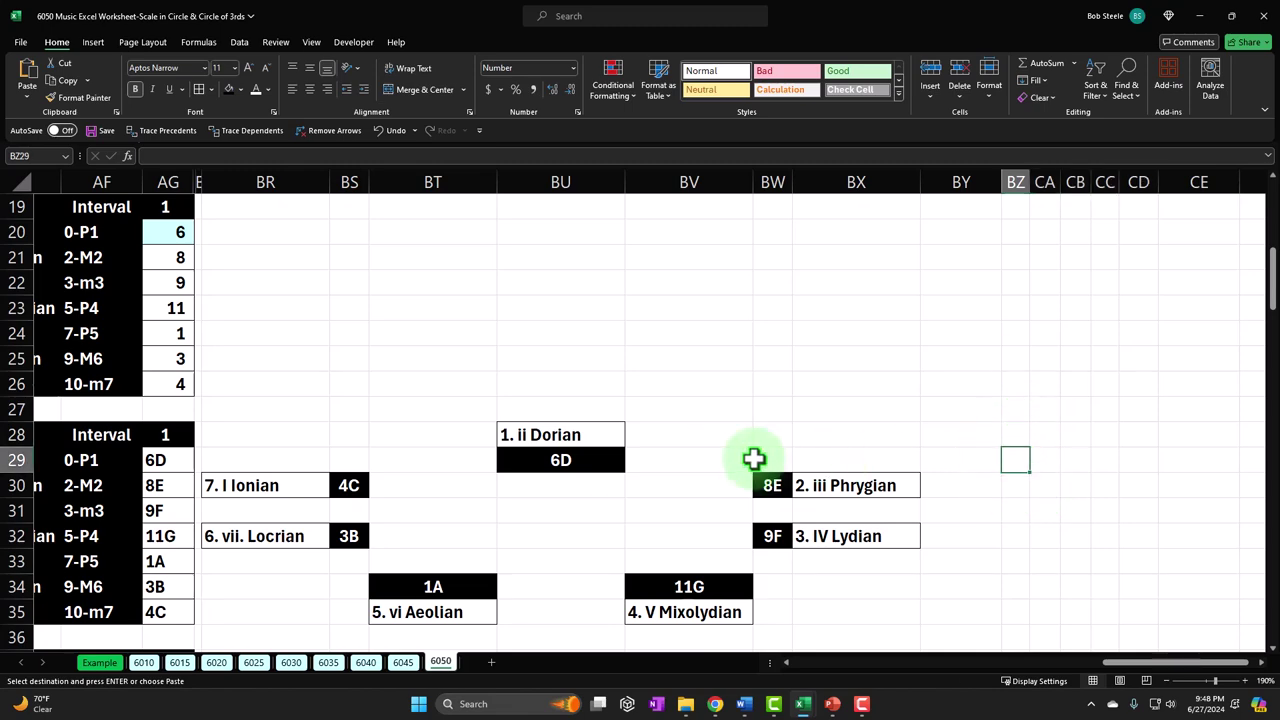
key("ctrl+v")
scroll(1070, 487, "down", 5)
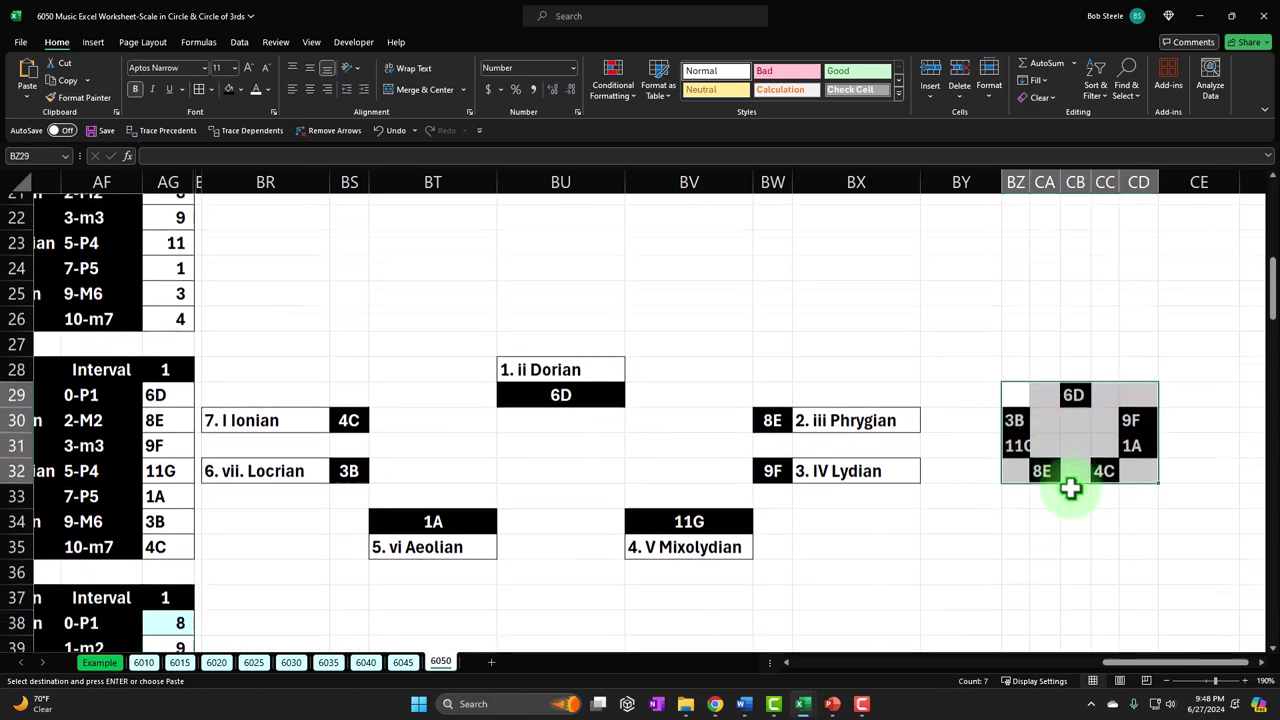
scroll(1067, 499, "down", 1)
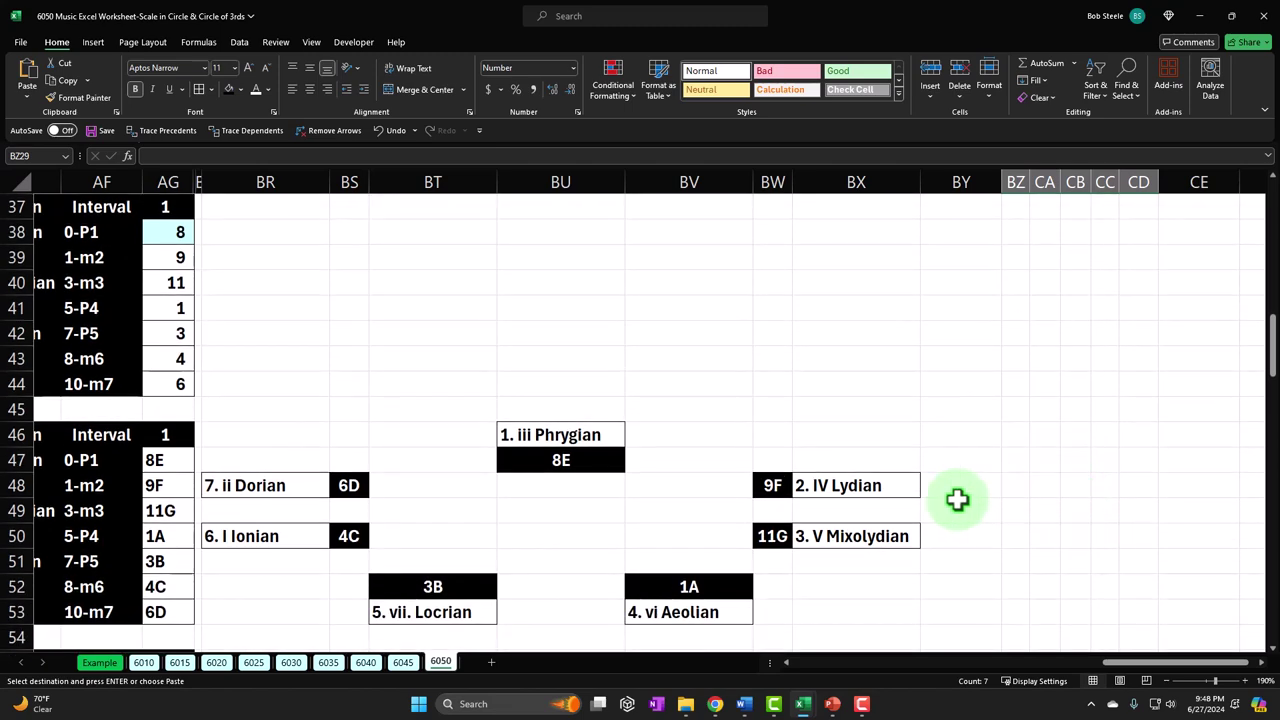
left_click(1011, 459)
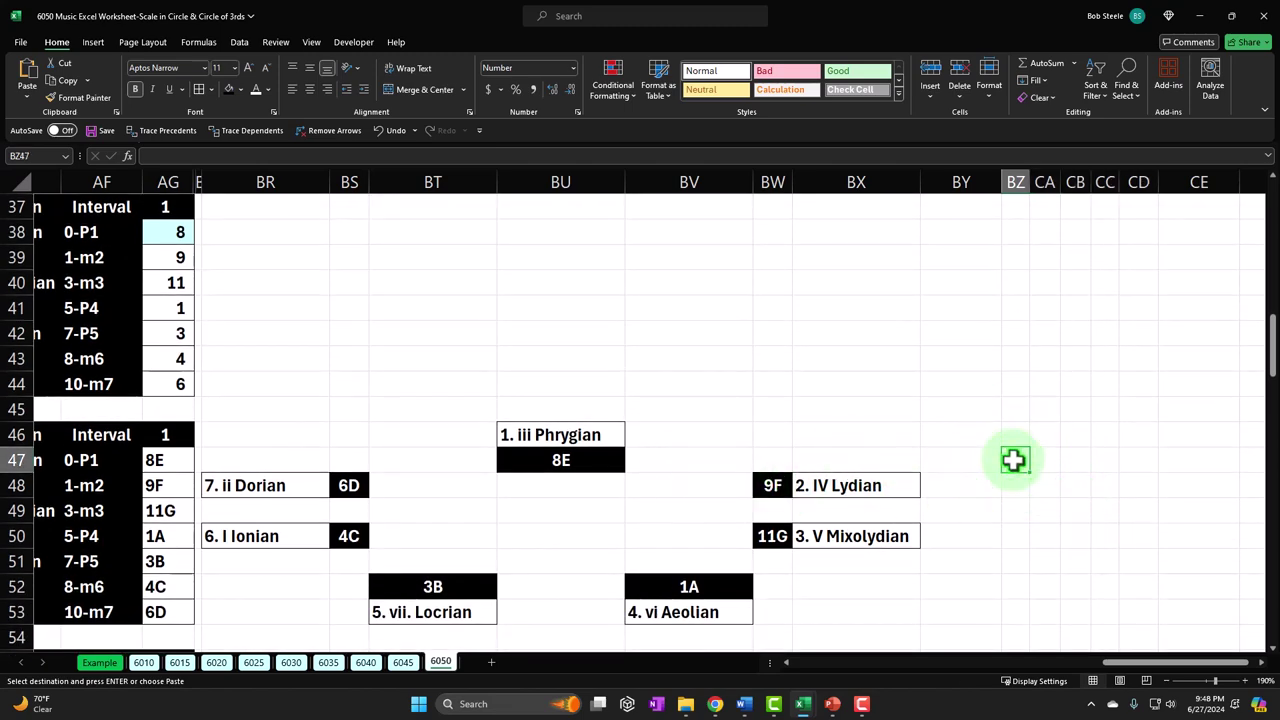
scroll(1014, 458, "up", 3)
scroll(1014, 462, "down", 2)
key("ctrl+v")
scroll(1018, 466, "down", 8)
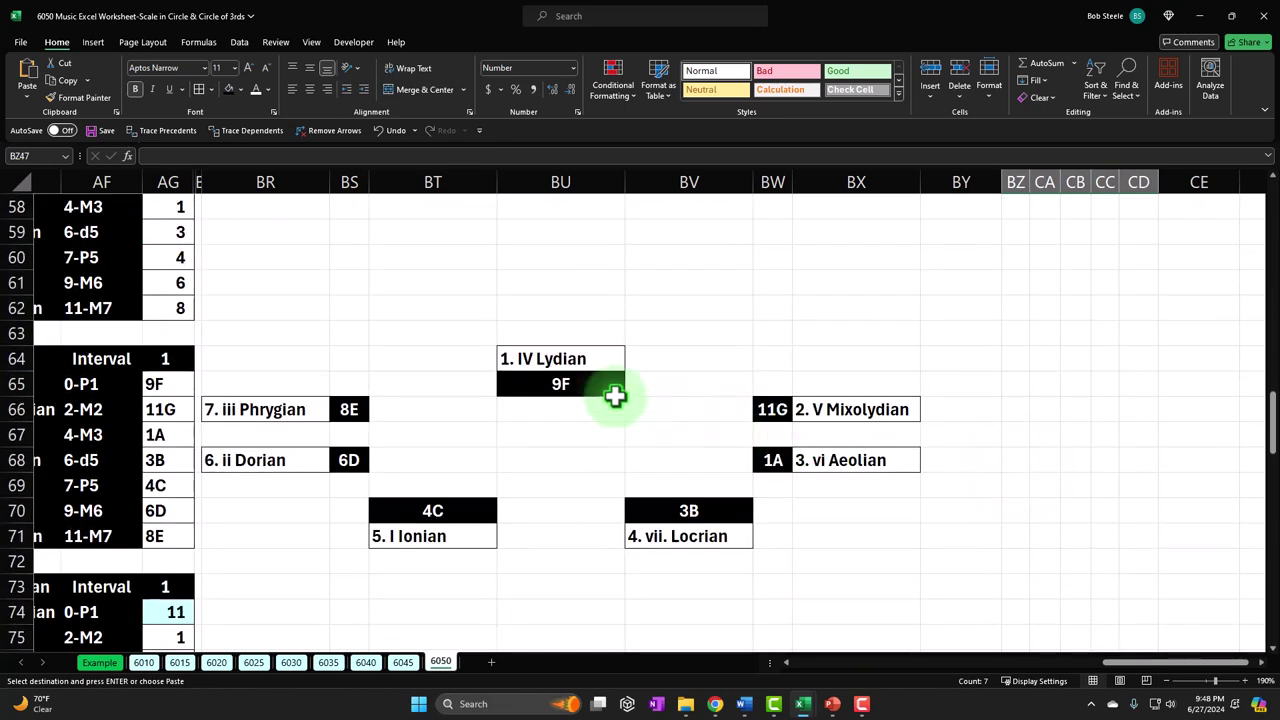
left_click(1020, 382)
key("ctrl+v")
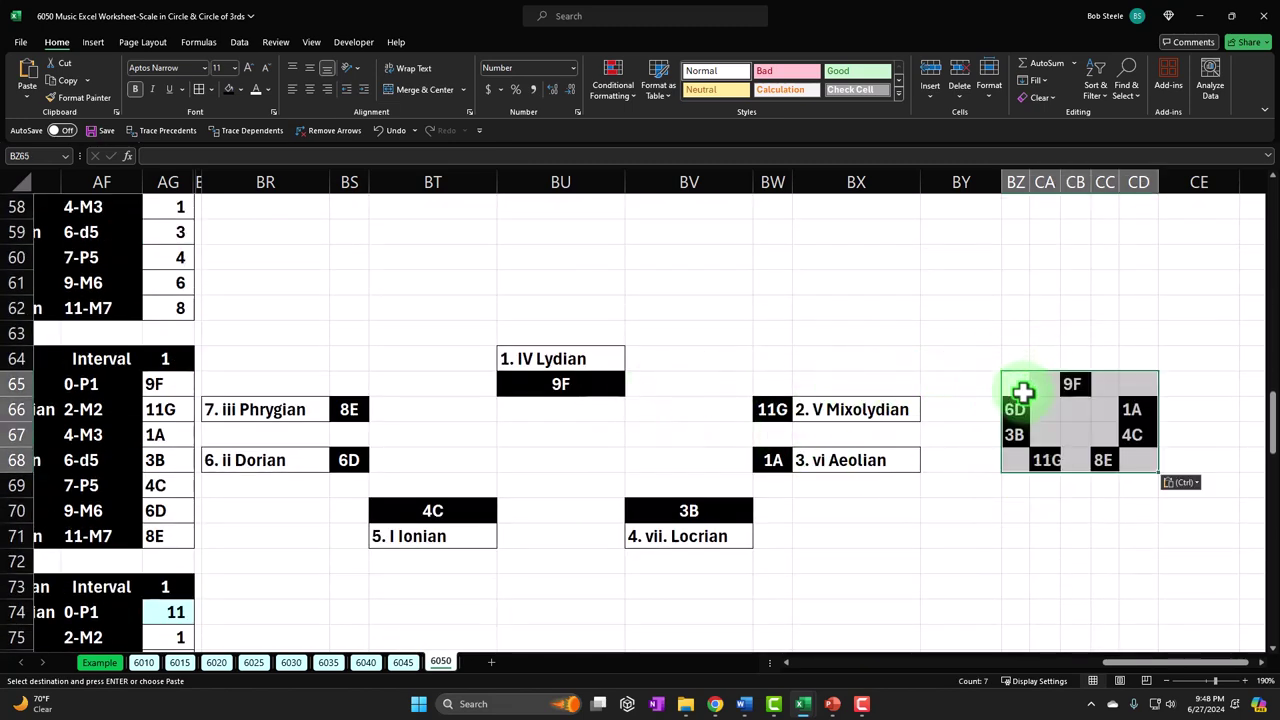
Paste the circle beside the Mixolydian, Aeolian and Locrian tables at BZ83, BZ101 and BZ119
scroll(1022, 392, "down", 6)
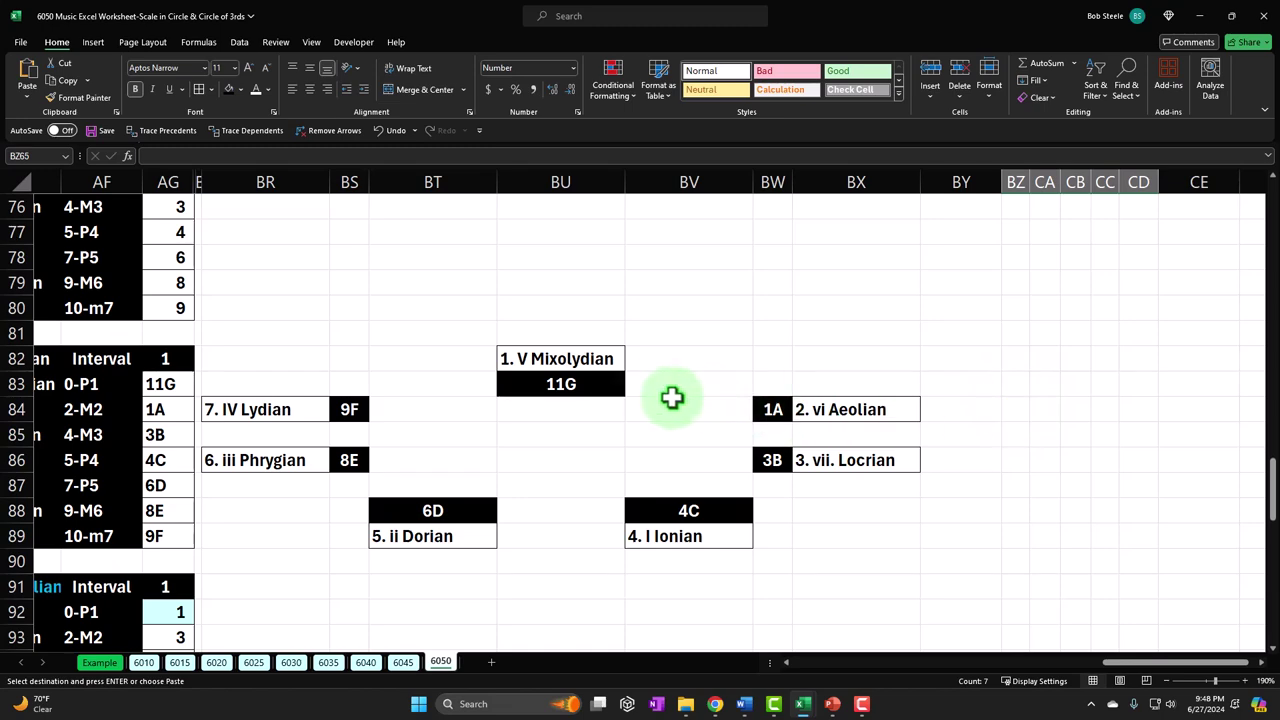
left_click(1014, 386)
key("ctrl+v")
scroll(1017, 389, "down", 3)
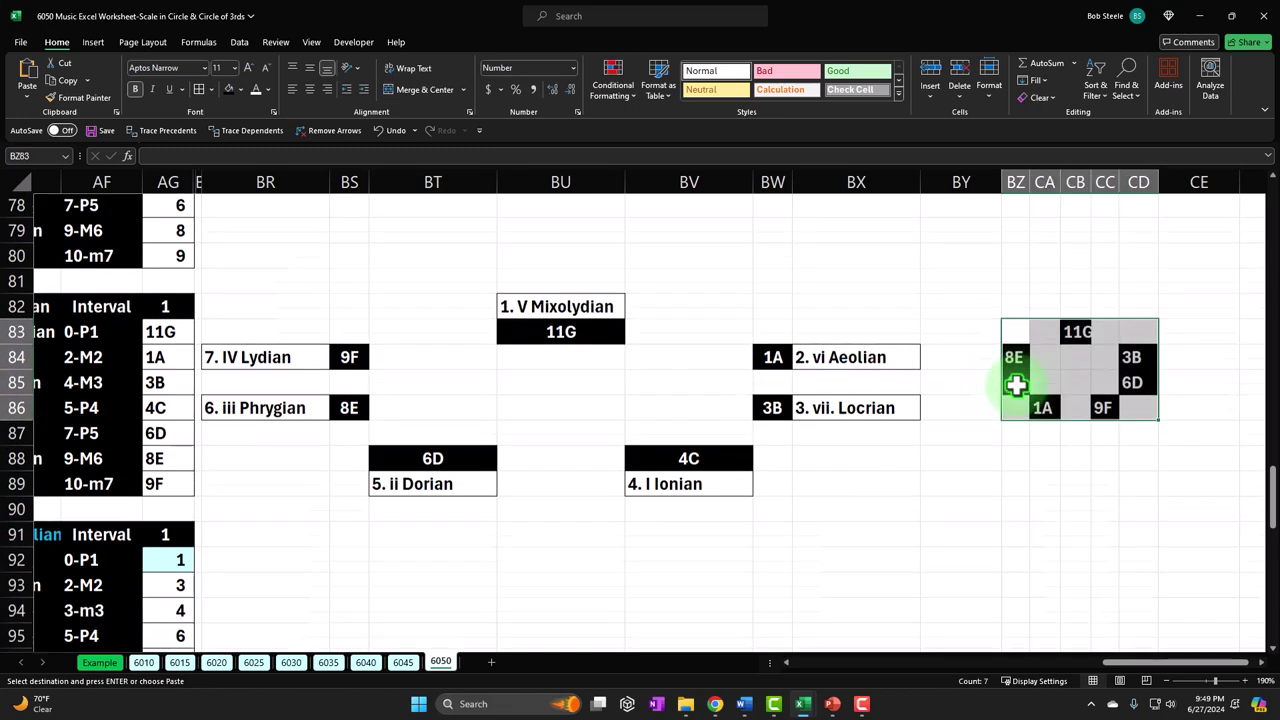
scroll(1017, 389, "down", 2)
left_click(1014, 458)
key("ctrl+v")
scroll(1014, 458, "down", 7)
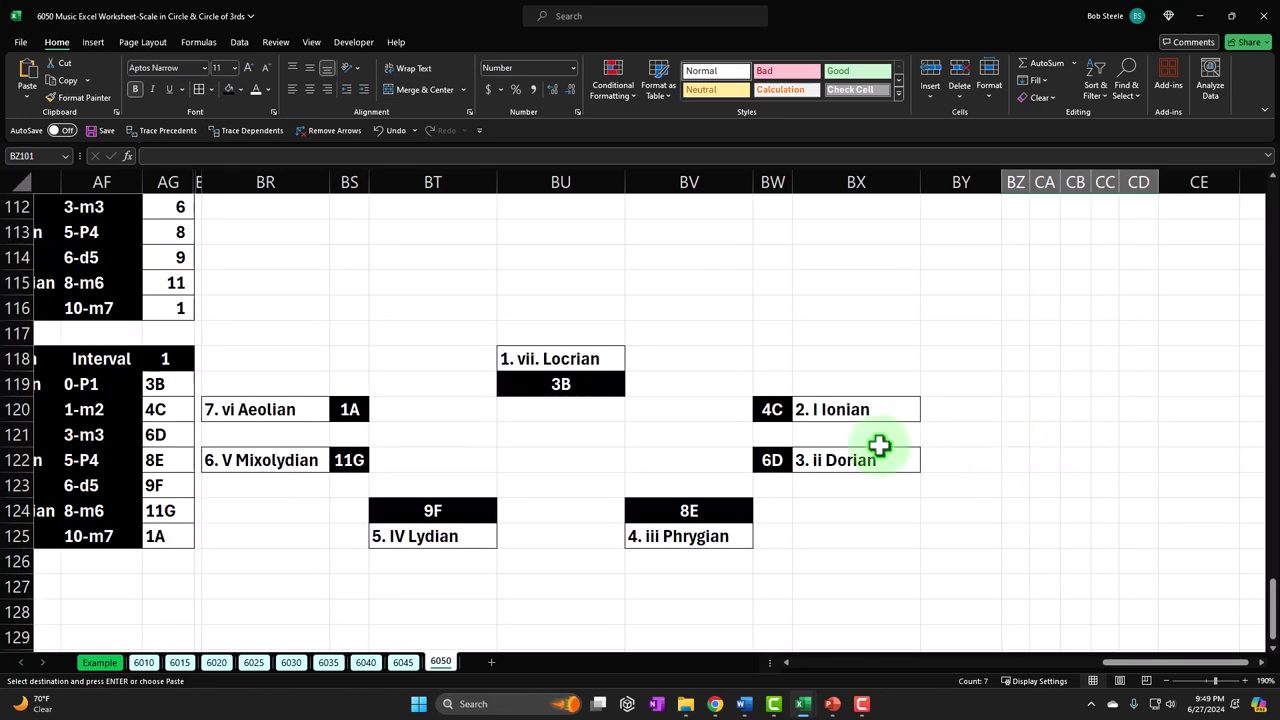
left_click(1014, 384)
key("ctrl+v")
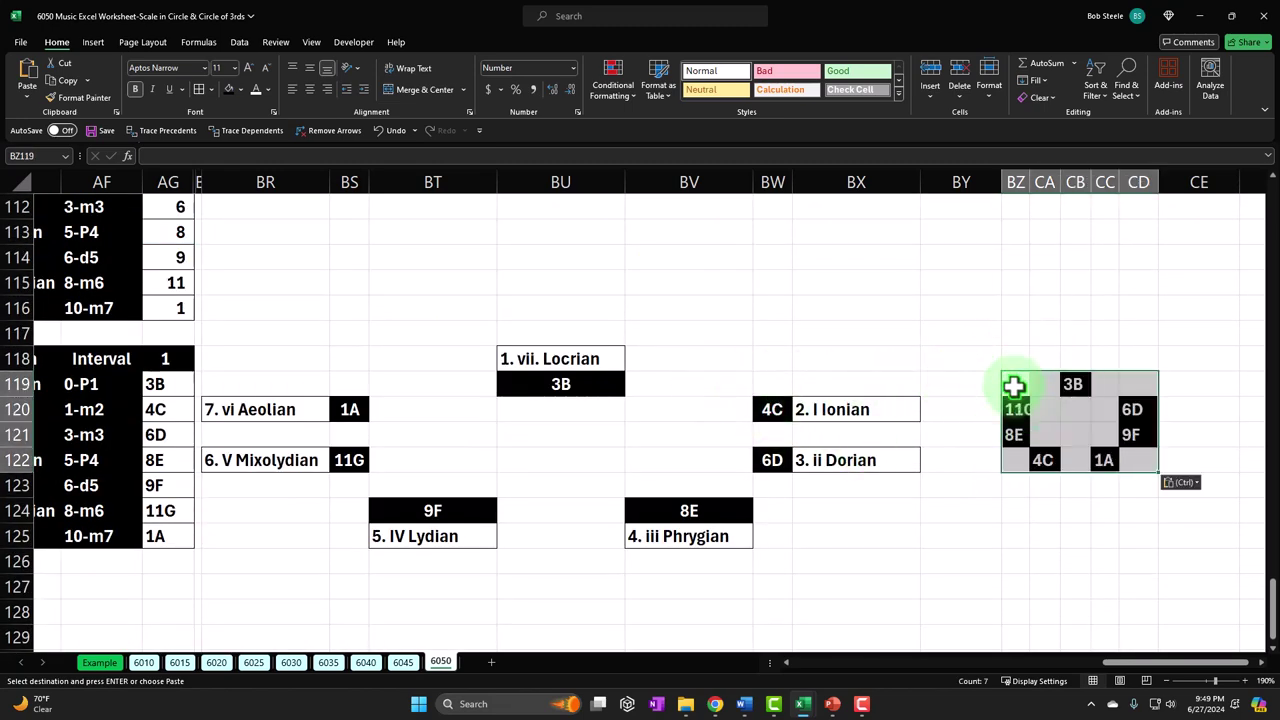
scroll(1014, 388, "down", 3)
scroll(1014, 390, "up", 20)
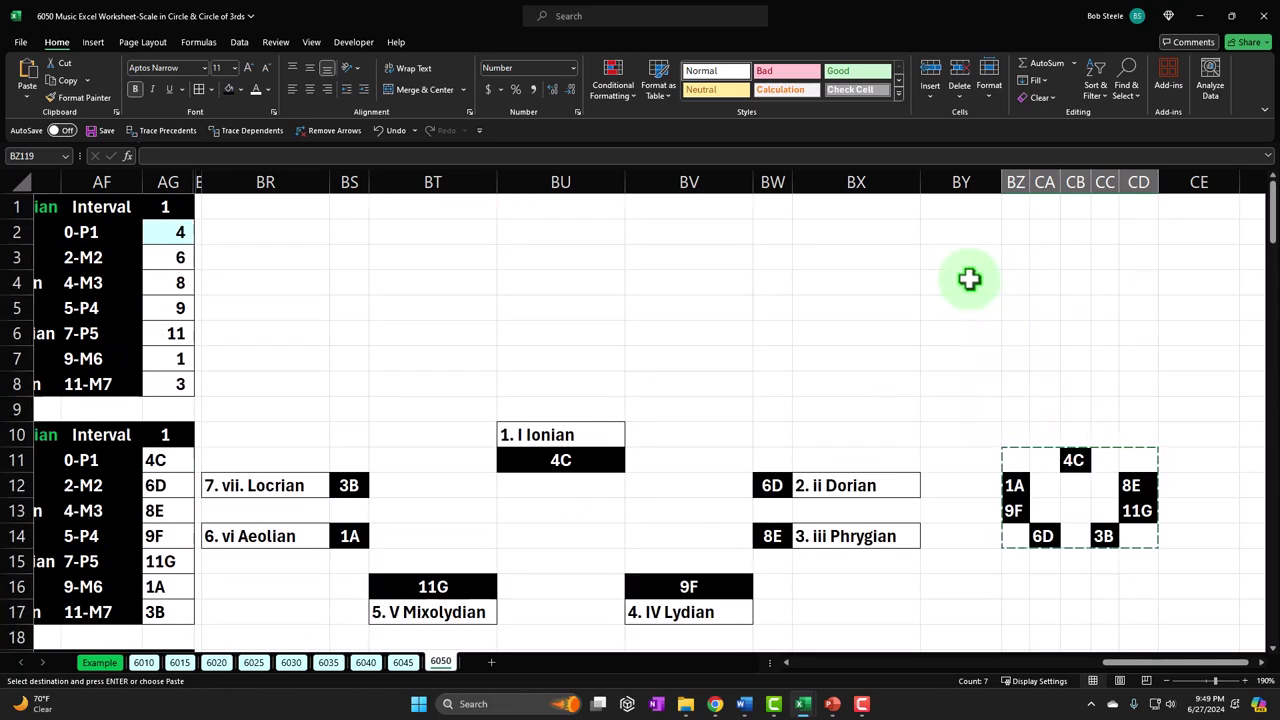
Use Format Painter to copy column BQ's narrow width onto column BY
left_click(200, 170)
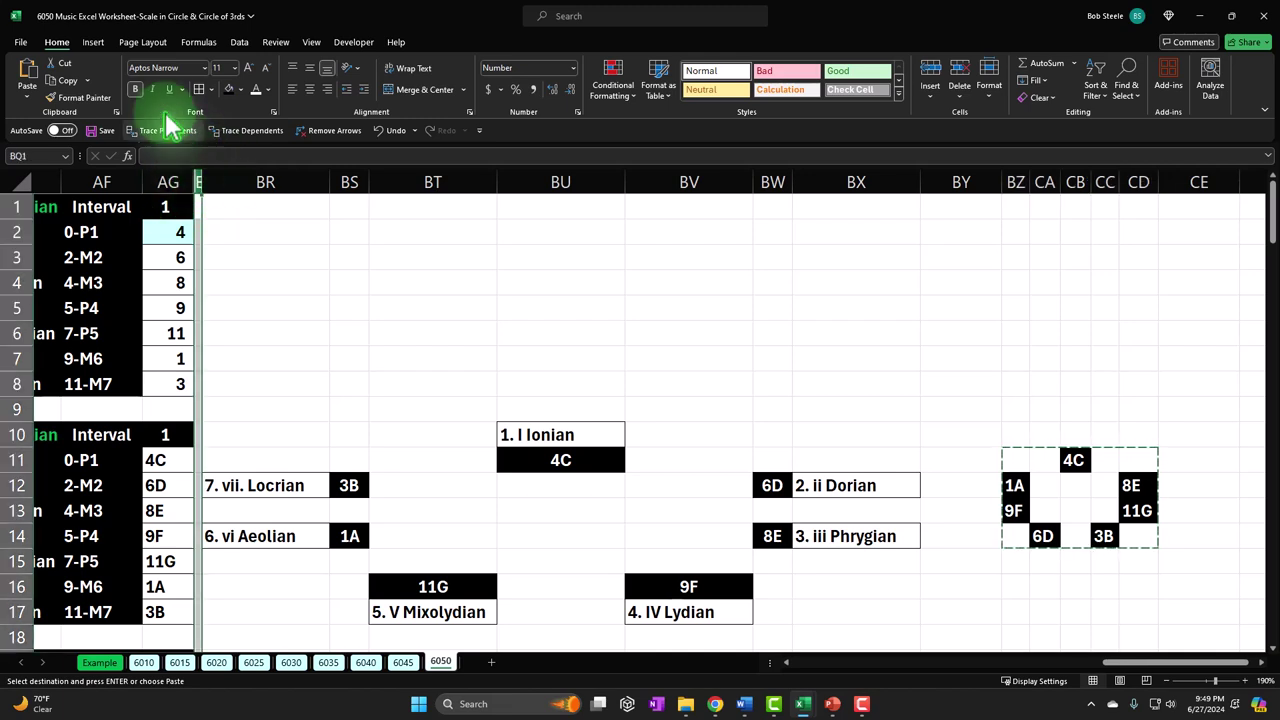
left_click(84, 99)
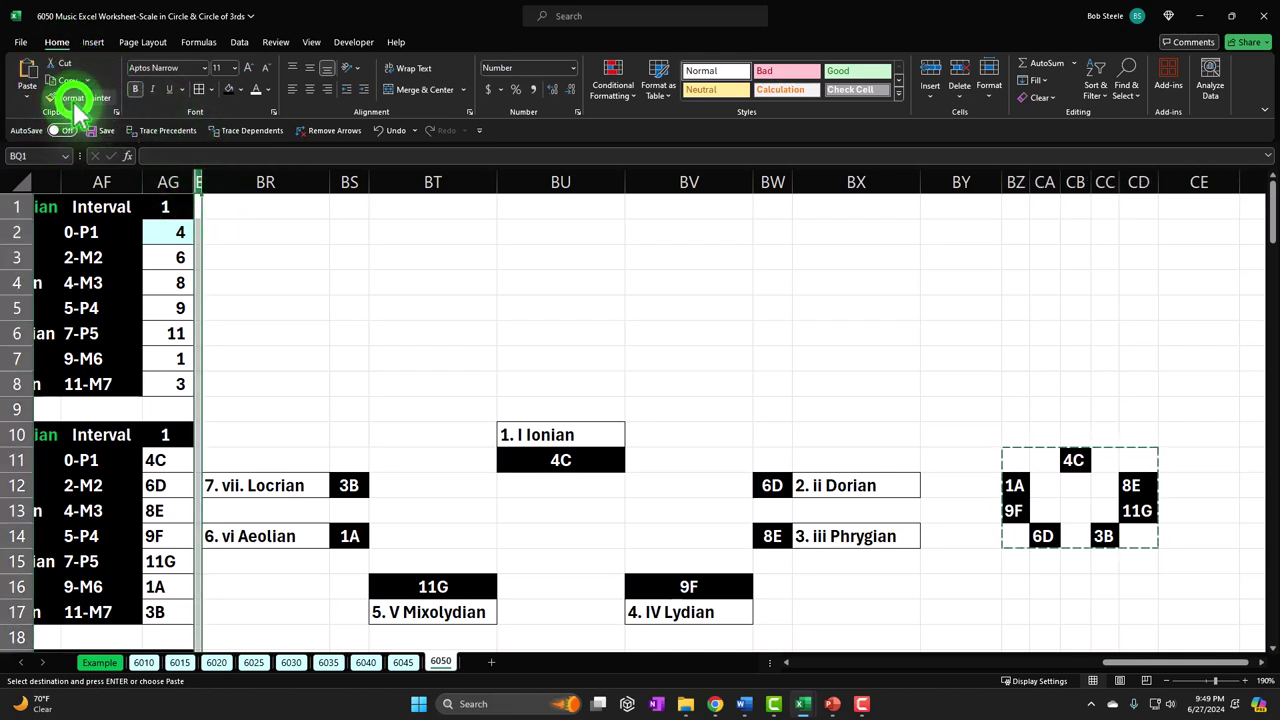
left_click(937, 177)
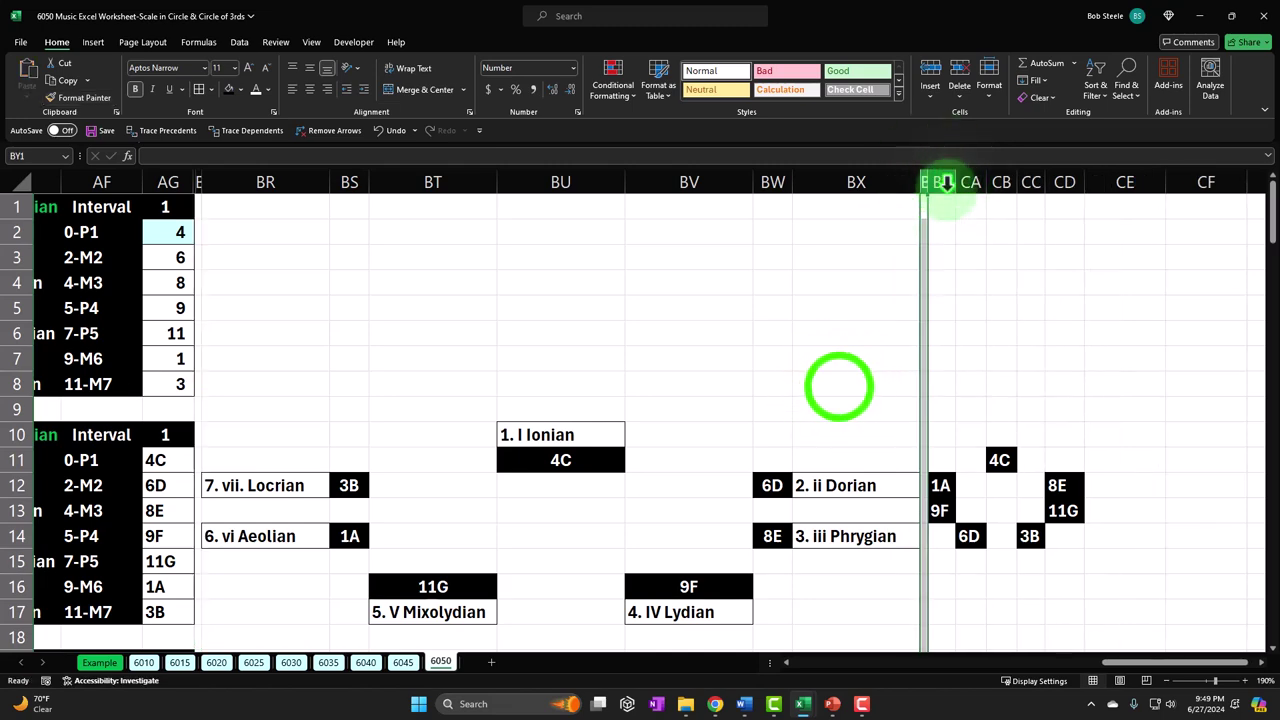
left_click(839, 386)
key("Left")
key("Left")
key("Left")
key("Left")
key("Left")
key("Left")
key("Left")
key("Left")
key("Left")
key("Left")
key("Left")
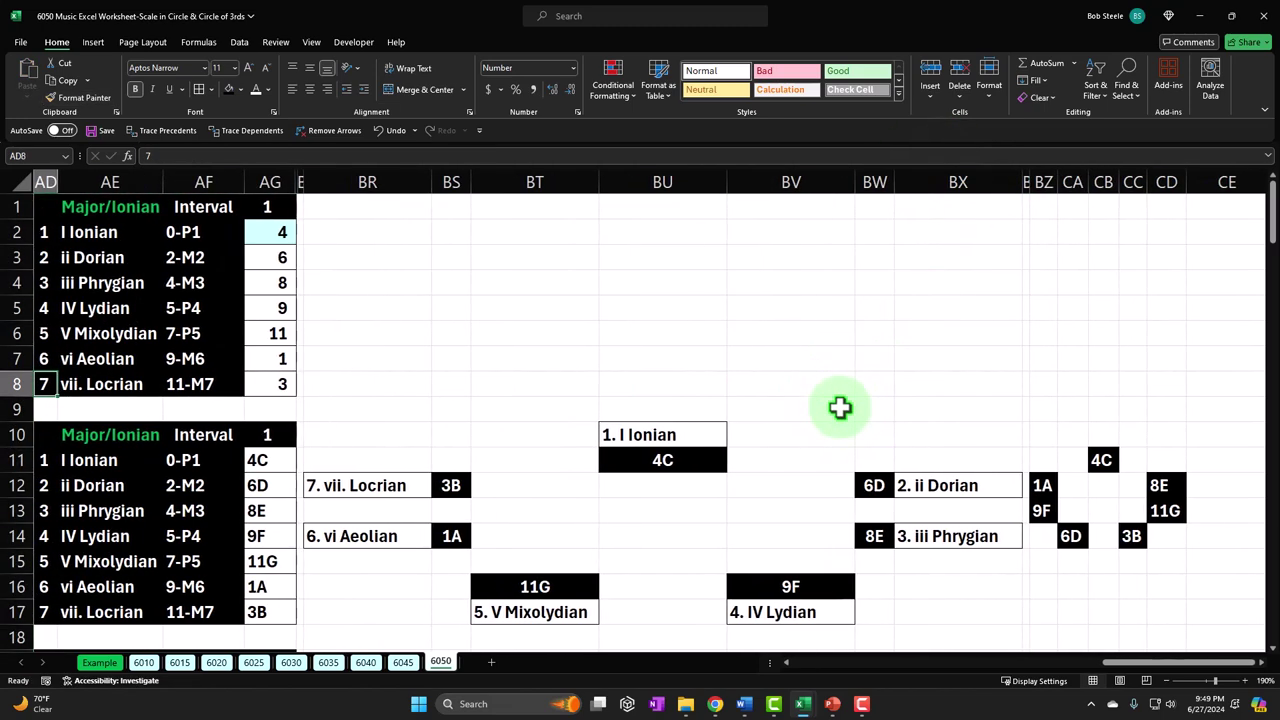
Unhide the helper columns between AG and BR and inspect a revealed note lookup formula
left_click(270, 179)
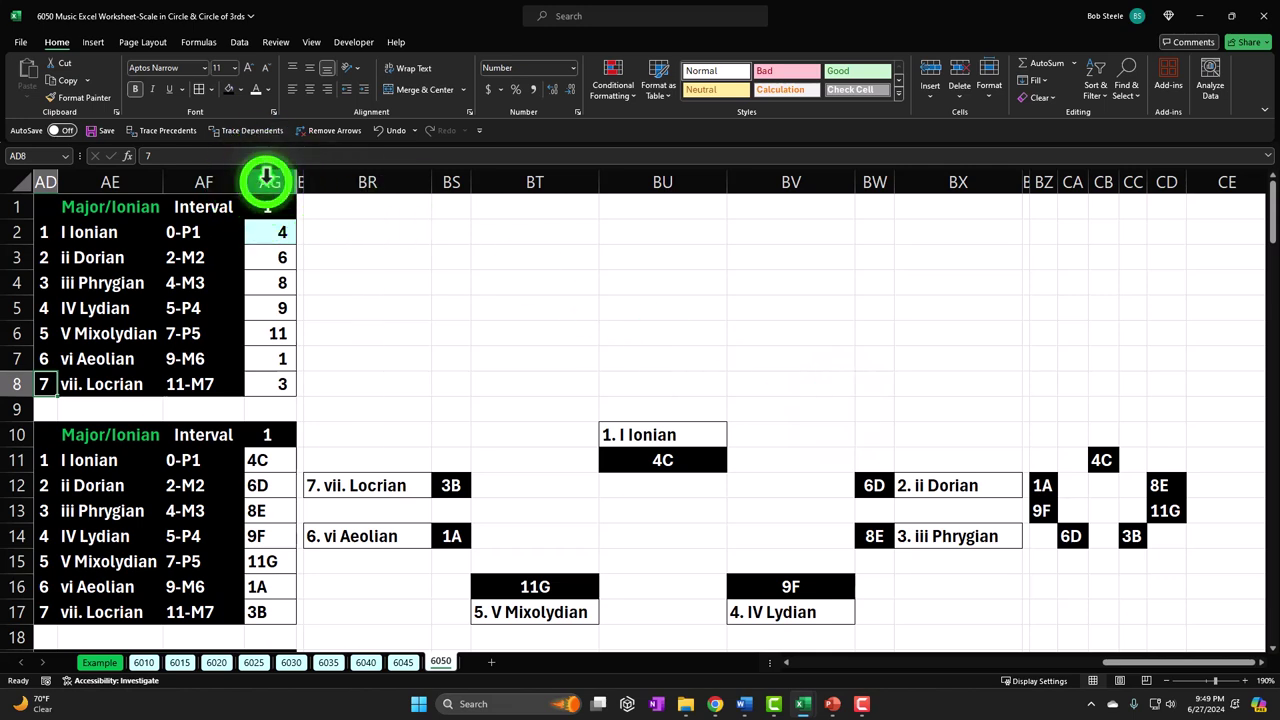
left_click_drag(267, 179, 340, 180)
right_click(350, 255)
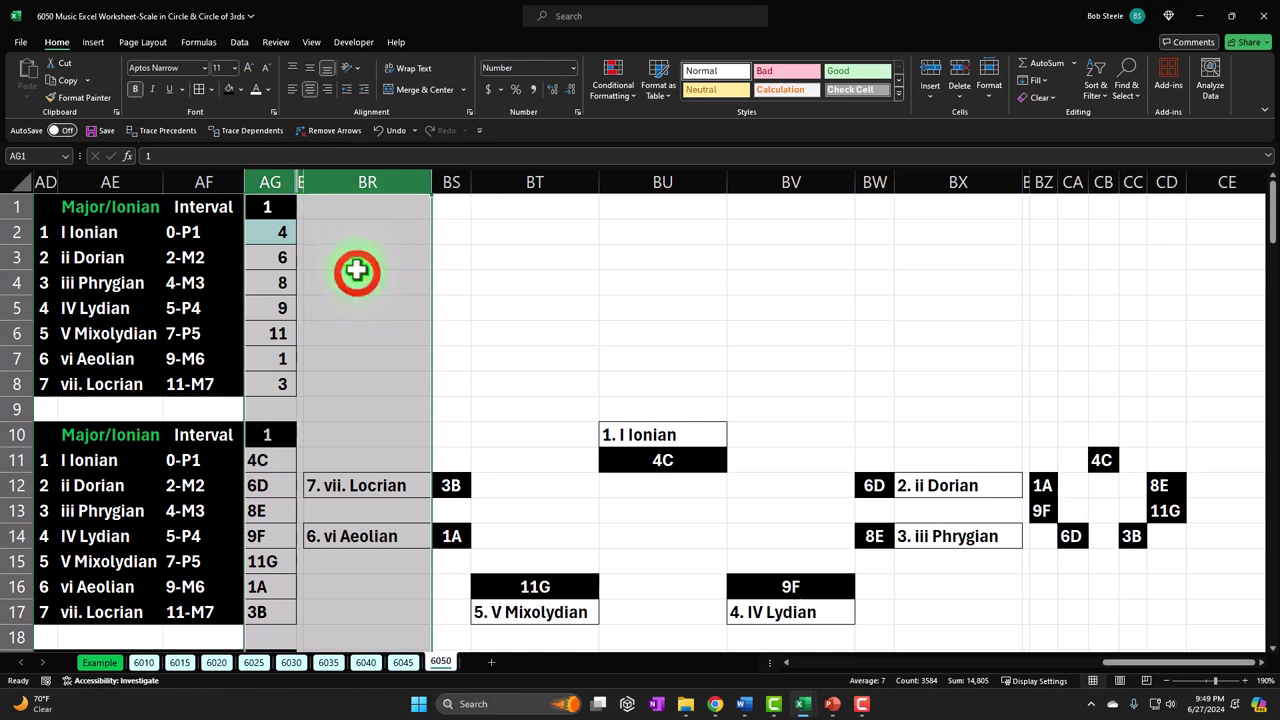
left_click(396, 519)
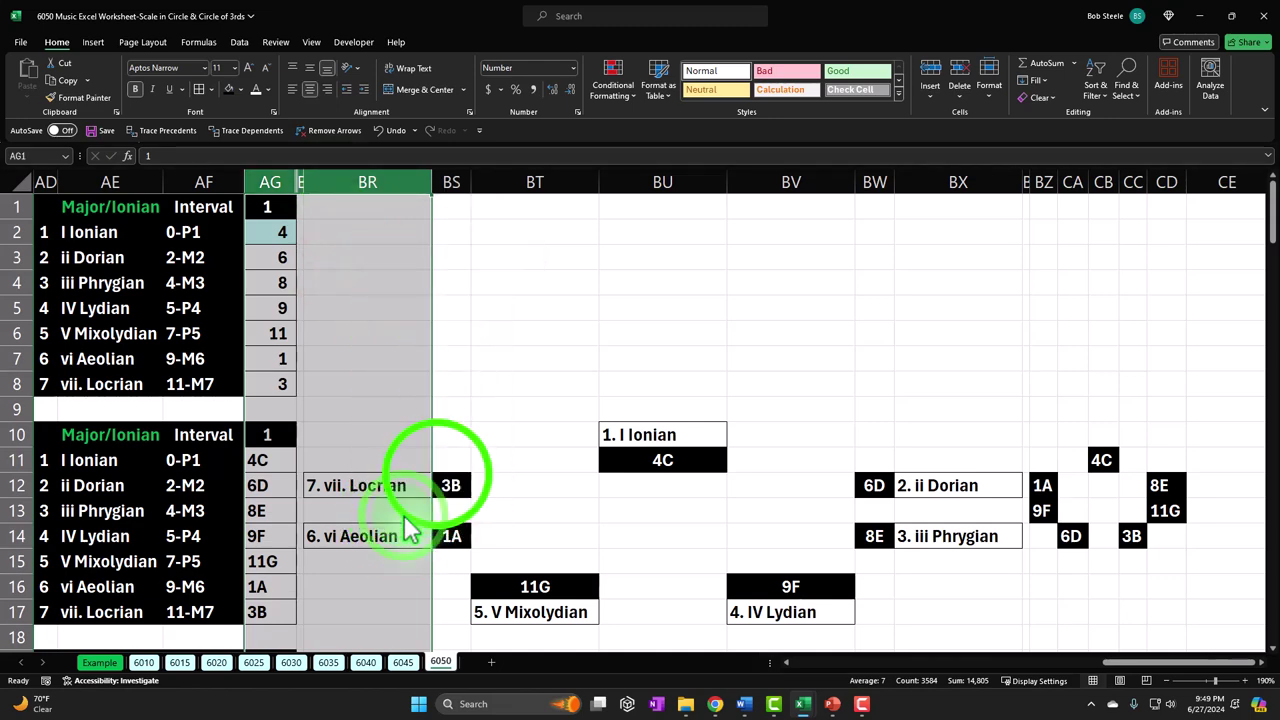
left_click(425, 485)
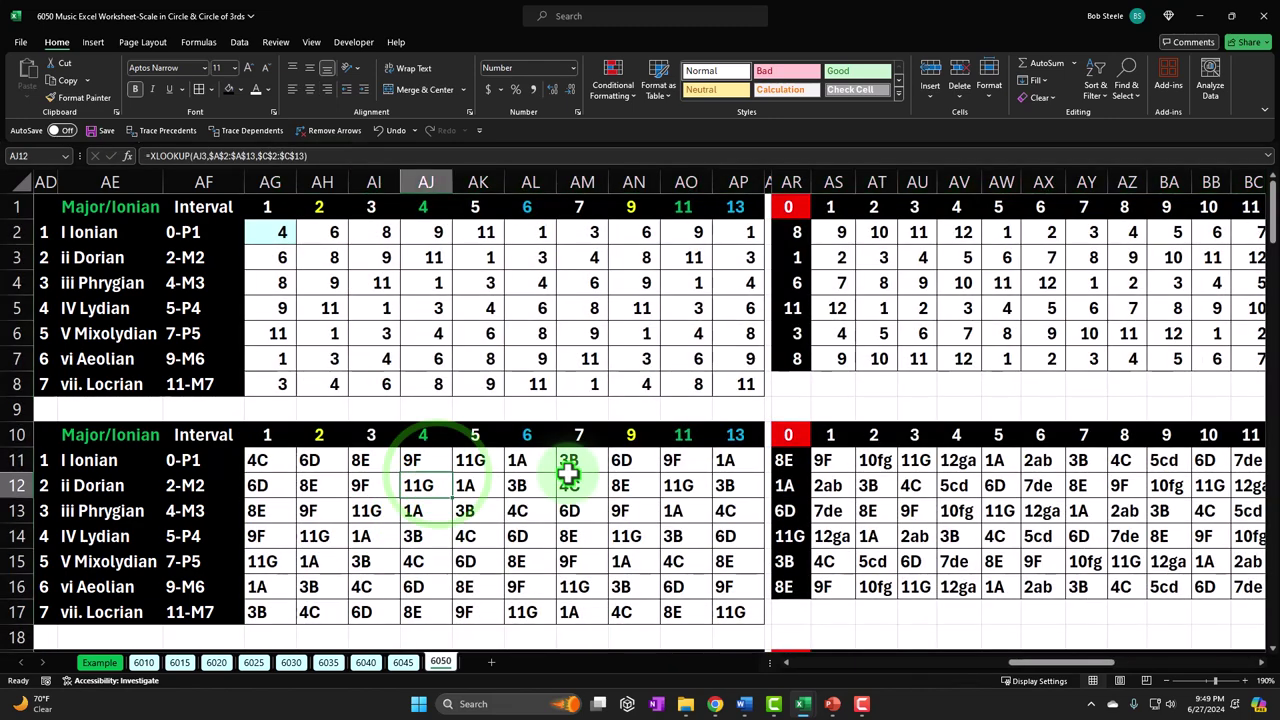
left_click(769, 175)
Hide helper columns AQ through BX so the note tables sit beside the circle
left_click_drag(769, 175, 1184, 235)
right_click(814, 266)
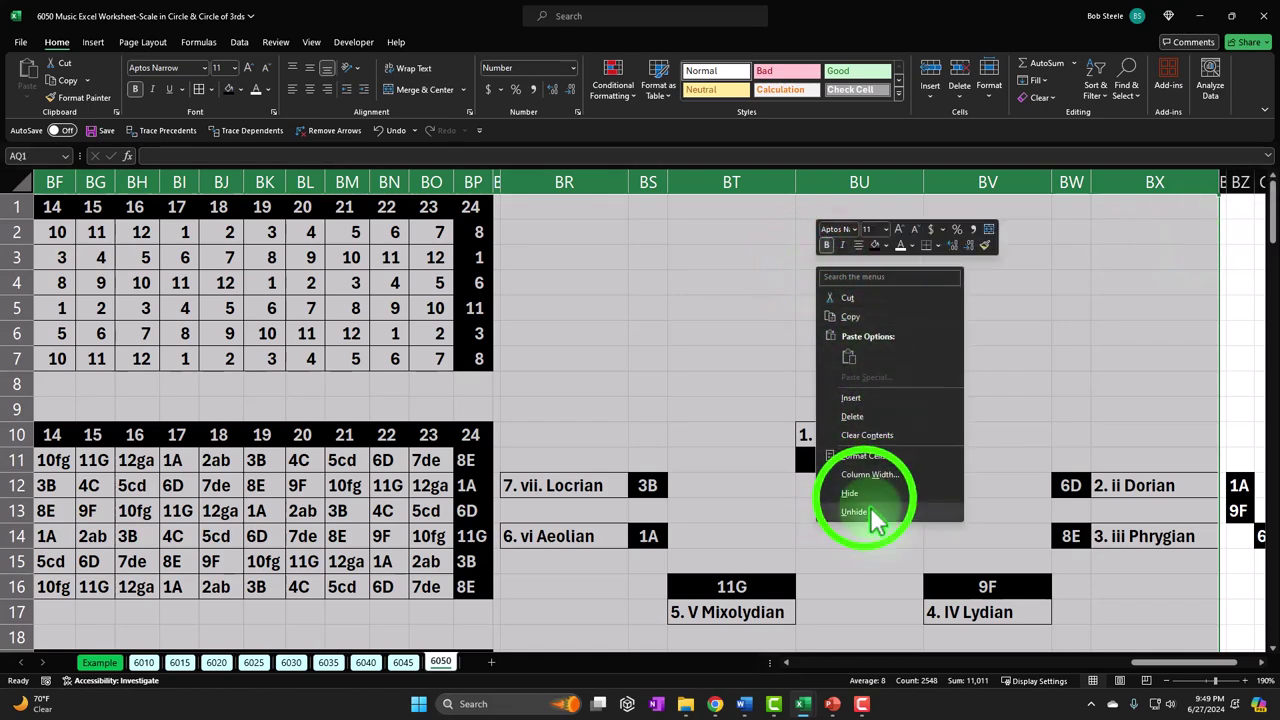
left_click(875, 500)
left_click(595, 384)
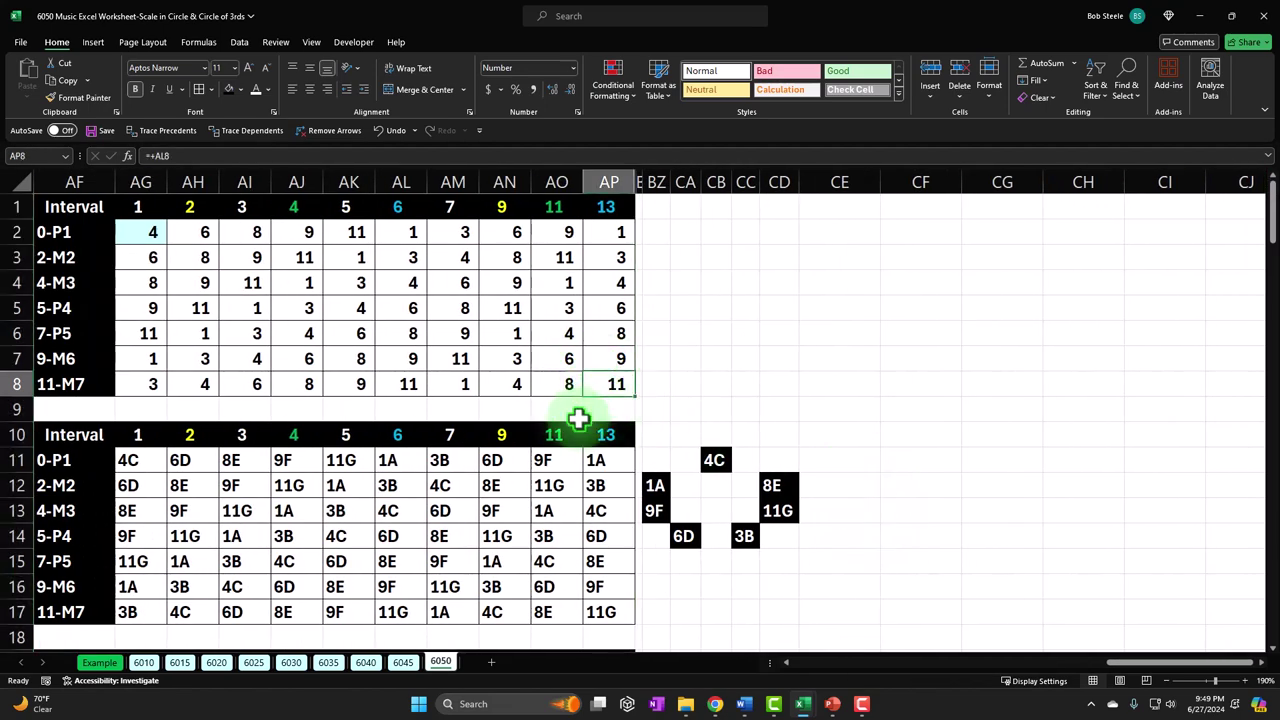
scroll(544, 482, "down", 1)
scroll(543, 480, "down", 1)
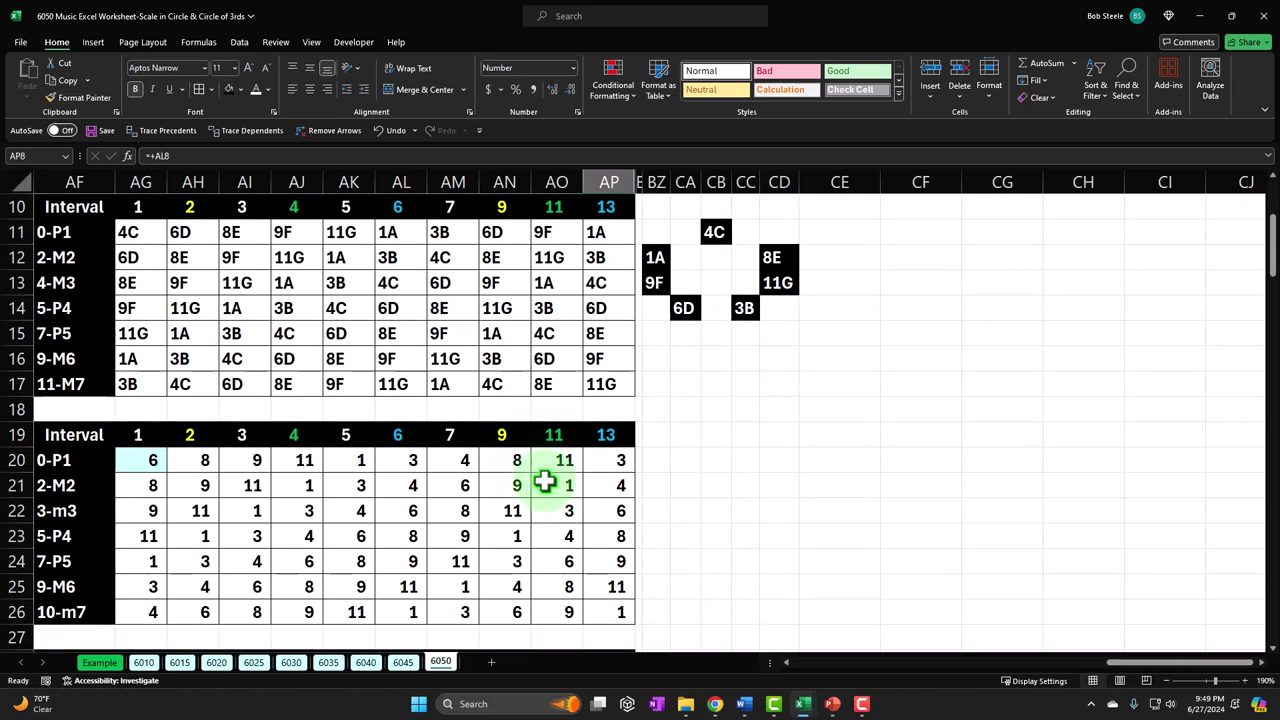
Compare the Ionian notes in AG11, AI11 and AK11 with the circle's 4C, CD12 and CD13 cells
left_click(140, 228)
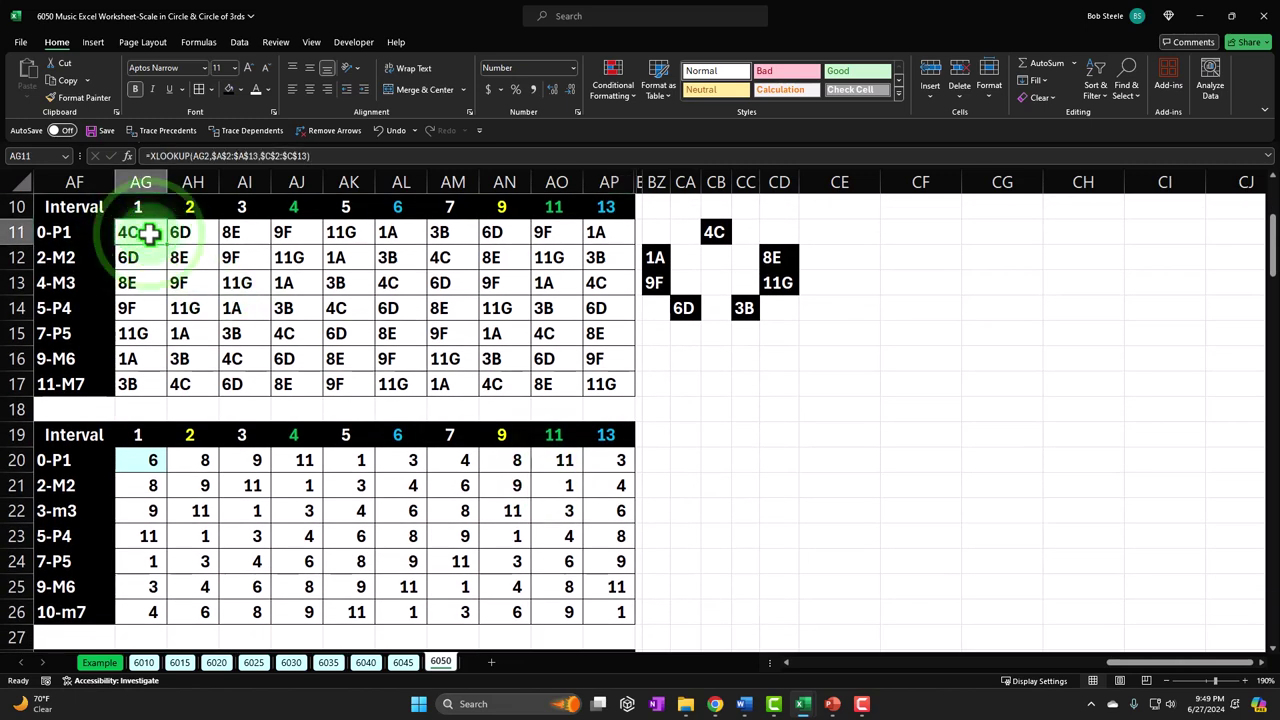
left_click(229, 230, "ctrl")
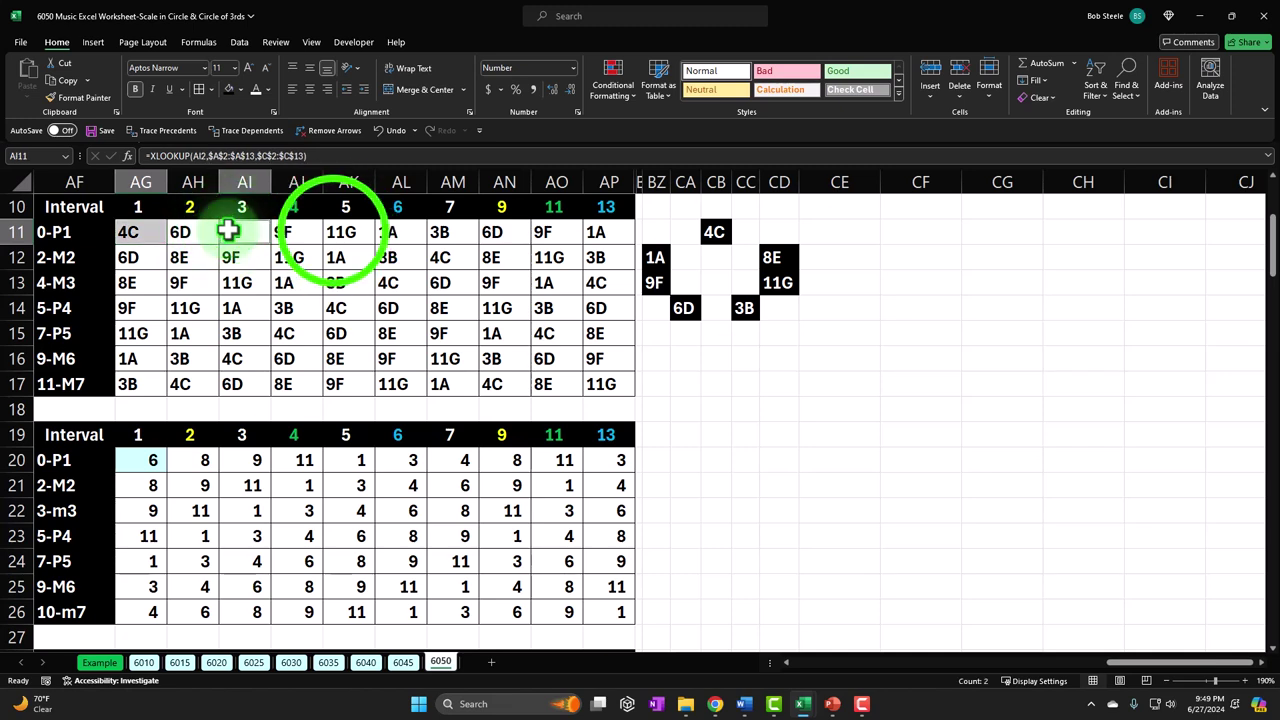
left_click(333, 232, "ctrl")
left_click(718, 232)
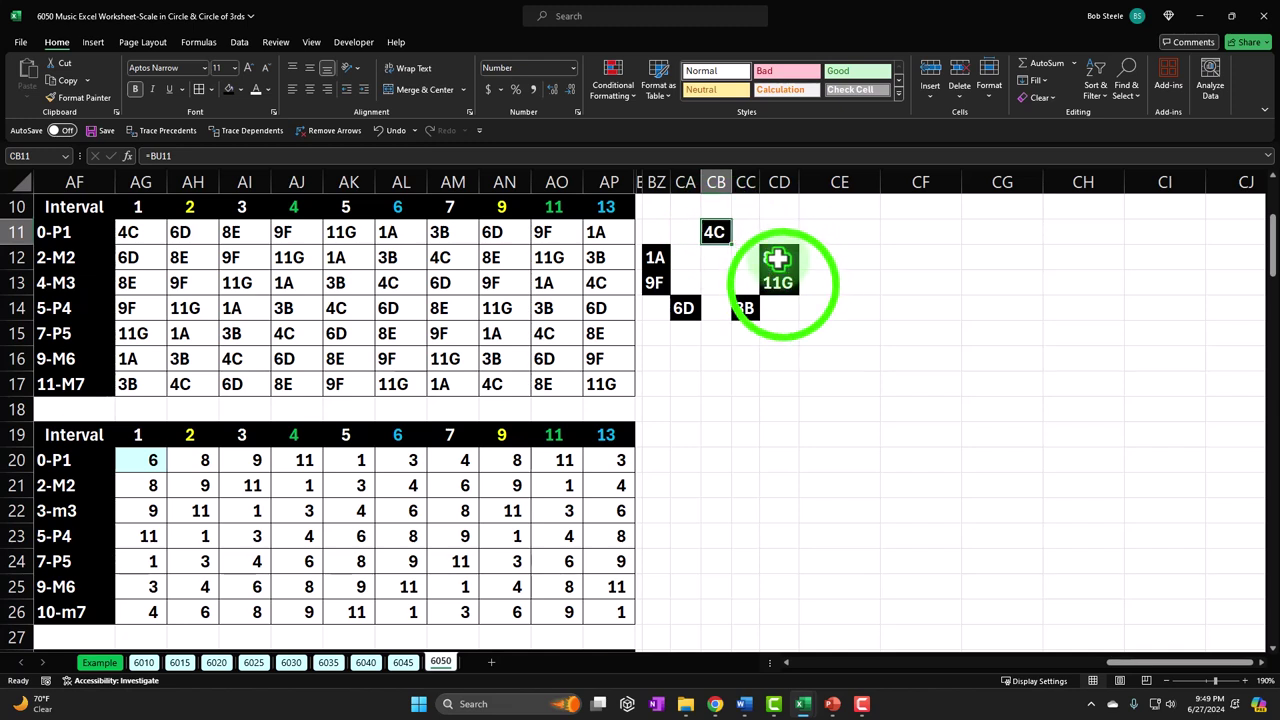
left_click(778, 265)
left_click(782, 284)
left_click(349, 232)
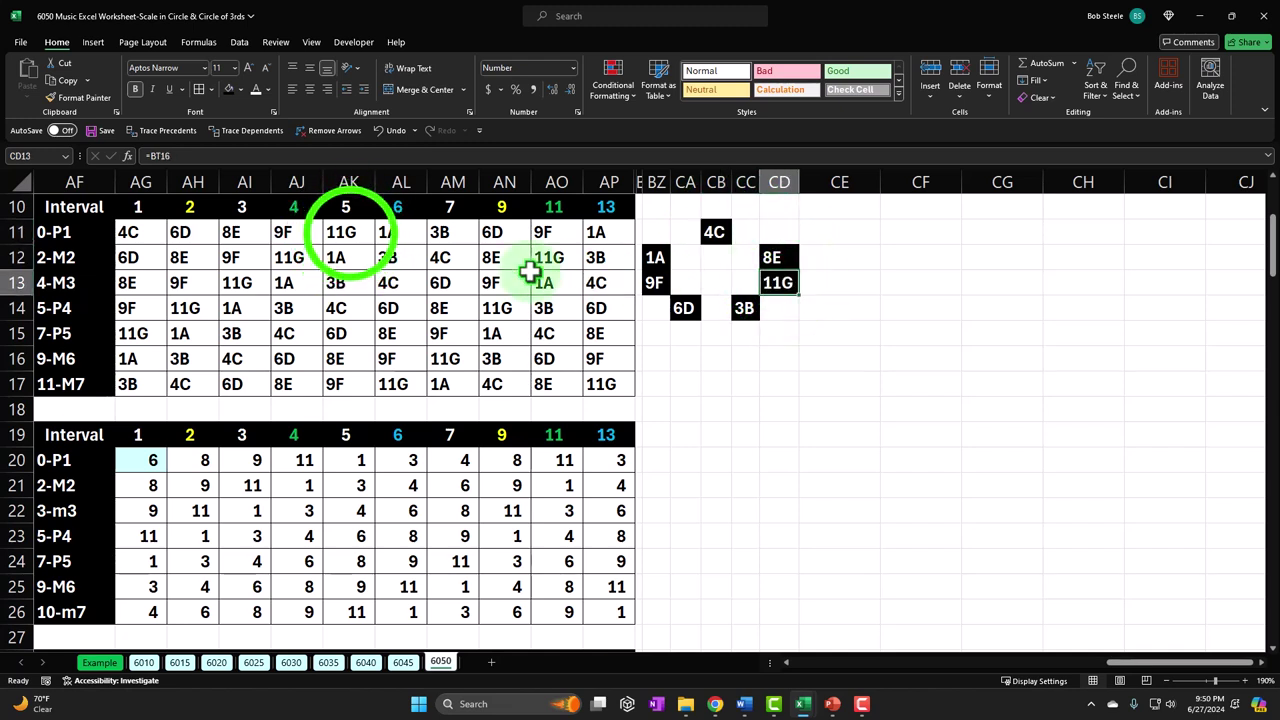
left_click(140, 232)
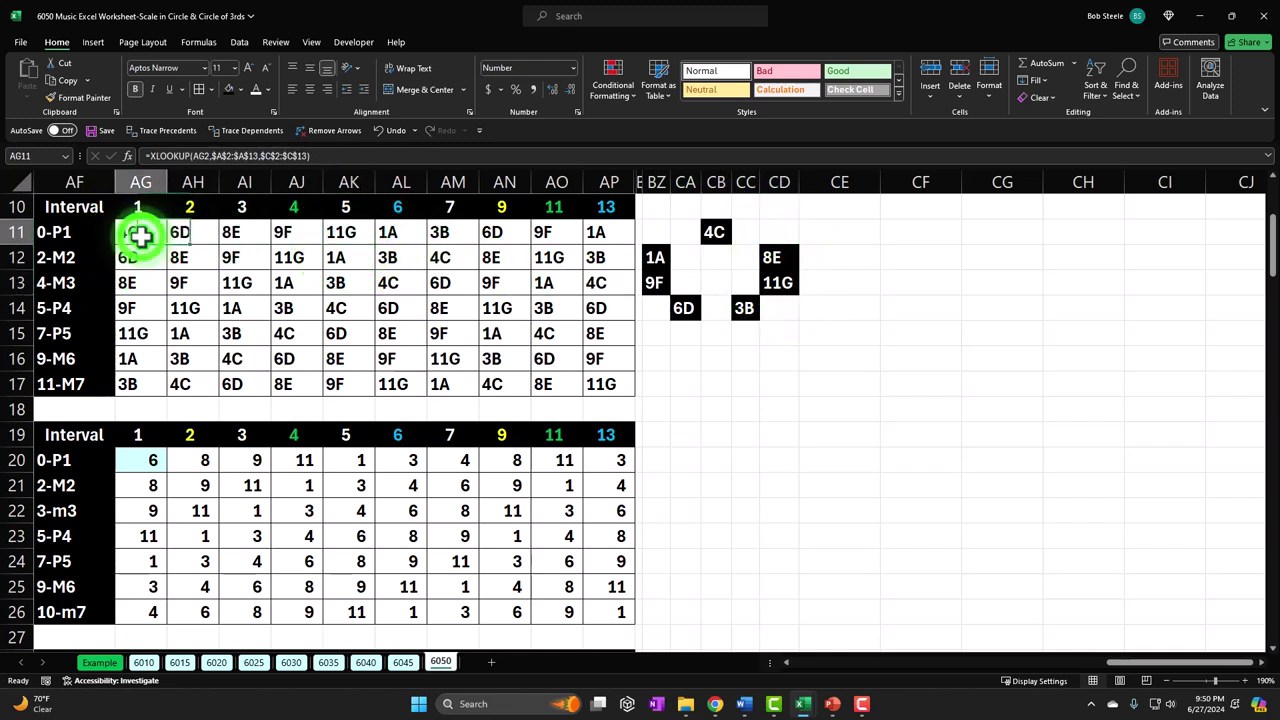
left_click(228, 233, "ctrl")
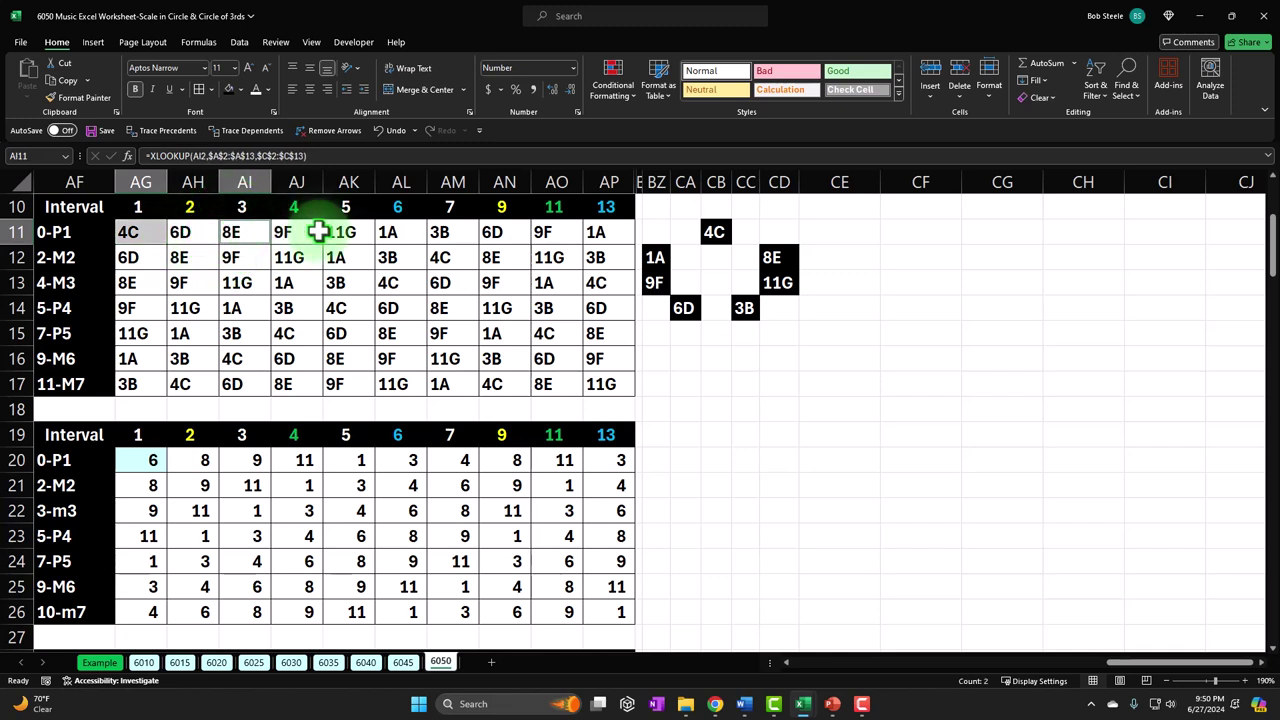
left_click(350, 236, "ctrl")
left_click(435, 232, "ctrl")
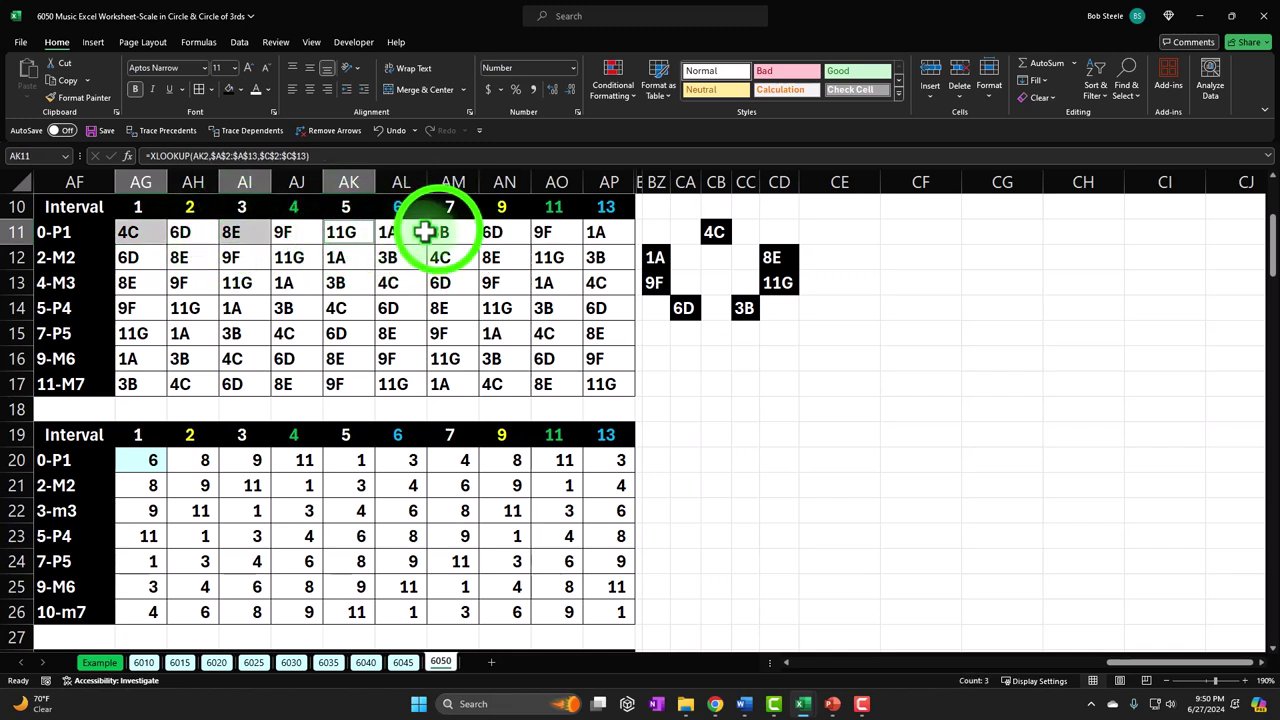
left_click(505, 232, "ctrl")
left_click(552, 232, "ctrl")
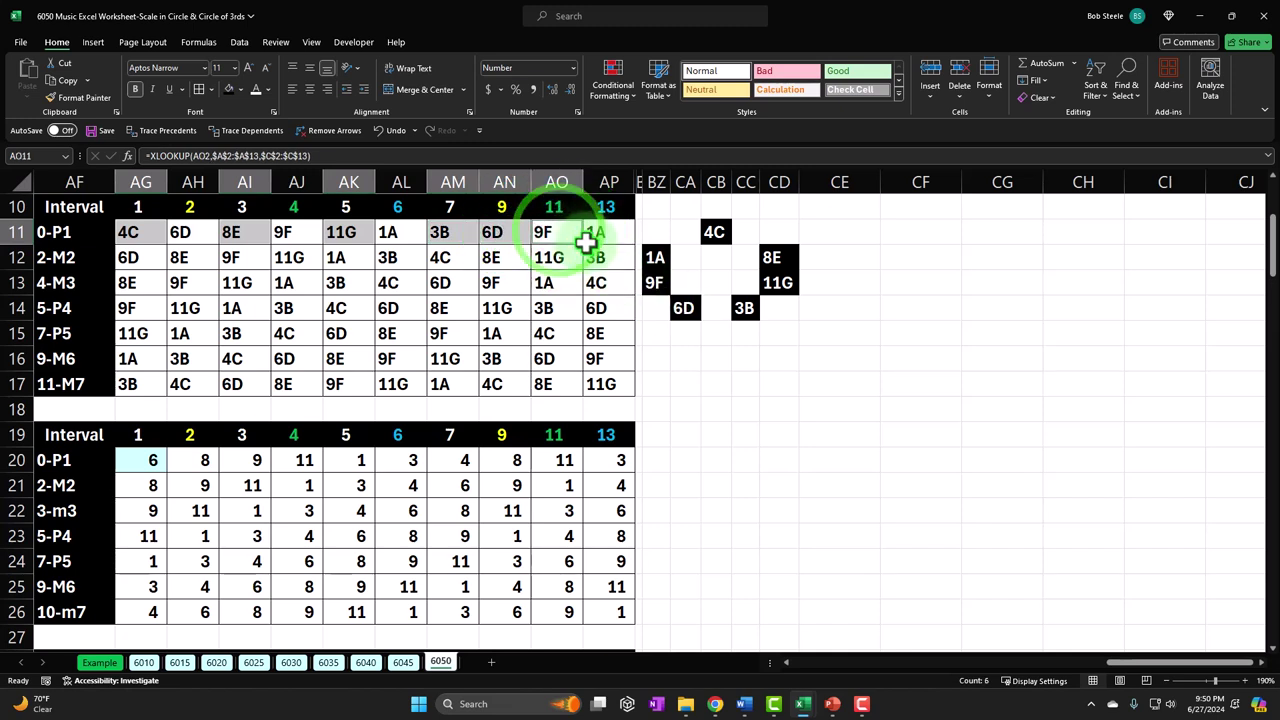
left_click(615, 235, "ctrl")
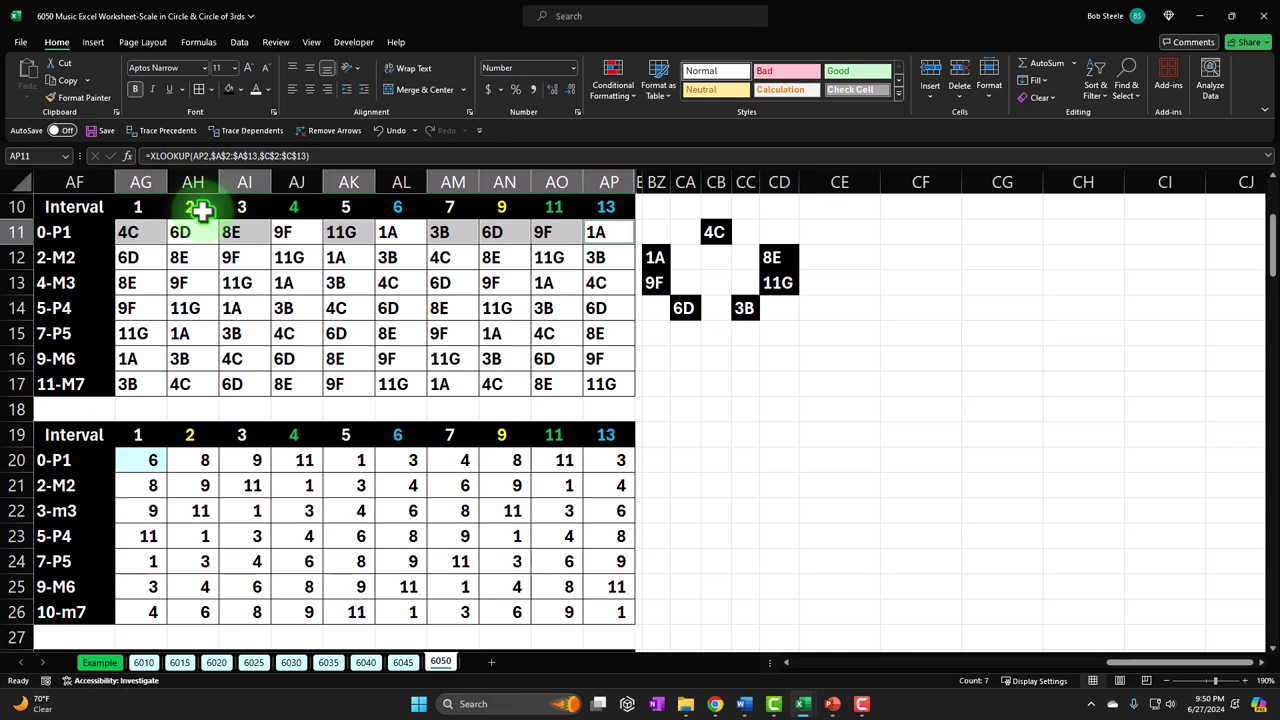
left_click(135, 257)
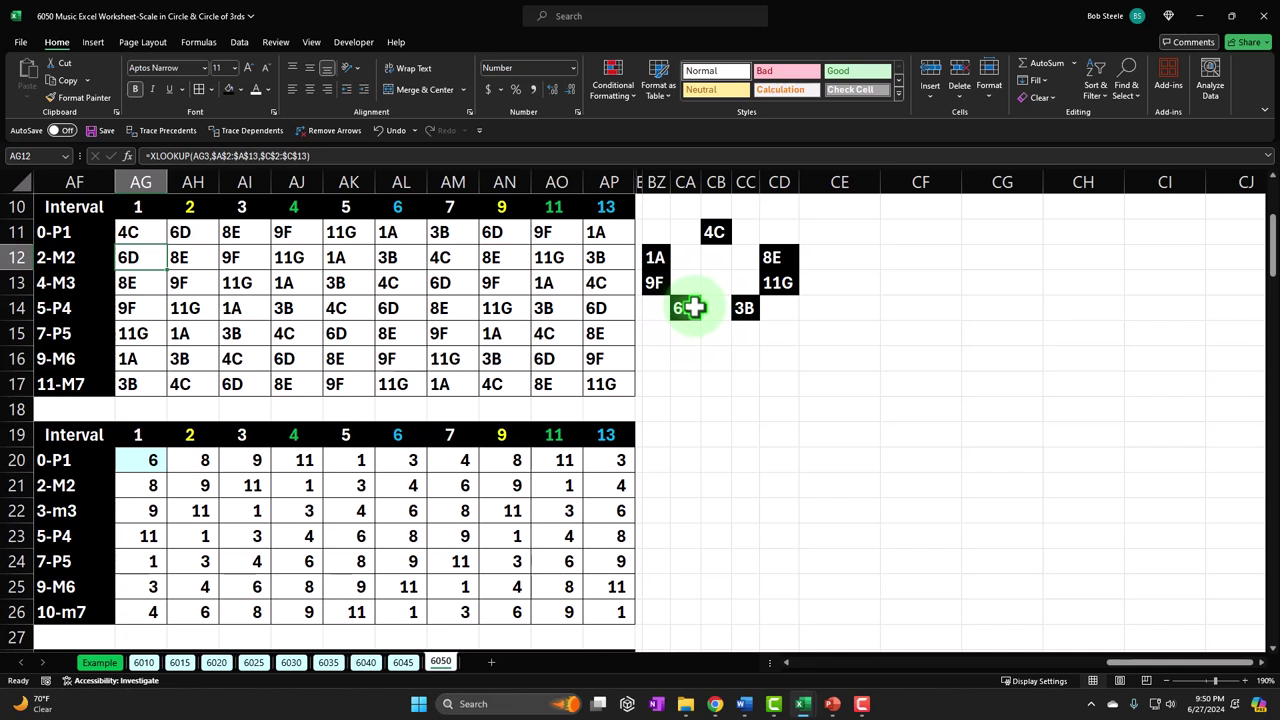
left_click(250, 257, "ctrl")
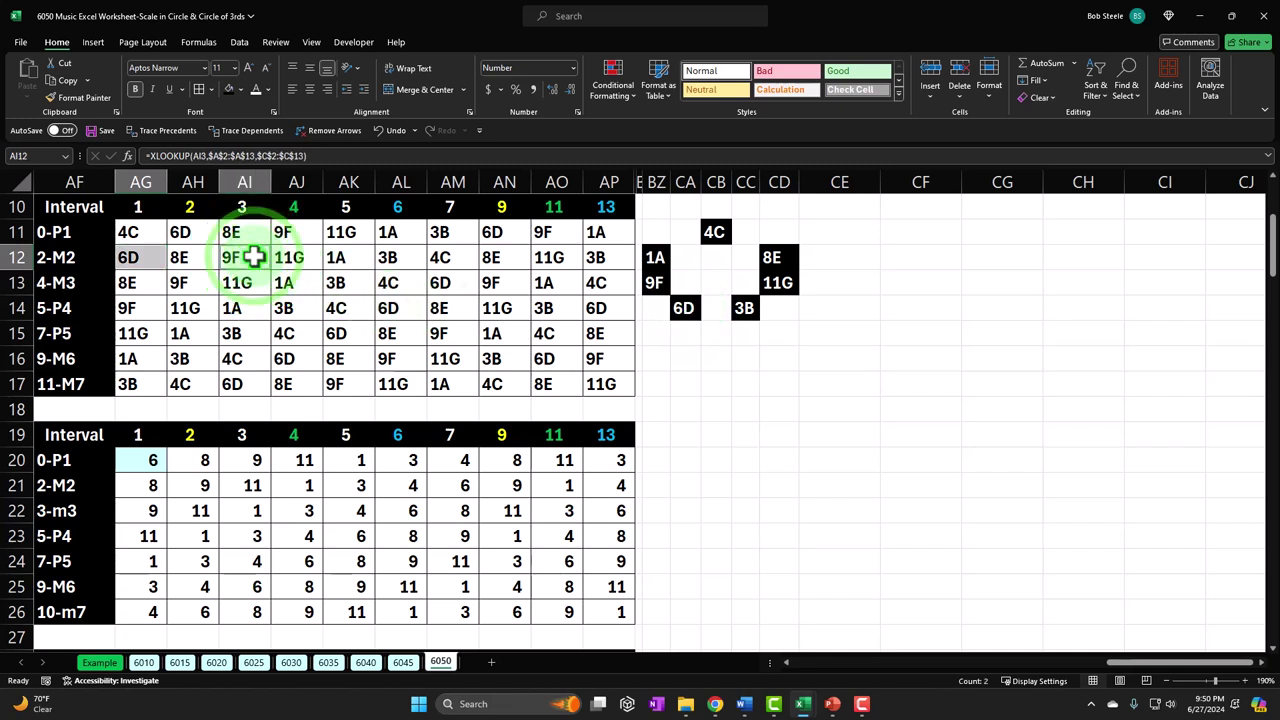
left_click(341, 257, "ctrl")
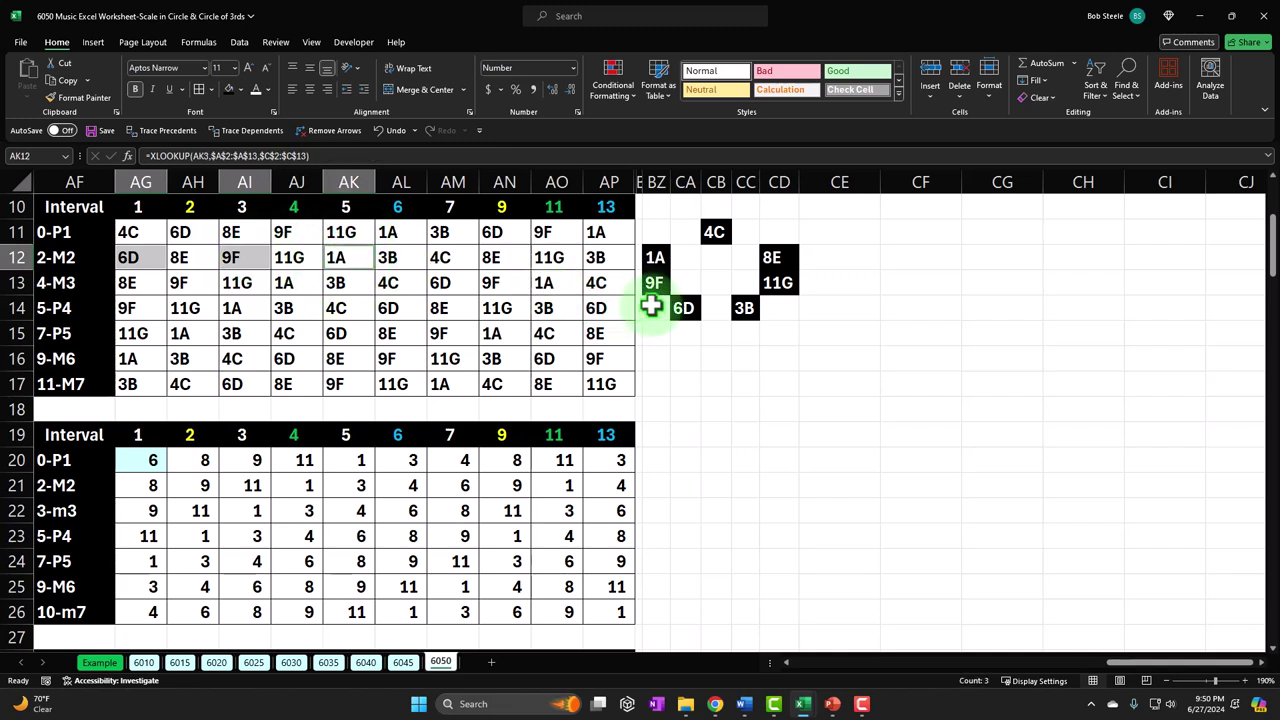
left_click(445, 257, "ctrl")
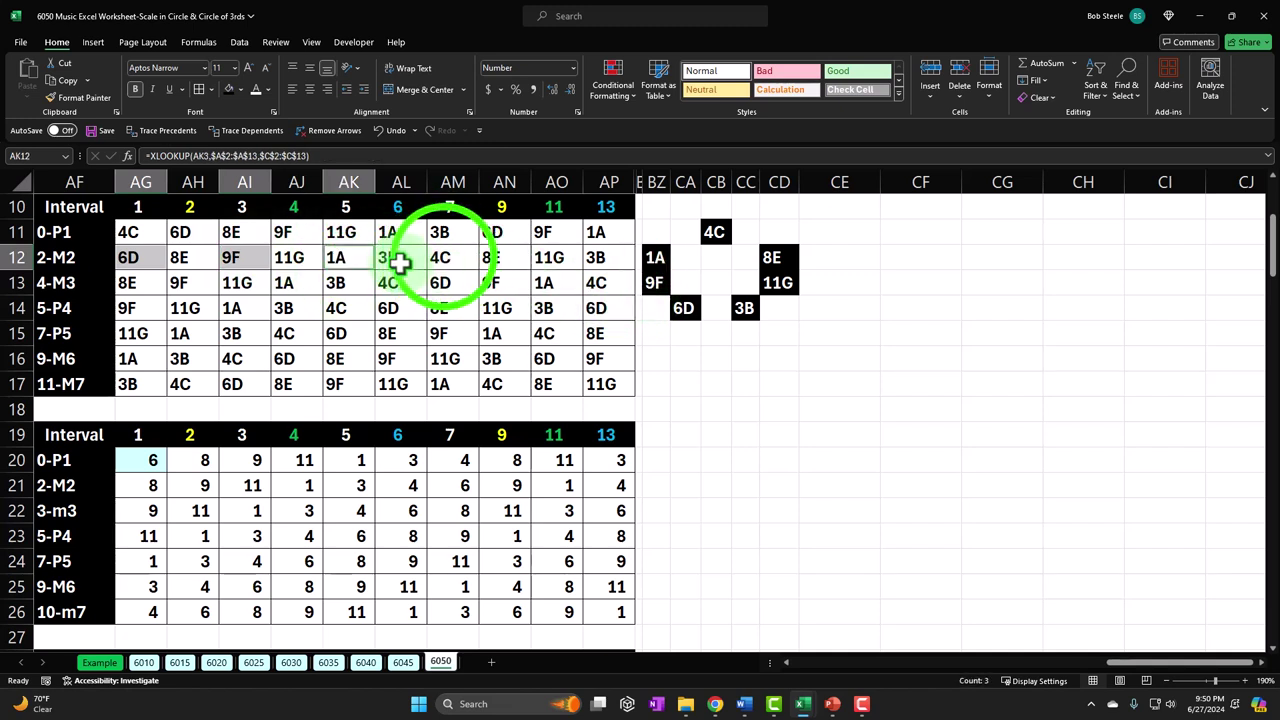
left_click(498, 257, "ctrl")
left_click(556, 257, "ctrl")
left_click(590, 257, "ctrl")
left_click(138, 283)
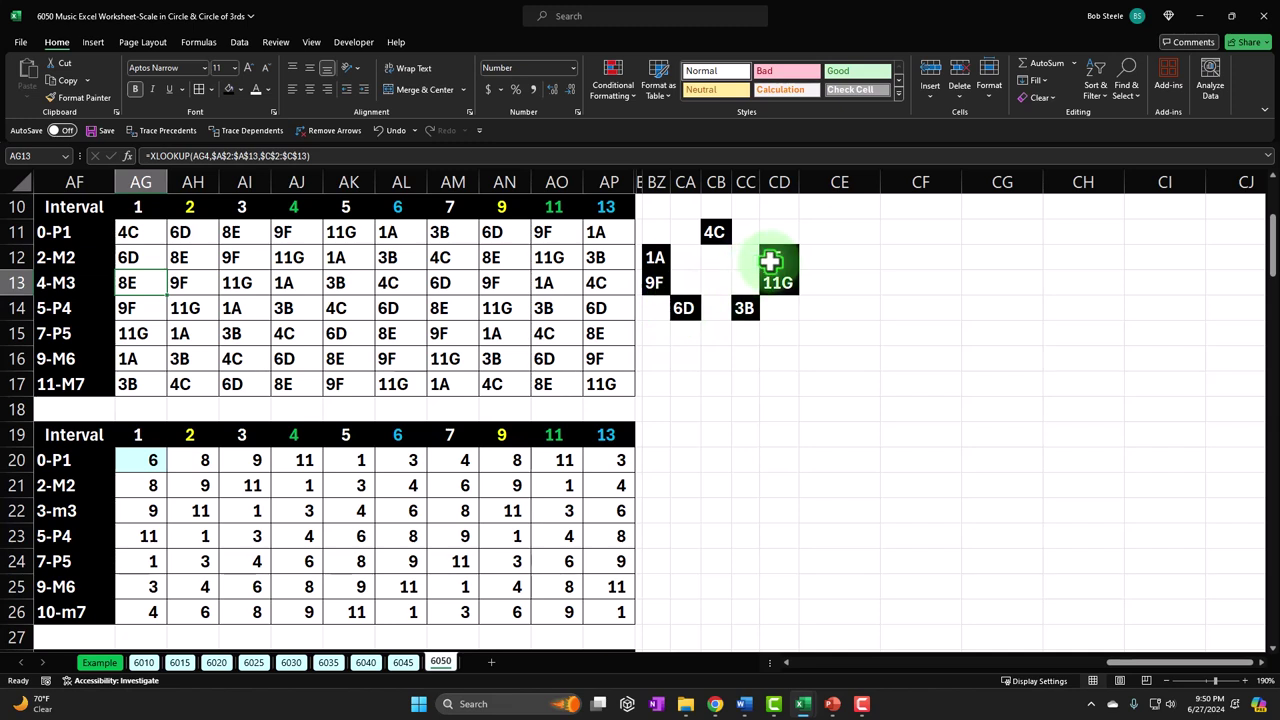
left_click(237, 283, "ctrl")
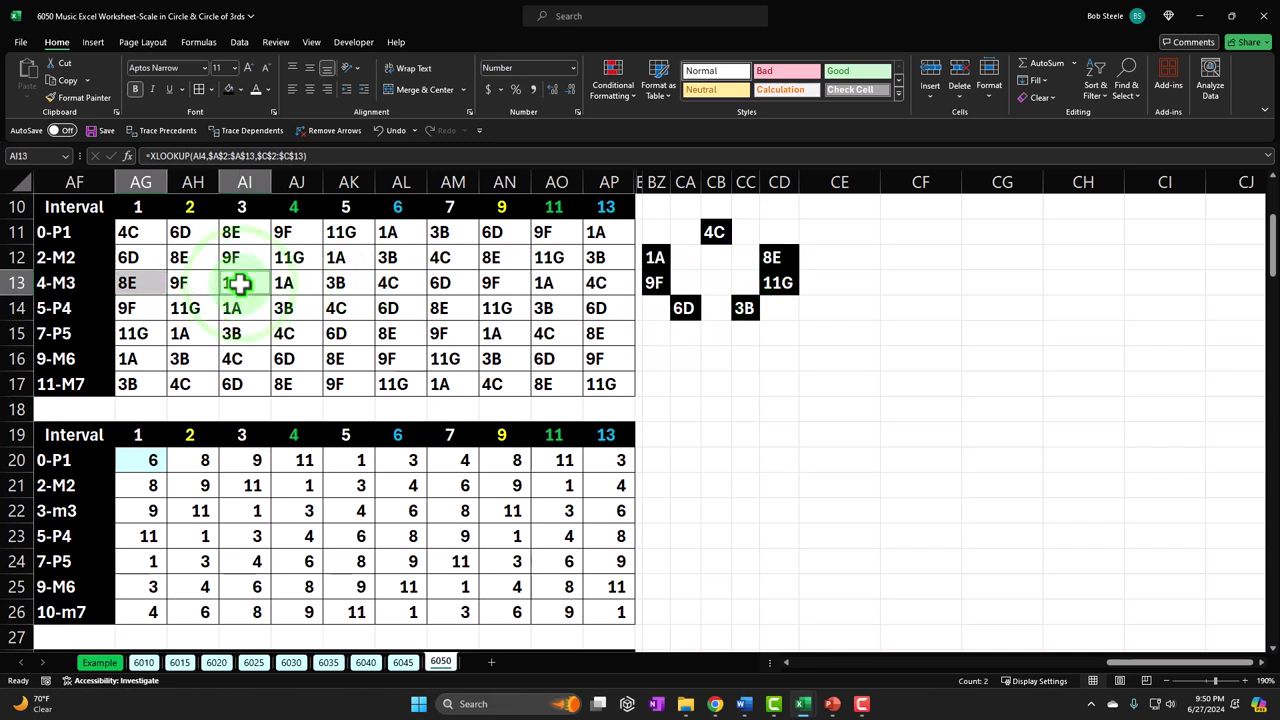
left_click(340, 284, "ctrl")
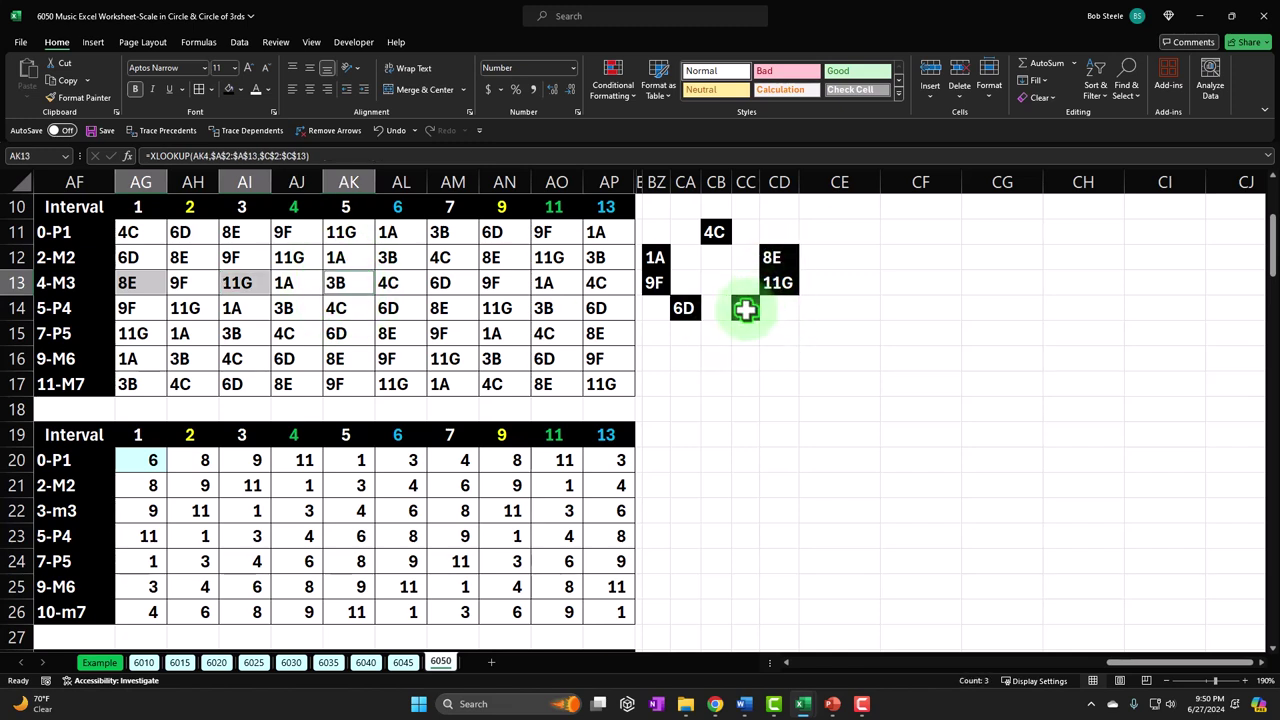
left_click(455, 284, "ctrl")
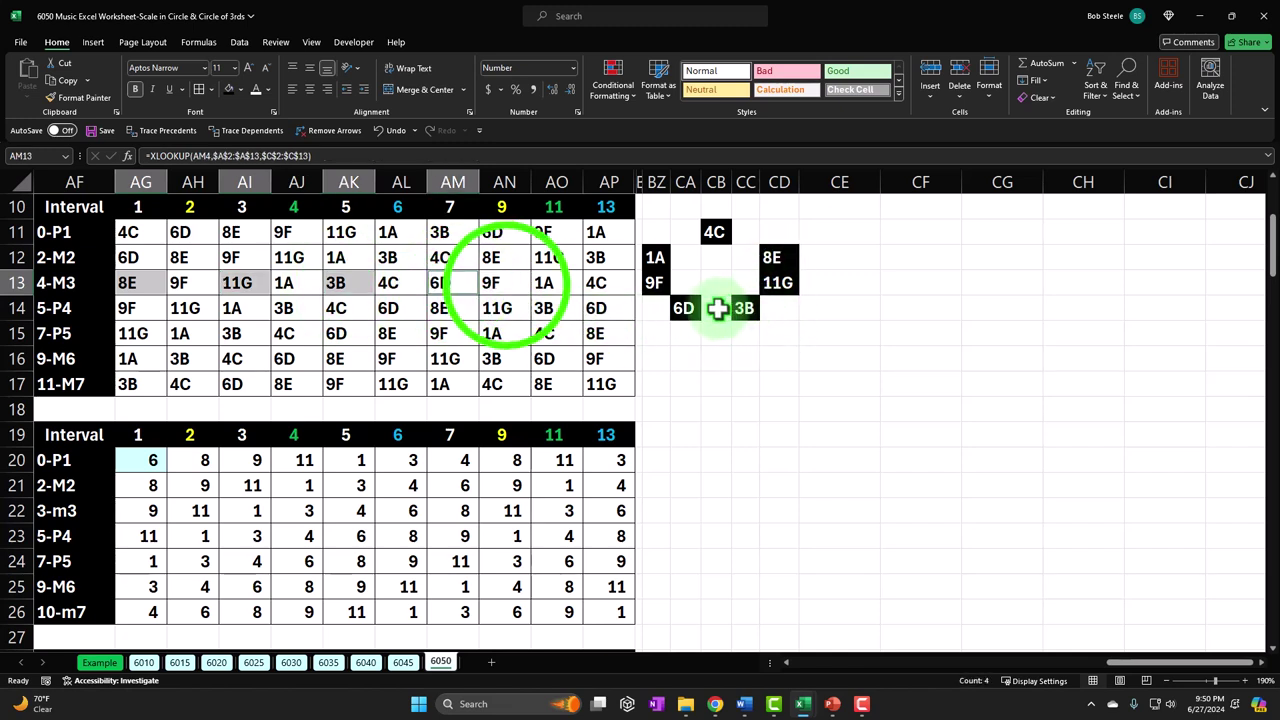
left_click(503, 284, "ctrl")
left_click(545, 284, "ctrl")
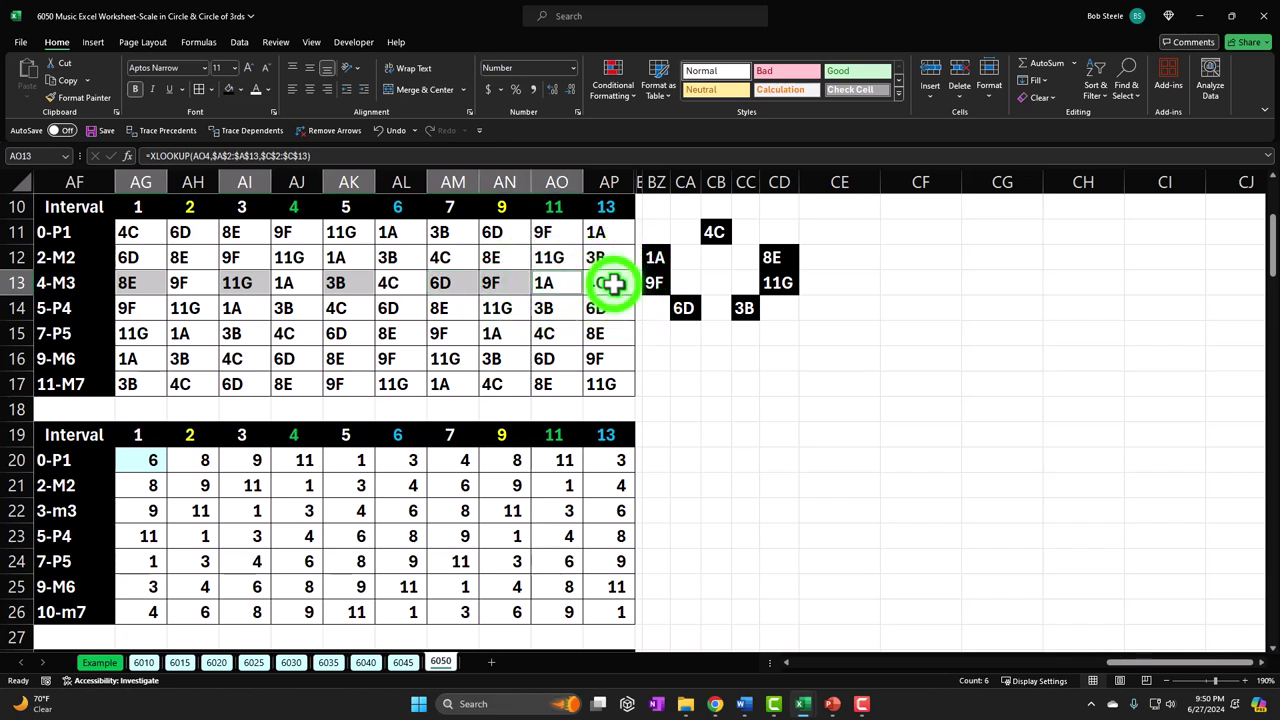
left_click(612, 283, "ctrl")
left_click(131, 308)
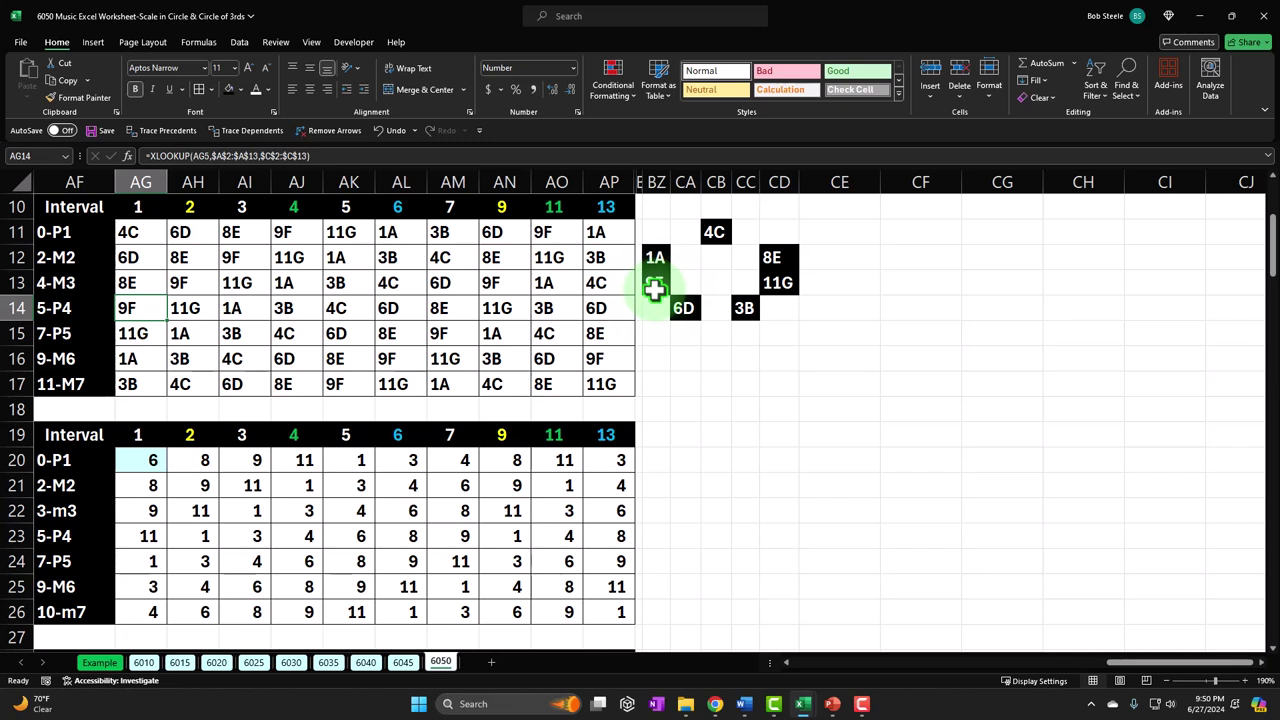
left_click(248, 308, "ctrl")
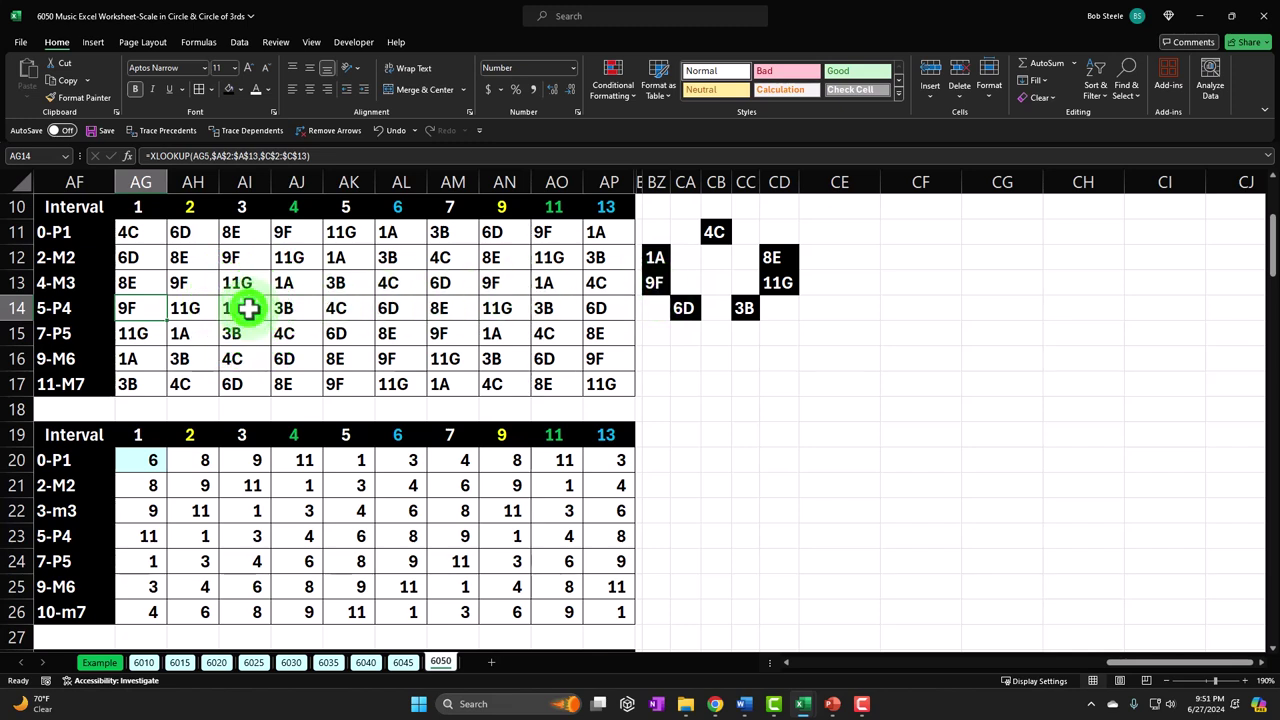
left_click(344, 308, "ctrl")
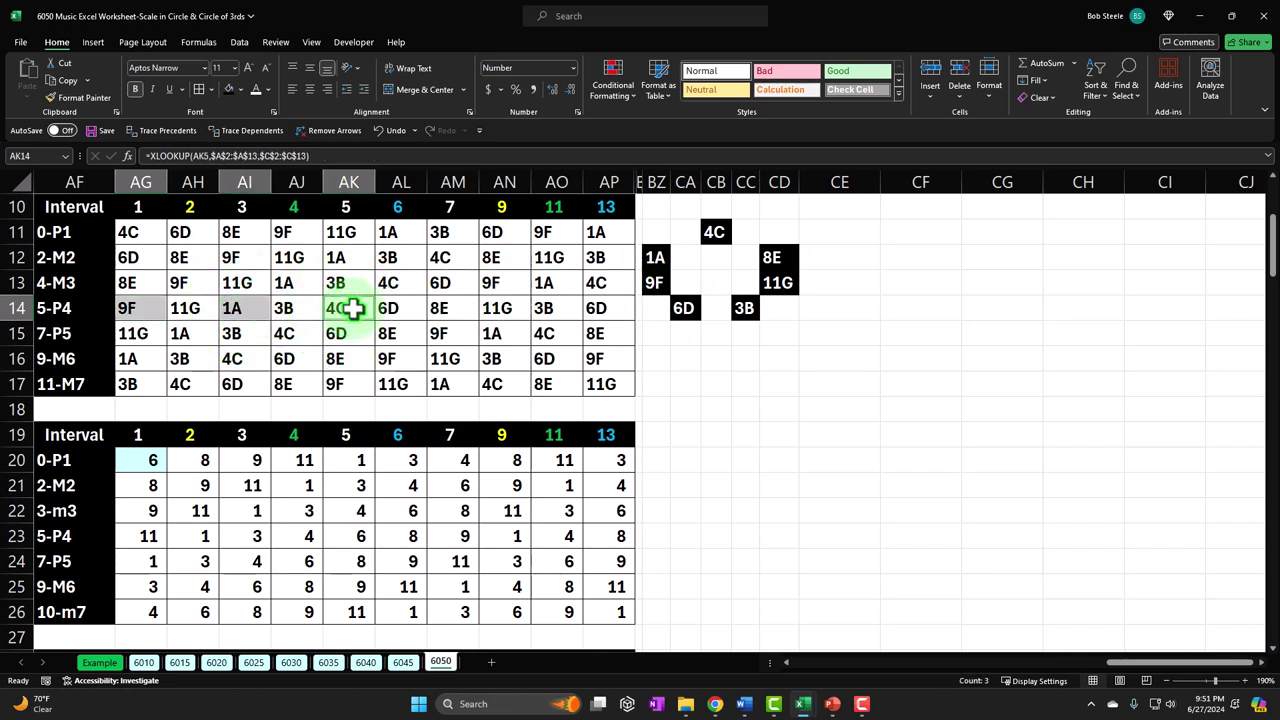
left_click(444, 308, "ctrl")
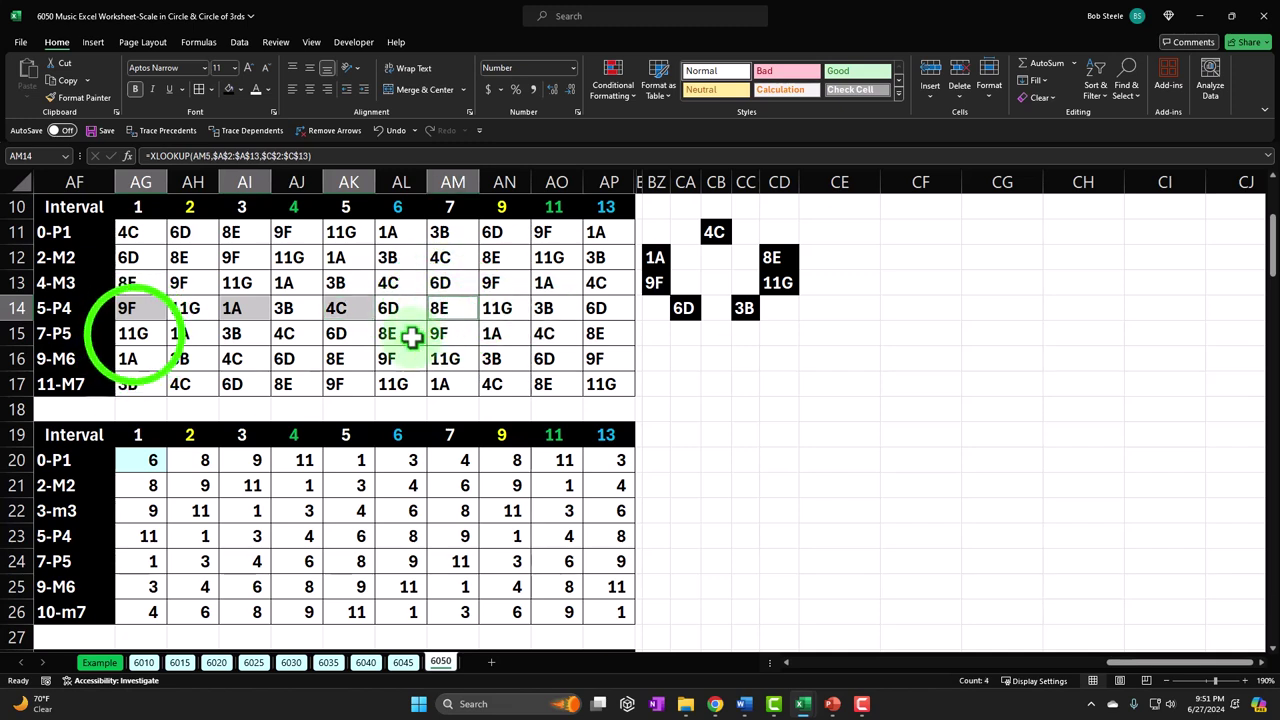
left_click(137, 335)
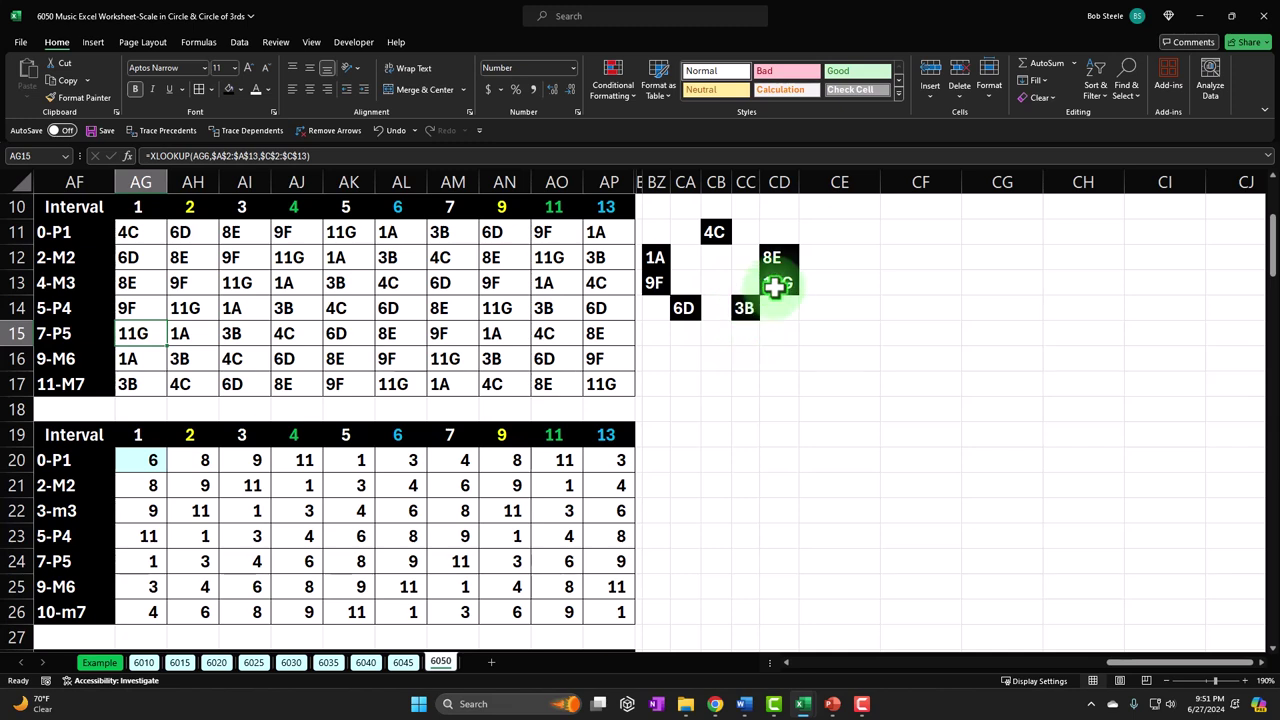
left_click(242, 333, "ctrl")
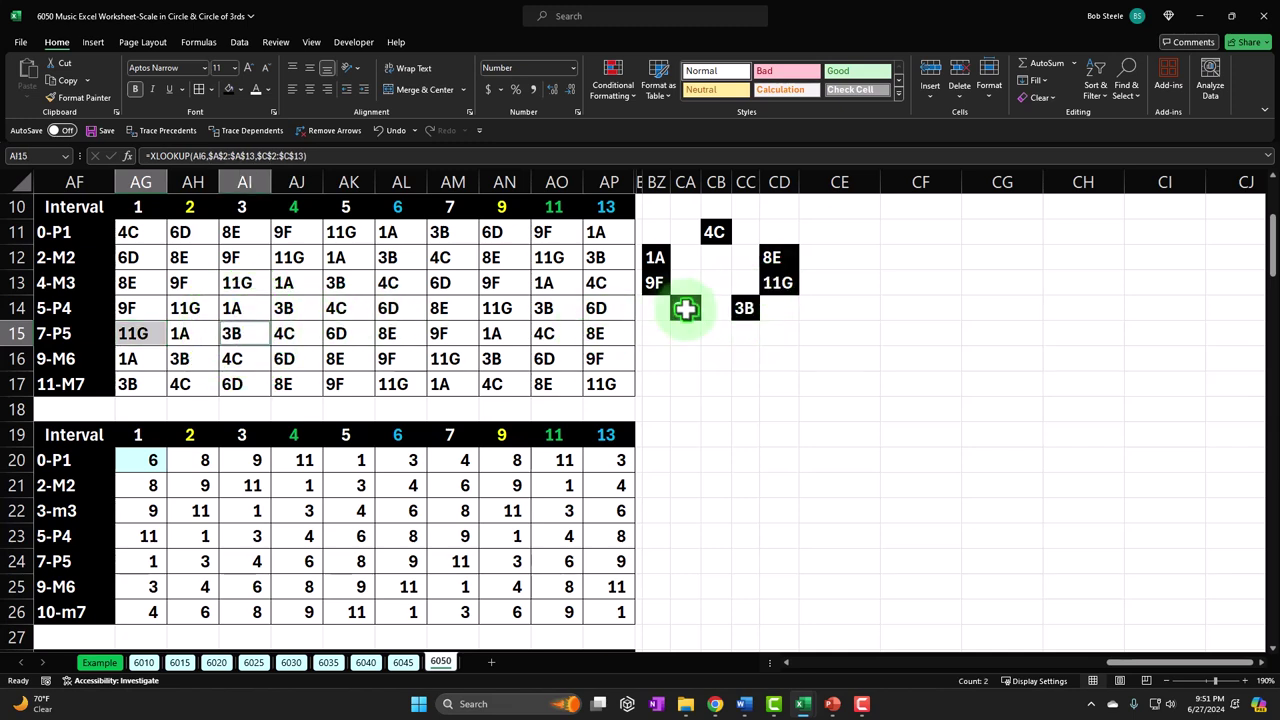
left_click(340, 335, "ctrl")
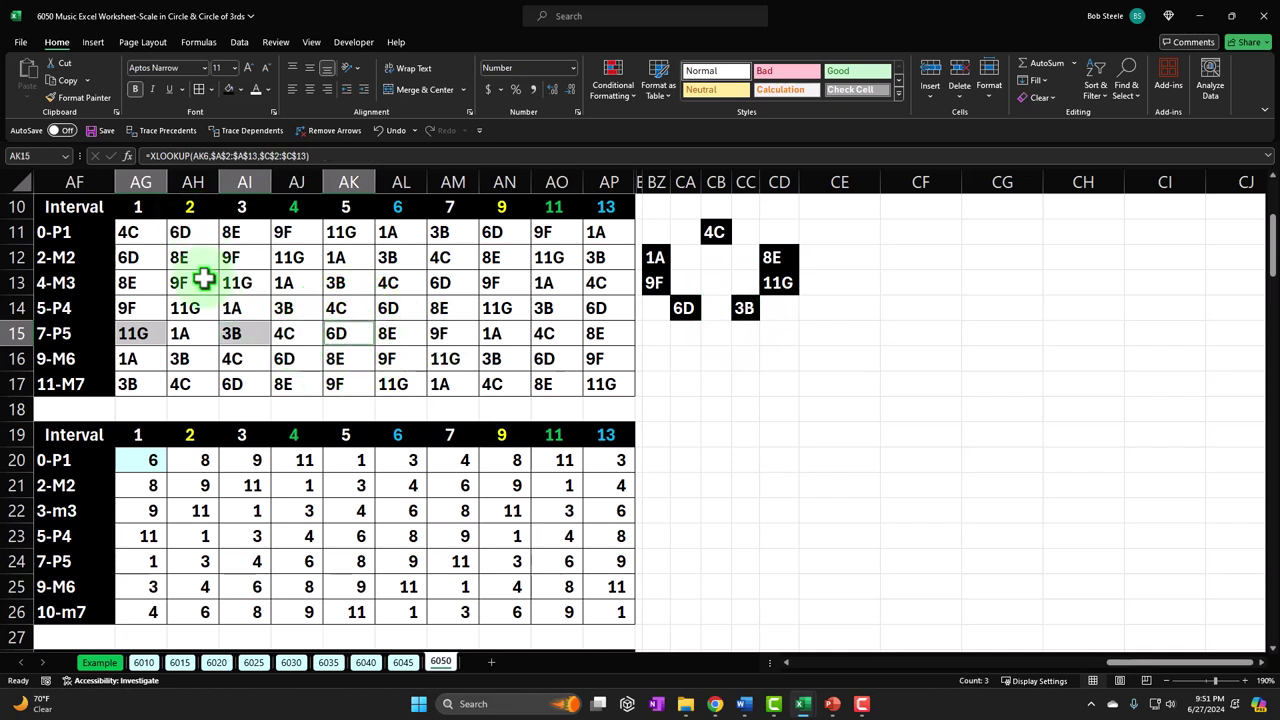
left_click(184, 178)
Hide the interval 2, 4 and 6 columns AH, AJ and AL
right_click(180, 237)
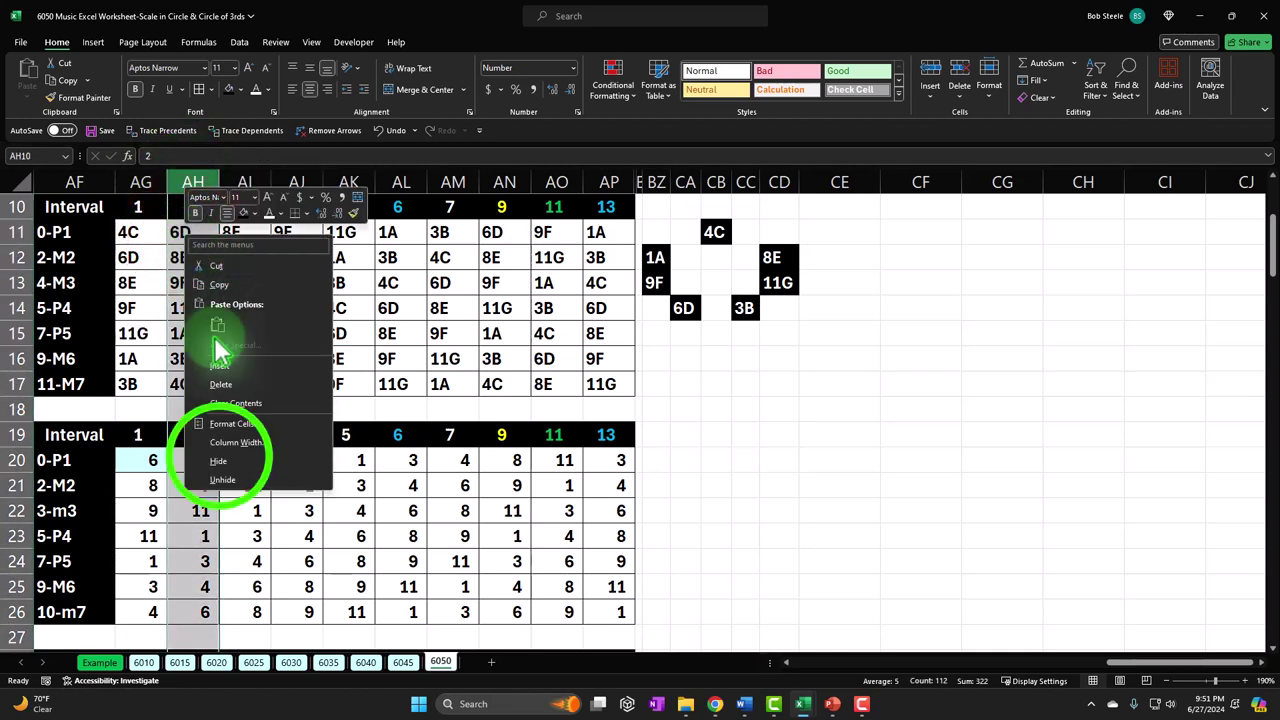
left_click(220, 462)
left_click(244, 180)
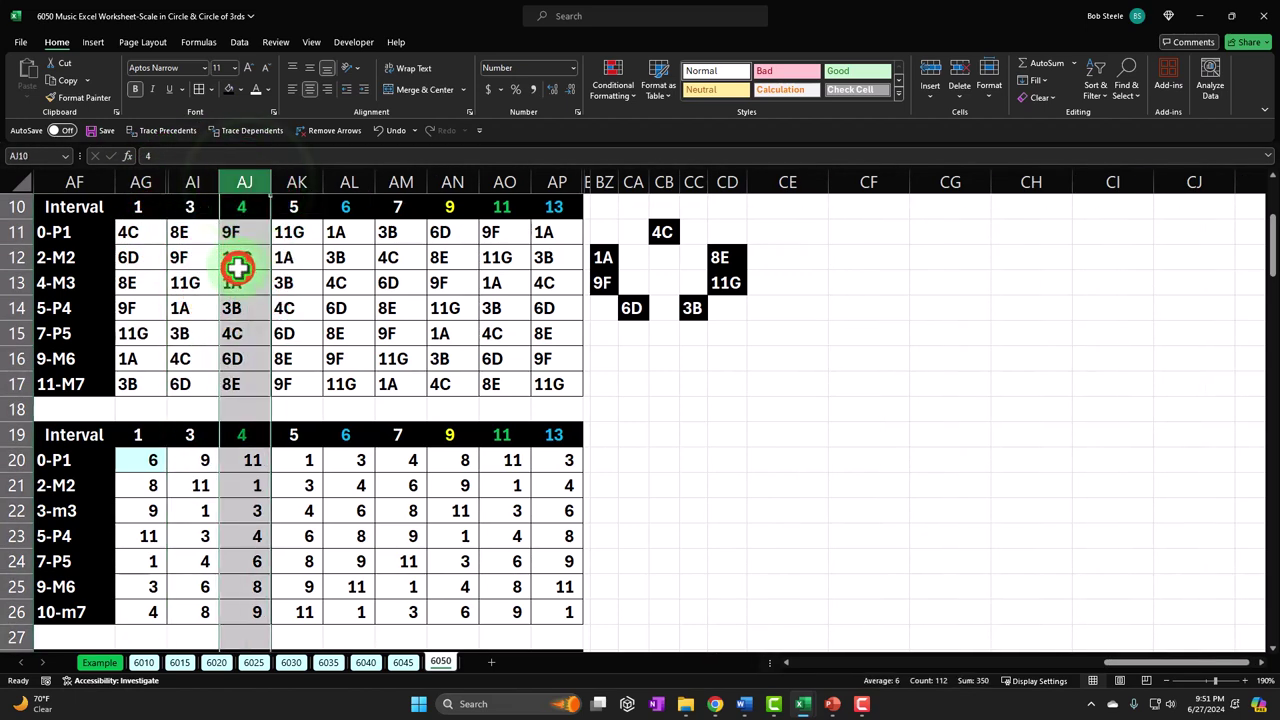
right_click(240, 275)
left_click(273, 495)
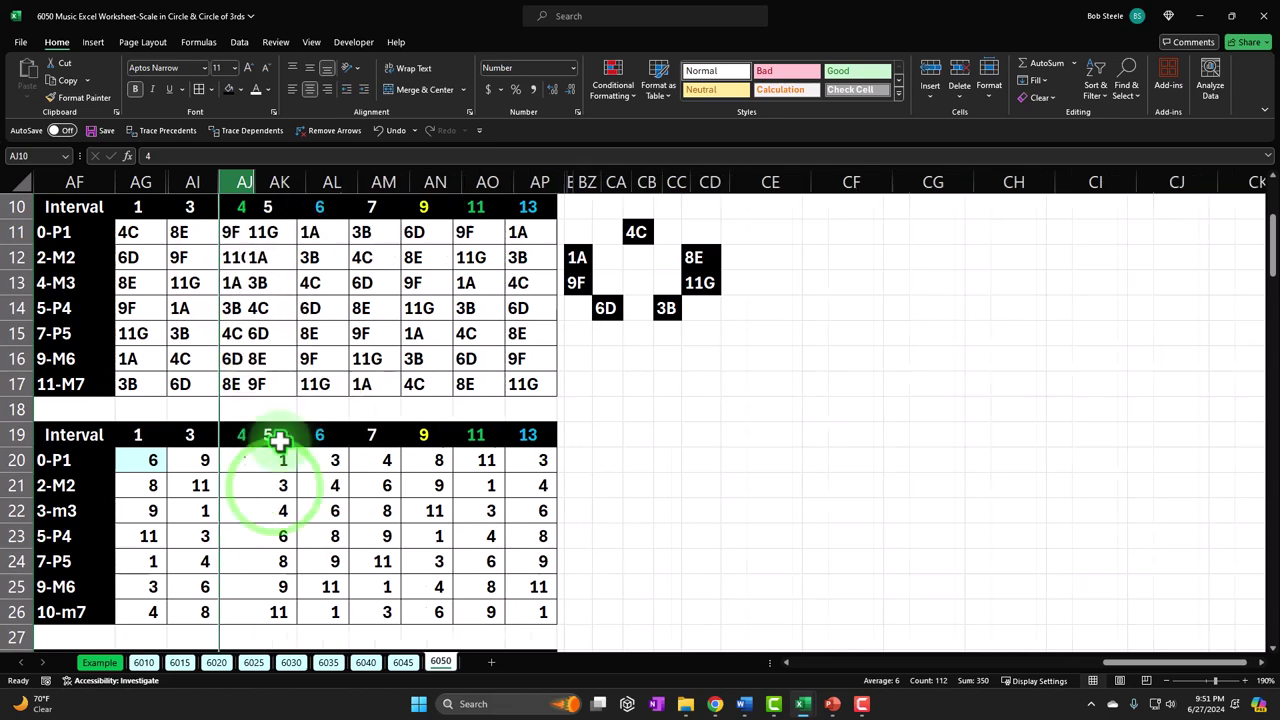
left_click(297, 182)
right_click(295, 258)
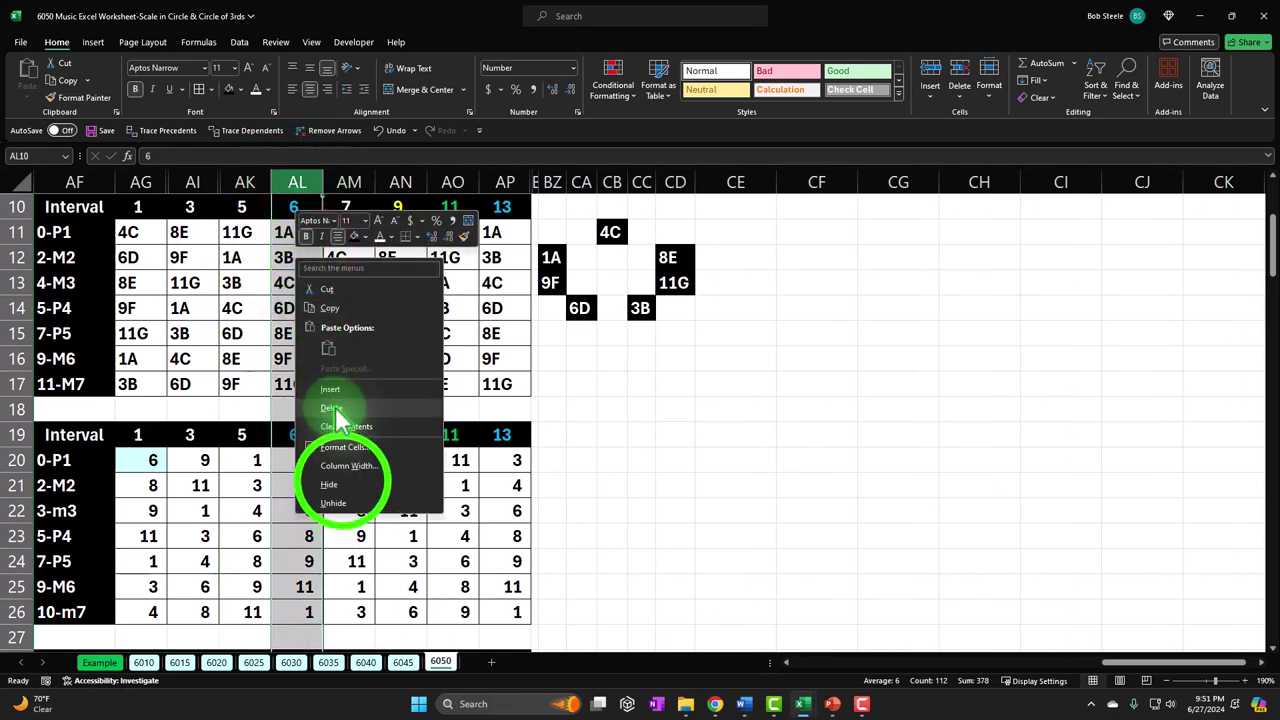
left_click(340, 487)
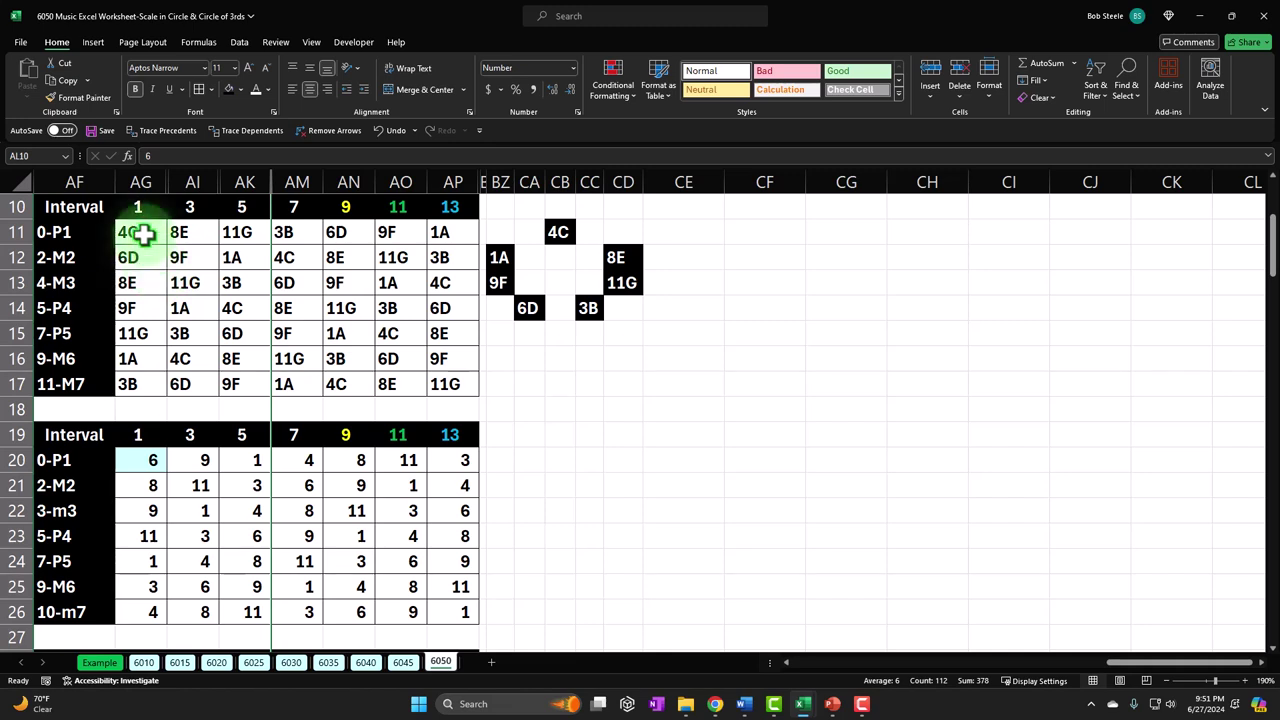
Review the 0-P1 note row across intervals 1 to 13 and the 9, 11, 13 headers
left_click_drag(143, 234, 428, 235)
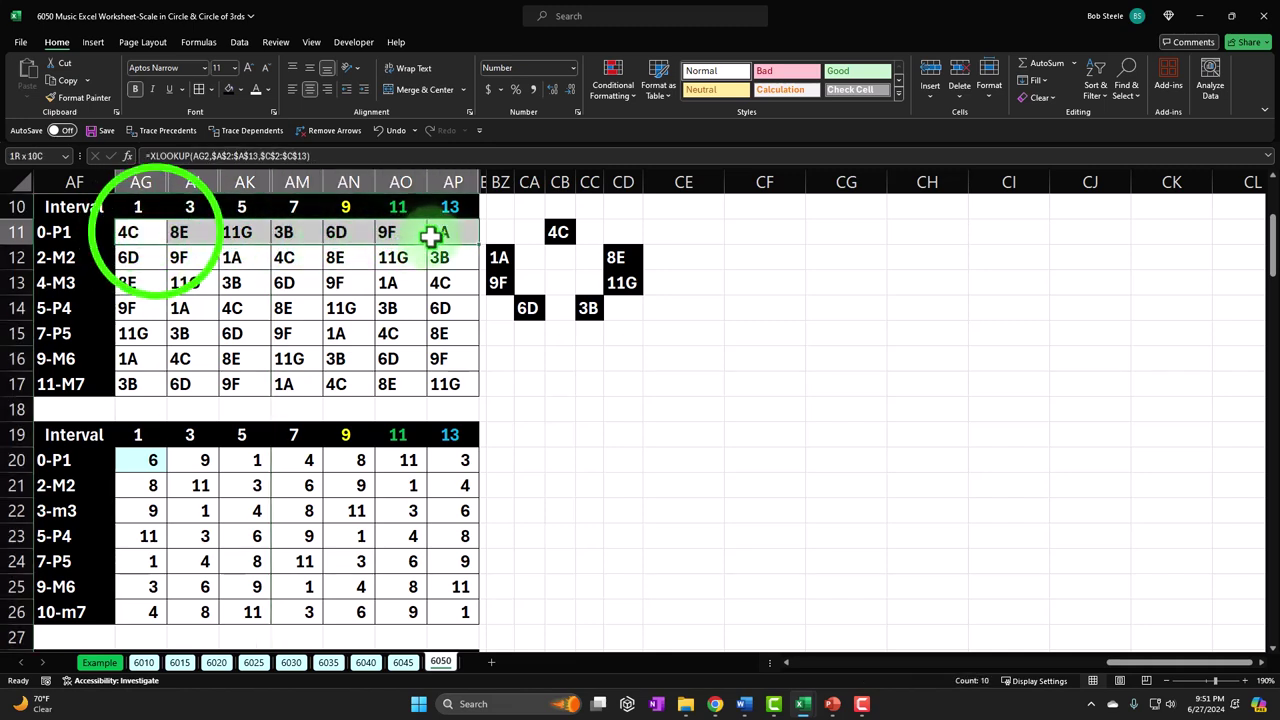
left_click_drag(143, 229, 237, 232)
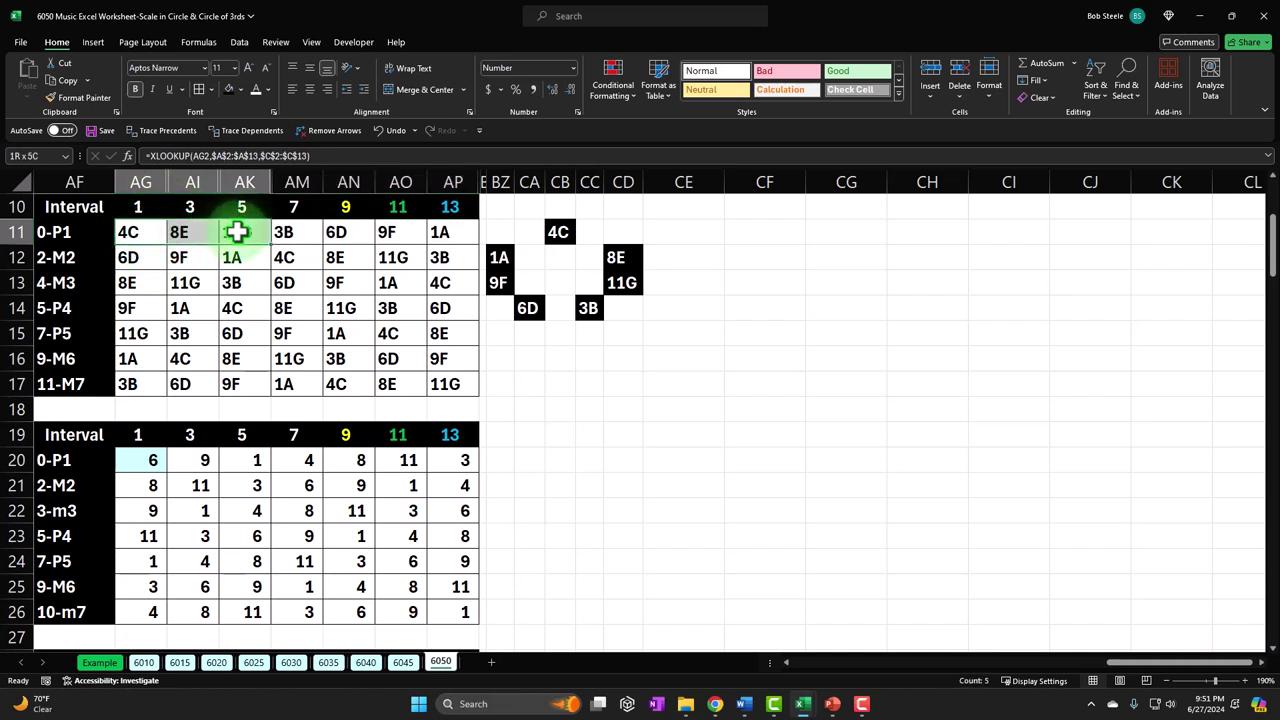
left_click_drag(237, 232, 279, 232)
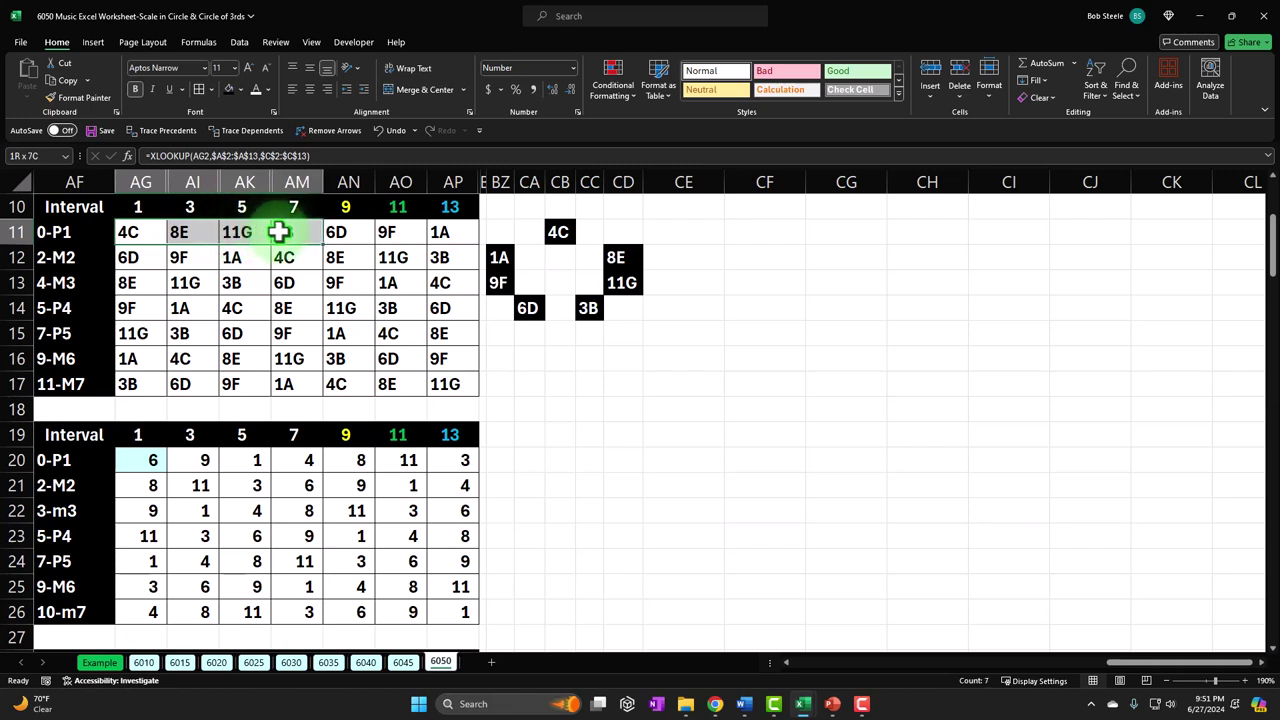
left_click_drag(279, 232, 451, 232)
left_click_drag(343, 206, 441, 206)
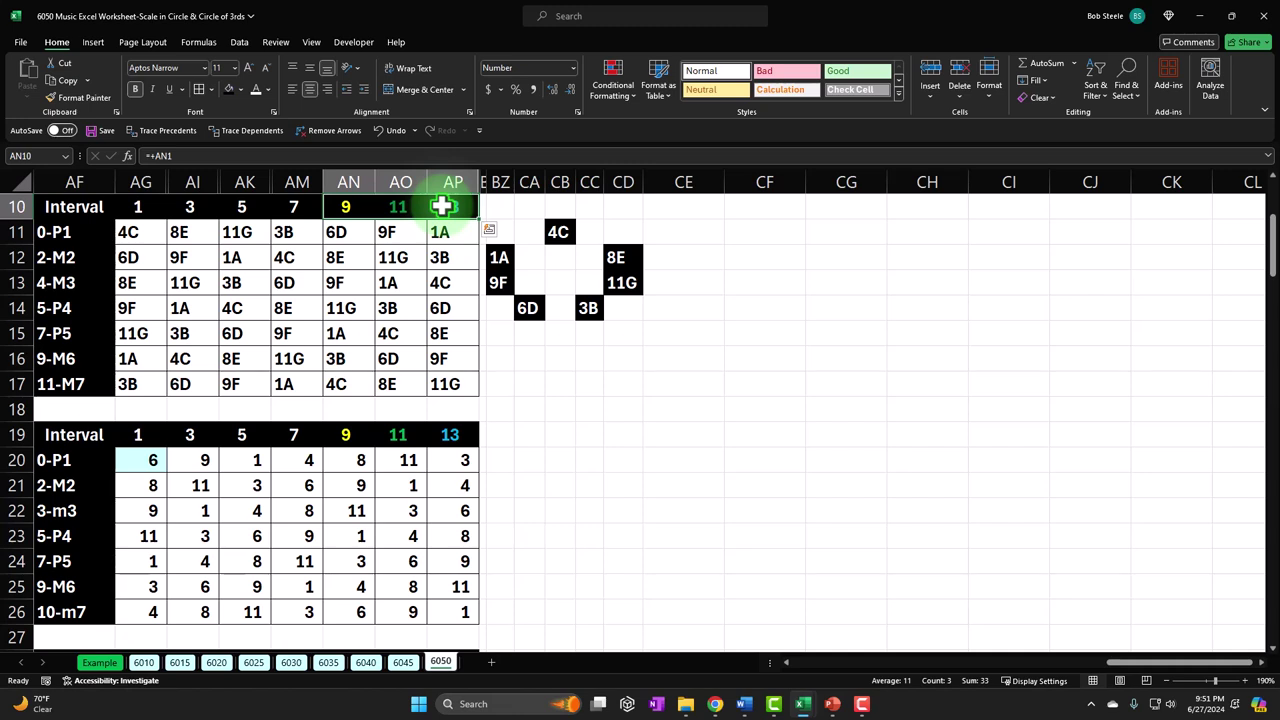
left_click_drag(120, 231, 259, 231)
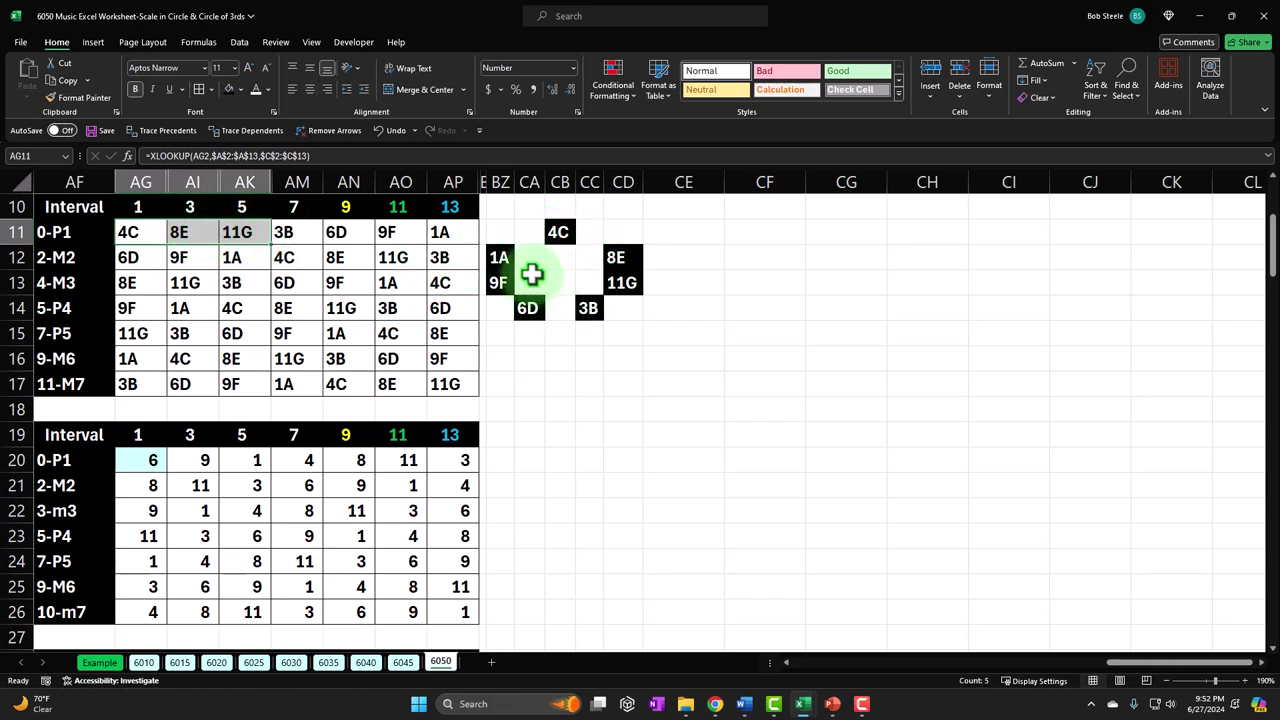
Unhide every hidden column across AG through CE
left_click(388, 331)
left_click_drag(140, 181, 718, 181)
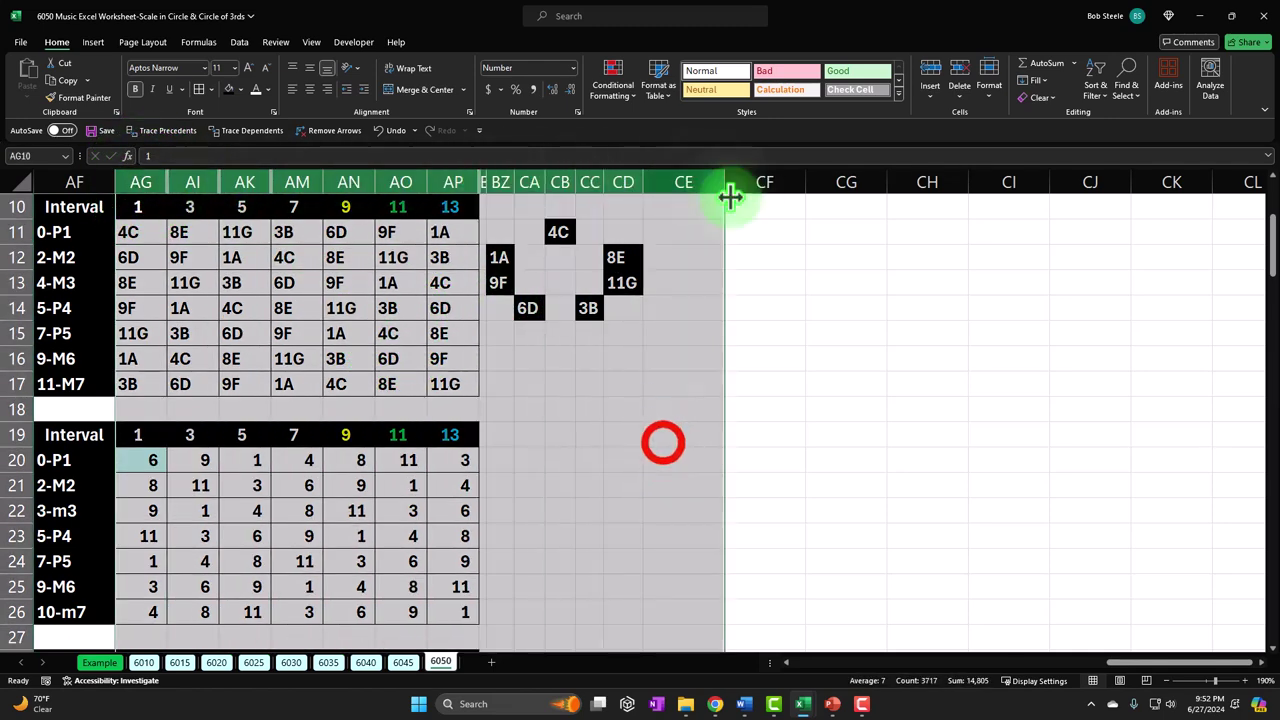
right_click(674, 451)
left_click(700, 423)
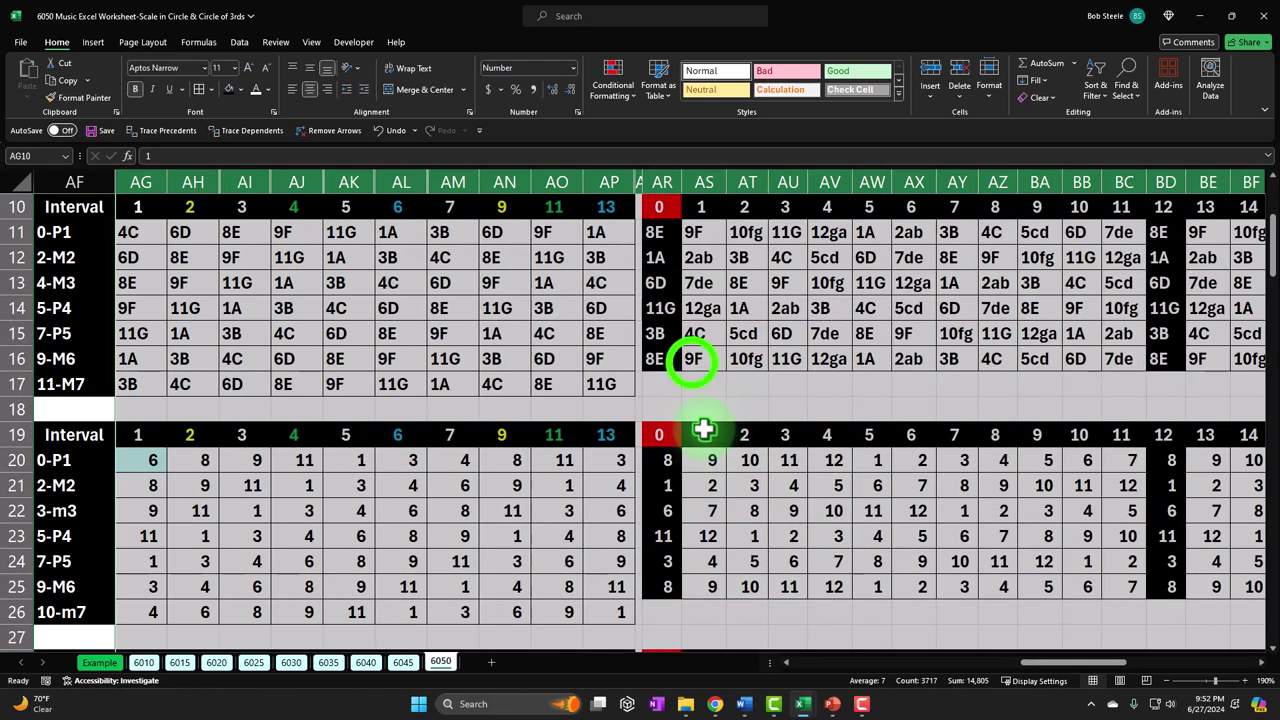
Inspect the lookup formulas in the chromatic note table, number table and interval header row
left_click(692, 358)
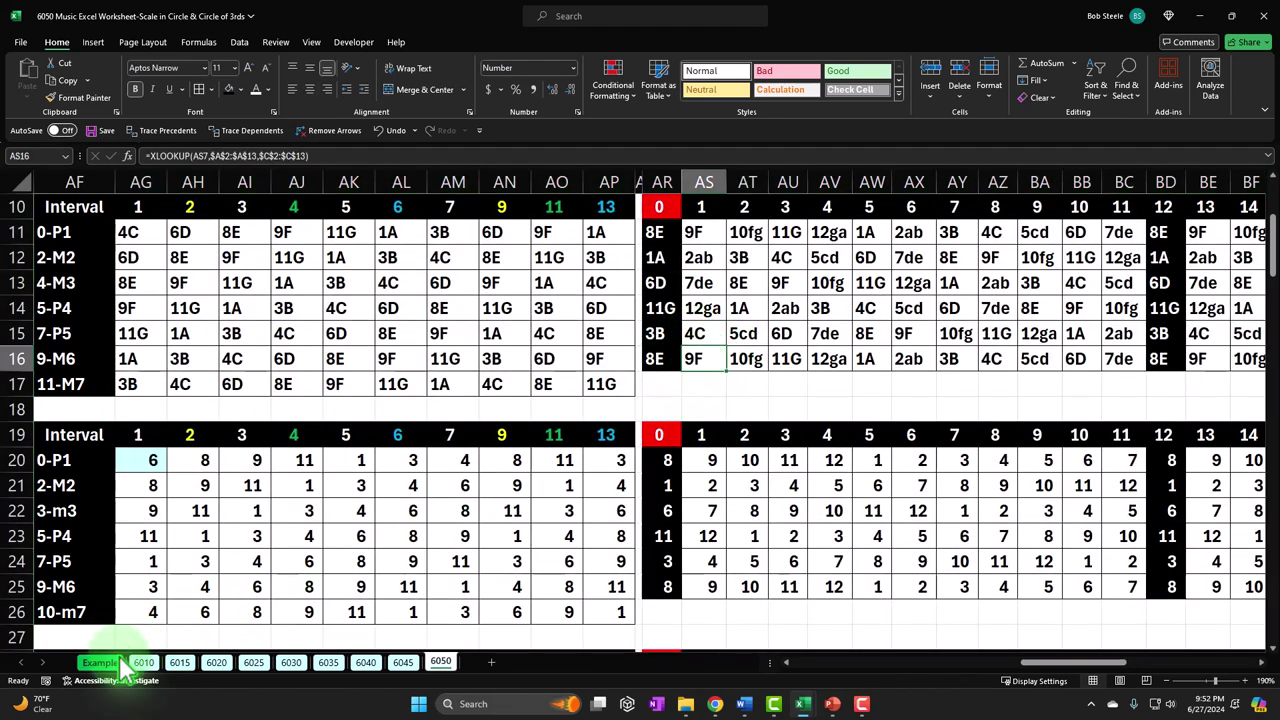
left_click(414, 537)
scroll(417, 537, "up", 3)
scroll(440, 390, "down", 3)
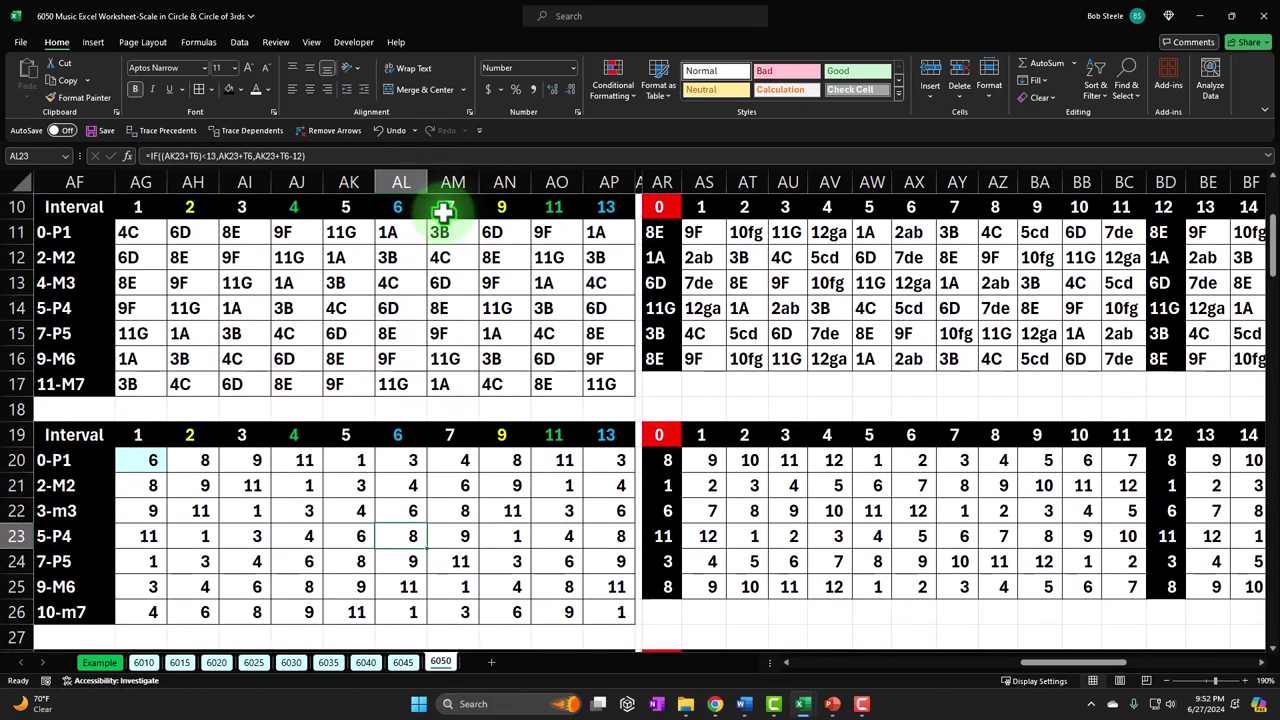
left_click(443, 210)
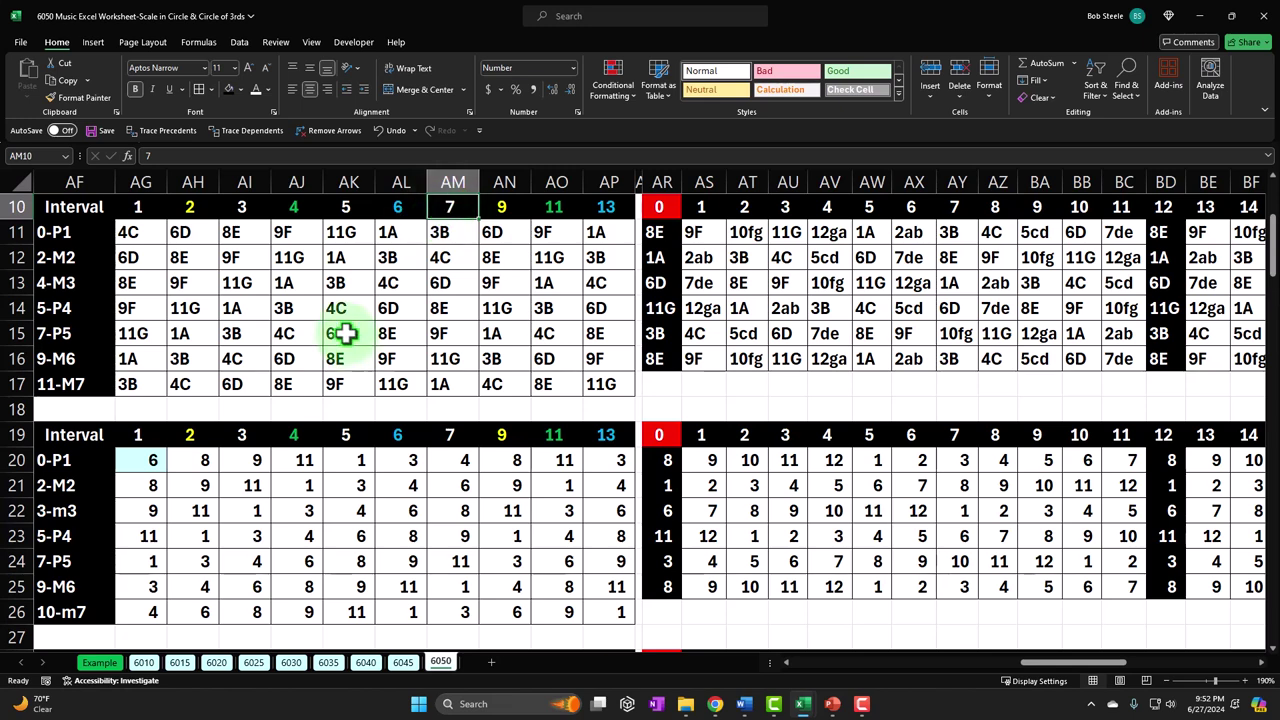
key("Right")
key("Right")
key("Right")
key("Right")
key("Right")
key("Right")
key("Right")
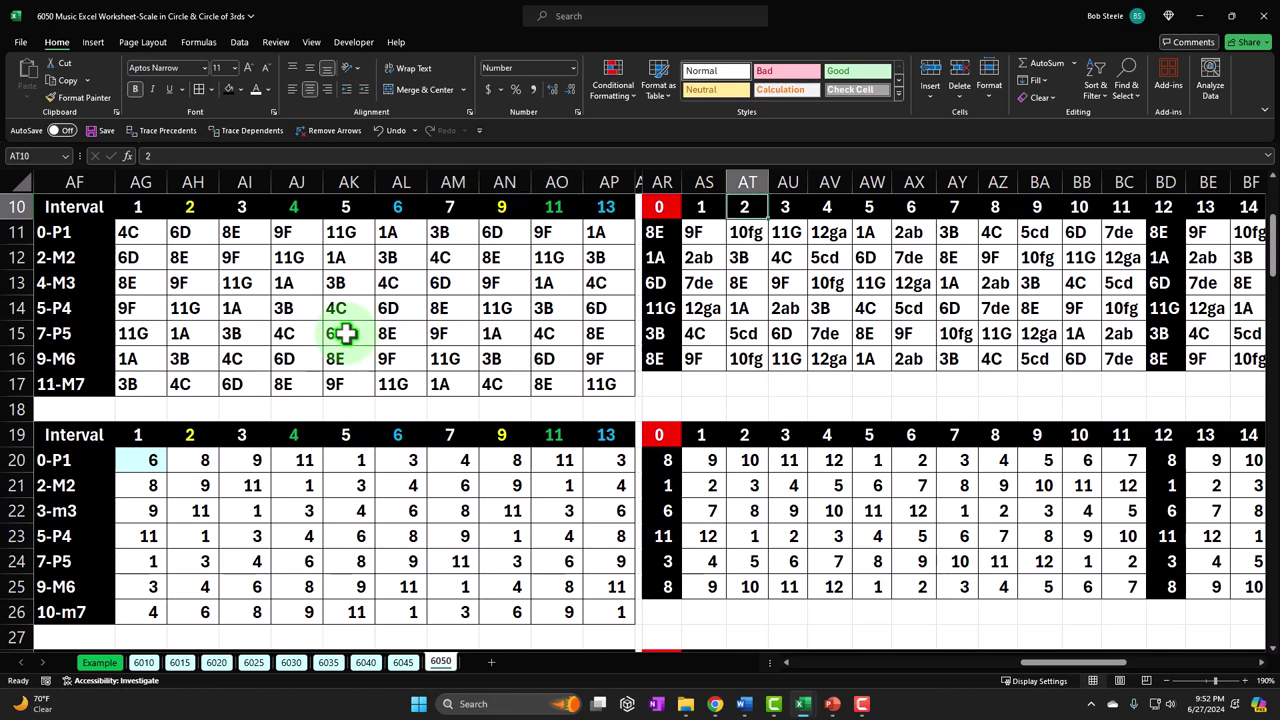